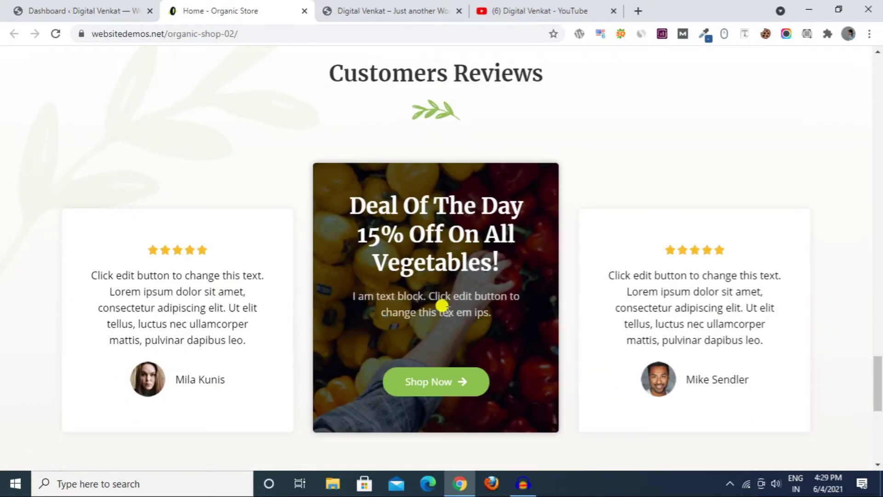
# - Review the Organic Store demo home page down to its footer and back up, and check the YouTube channel's uploaded videos
pyautogui.scroll(-5, 442, 305)
pyautogui.scroll(-3, 446, 309)
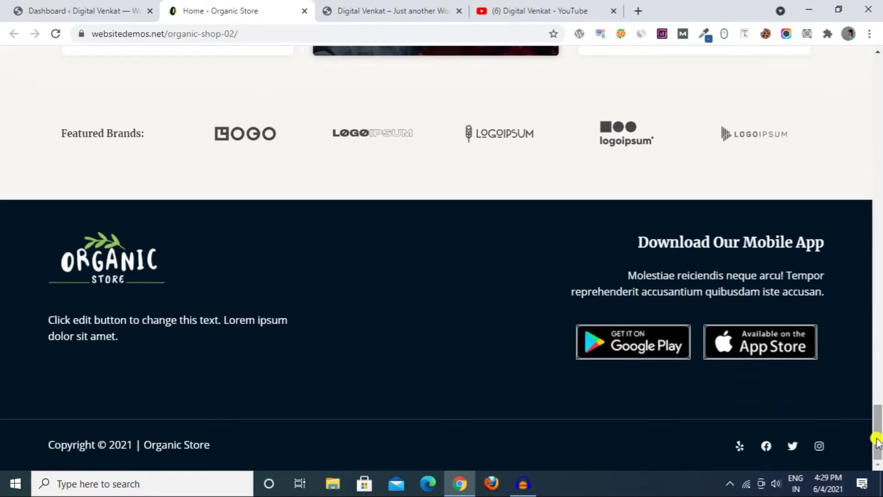
pyautogui.moveTo(879, 441); pyautogui.dragTo(878, 138)
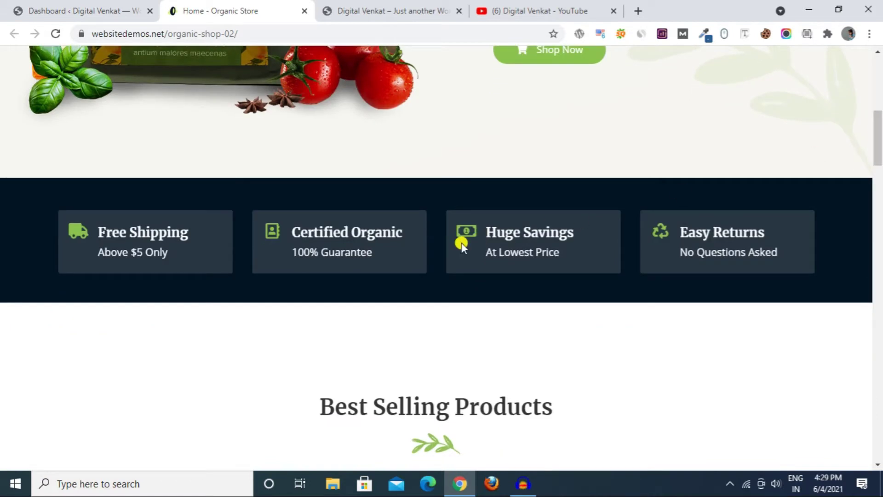
pyautogui.scroll(3, 462, 242)
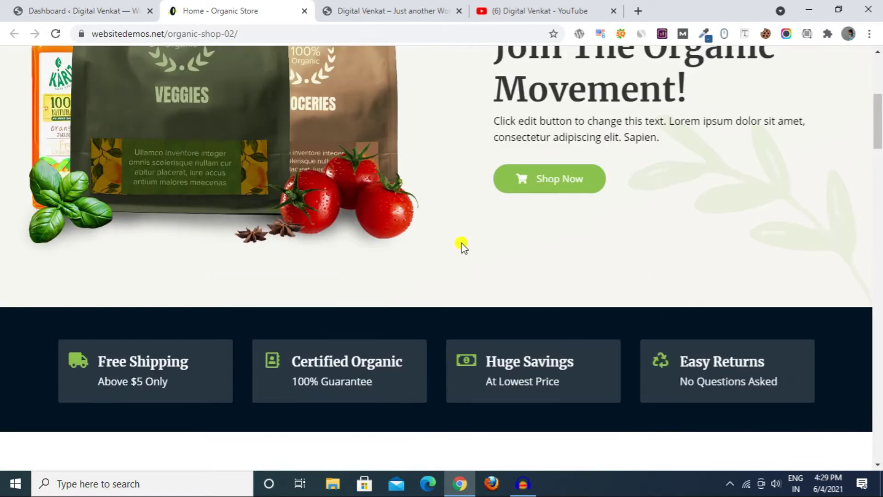
pyautogui.scroll(6, 462, 244)
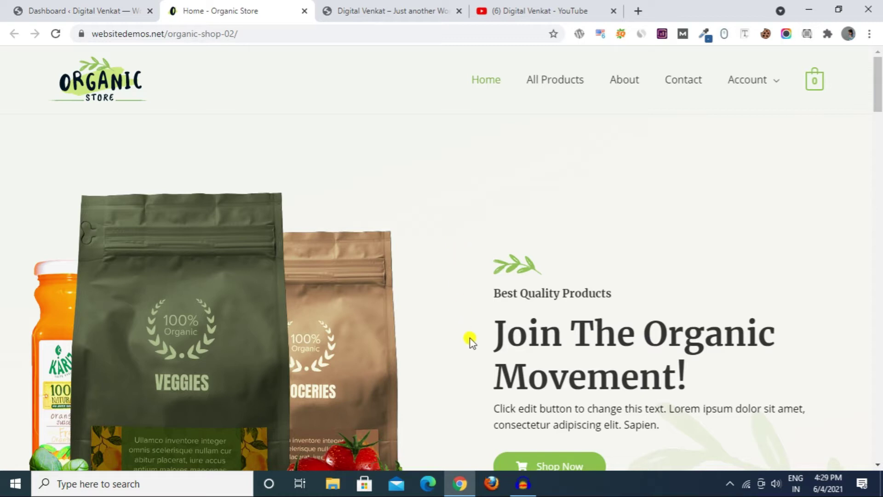
pyautogui.click(508, 9)
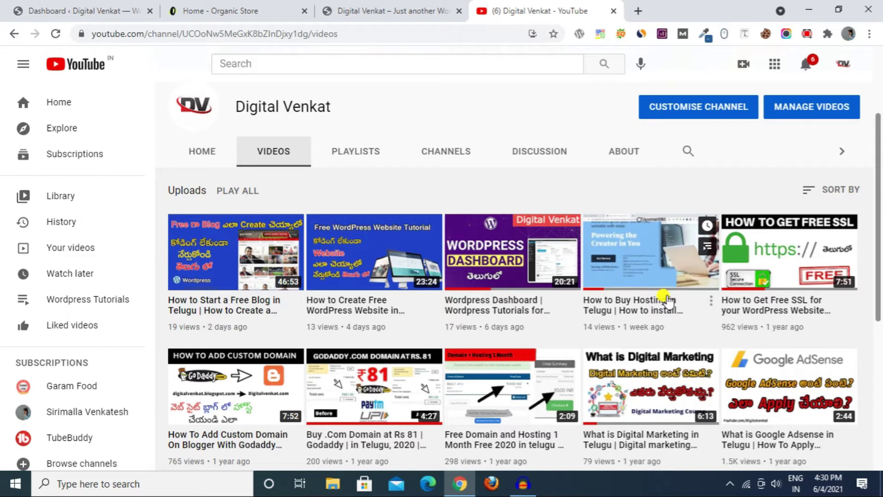
# - Switch to the site's WordPress dashboard and open the page for adding new themes
pyautogui.click(78, 11)
pyautogui.moveTo(42, 158)
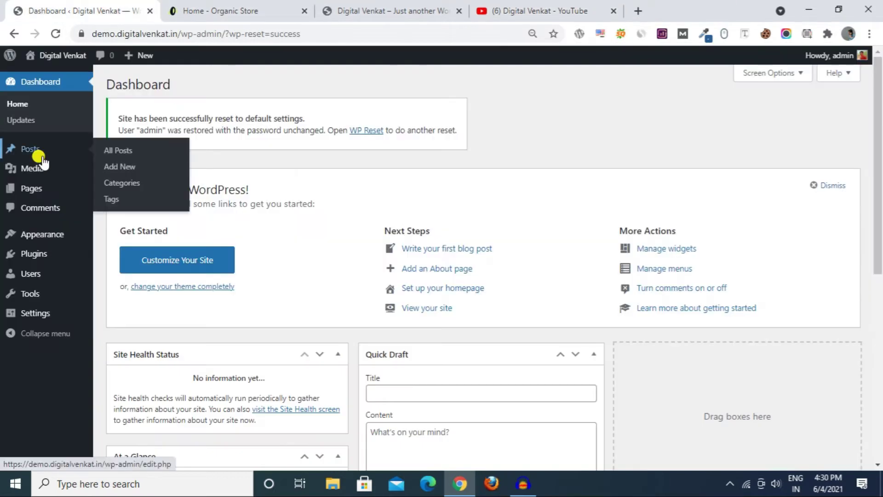
pyautogui.moveTo(37, 237)
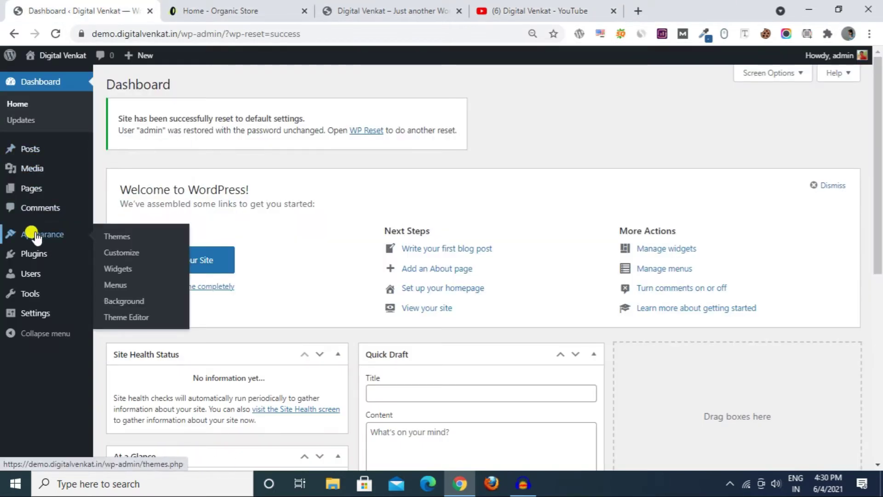
pyautogui.click(113, 236)
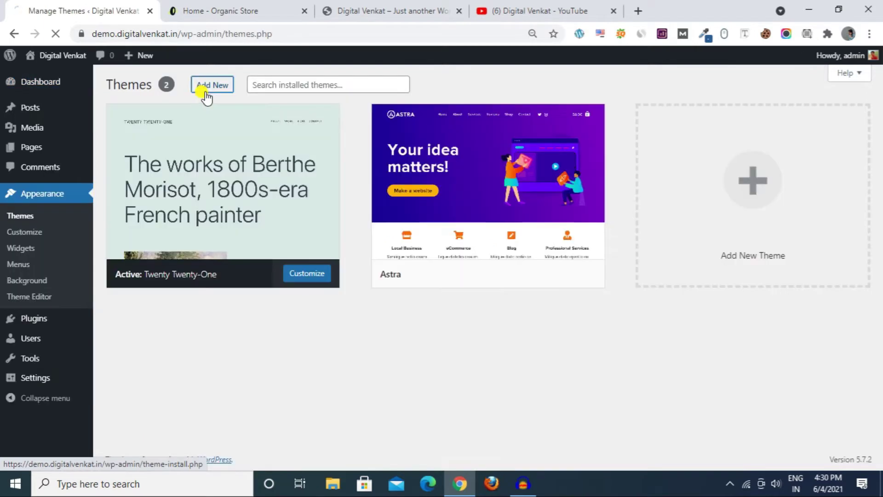
pyautogui.click(206, 85)
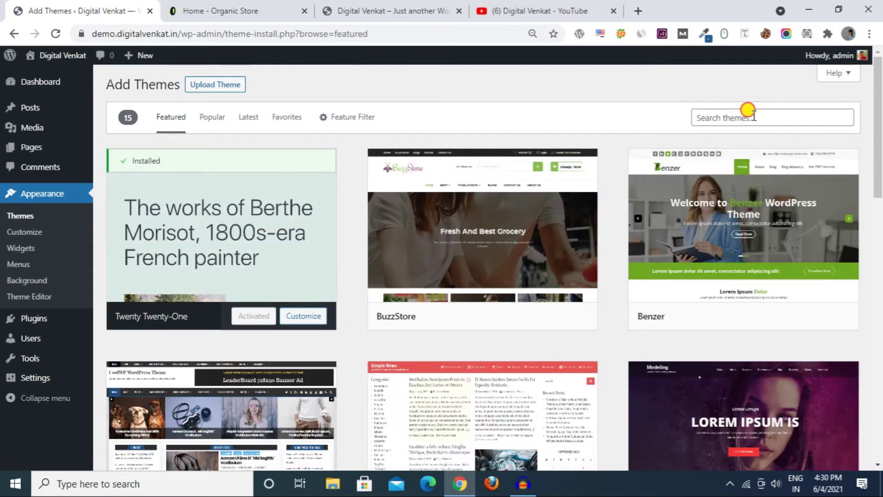
# - Search the theme directory for "astra" and activate the Astra theme
pyautogui.click(750, 116)
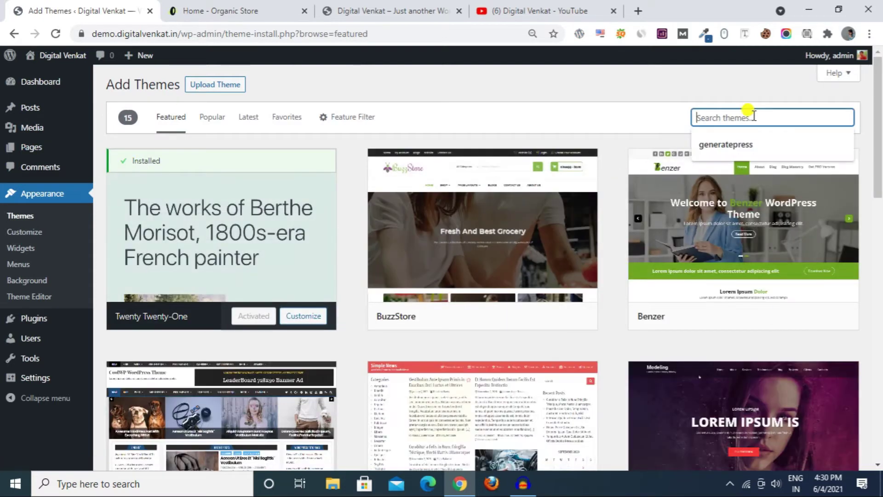
pyautogui.write('astra')
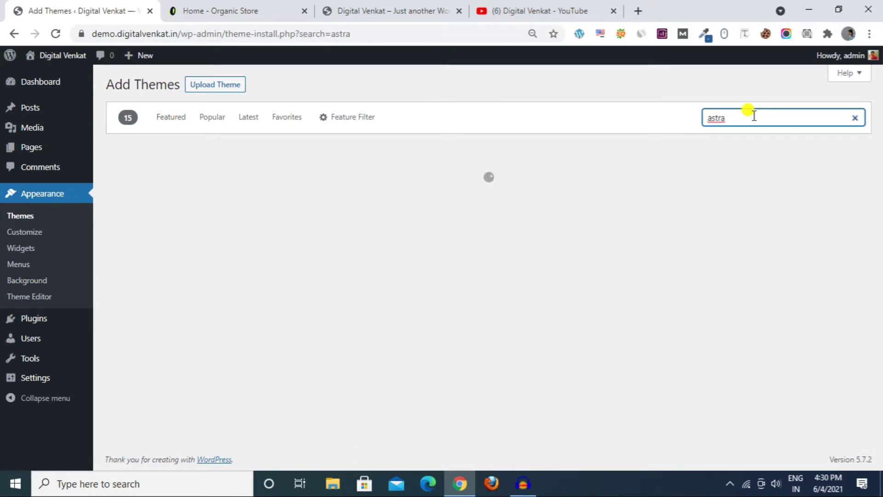
pyautogui.moveTo(325, 285)
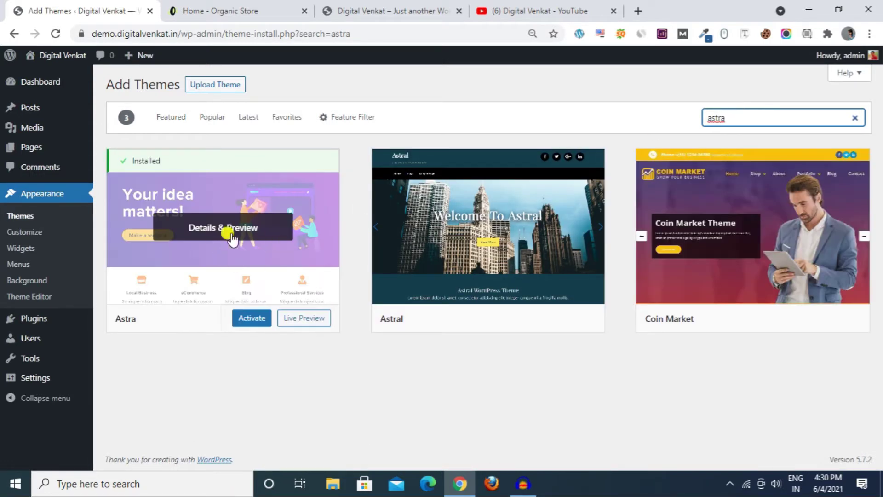
pyautogui.moveTo(489, 315)
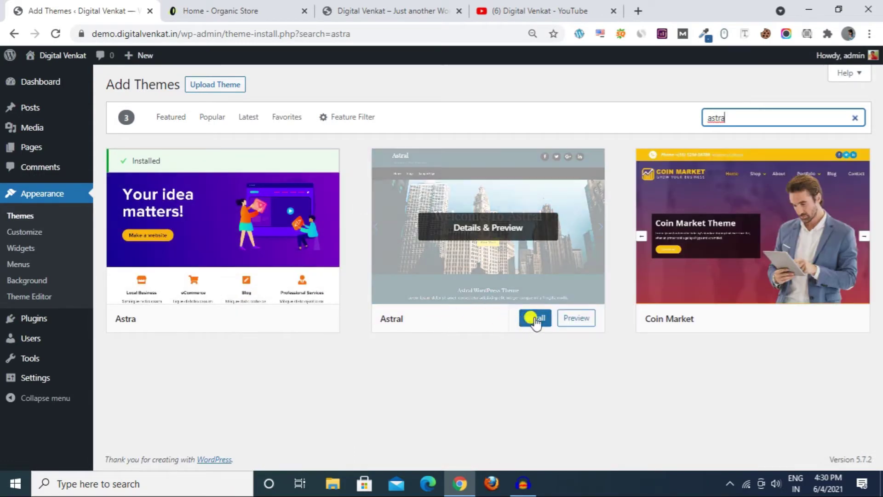
pyautogui.moveTo(260, 297)
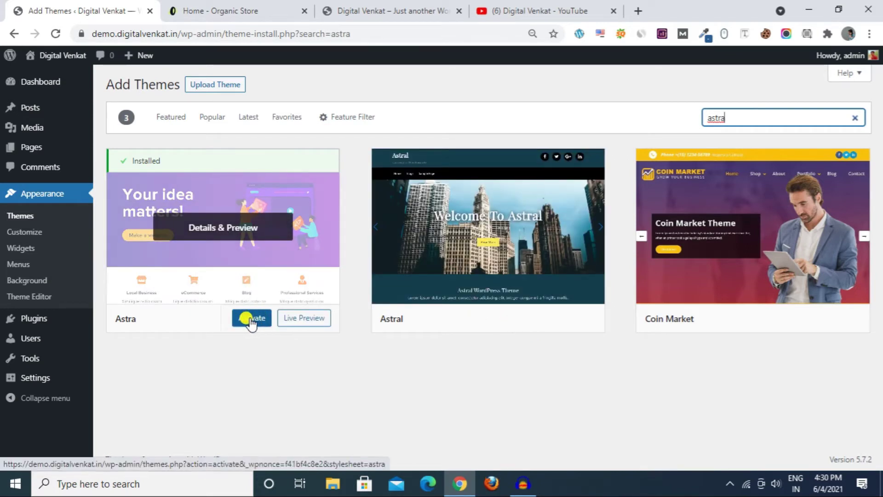
pyautogui.click(251, 318)
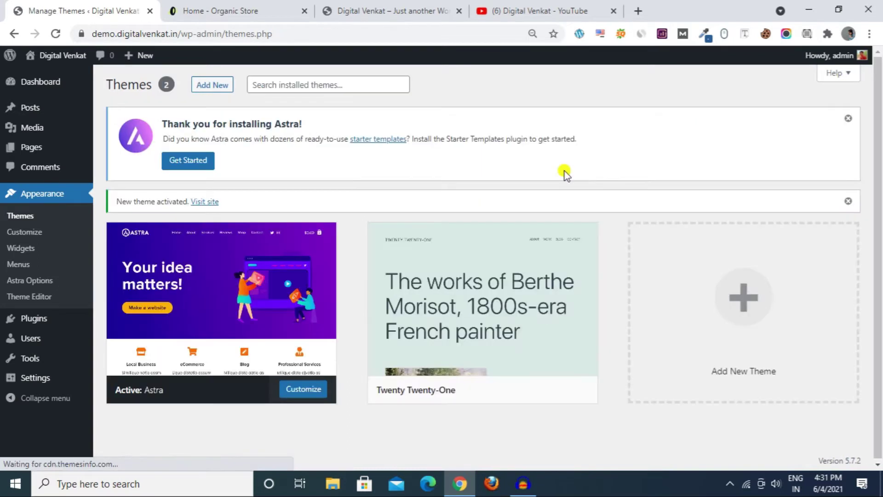
# - Get started with Astra's starter templates and select Elementor as the page builder
pyautogui.moveTo(162, 124); pyautogui.dragTo(305, 125)
pyautogui.click(274, 162)
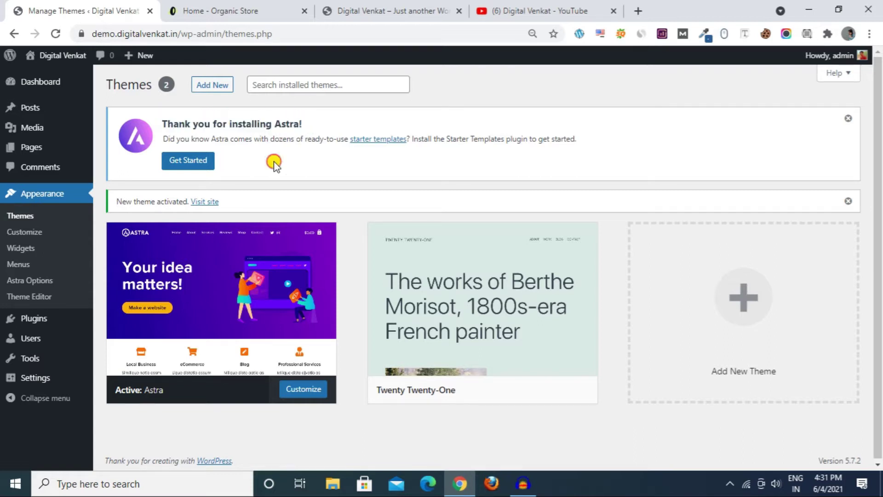
pyautogui.click(192, 167)
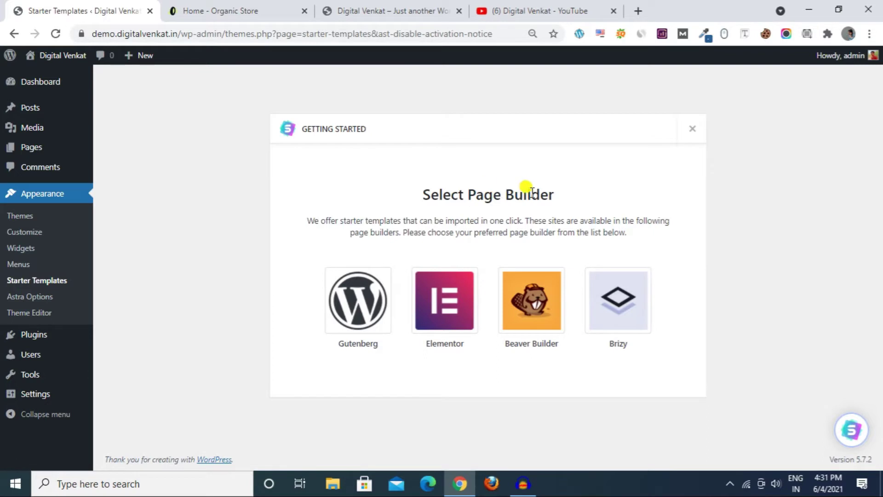
pyautogui.click(458, 302)
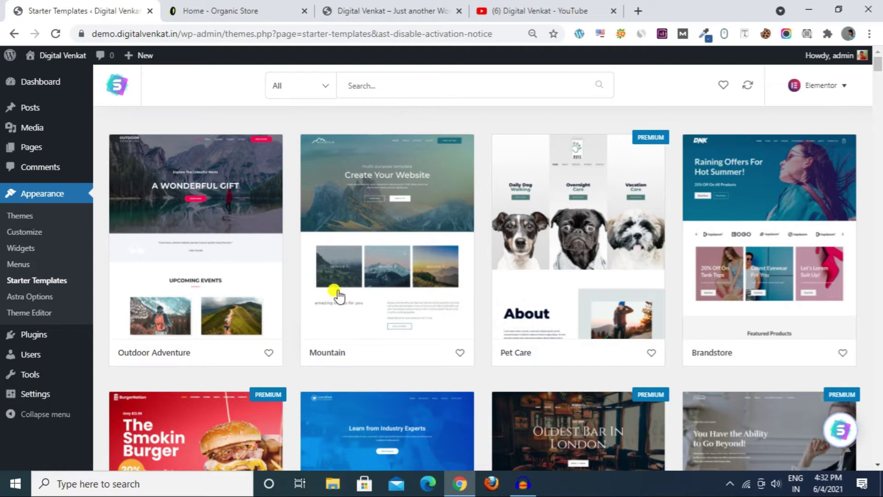
# - Filter the starter templates to the eCommerce category and free ones only
pyautogui.scroll(-10, 772, 351)
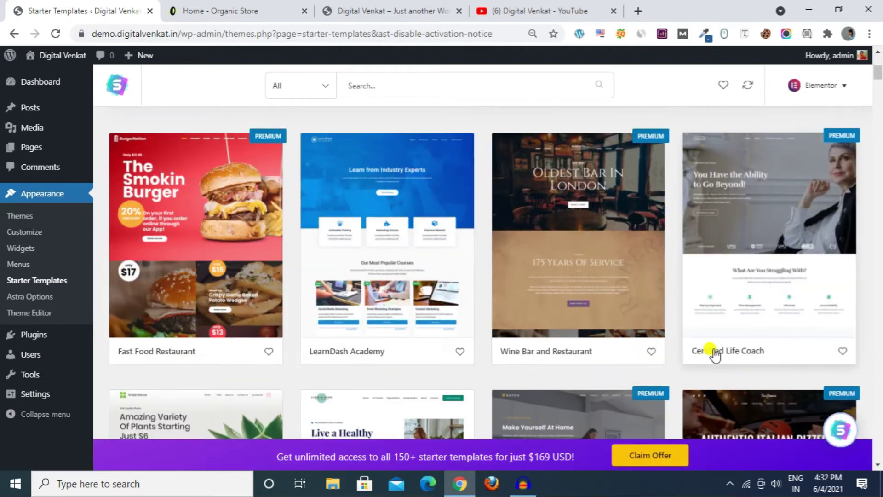
pyautogui.scroll(10, 277, 296)
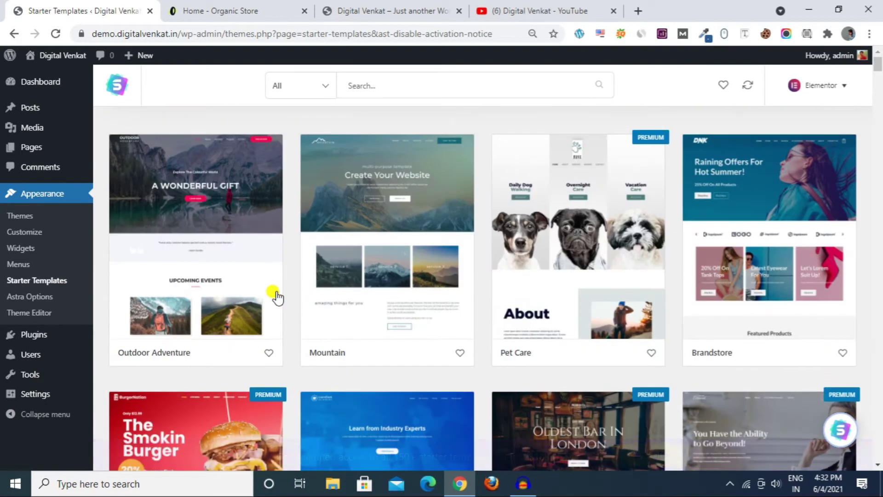
pyautogui.click(305, 87)
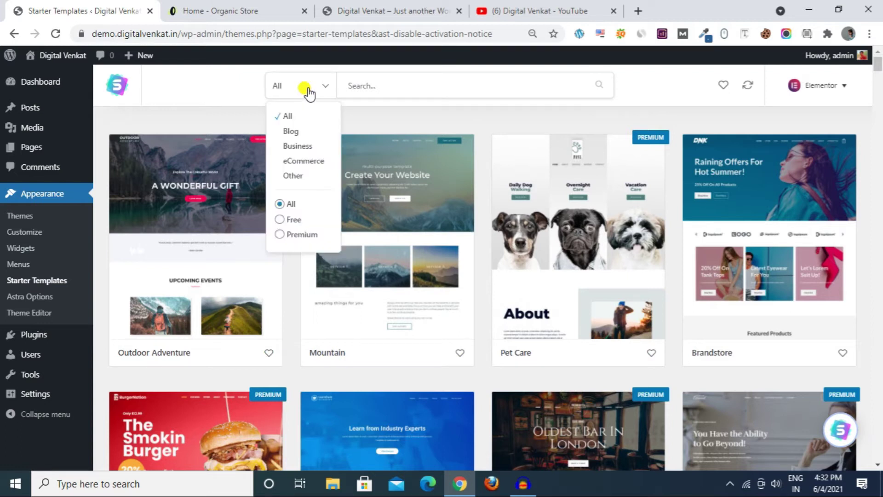
pyautogui.click(299, 162)
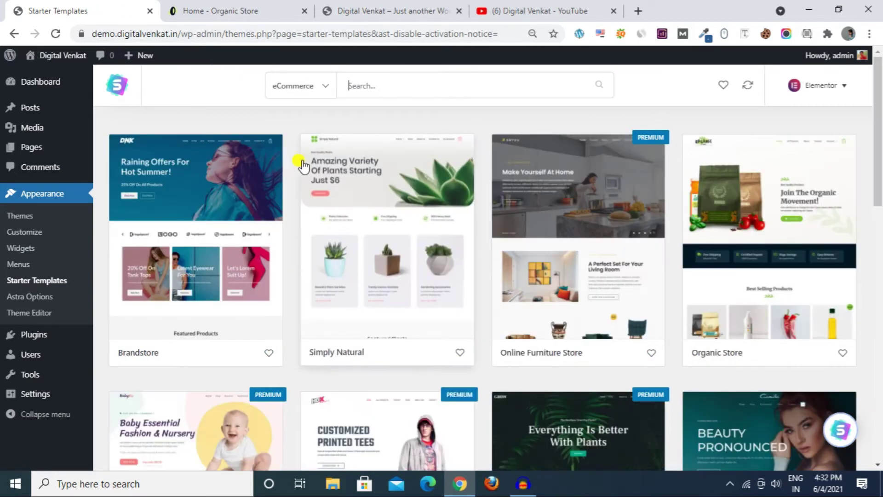
pyautogui.click(309, 90)
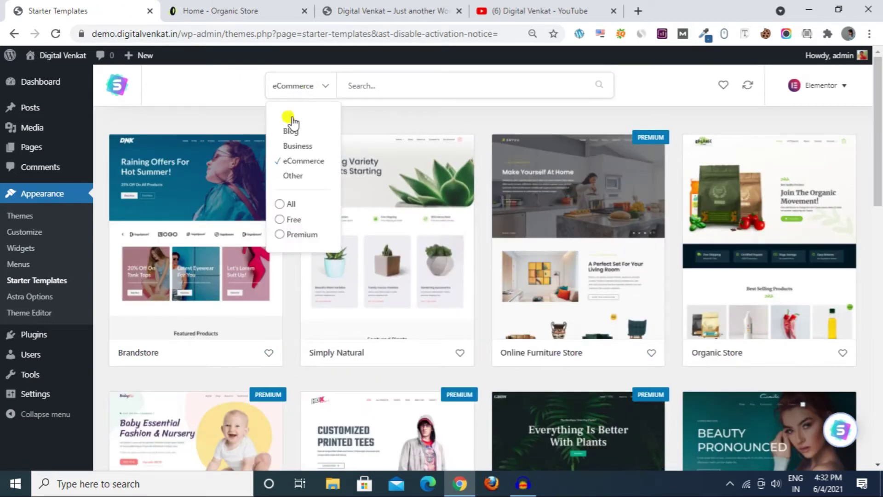
pyautogui.click(288, 218)
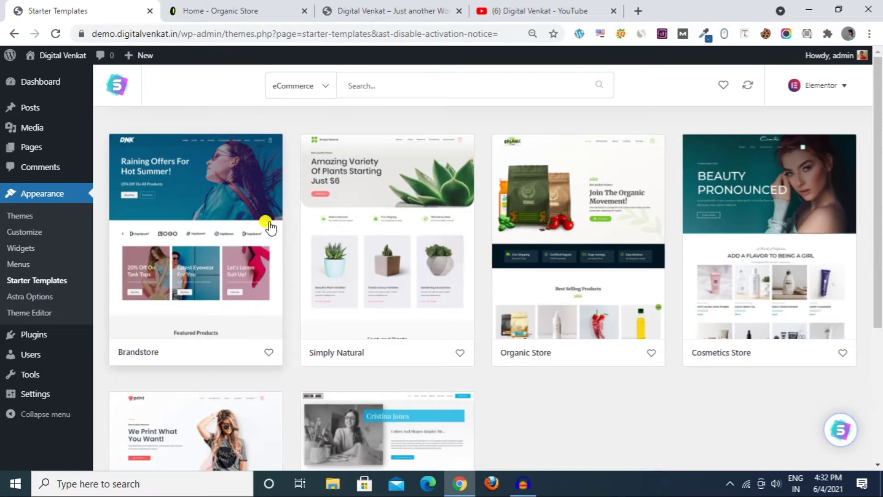
# - Look through the free eCommerce templates and open the Organic Store template
pyautogui.scroll(-5, 209, 244)
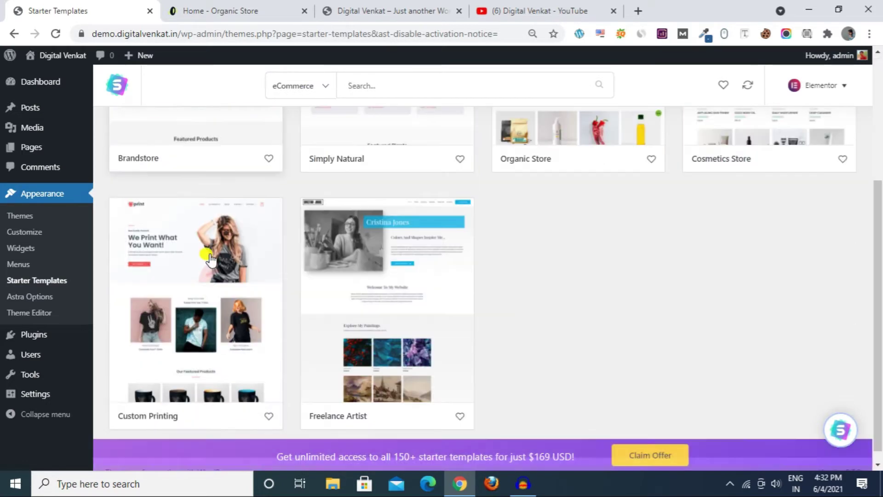
pyautogui.scroll(5, 369, 322)
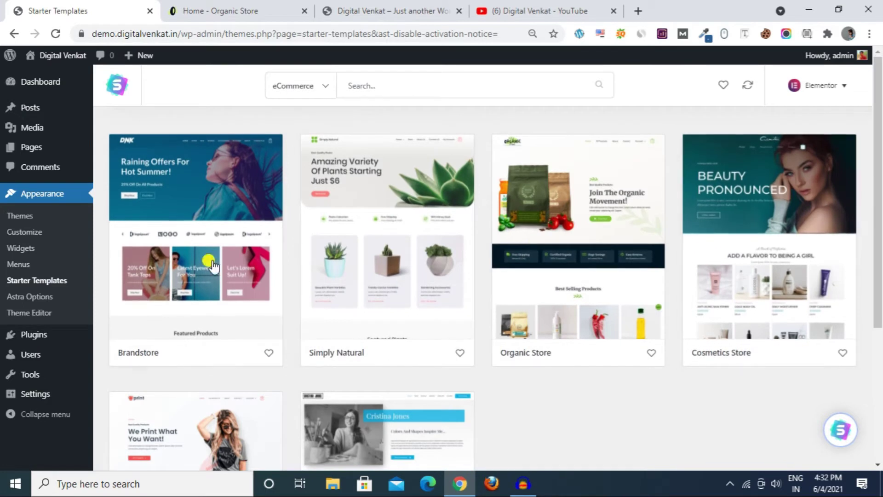
pyautogui.scroll(-5, 272, 241)
pyautogui.scroll(5, 345, 330)
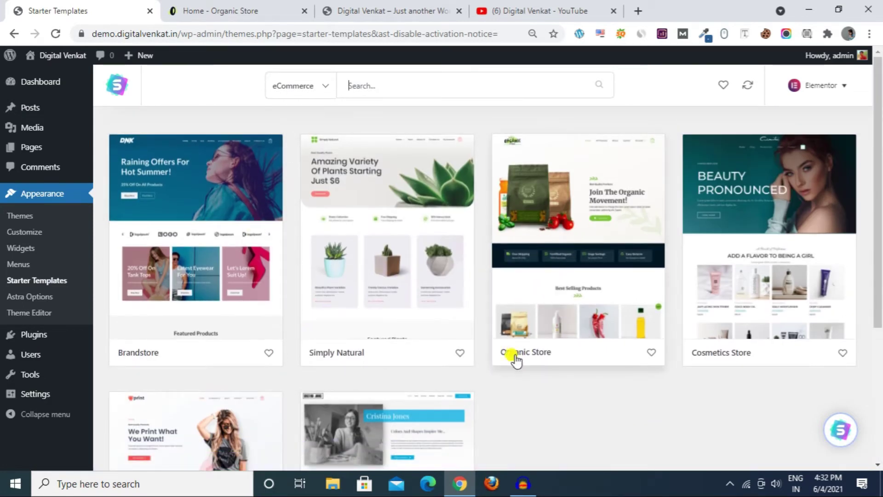
pyautogui.click(539, 324)
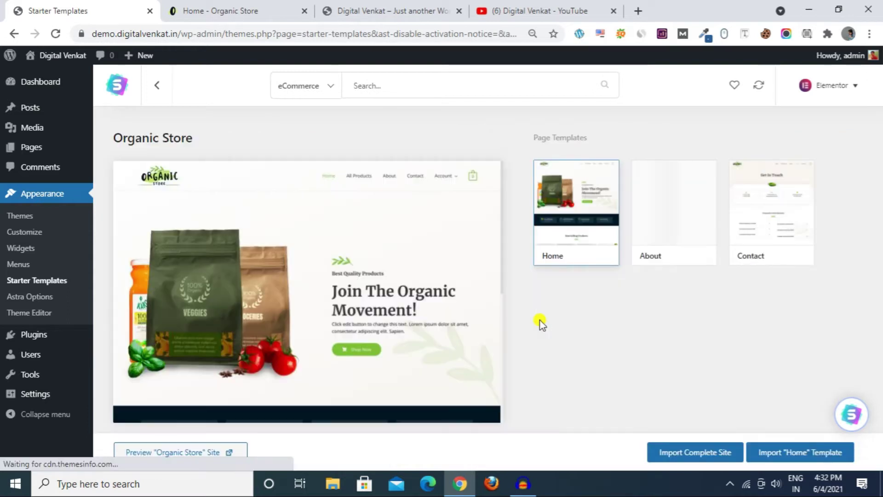
# - Preview the Home, About and Contact page templates of the Organic Store site
pyautogui.scroll(-8, 301, 285)
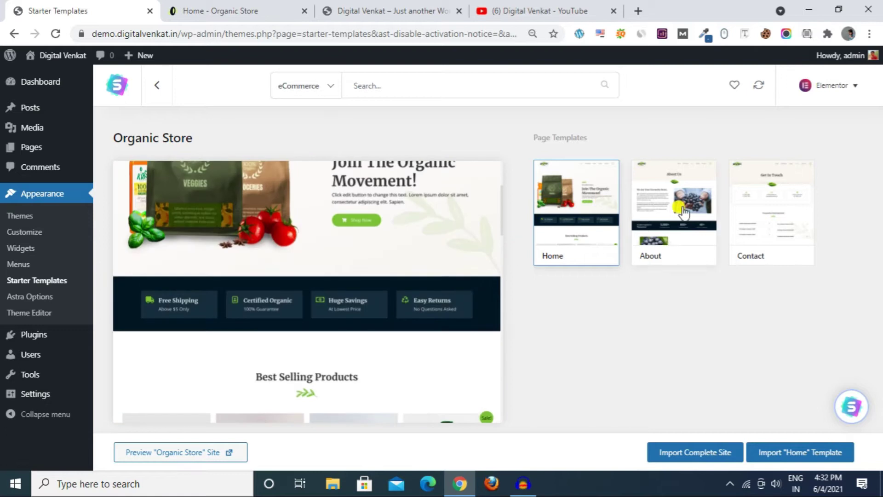
pyautogui.click(674, 211)
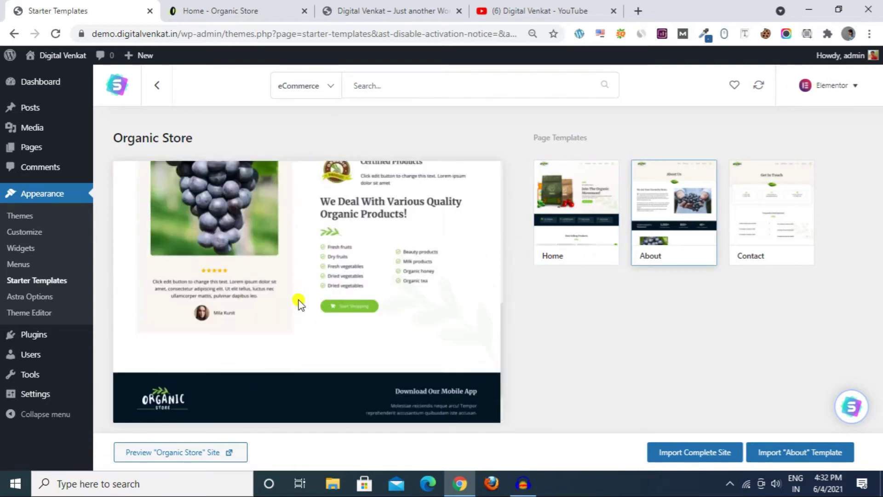
pyautogui.click(737, 244)
pyautogui.moveTo(337, 289)
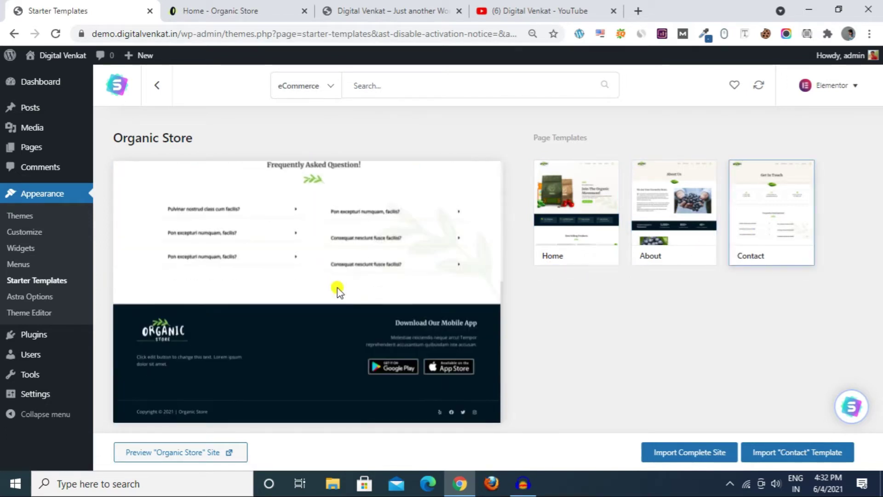
pyautogui.click(585, 206)
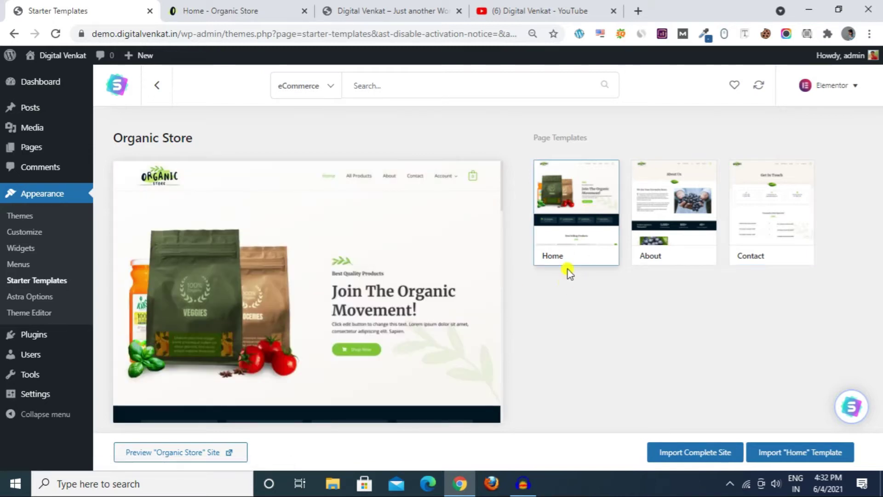
# - Start importing the complete Organic Store site, giving the WordPress level as Beginner and the website's purpose as Myself/My company
pyautogui.click(676, 454)
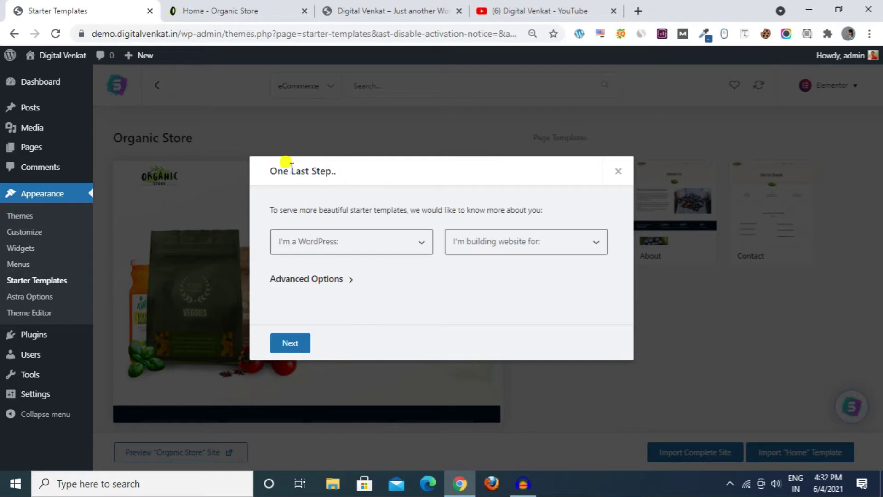
pyautogui.click(382, 243)
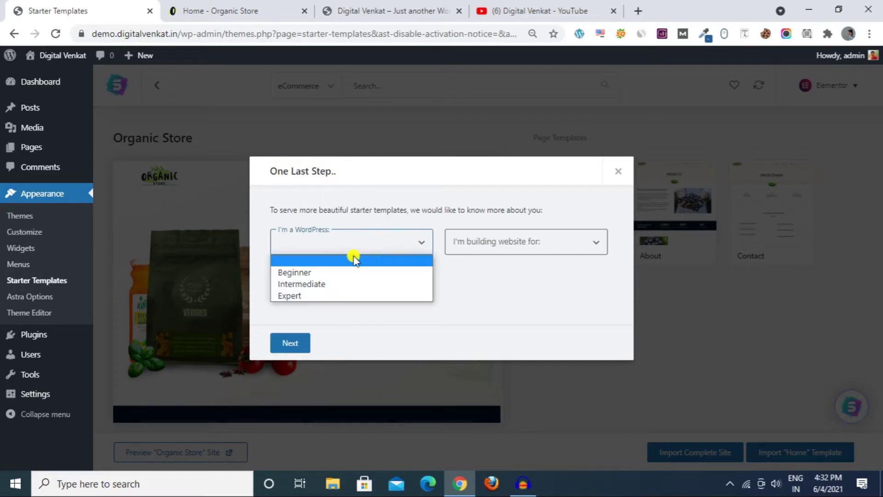
pyautogui.click(358, 271)
pyautogui.click(476, 246)
pyautogui.click(479, 271)
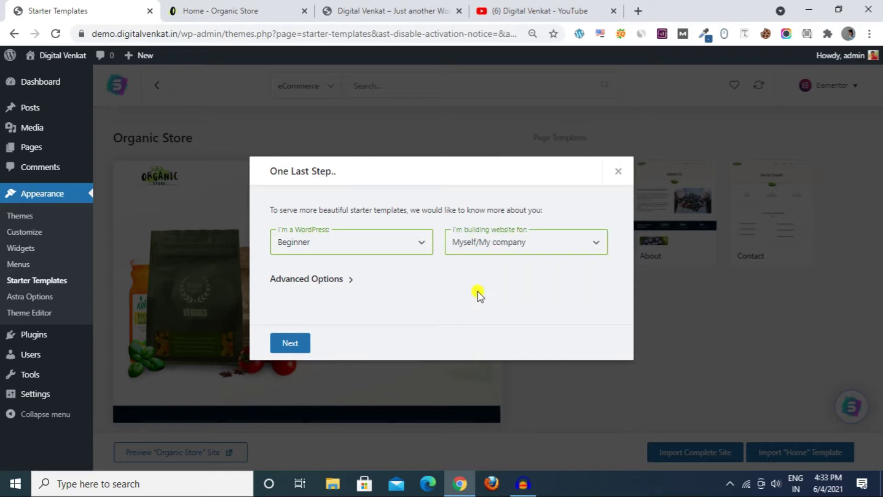
# - Keep Myself/My company as the website's purpose, skip the first name and work email details, and start the import
pyautogui.click(492, 245)
pyautogui.click(504, 274)
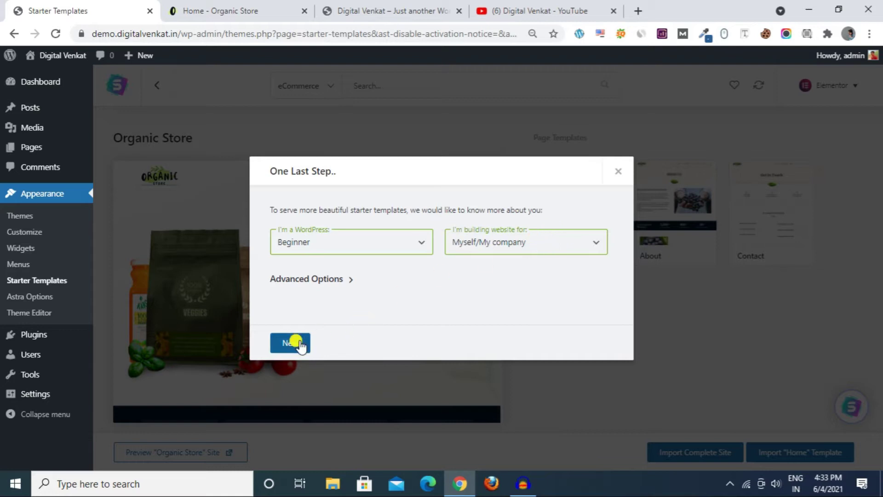
pyautogui.click(290, 343)
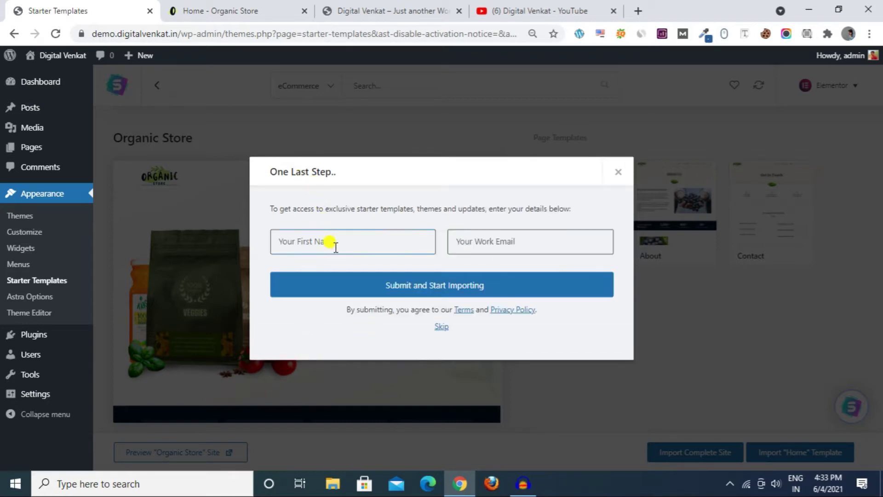
pyautogui.click(332, 235)
pyautogui.click(473, 238)
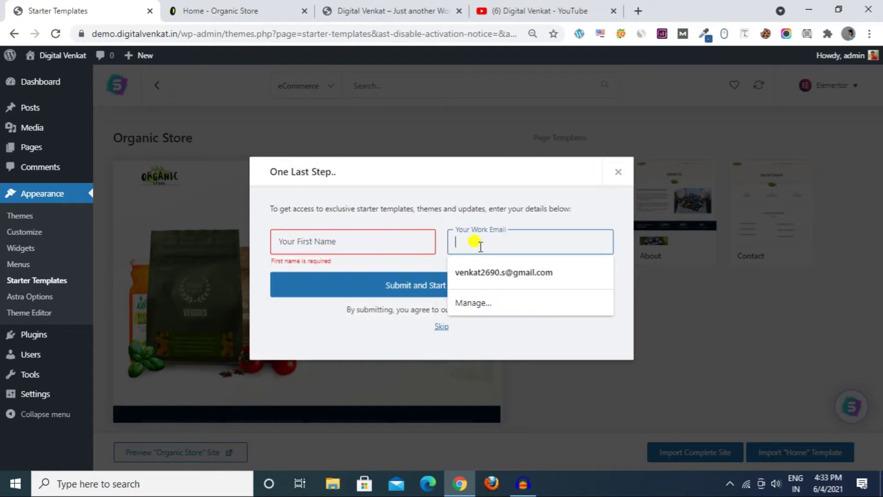
pyautogui.click(416, 336)
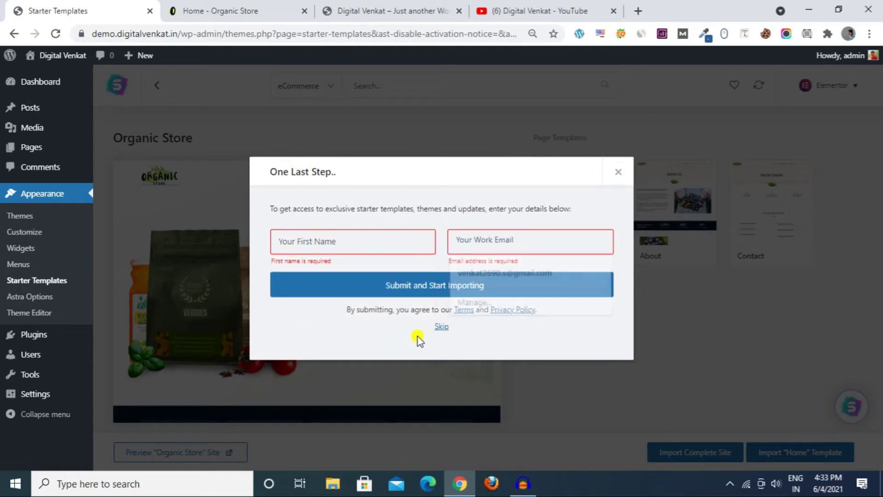
pyautogui.click(440, 328)
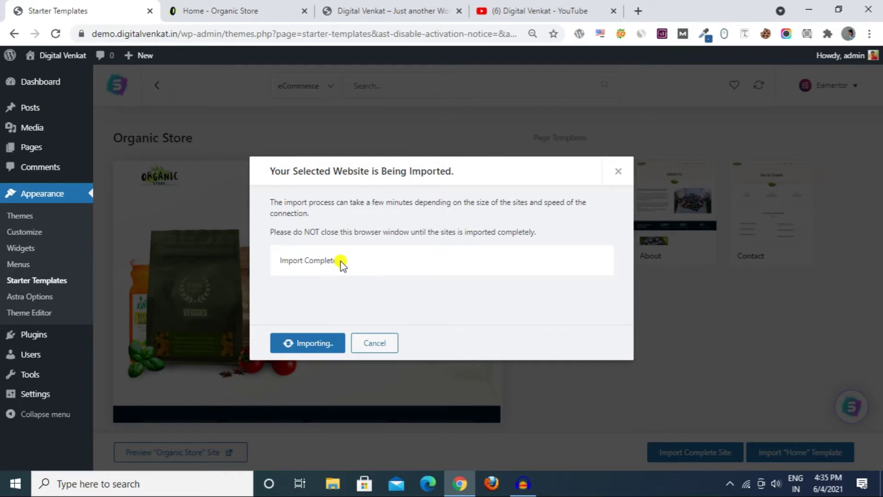
# - Open the imported website and view its home page alongside the old default "Hello world!" page
pyautogui.tripleClick(365, 169)
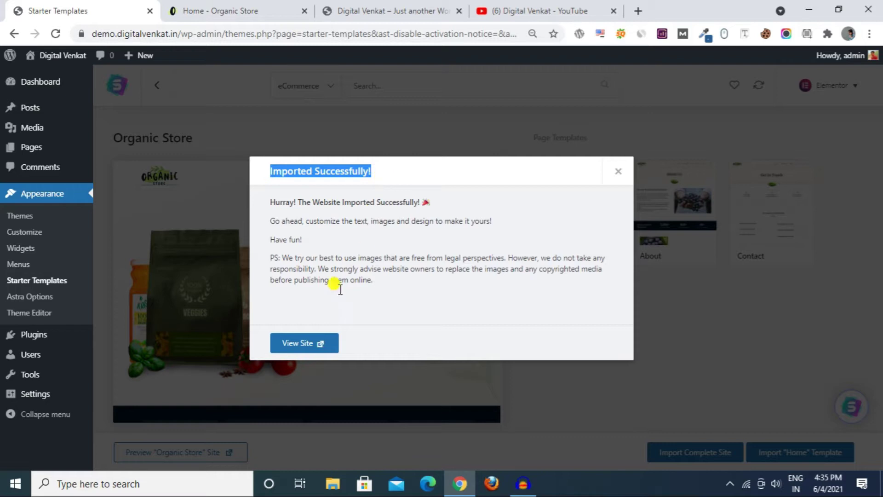
pyautogui.click(301, 344)
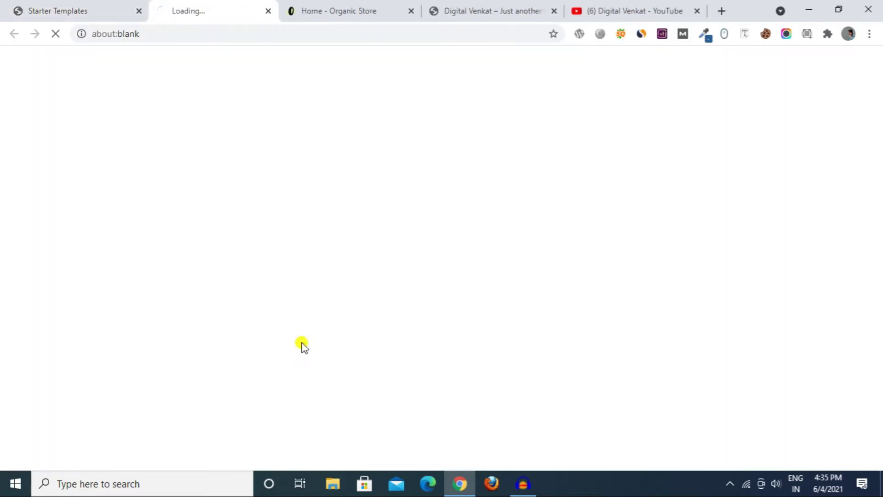
pyautogui.click(457, 11)
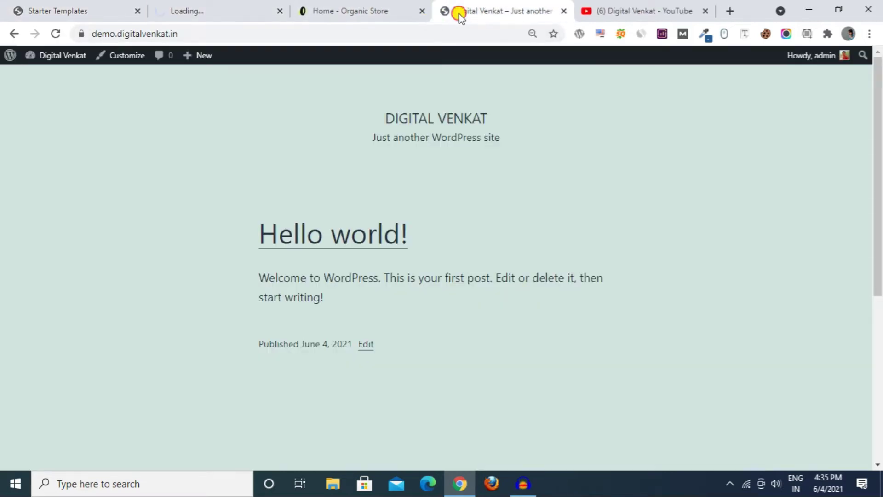
pyautogui.moveTo(262, 30); pyautogui.dragTo(40, 29)
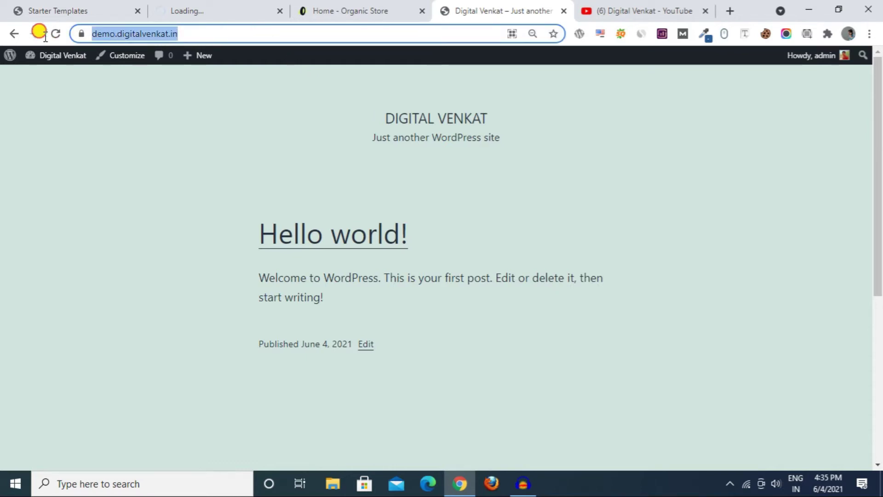
pyautogui.click(161, 167)
pyautogui.scroll(-5, 171, 253)
pyautogui.scroll(5, 171, 256)
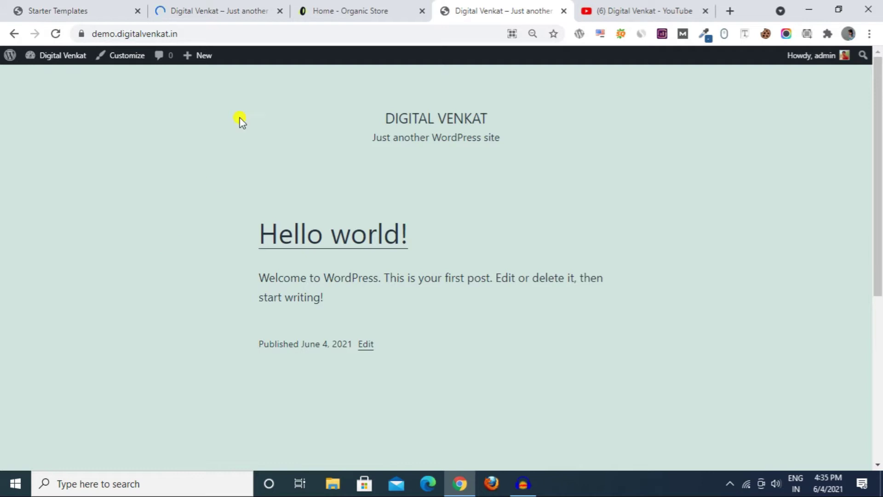
pyautogui.click(98, 6)
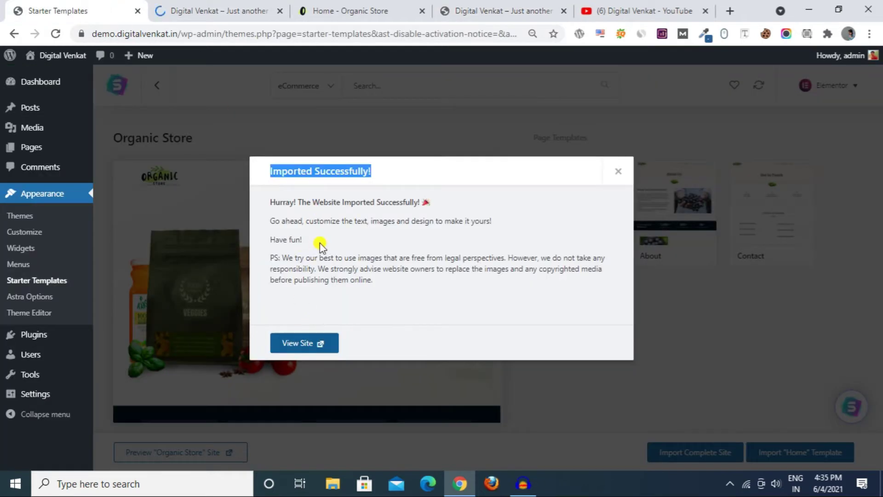
pyautogui.click(216, 9)
pyautogui.scroll(-8, 692, 226)
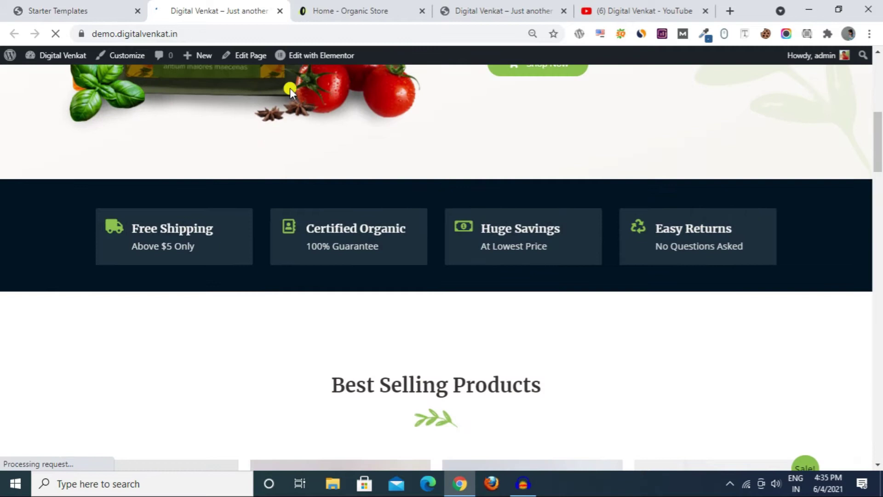
# - Compare the imported home page and its web address with the original Organic Store demo site
pyautogui.click(219, 33)
pyautogui.moveTo(219, 33); pyautogui.dragTo(79, 33)
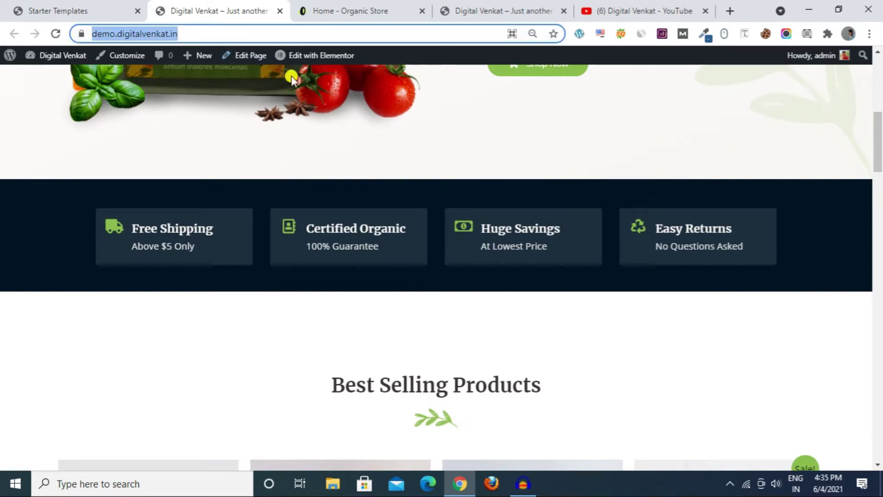
pyautogui.click(360, 10)
pyautogui.click(246, 34)
pyautogui.click(262, 33)
pyautogui.moveTo(281, 34); pyautogui.dragTo(78, 33)
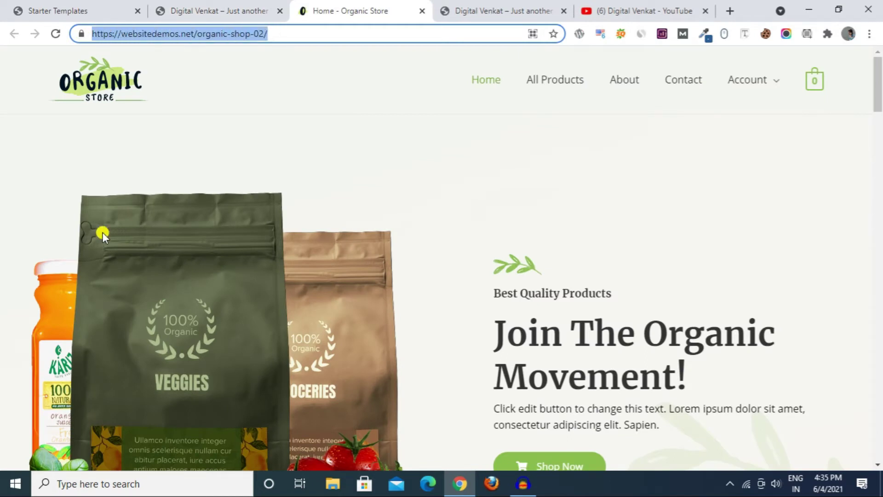
pyautogui.scroll(-10, 113, 266)
pyautogui.click(207, 8)
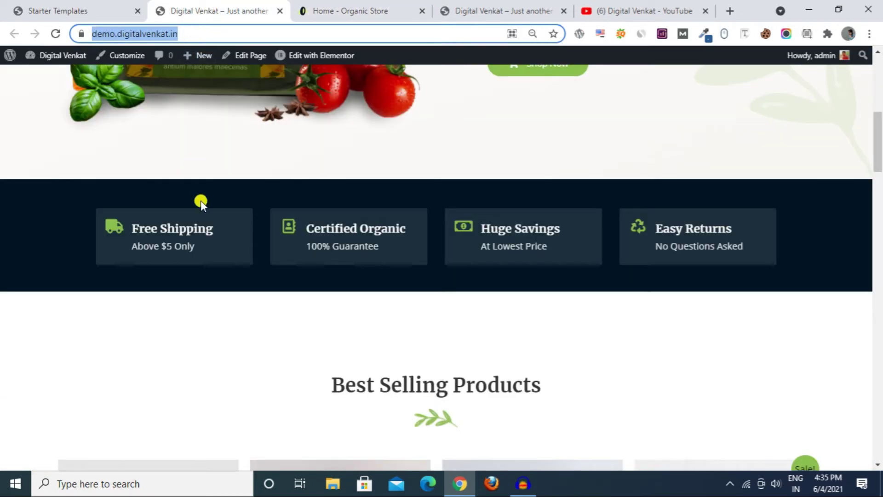
pyautogui.click(483, 6)
pyautogui.click(221, 10)
pyautogui.scroll(8, 243, 185)
pyautogui.scroll(1, 244, 185)
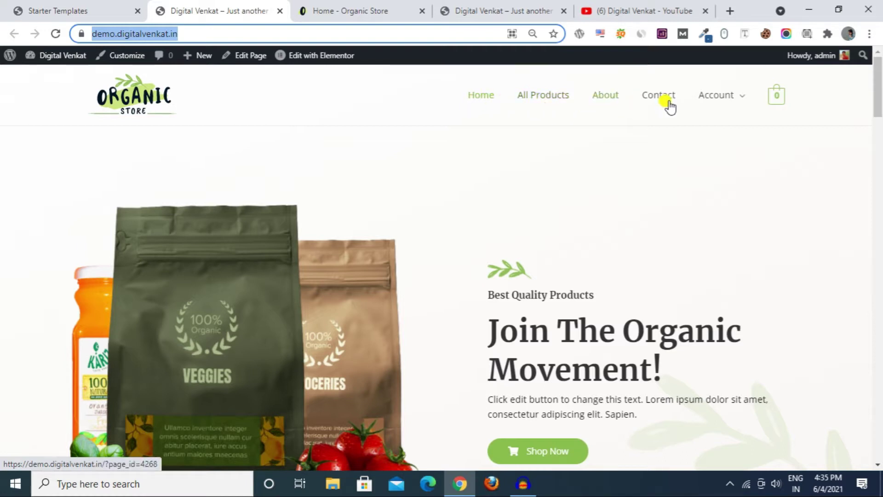
pyautogui.moveTo(876, 86); pyautogui.dragTo(771, 5)
pyautogui.click(363, 5)
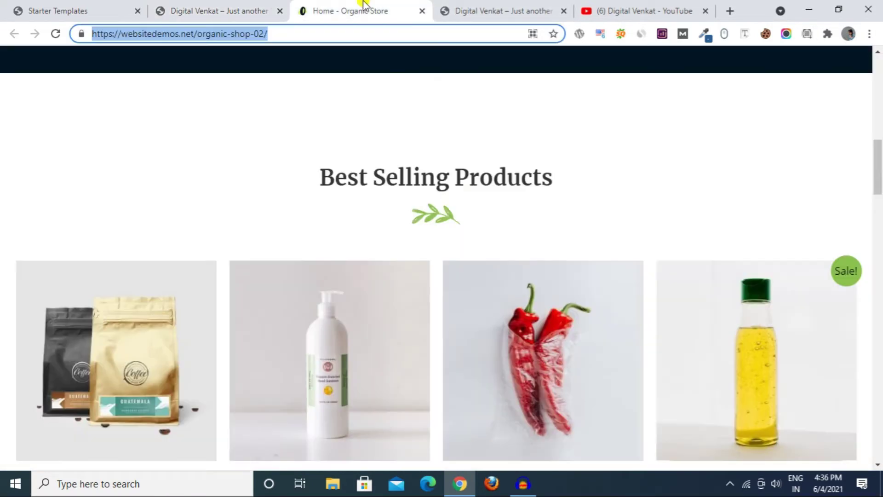
# - Close the old "Hello world!" page and the YouTube page, and dismiss the import confirmation dialog
pyautogui.click(506, 11)
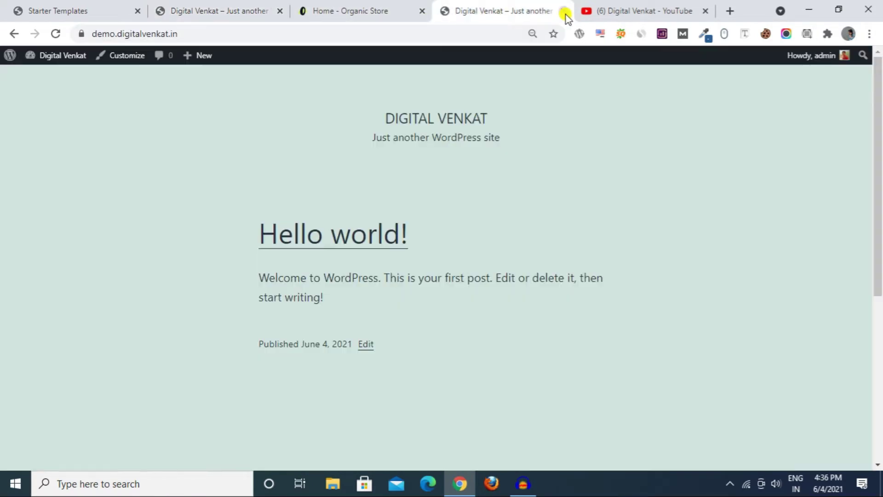
pyautogui.click(564, 11)
pyautogui.click(563, 11)
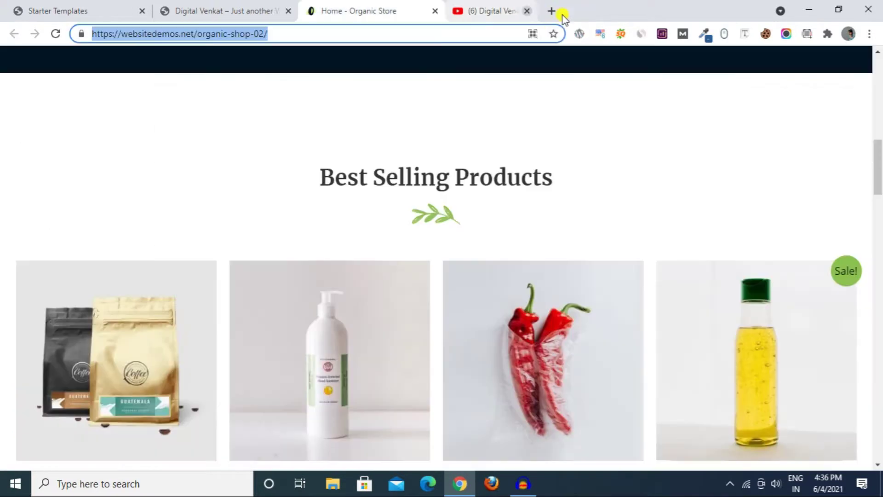
pyautogui.click(91, 6)
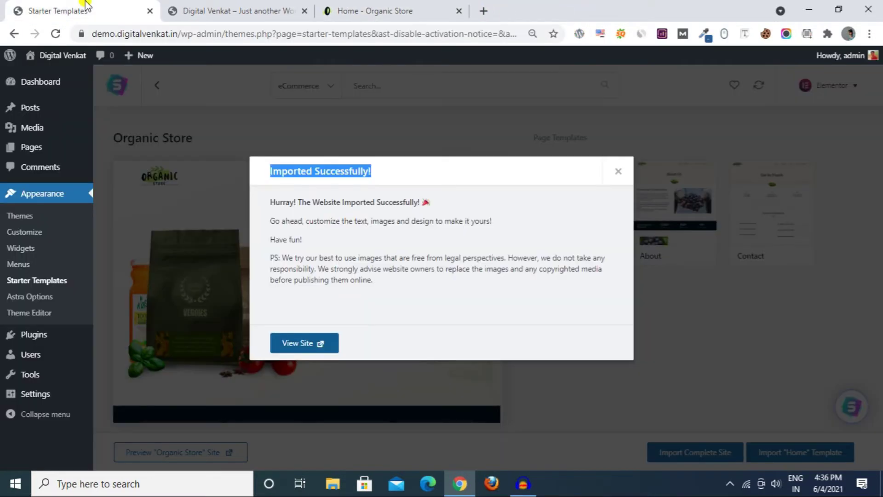
pyautogui.click(608, 172)
# - Look over the imported home page and compare it with the Organic Store template in Starter Templates
pyautogui.click(225, 8)
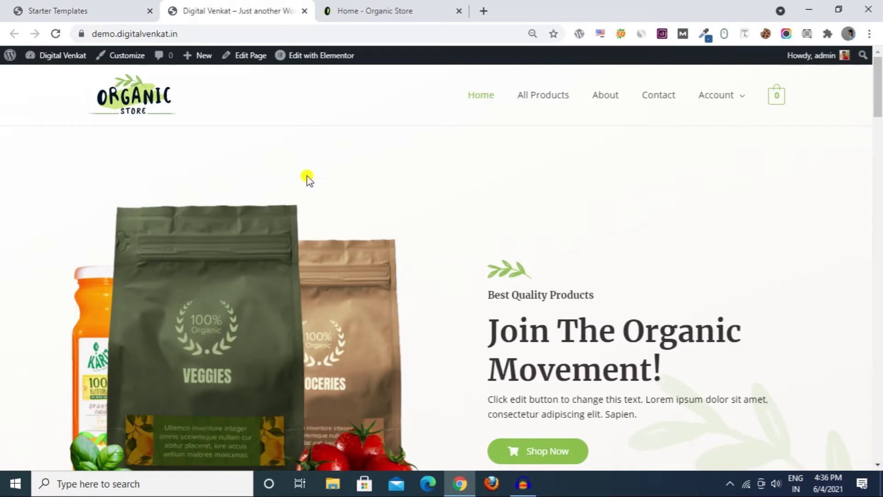
pyautogui.scroll(-5, 203, 275)
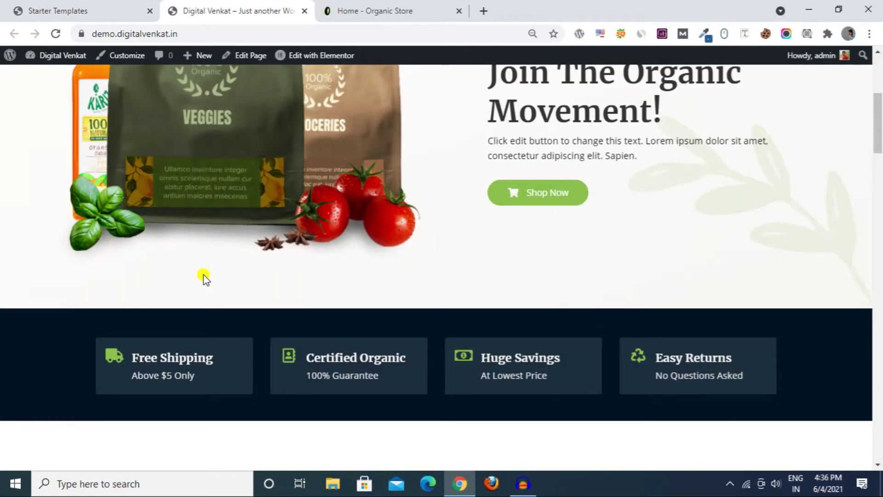
pyautogui.scroll(5, 204, 275)
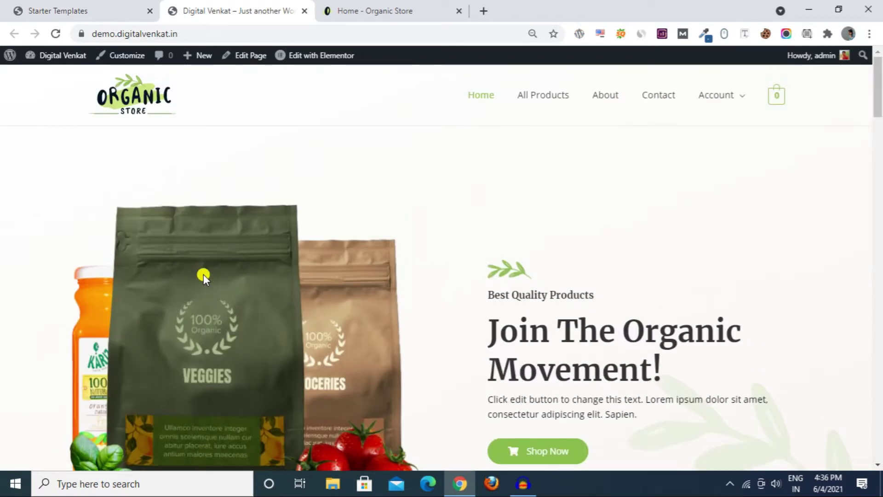
pyautogui.scroll(-12, 204, 275)
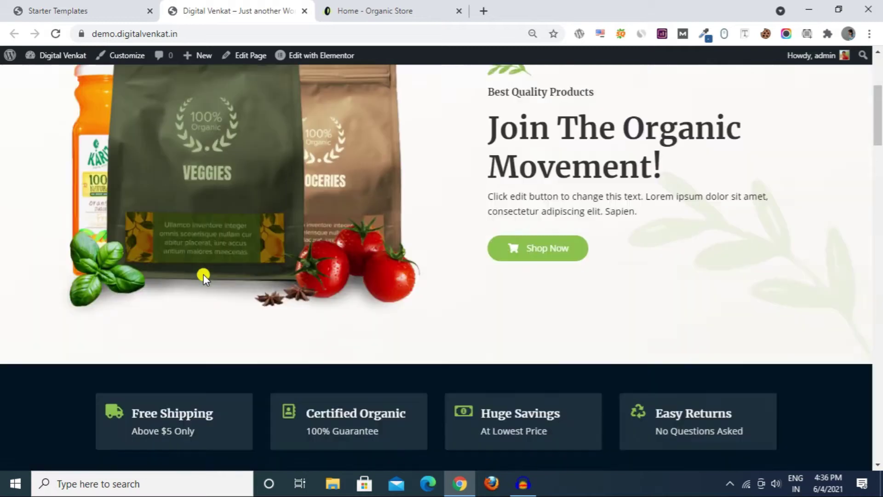
pyautogui.scroll(12, 203, 276)
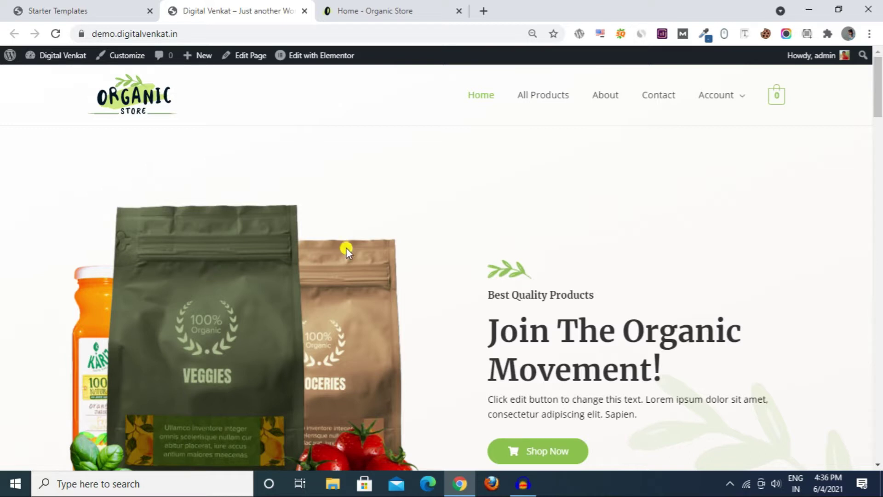
pyautogui.click(36, 10)
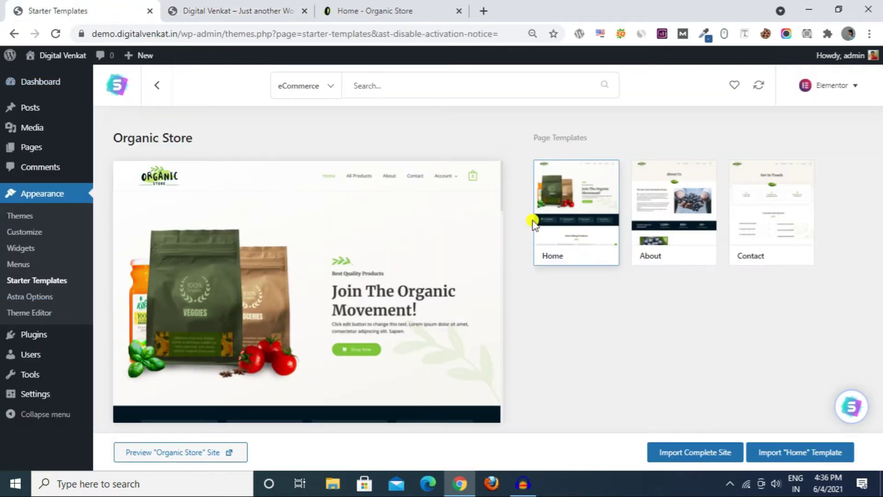
pyautogui.click(261, 9)
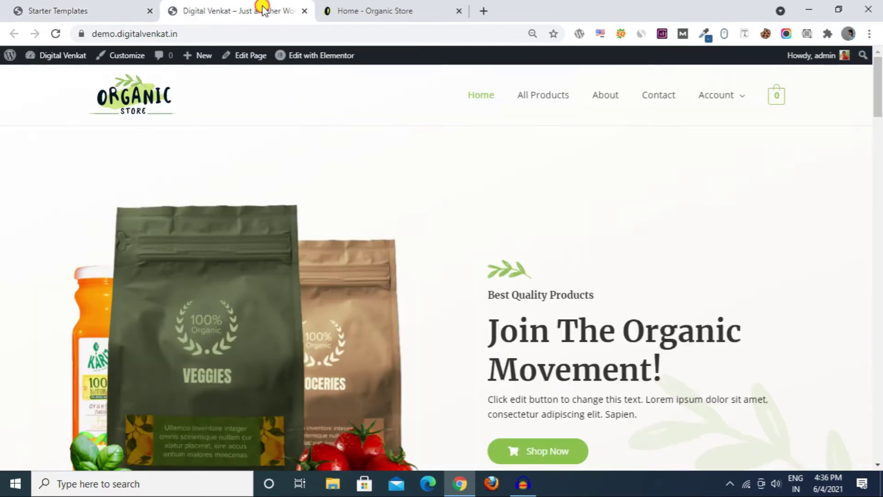
pyautogui.click(146, 6)
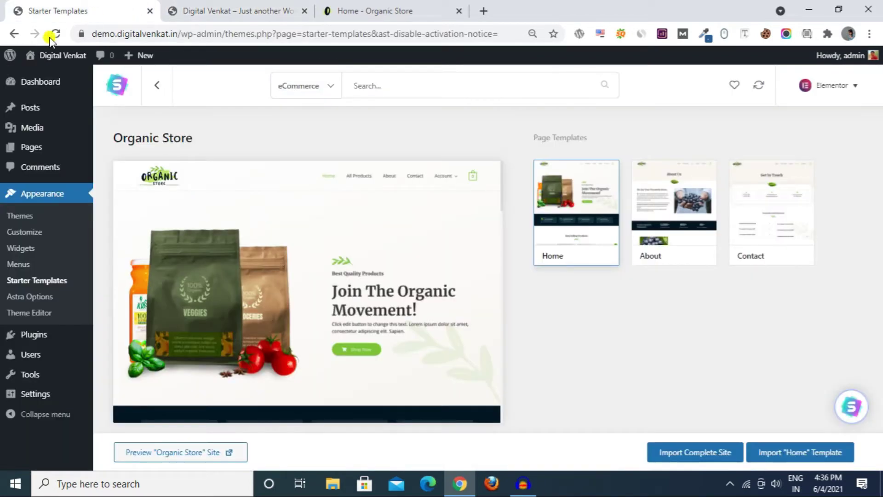
pyautogui.click(275, 6)
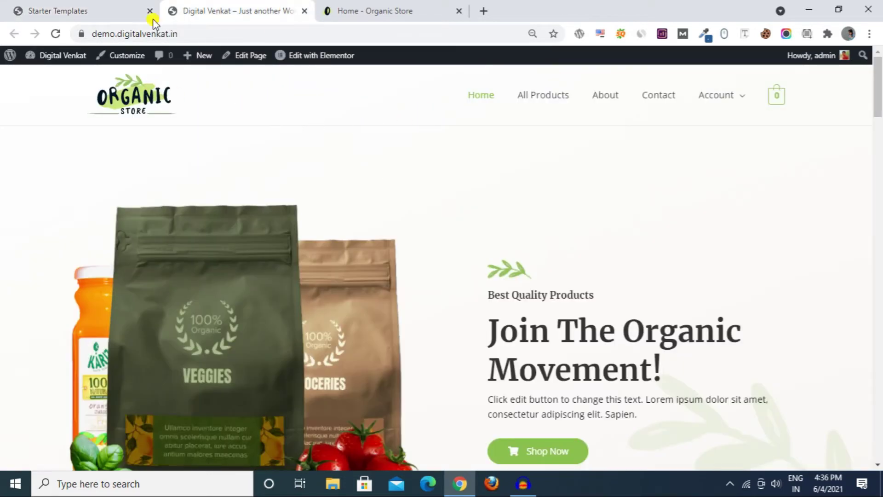
pyautogui.click(115, 8)
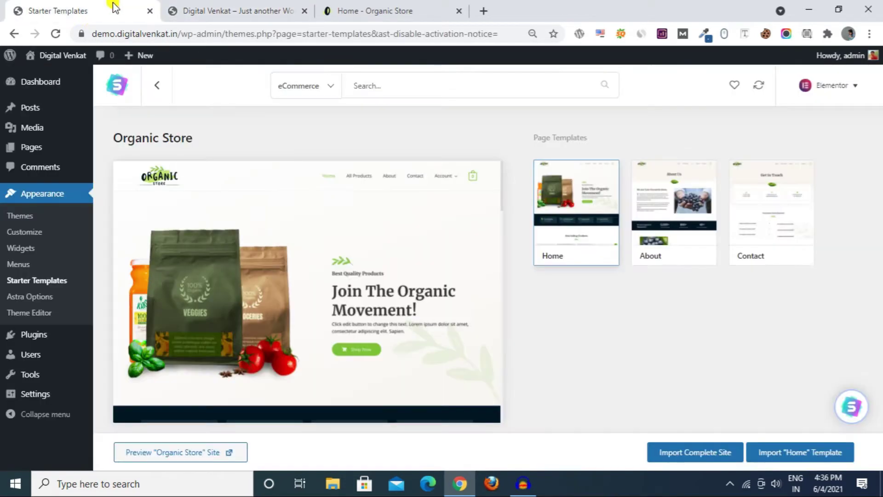
# - Open the site customizer for the Astra theme and go into the Header Builder settings
pyautogui.click(29, 233)
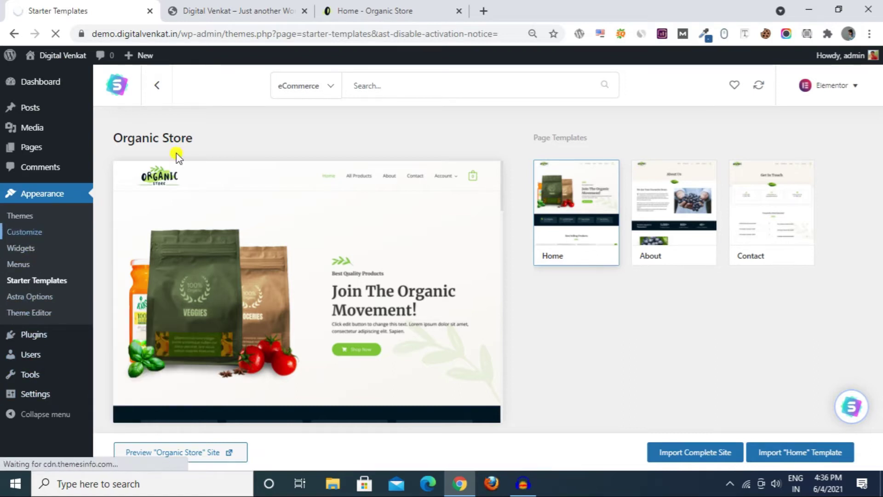
pyautogui.click(219, 6)
pyautogui.click(369, 10)
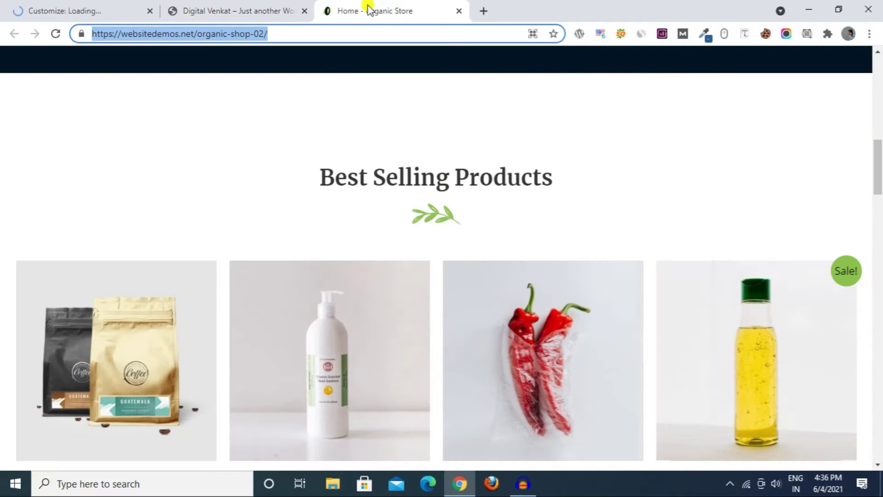
pyautogui.click(72, 4)
pyautogui.click(199, 6)
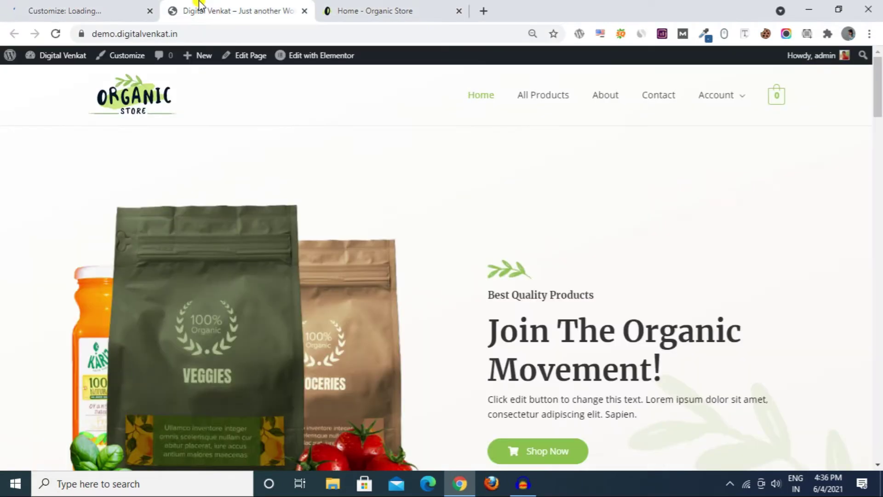
pyautogui.click(99, 6)
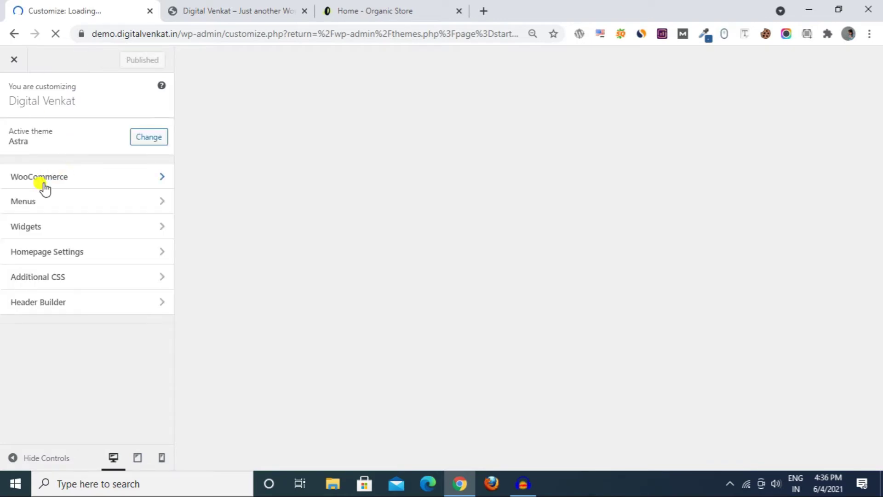
pyautogui.click(69, 229)
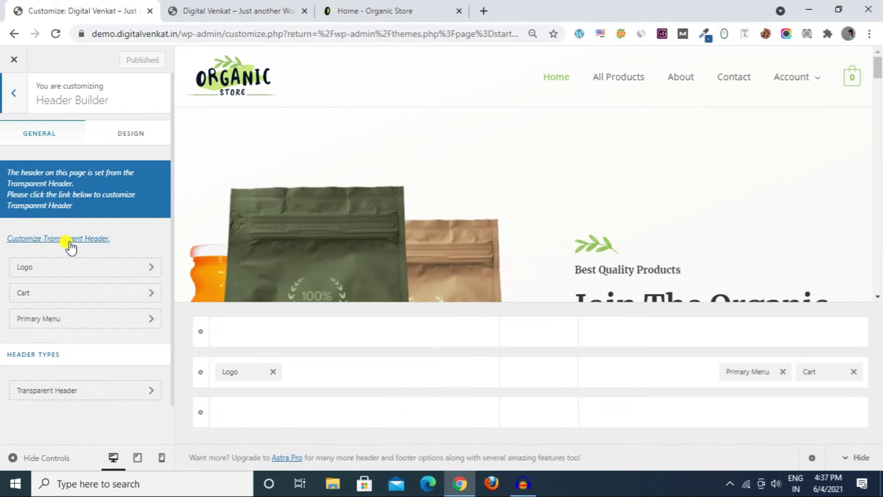
# - Open the header's logo settings and look over the logo image and width options
pyautogui.scroll(-1, 119, 285)
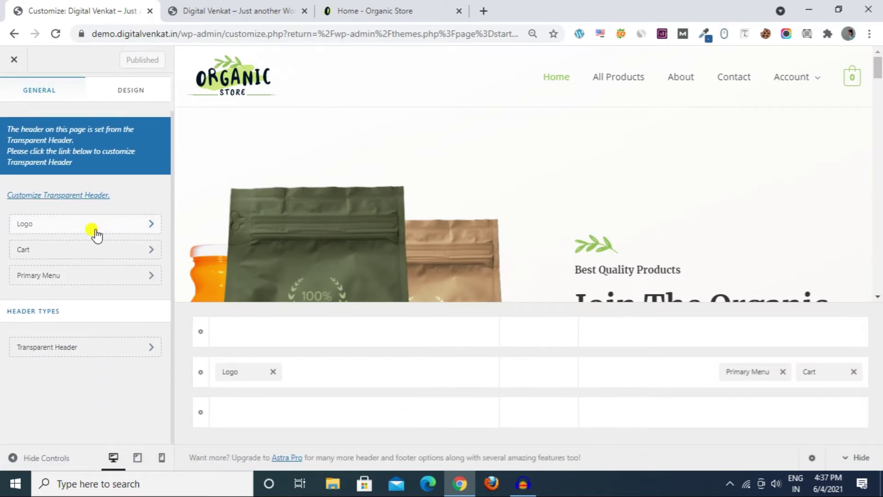
pyautogui.click(82, 270)
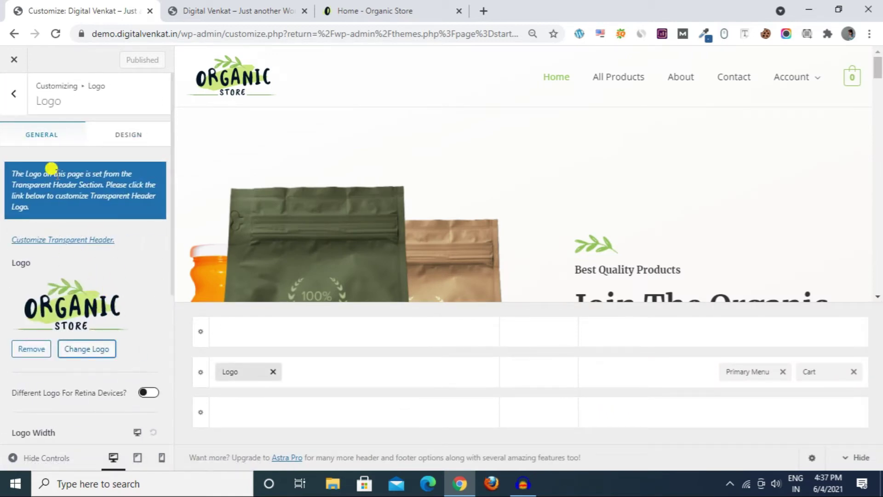
pyautogui.click(16, 94)
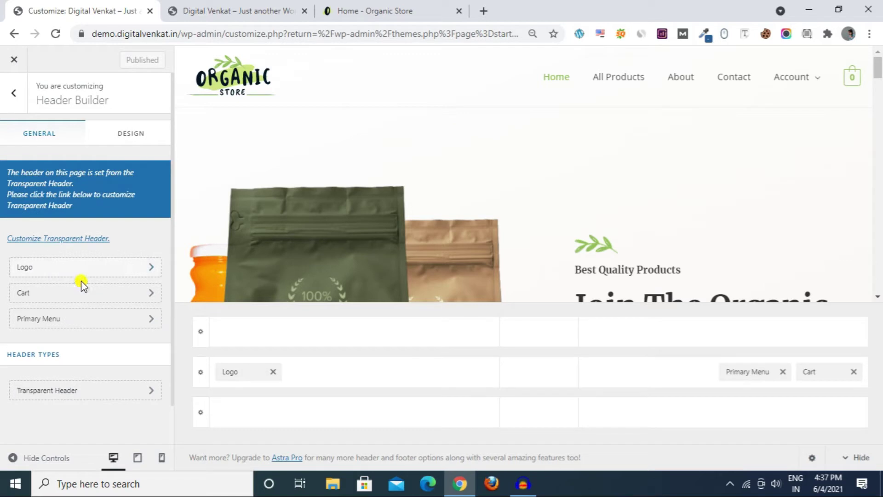
pyautogui.click(41, 274)
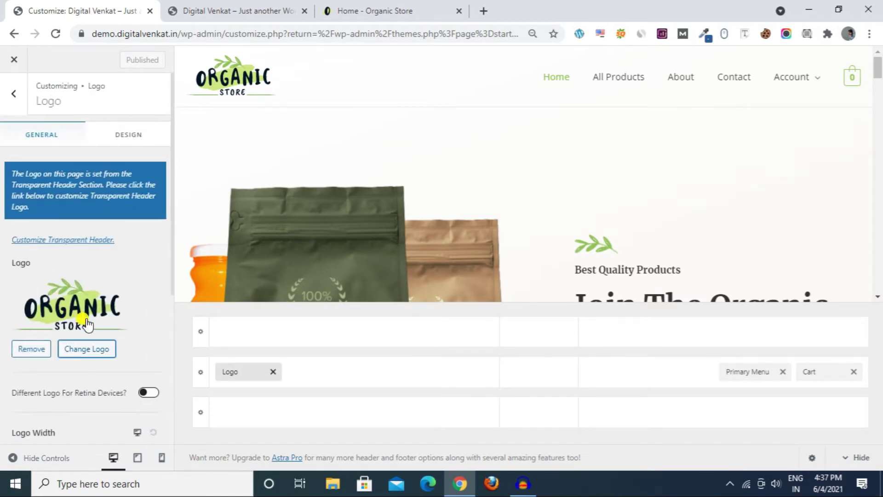
pyautogui.scroll(-2, 60, 322)
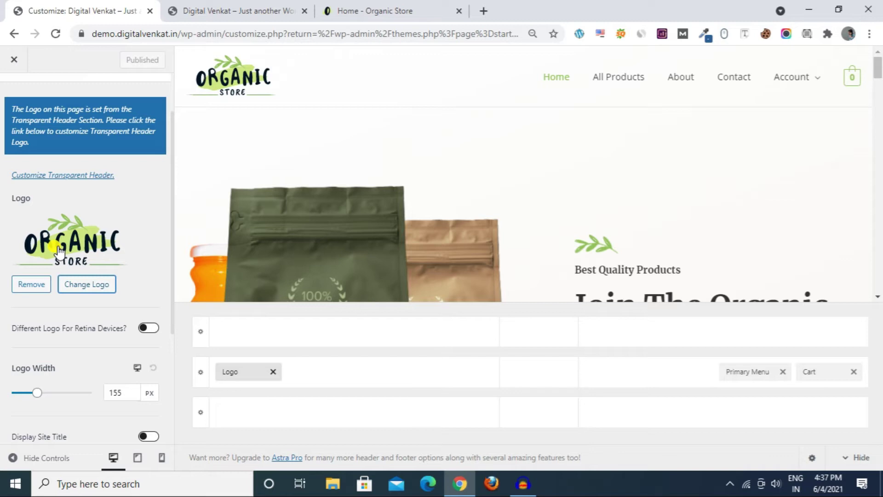
# - Open the file upload for changing the header logo, and leave it for the Header Builder without choosing a file
pyautogui.click(89, 286)
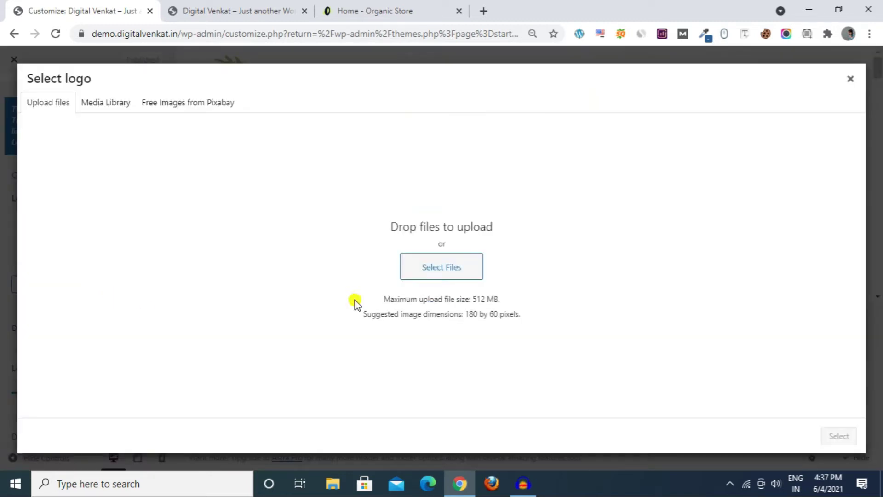
pyautogui.click(418, 257)
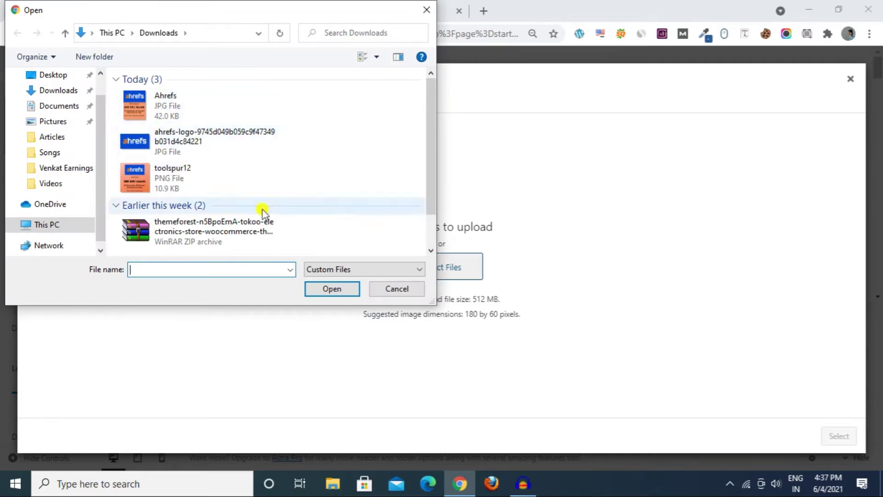
pyautogui.click(400, 289)
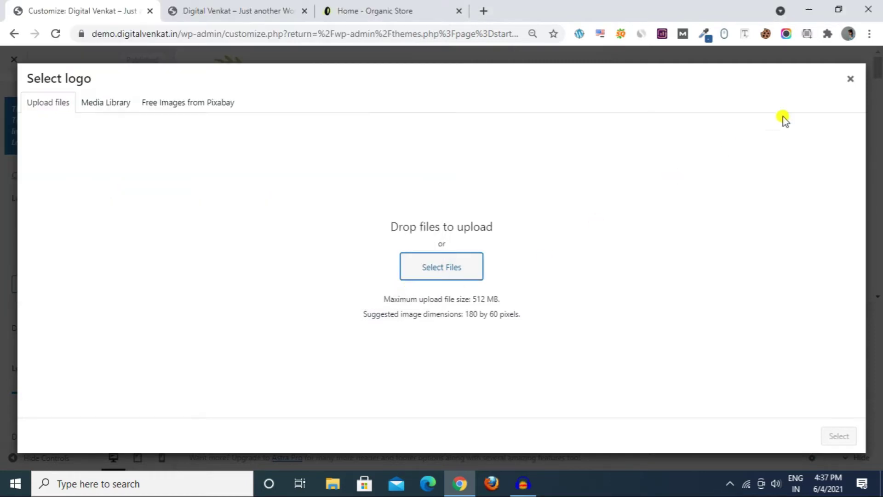
pyautogui.click(850, 80)
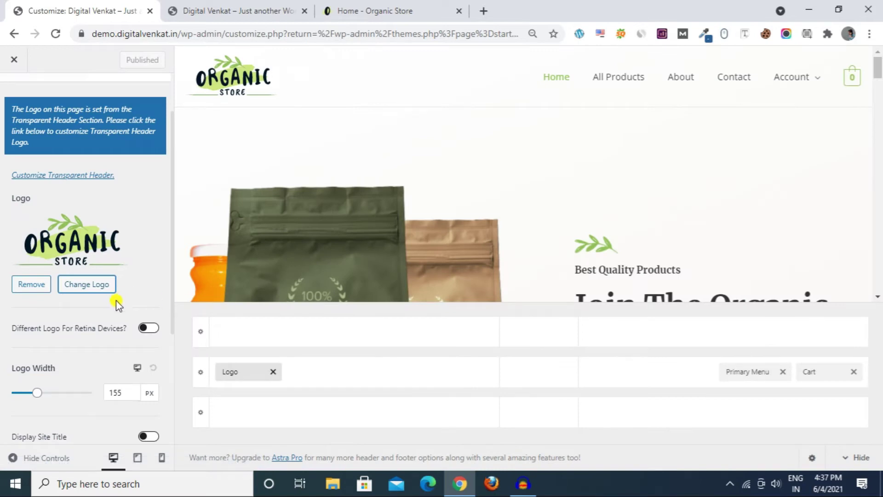
pyautogui.scroll(2, 116, 299)
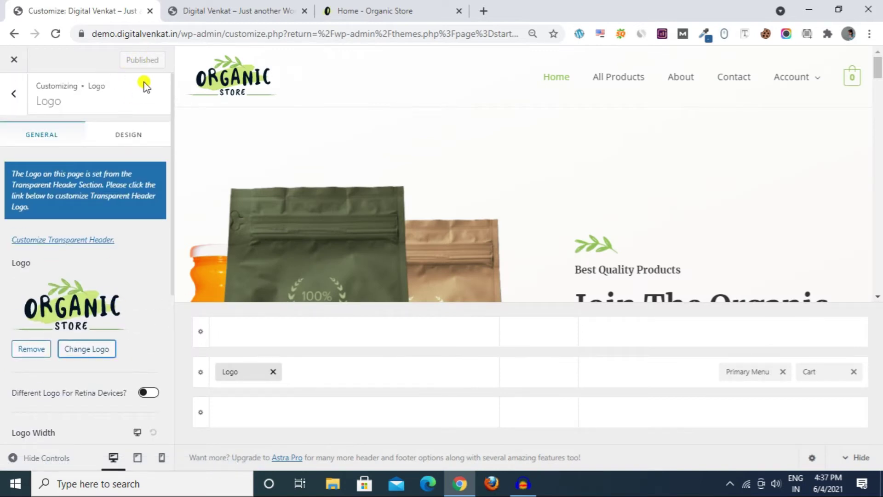
pyautogui.click(14, 93)
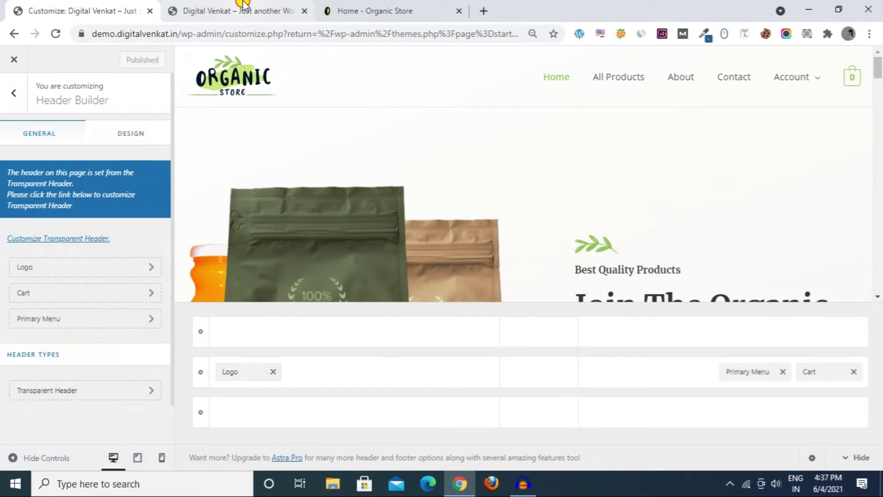
# - Look over the hero area of the live home page and the Elementor editing options offered for it
pyautogui.click(241, 11)
pyautogui.scroll(-4, 330, 338)
pyautogui.scroll(4, 221, 316)
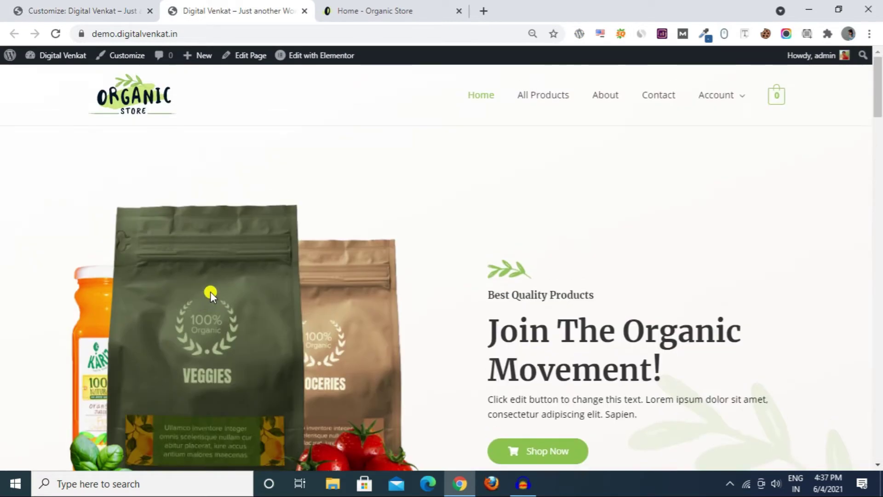
pyautogui.scroll(-3, 482, 253)
pyautogui.scroll(3, 547, 232)
pyautogui.scroll(-3, 27, 313)
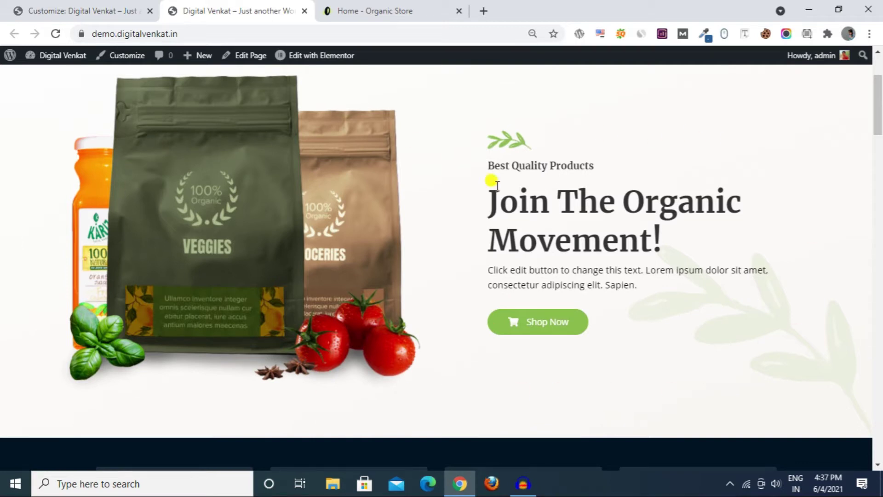
pyautogui.moveTo(317, 56)
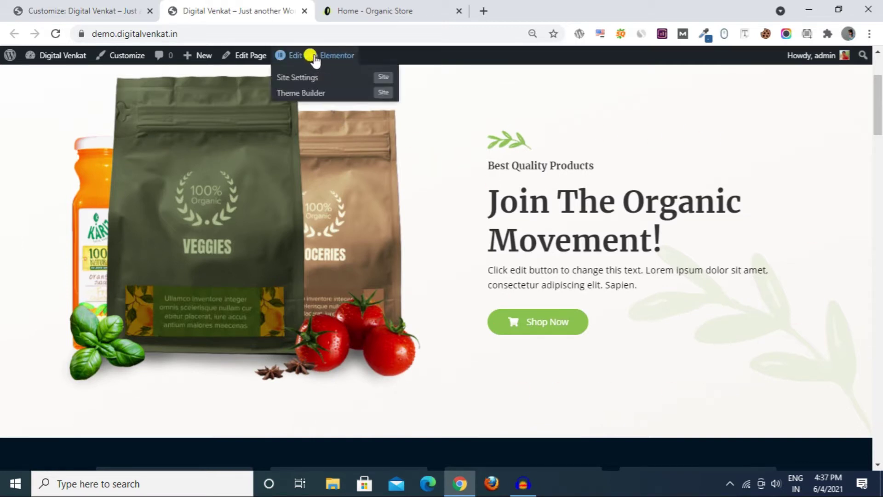
# - Leave the site customizer and open the list of all pages, down to the Home front page entry
pyautogui.click(98, 10)
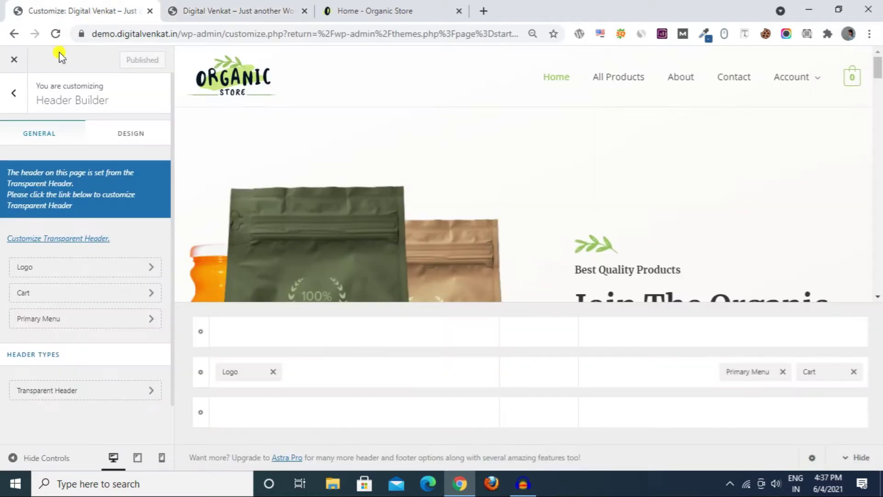
pyautogui.click(12, 90)
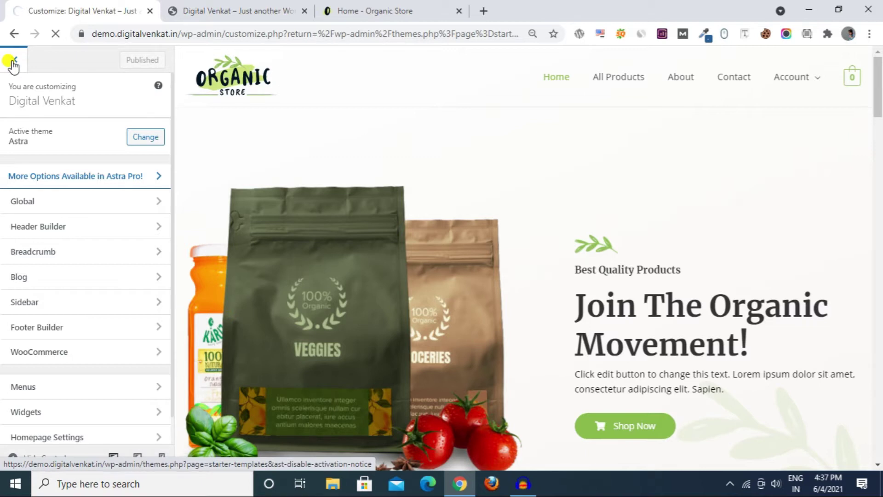
pyautogui.click(12, 63)
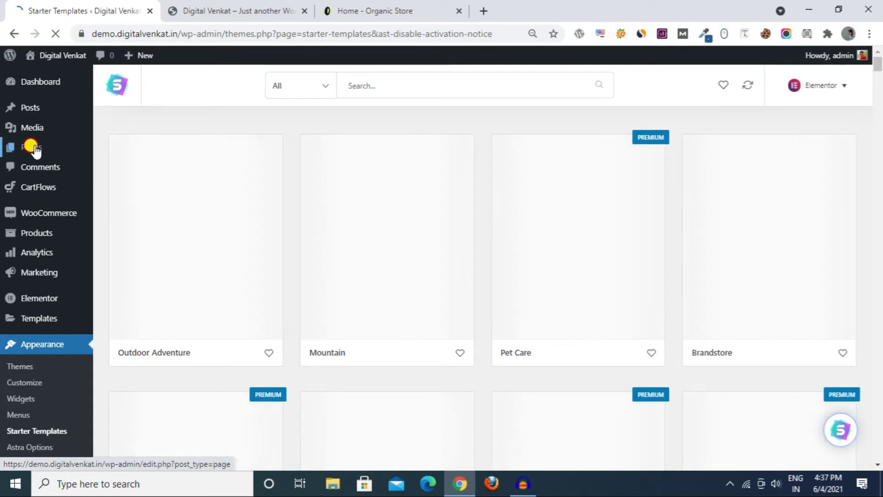
pyautogui.moveTo(35, 148)
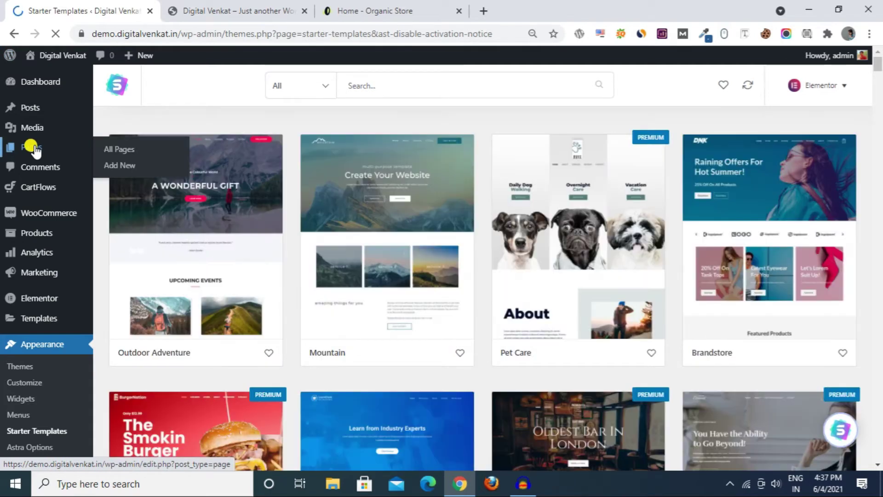
pyautogui.click(105, 149)
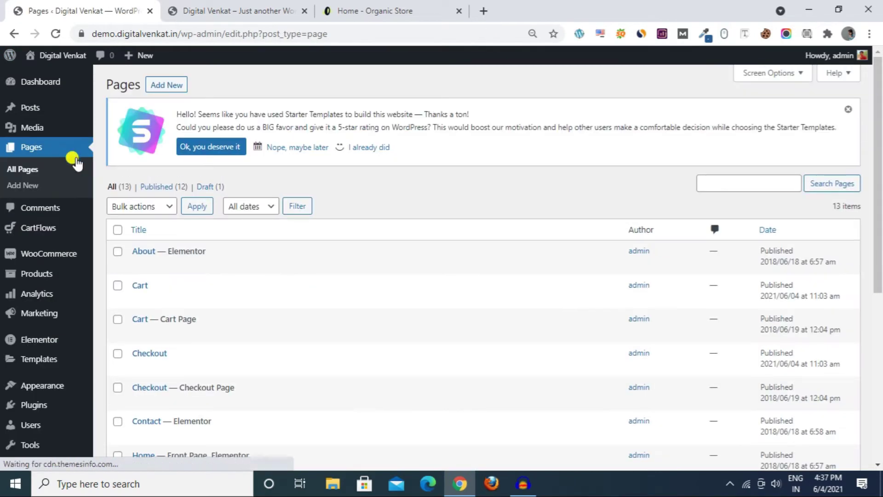
pyautogui.scroll(-4, 314, 292)
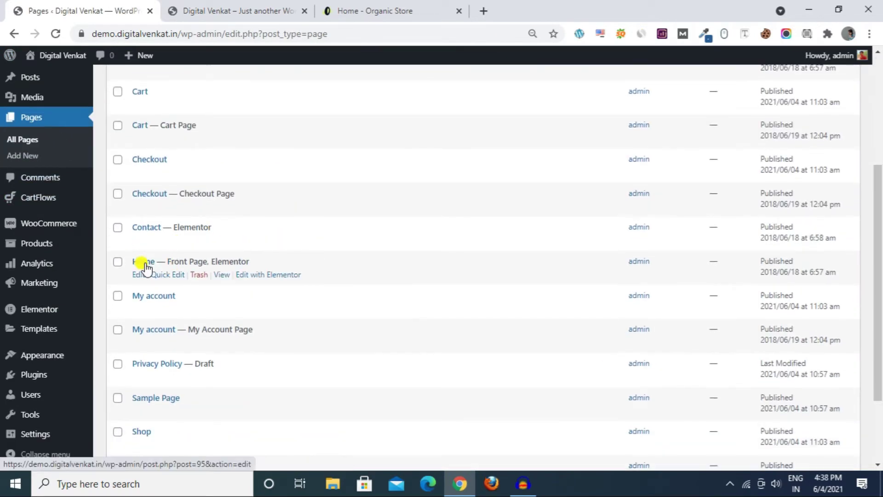
# - Open the live Home page for editing with Elementor
pyautogui.hotkey('ctrl', 'Tab')
pyautogui.scroll(3, 575, 140)
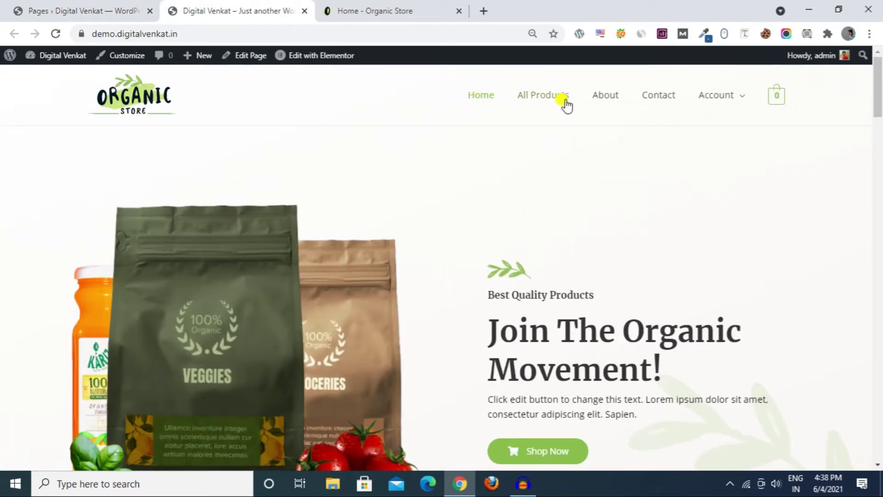
pyautogui.moveTo(875, 79)
pyautogui.mouseDown()
pyautogui.moveTo(879, 405)
pyautogui.moveTo(878, 85)
pyautogui.mouseUp()
pyautogui.click(109, 7)
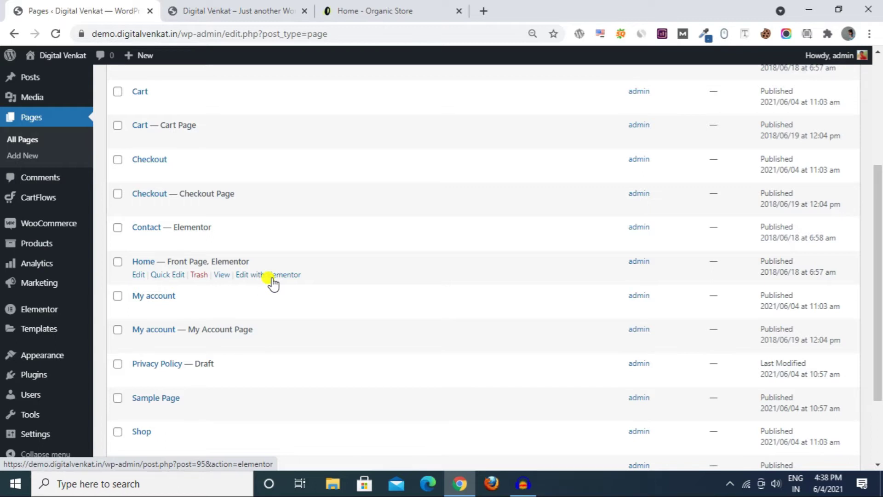
pyautogui.click(241, 10)
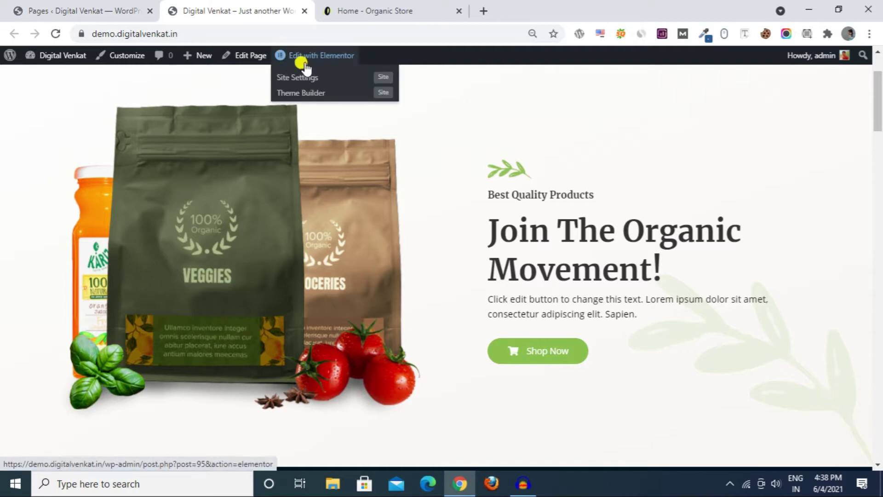
pyautogui.click(310, 66)
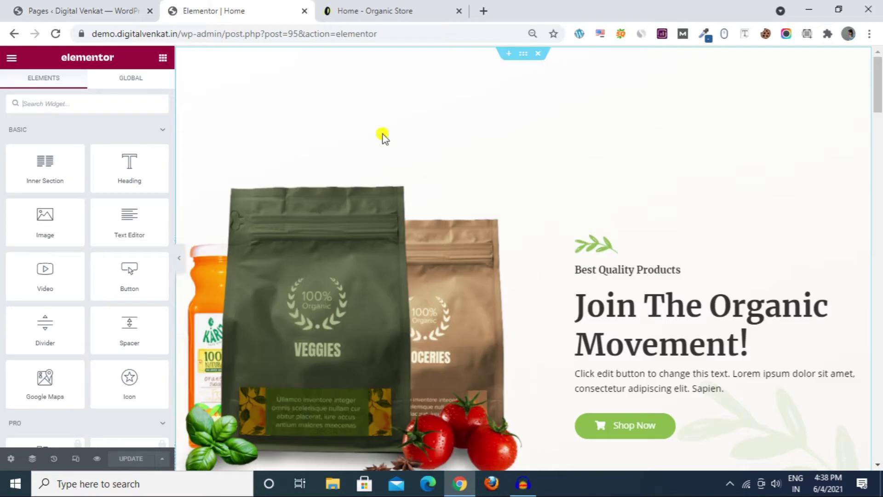
# - Examine the Home page's sections in Elementor down to the featured brands, including the settings of the "Best Selling Products" heading
pyautogui.scroll(-3, 379, 141)
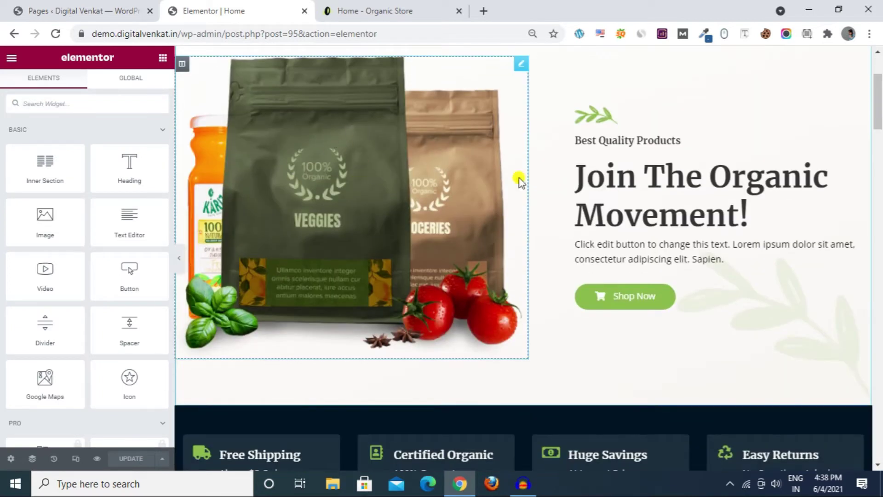
pyautogui.scroll(-4, 537, 207)
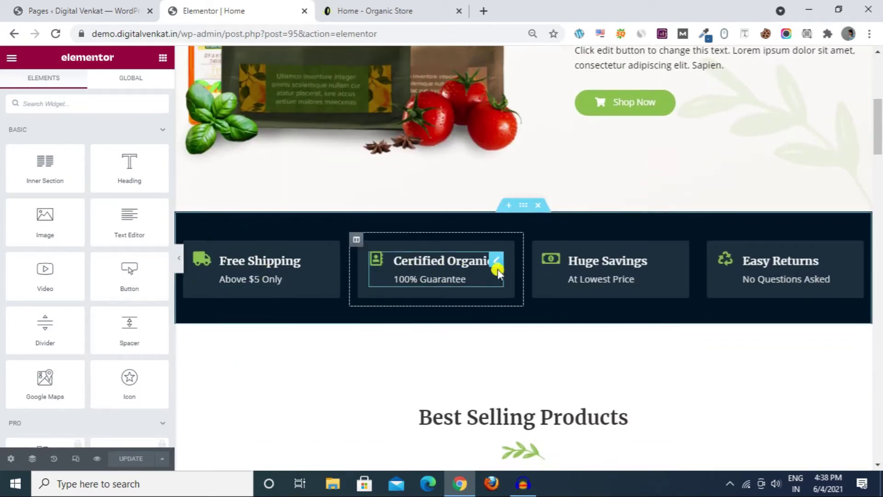
pyautogui.scroll(-4, 747, 269)
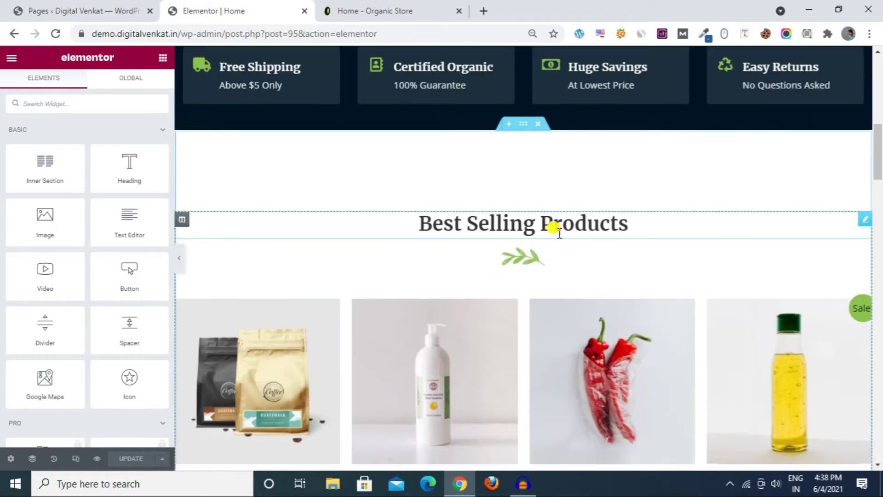
pyautogui.click(554, 227)
pyautogui.scroll(-3, 350, 247)
pyautogui.scroll(-4, 263, 265)
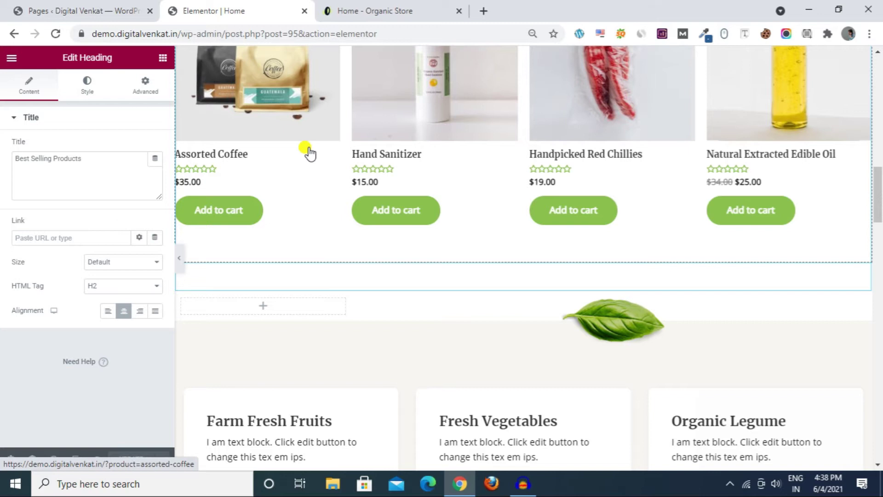
pyautogui.scroll(-4, 308, 153)
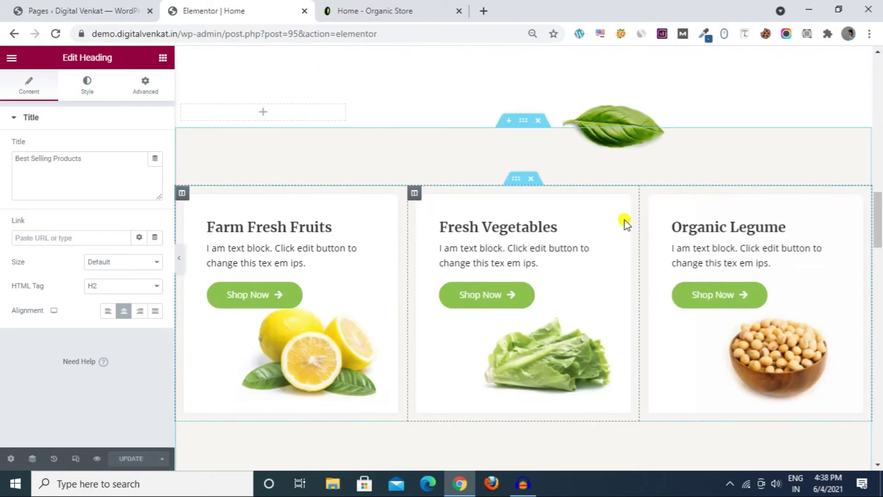
pyautogui.scroll(-1, 735, 240)
pyautogui.scroll(-8, 499, 256)
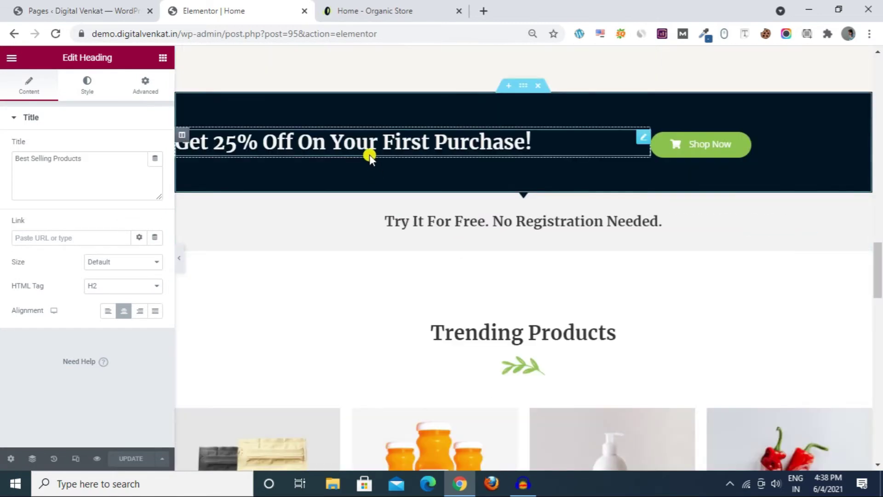
pyautogui.scroll(-10, 369, 155)
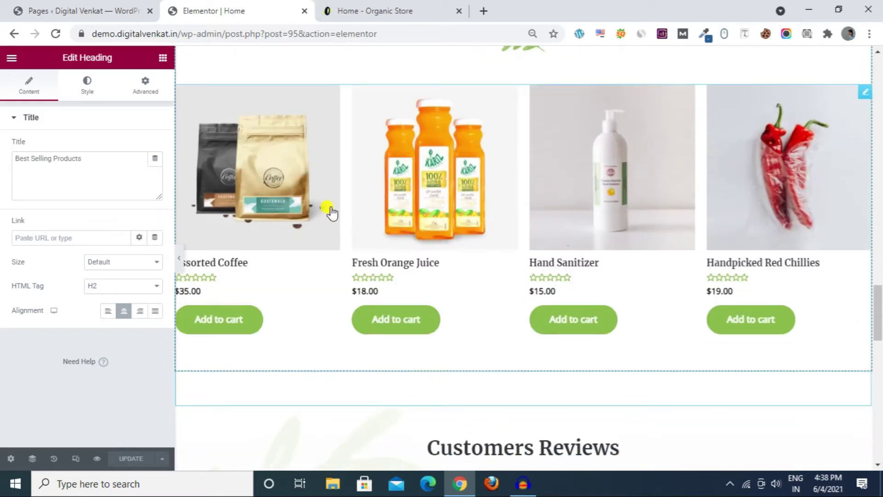
pyautogui.scroll(-10, 627, 205)
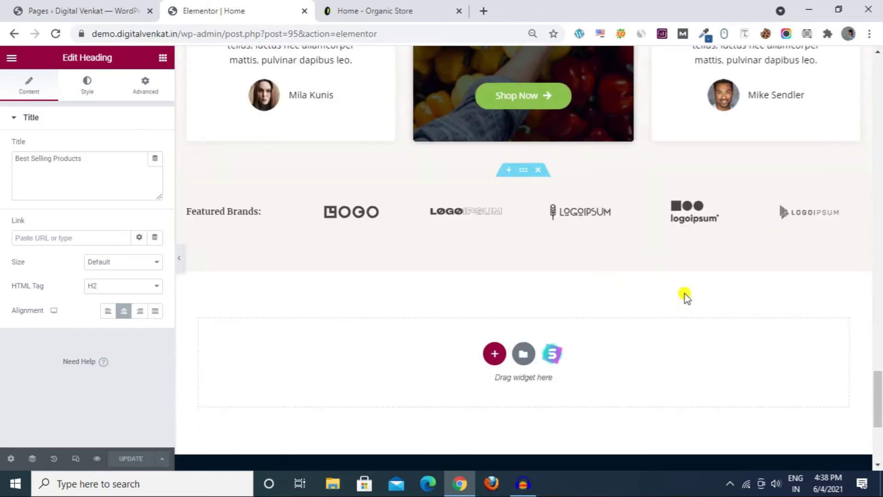
# - Inspect the settings of the hero's product image and of the whole hero section
pyautogui.moveTo(874, 396); pyautogui.dragTo(847, 95)
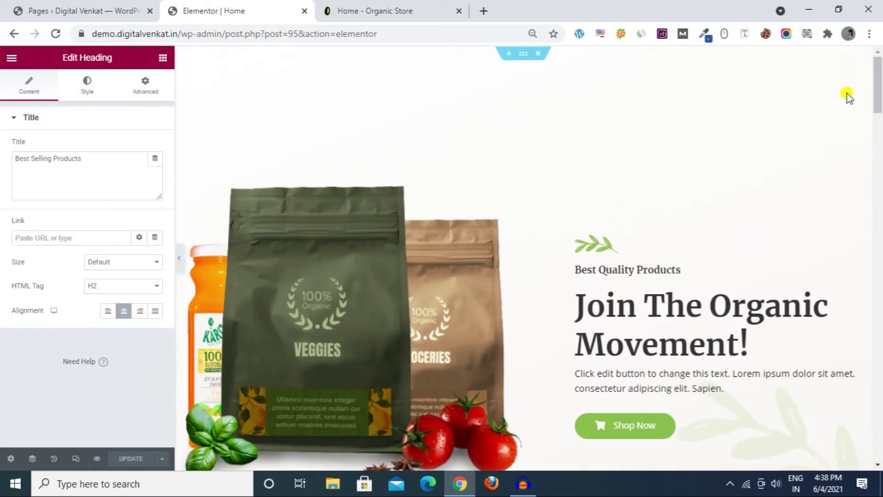
pyautogui.click(371, 273)
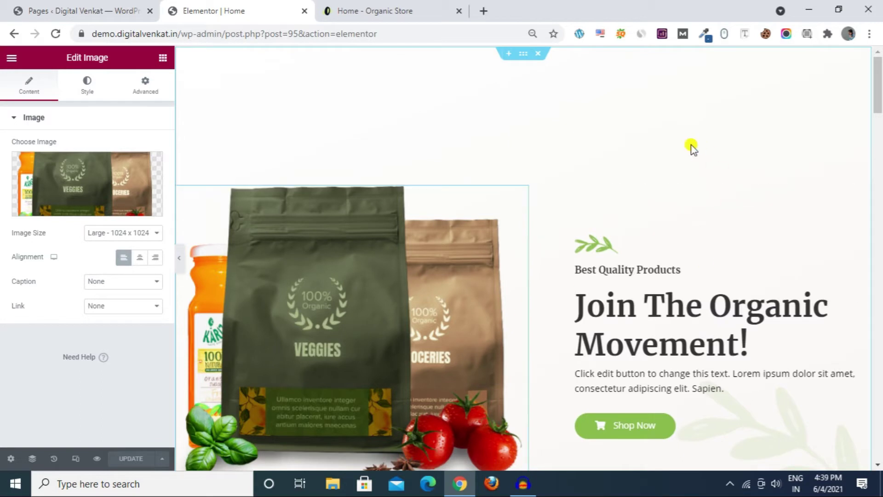
pyautogui.click(522, 56)
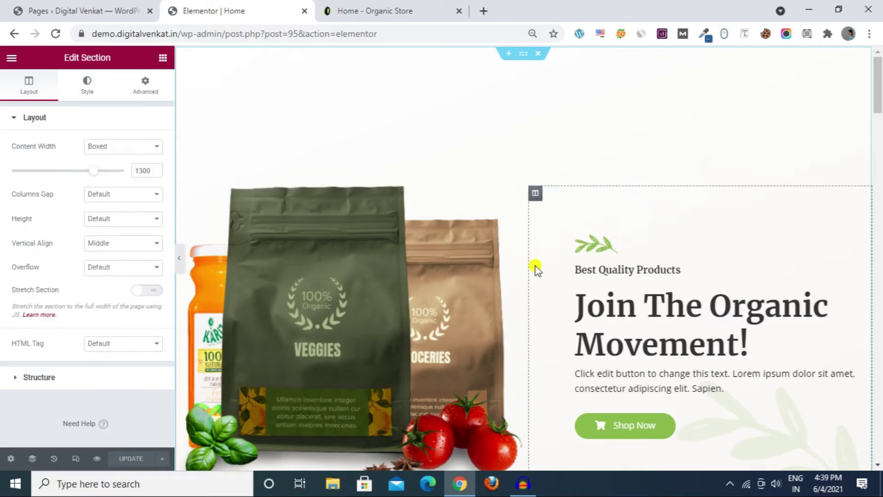
# - Open the hero's product image for editing and close the Organic Store demo page
pyautogui.click(352, 261)
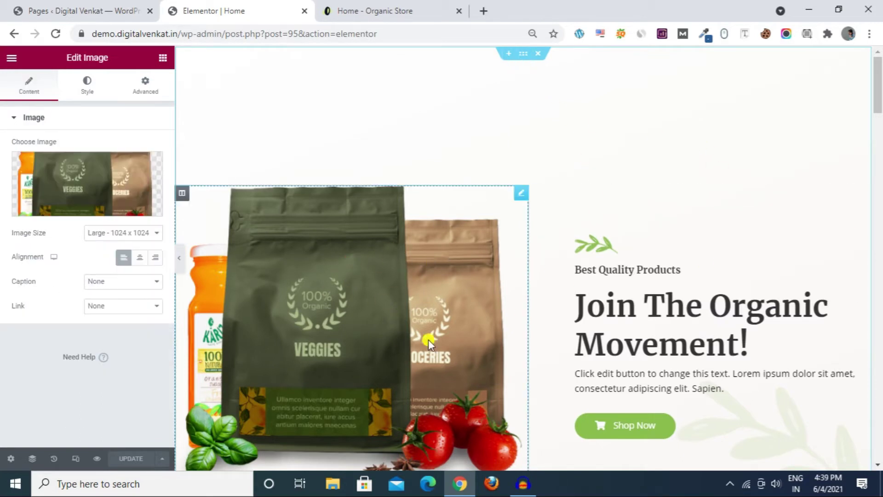
pyautogui.moveTo(51, 186)
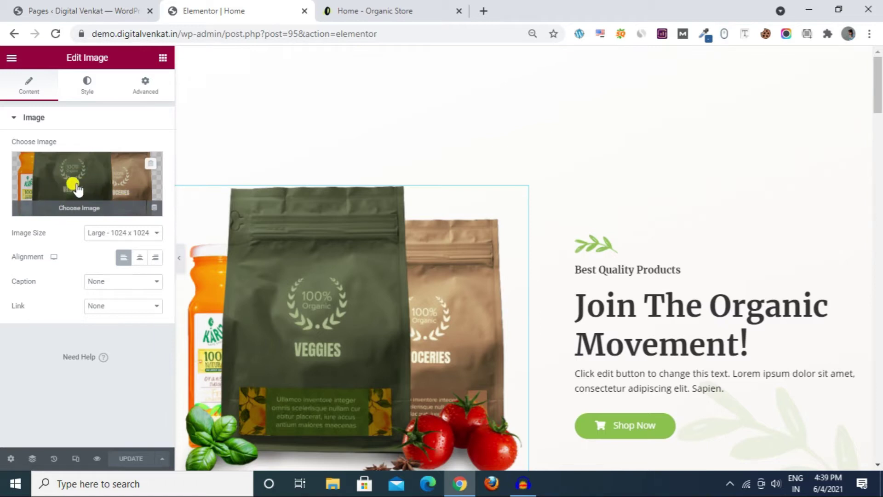
pyautogui.click(385, 13)
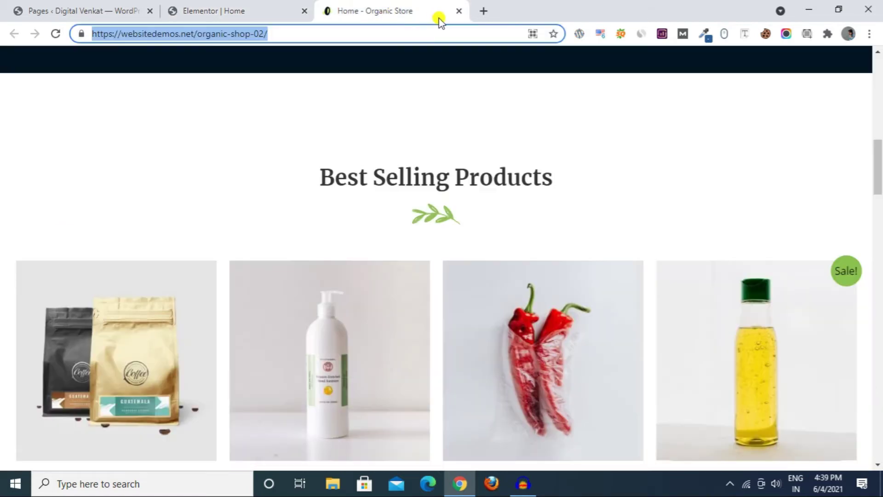
pyautogui.click(458, 11)
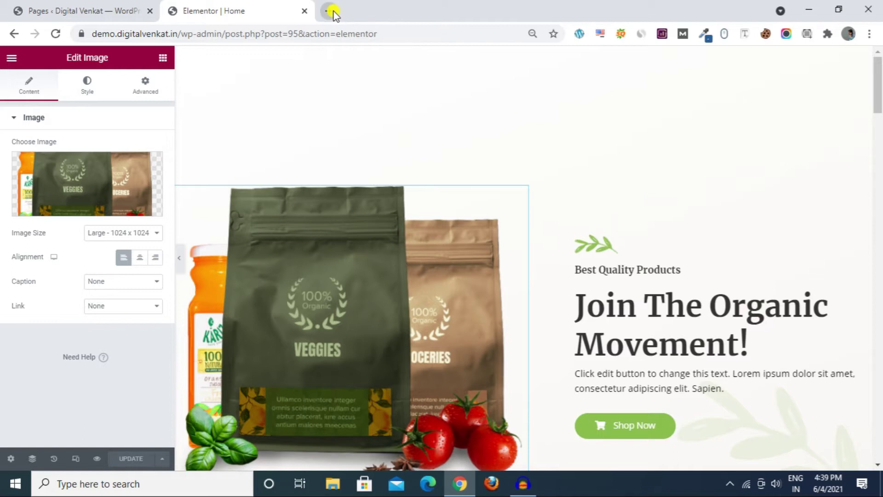
# - Search Google Images for "shopping images" in a new browser tab
pyautogui.click(330, 11)
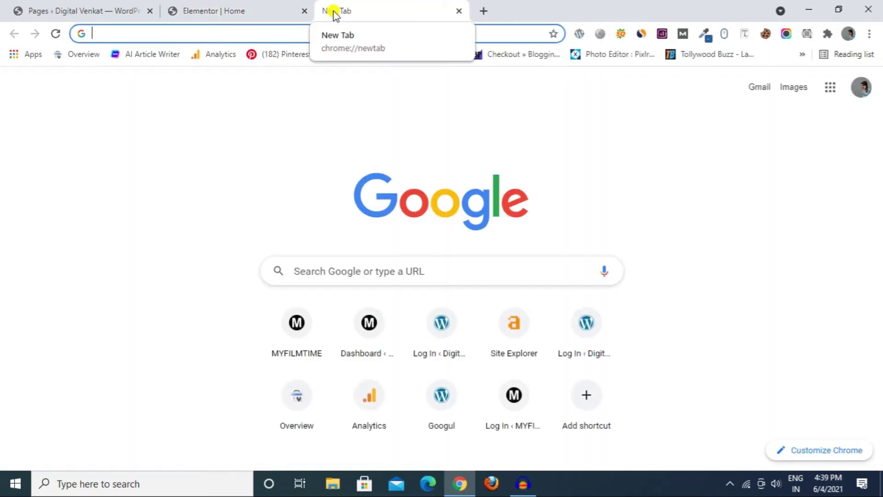
pyautogui.write('soppping ')
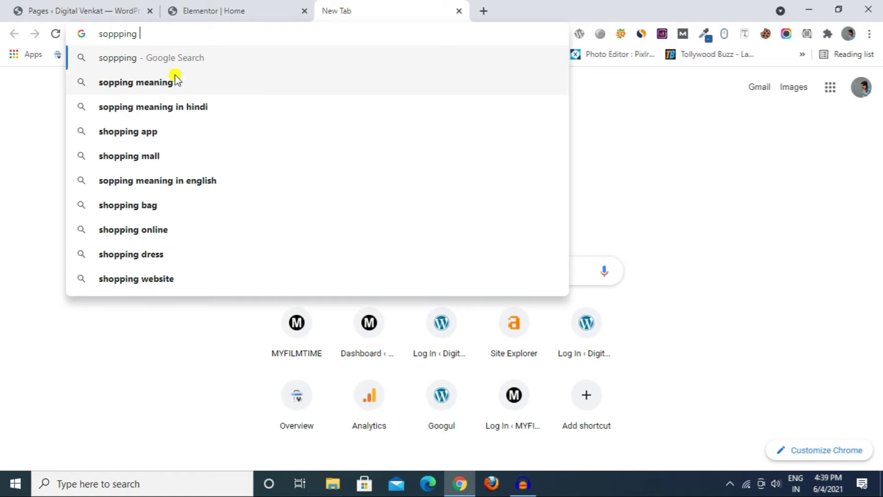
pyautogui.write('images')
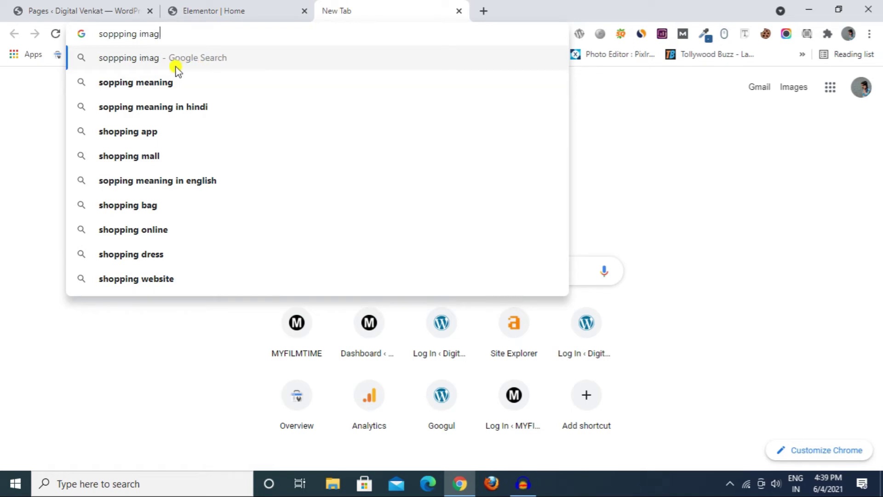
pyautogui.click(170, 84)
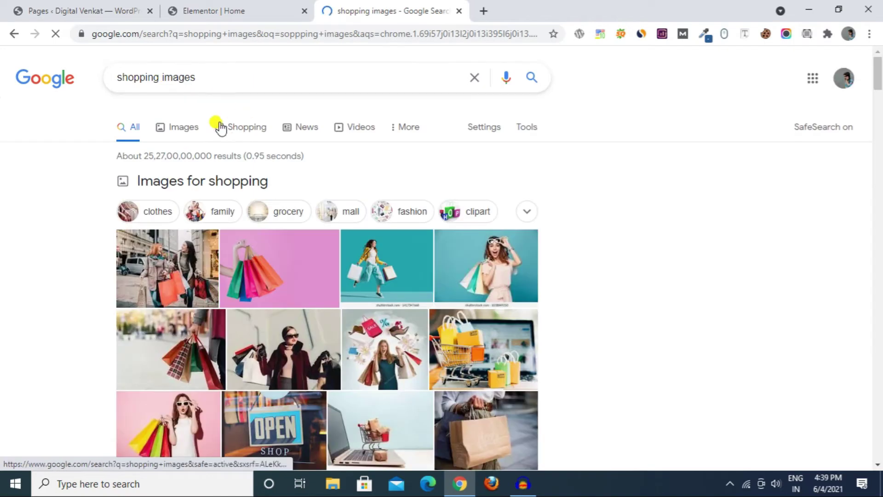
pyautogui.click(183, 128)
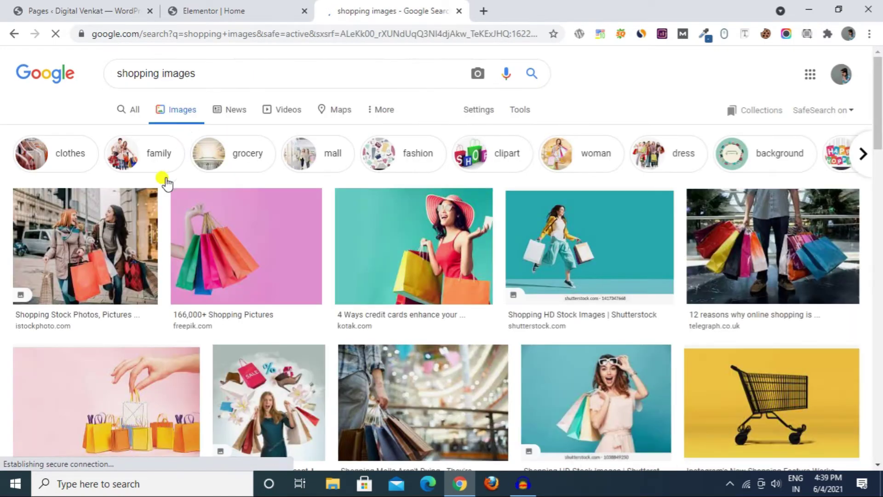
# - Find the pink-background photo of a woman holding shopping bags from Expatica and download it as Shopping.jpg
pyautogui.scroll(-3, 166, 183)
pyautogui.click(214, 7)
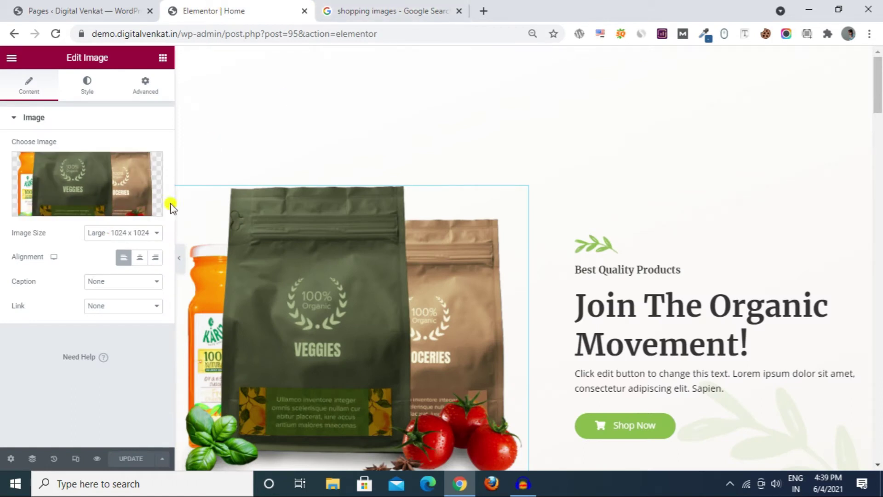
pyautogui.click(391, 11)
pyautogui.scroll(-2, 213, 195)
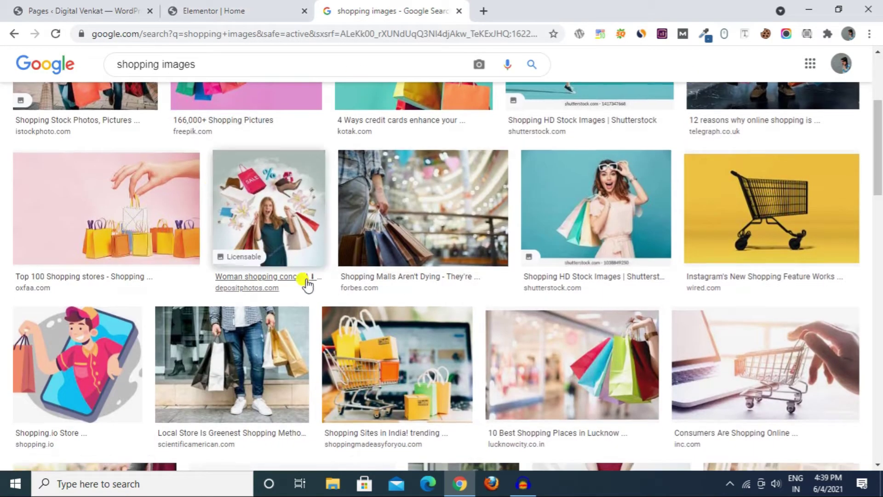
pyautogui.scroll(-5, 304, 281)
pyautogui.scroll(2, 298, 281)
pyautogui.scroll(-5, 284, 330)
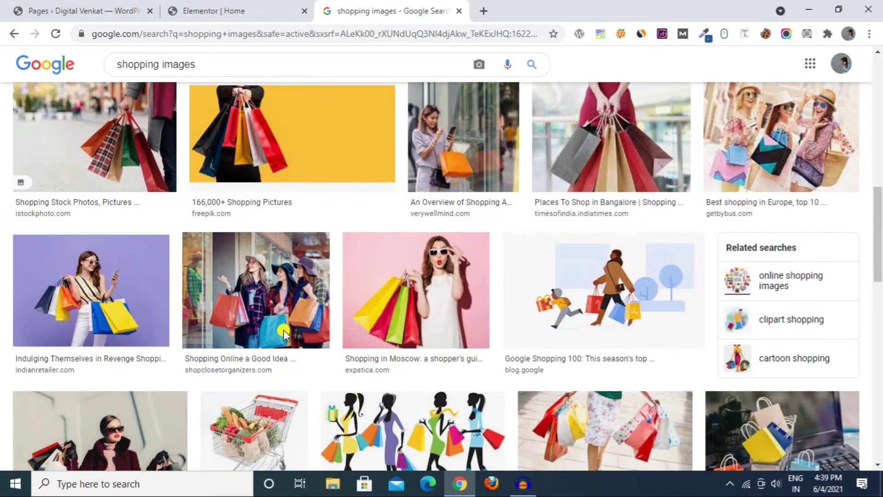
pyautogui.click(406, 304)
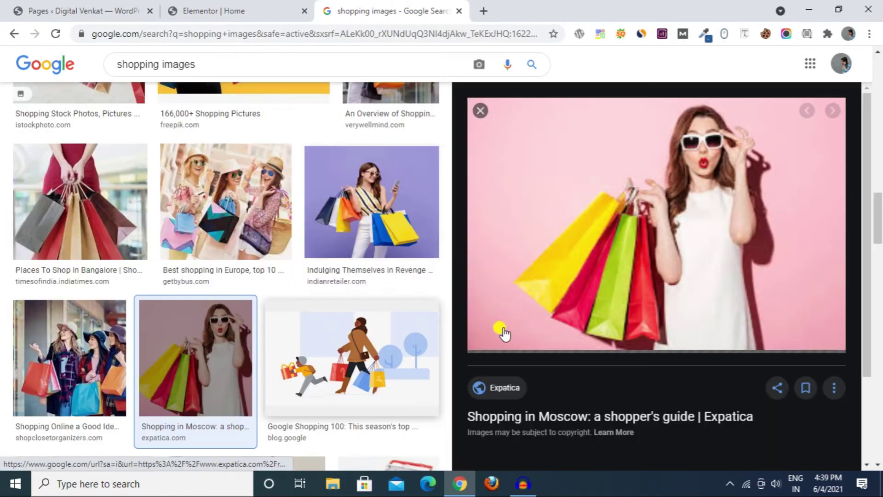
pyautogui.rightClick(591, 258)
pyautogui.click(616, 181)
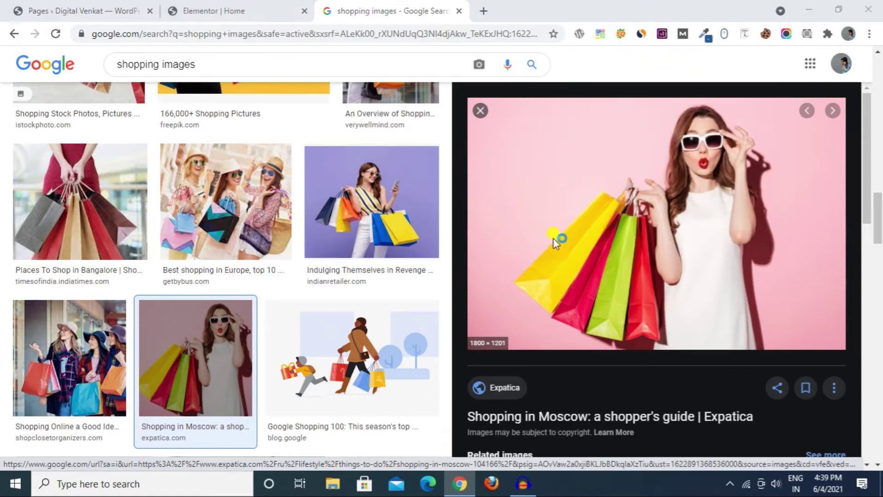
pyautogui.click(324, 289)
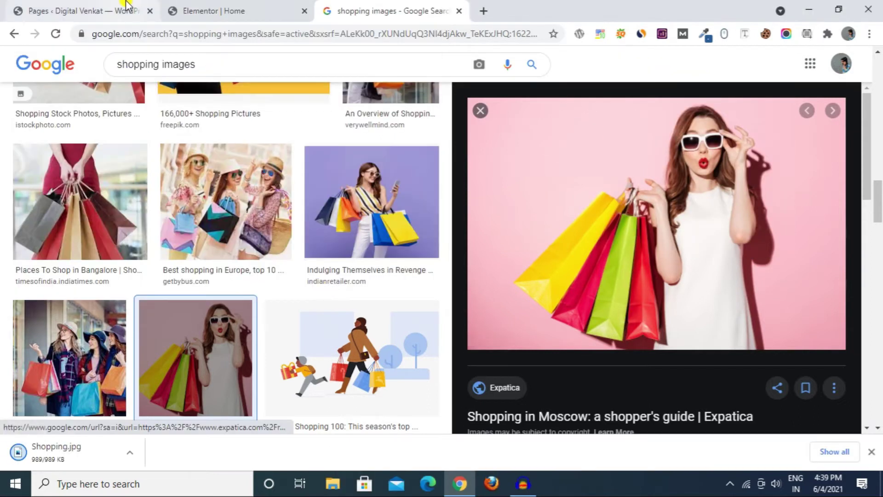
# - Replace the hero's product image in Elementor with the downloaded Shopping.jpg by uploading it to the media library
pyautogui.click(199, 10)
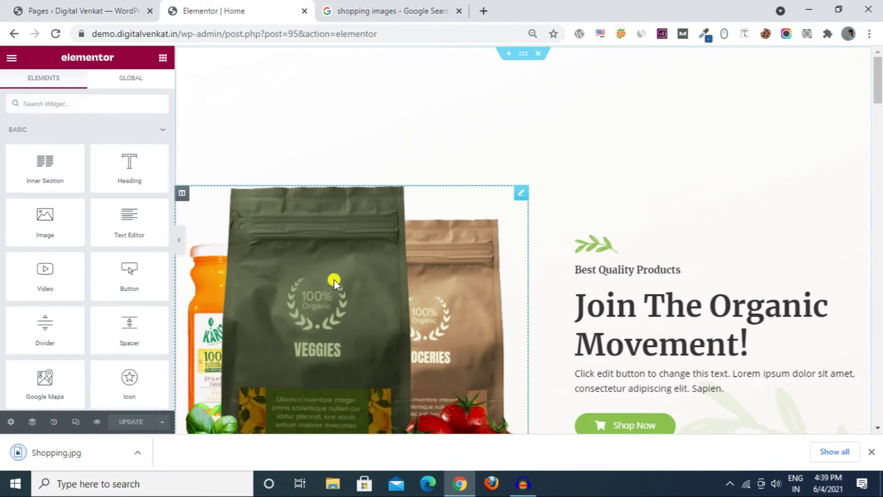
pyautogui.click(341, 303)
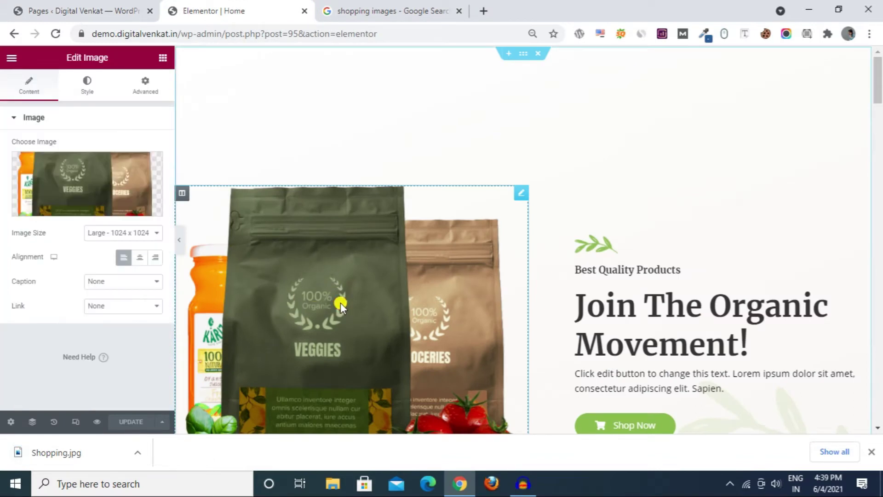
pyautogui.click(95, 188)
pyautogui.moveTo(72, 453); pyautogui.dragTo(371, 260)
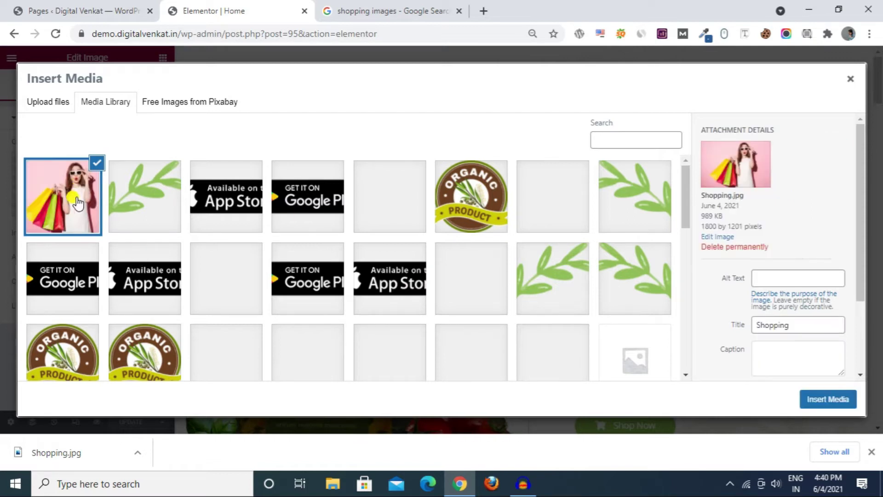
pyautogui.click(810, 400)
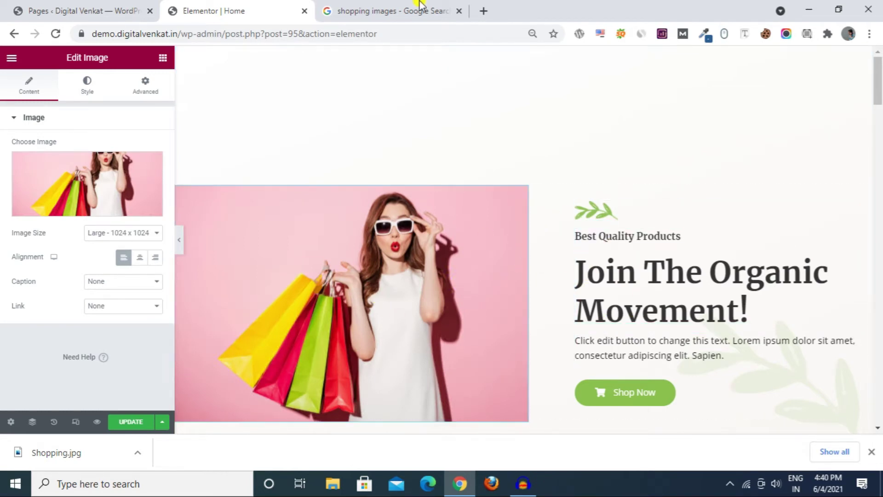
# - Inspect the settings of the hero's heading, image and description text, and of the icon boxes from Free Shipping to Easy Returns
pyautogui.click(635, 257)
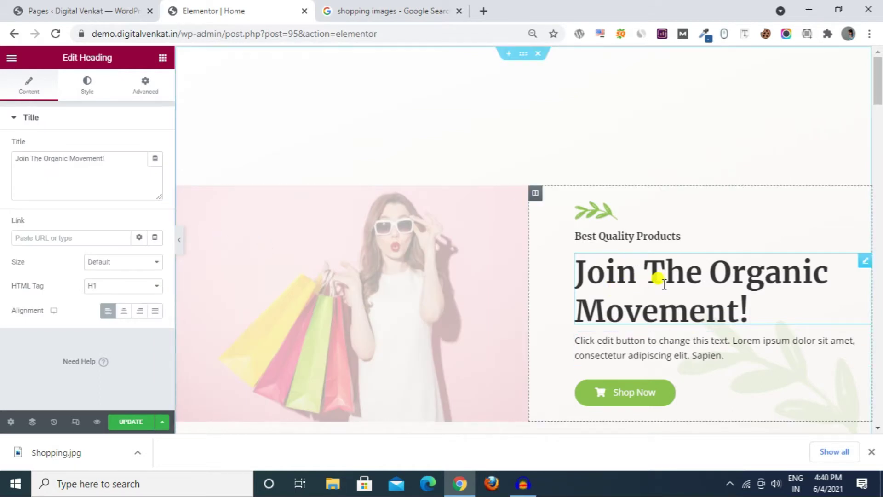
pyautogui.click(104, 168)
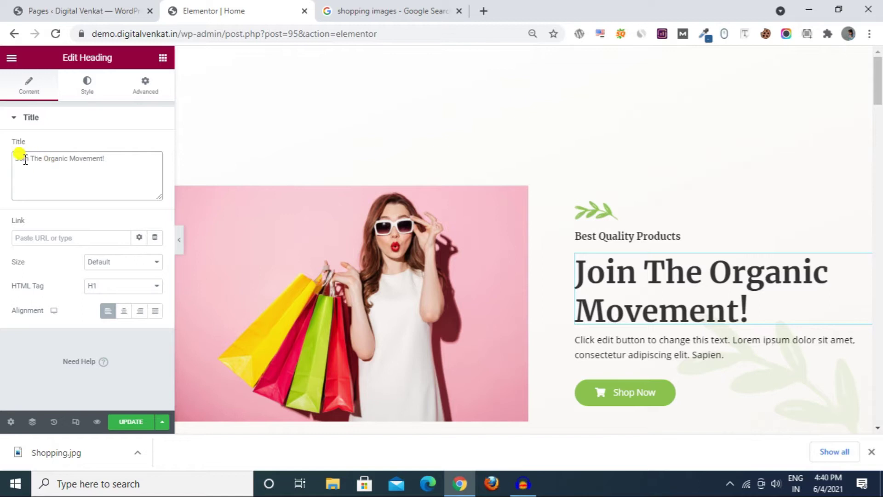
pyautogui.moveTo(124, 161); pyautogui.dragTo(11, 165)
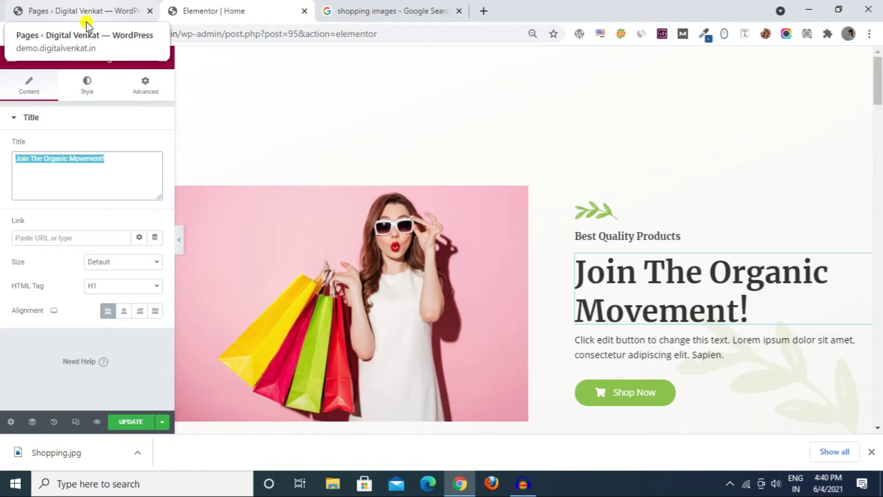
pyautogui.click(403, 328)
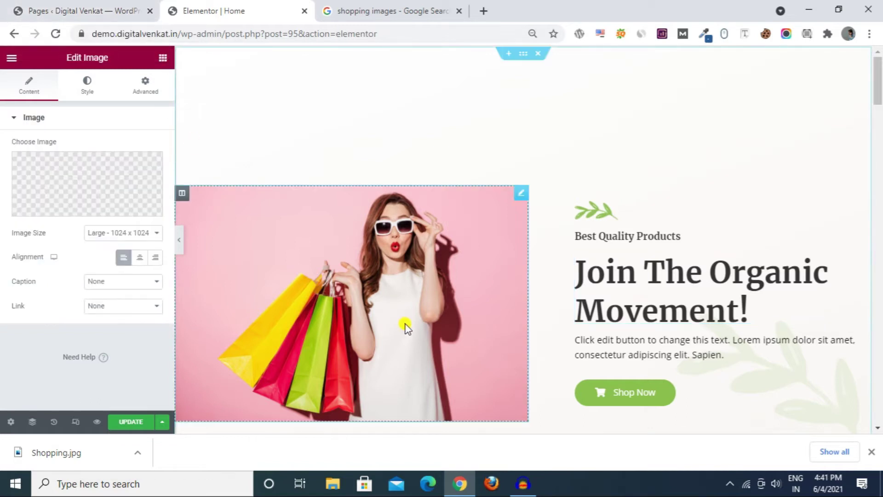
pyautogui.click(630, 297)
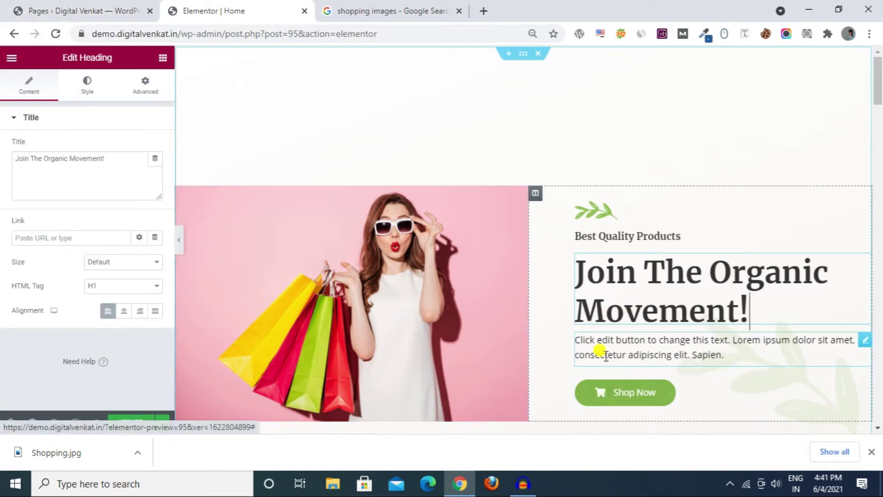
pyautogui.click(657, 350)
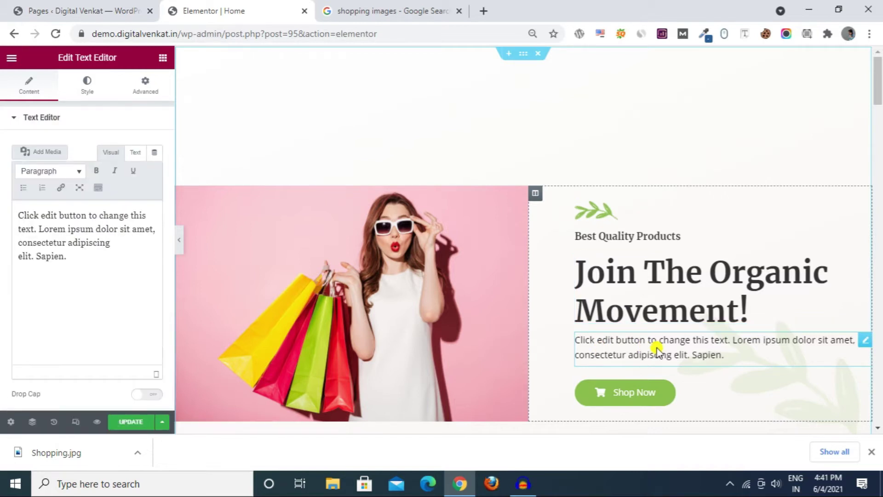
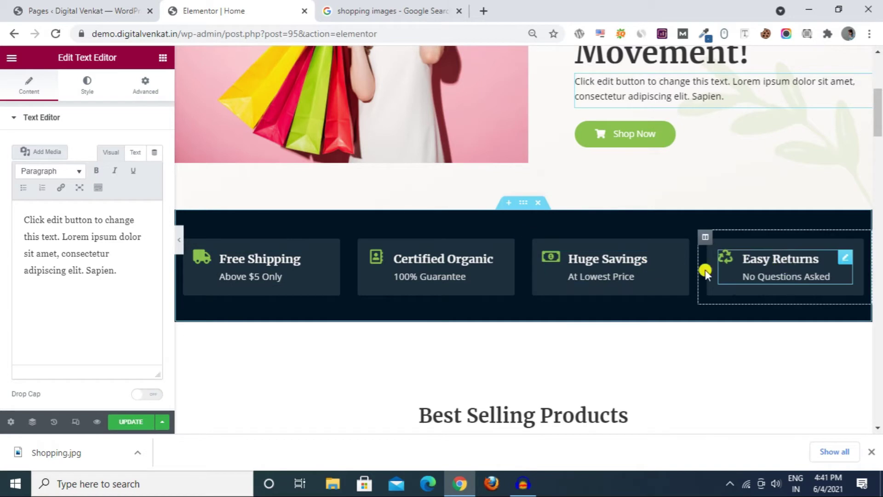
pyautogui.click(303, 266)
pyautogui.click(500, 275)
pyautogui.click(667, 274)
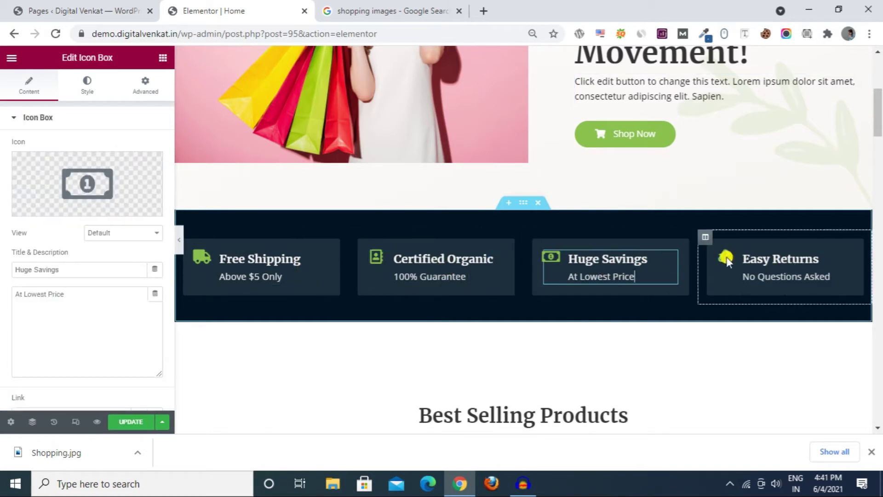
pyautogui.click(772, 253)
# - Change the "Best Selling Products" heading above the product list to "Trending Products"
pyautogui.scroll(-4, 453, 229)
pyautogui.click(453, 228)
pyautogui.scroll(-3, 453, 230)
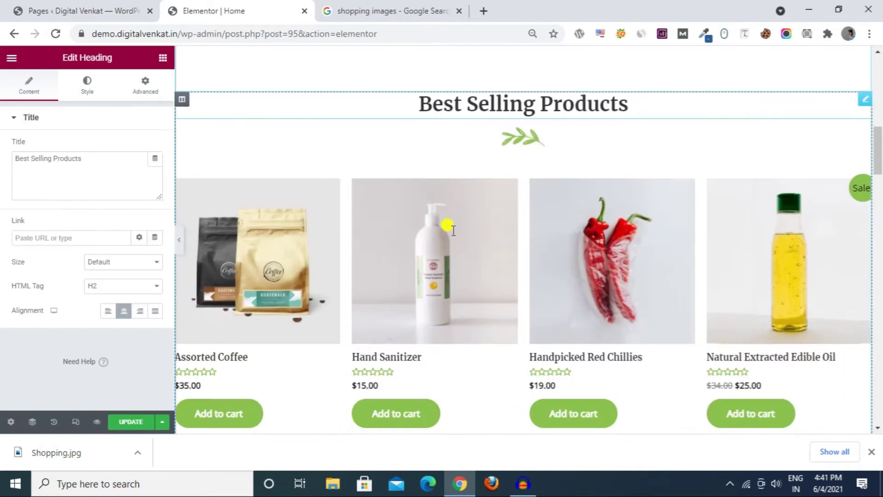
pyautogui.click(77, 164)
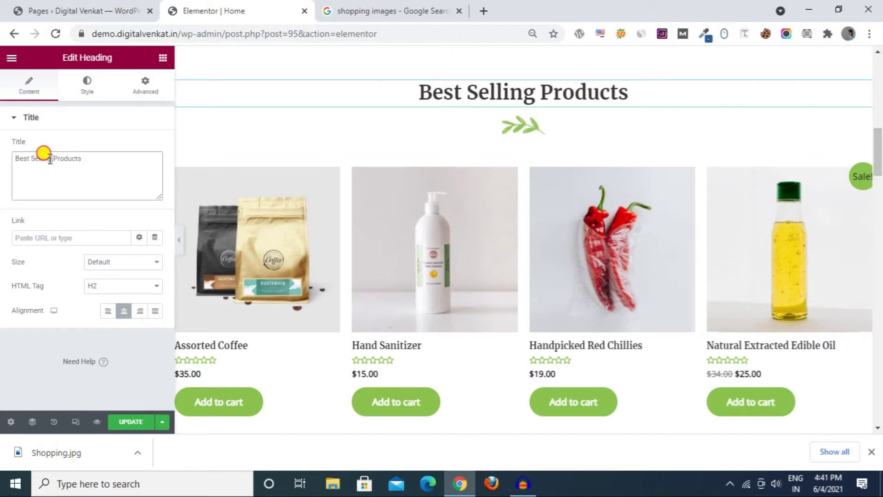
pyautogui.moveTo(50, 159); pyautogui.dragTo(3, 163)
pyautogui.write('Tr')
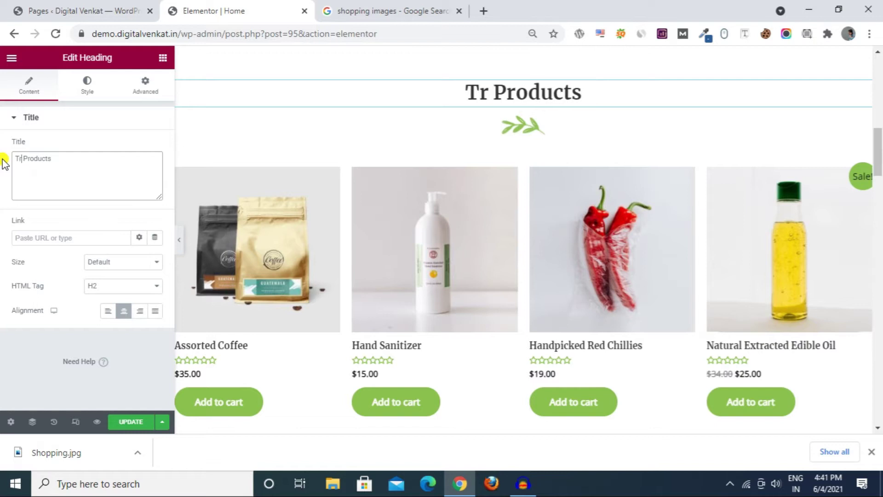
pyautogui.write('ei')
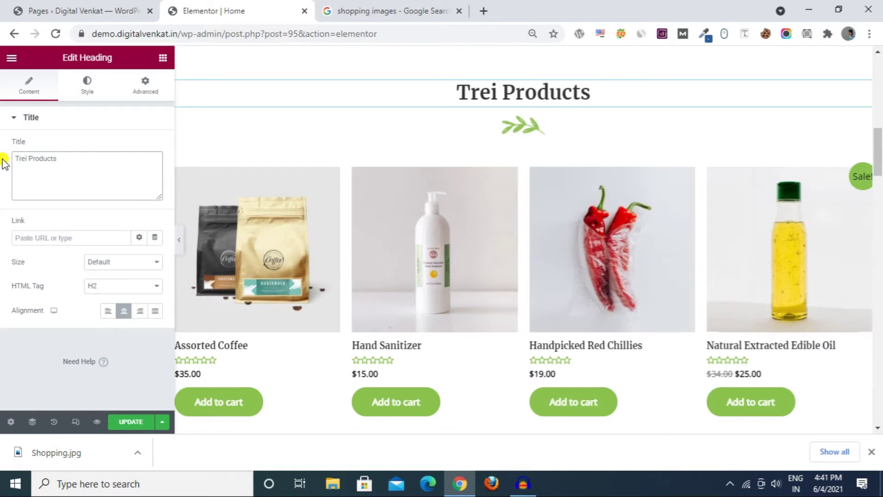
pyautogui.press('BackSpace')
pyautogui.write('nding')
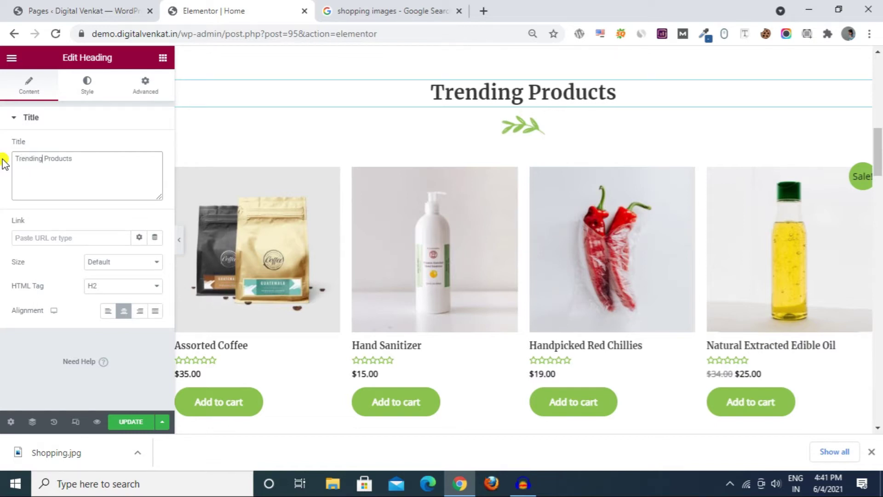
pyautogui.click(413, 92)
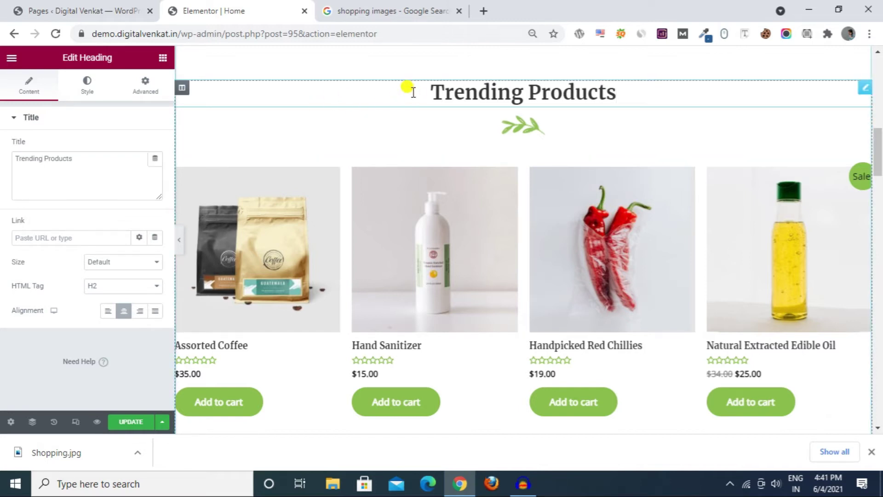
# - Inspect the title and description settings of the Farm Fresh Fruits, Fresh Vegetables and Organic Legume boxes below the first product list
pyautogui.scroll(-3, 332, 230)
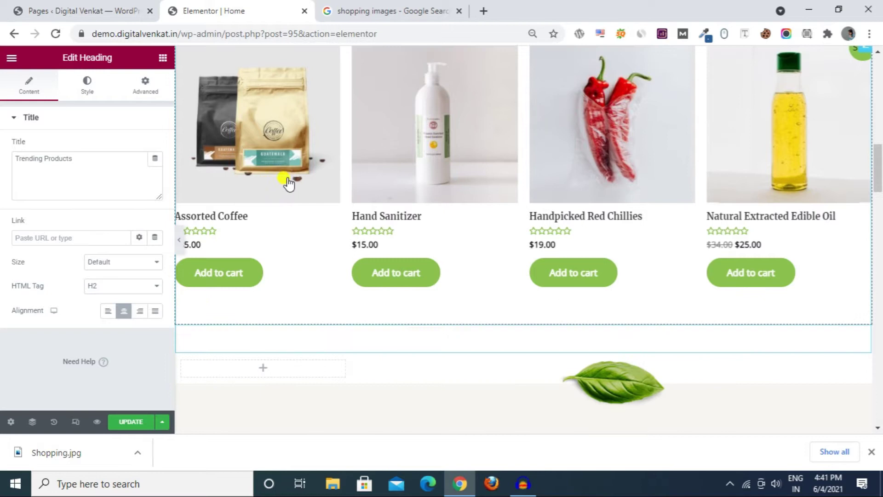
pyautogui.scroll(-6, 705, 190)
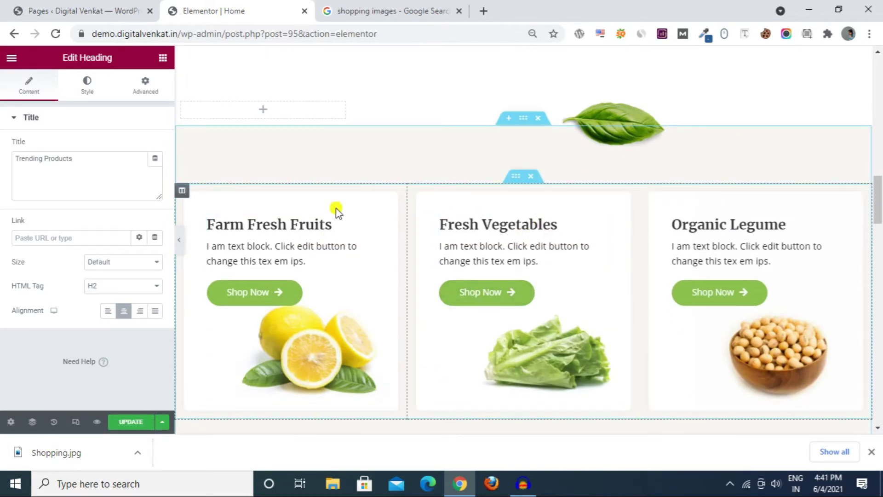
pyautogui.moveTo(877, 196); pyautogui.dragTo(877, 285)
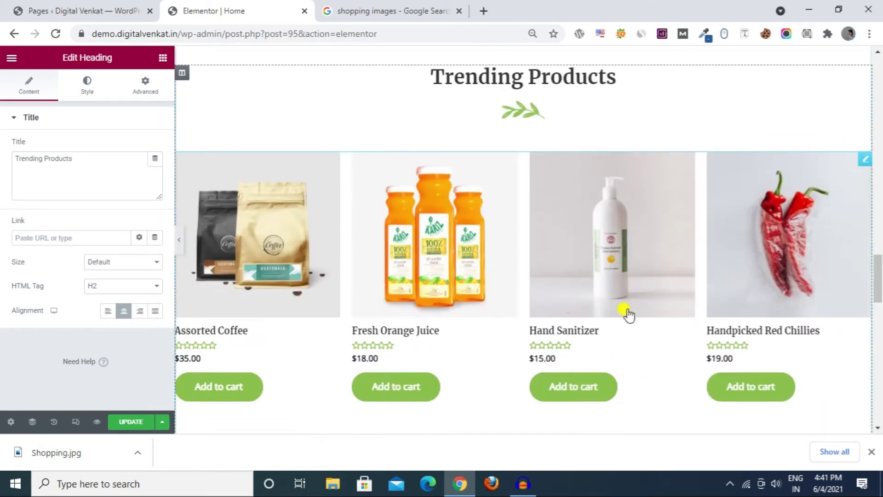
pyautogui.moveTo(879, 269); pyautogui.dragTo(878, 194)
pyautogui.click(296, 208)
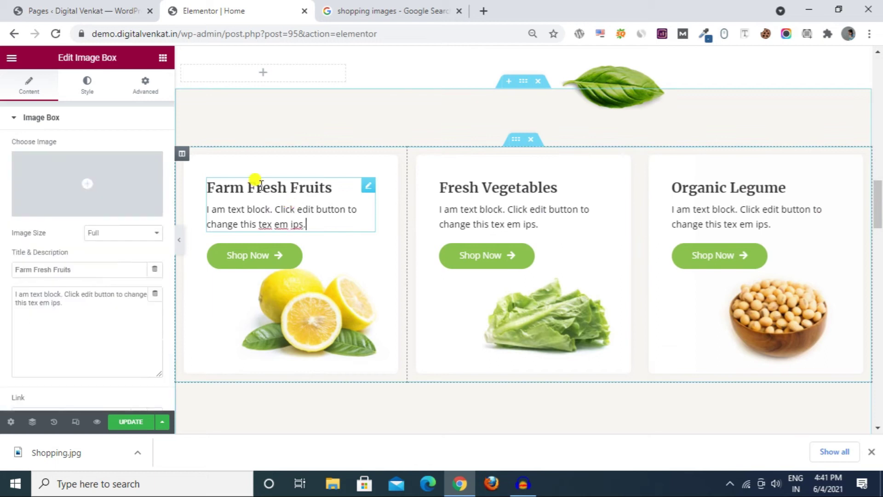
pyautogui.tripleClick(256, 180)
pyautogui.click(411, 184)
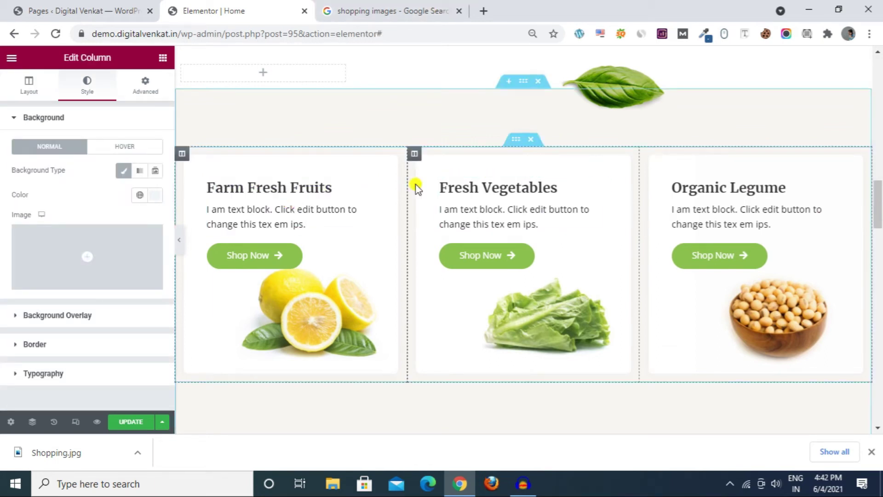
pyautogui.click(236, 202)
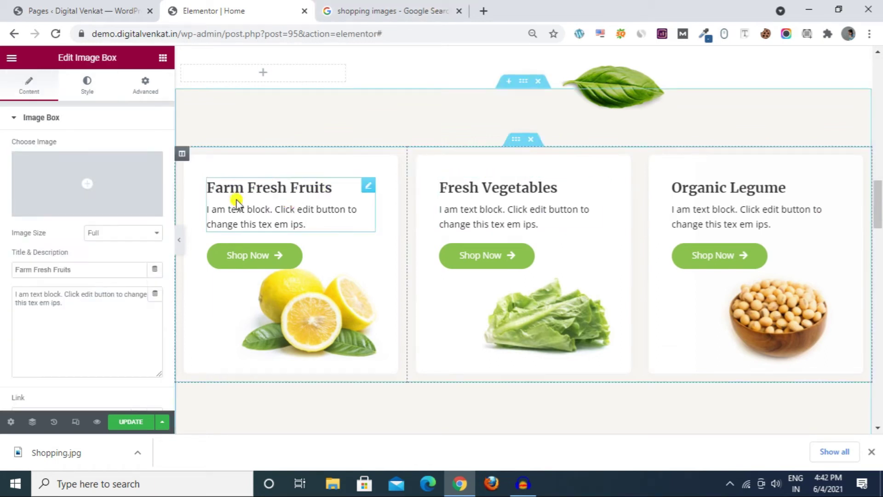
pyautogui.click(515, 201)
pyautogui.moveTo(81, 270); pyautogui.dragTo(10, 264)
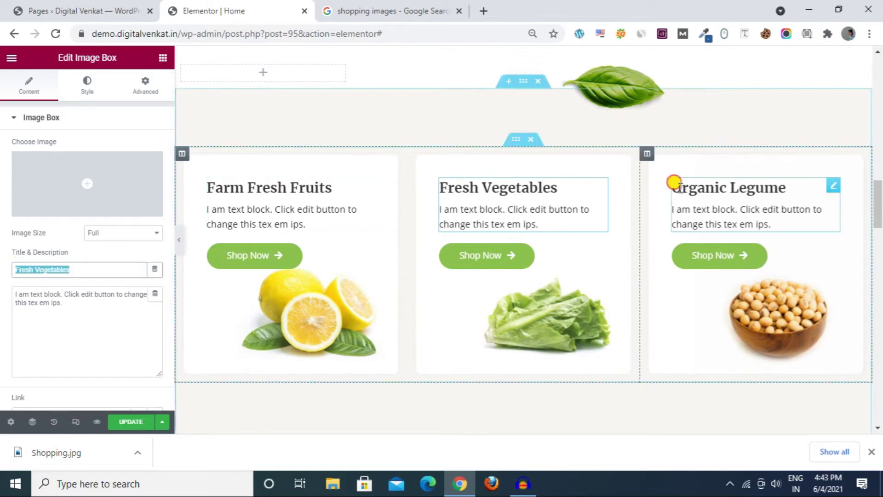
pyautogui.click(674, 181)
pyautogui.moveTo(113, 271); pyautogui.dragTo(5, 264)
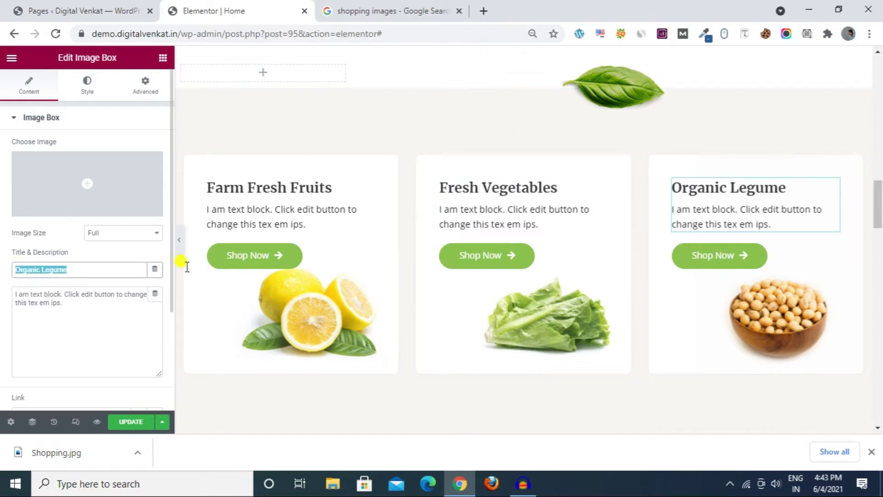
# - Change the dark discount banner's heading to "Get 35% Off On Your First Purchase!"
pyautogui.scroll(-1, 357, 277)
pyautogui.scroll(-6, 356, 277)
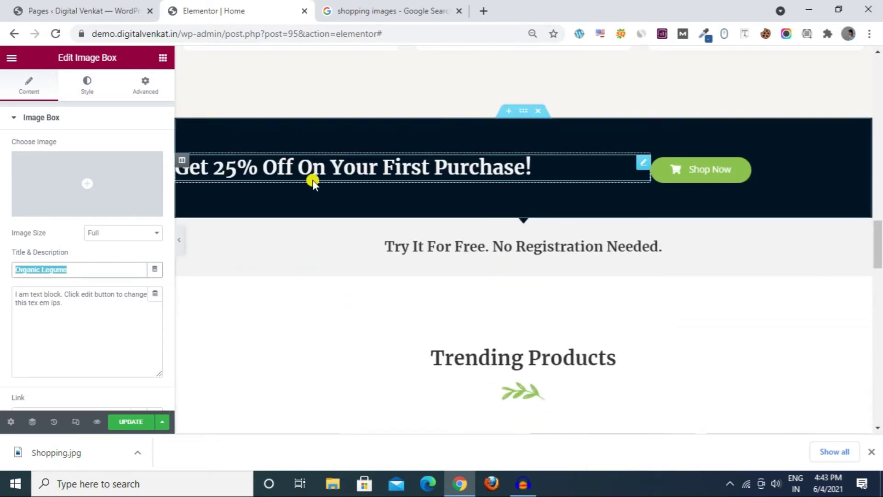
pyautogui.click(287, 173)
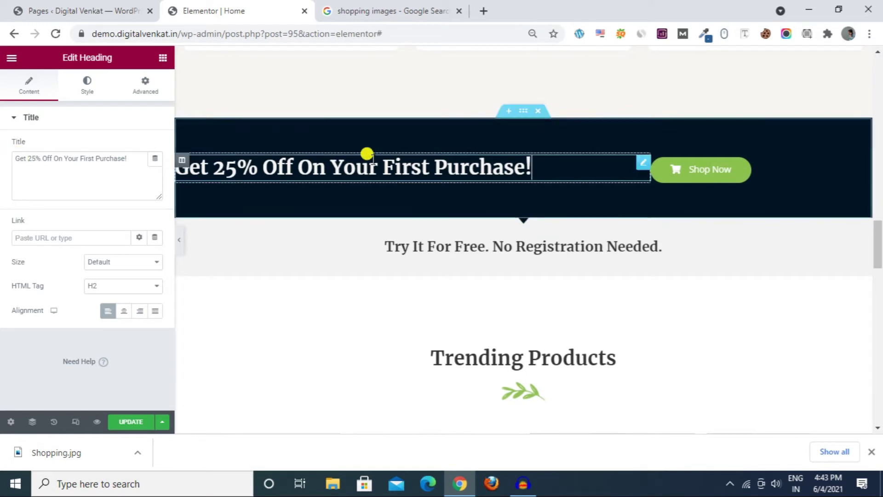
pyautogui.click(33, 160)
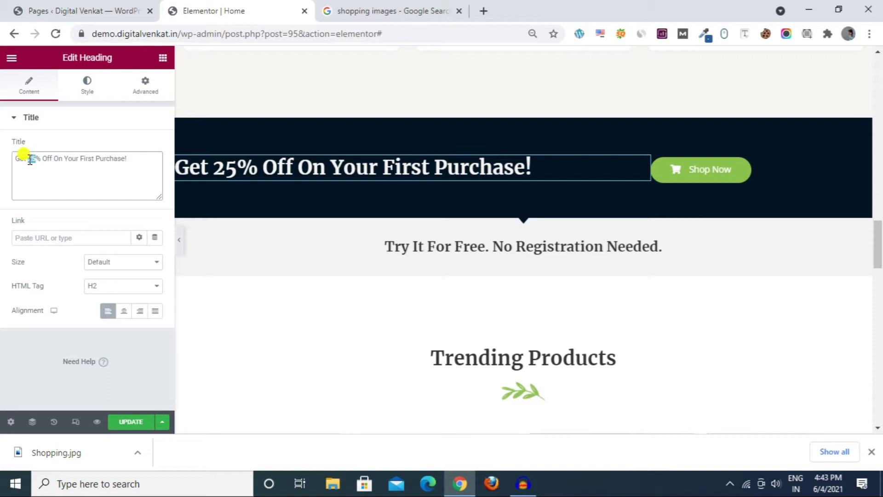
pyautogui.write('3')
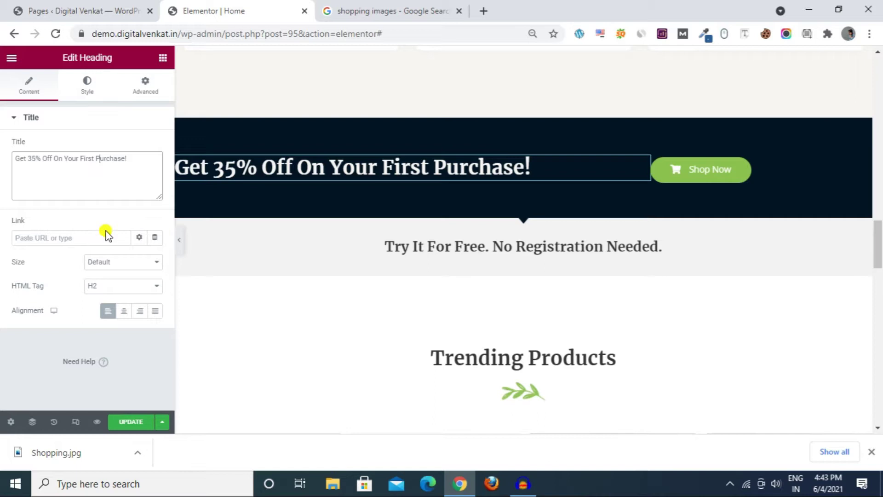
# - Look over the second Trending Products list and the Customers Reviews section beneath the discount banner
pyautogui.scroll(-5, 312, 366)
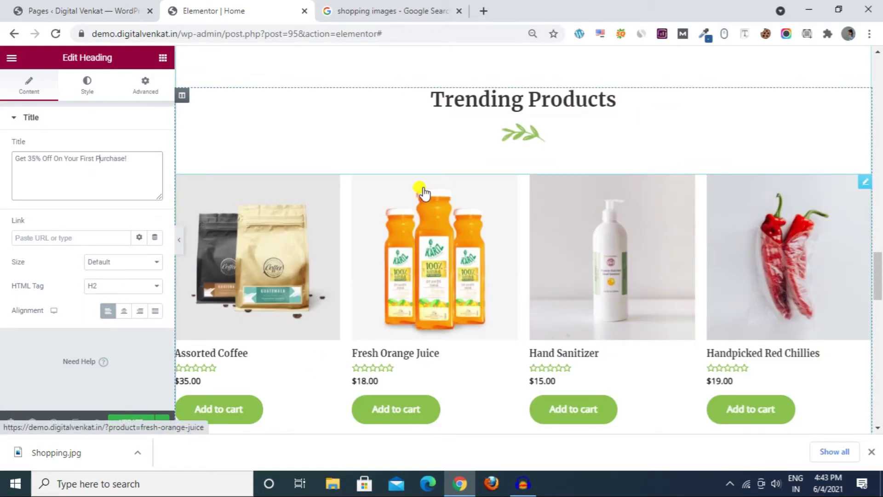
pyautogui.scroll(-3, 336, 239)
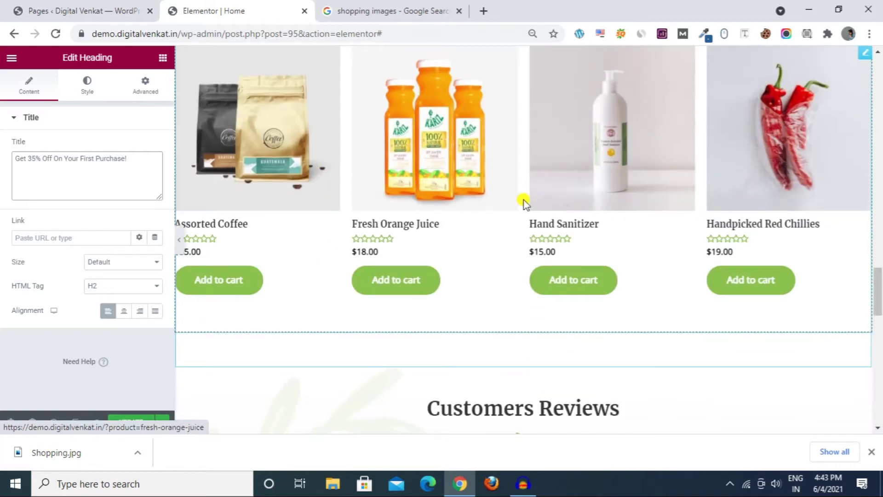
pyautogui.scroll(-6, 457, 217)
pyautogui.scroll(8, 444, 226)
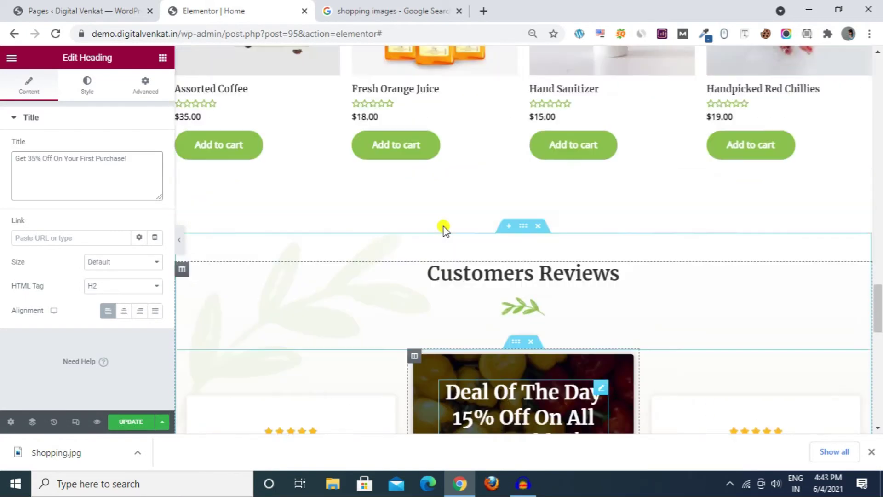
pyautogui.scroll(-3, 768, 276)
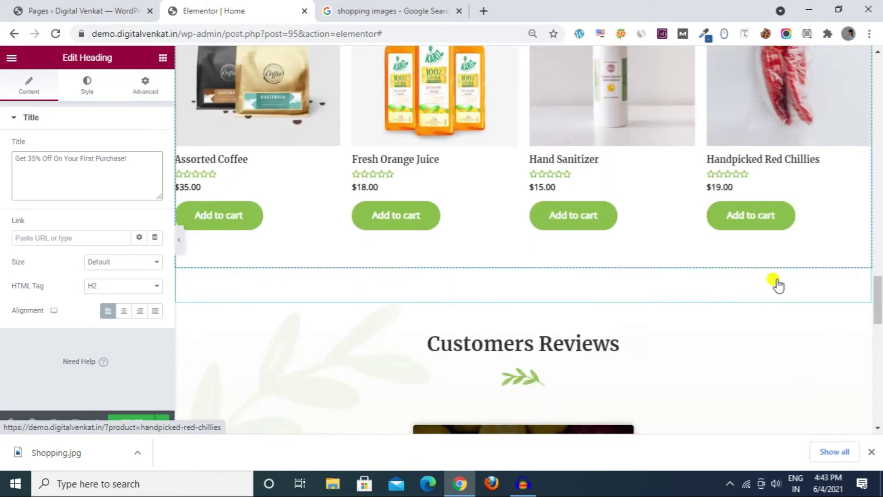
pyautogui.scroll(1, 370, 203)
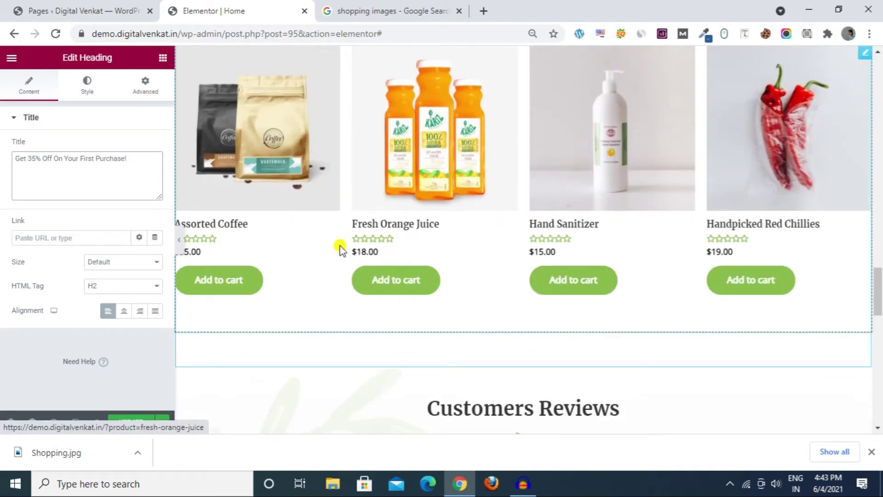
pyautogui.scroll(-6, 271, 241)
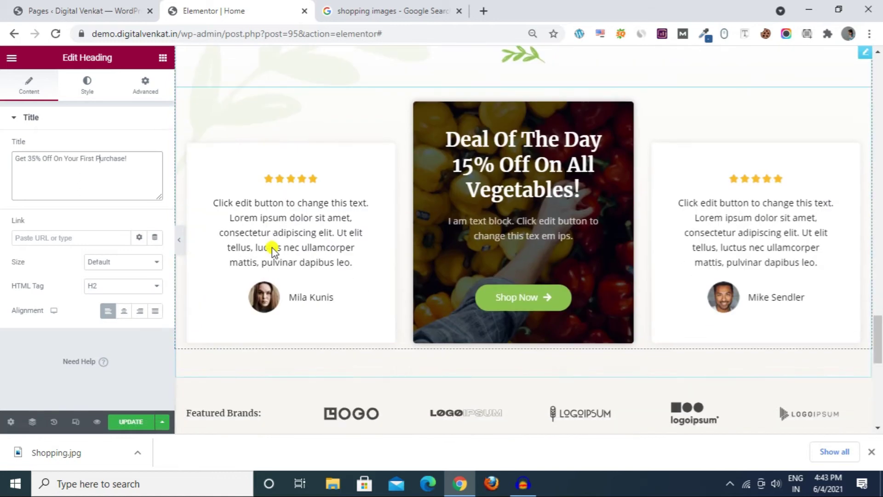
pyautogui.scroll(2, 312, 276)
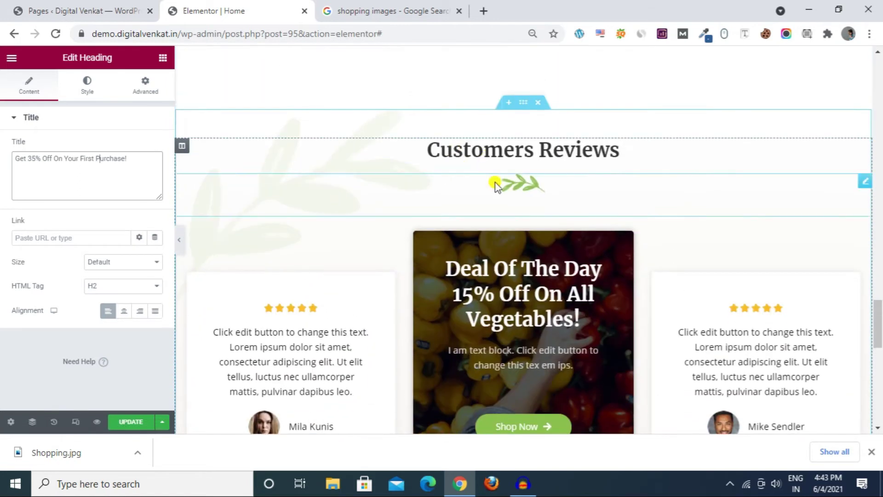
# - Inspect the content settings of both customer testimonials and of the Deal Of The Day box between them
pyautogui.scroll(-3, 318, 233)
pyautogui.click(319, 236)
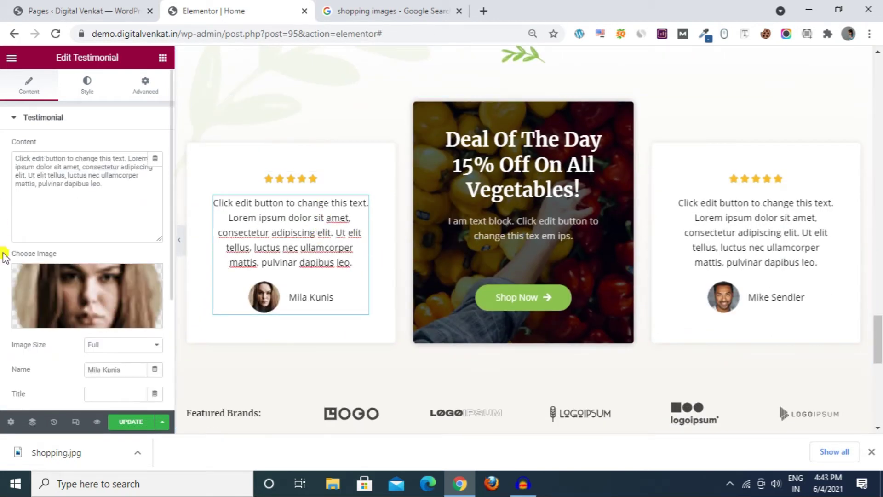
pyautogui.moveTo(96, 196); pyautogui.dragTo(26, 158)
pyautogui.click(497, 207)
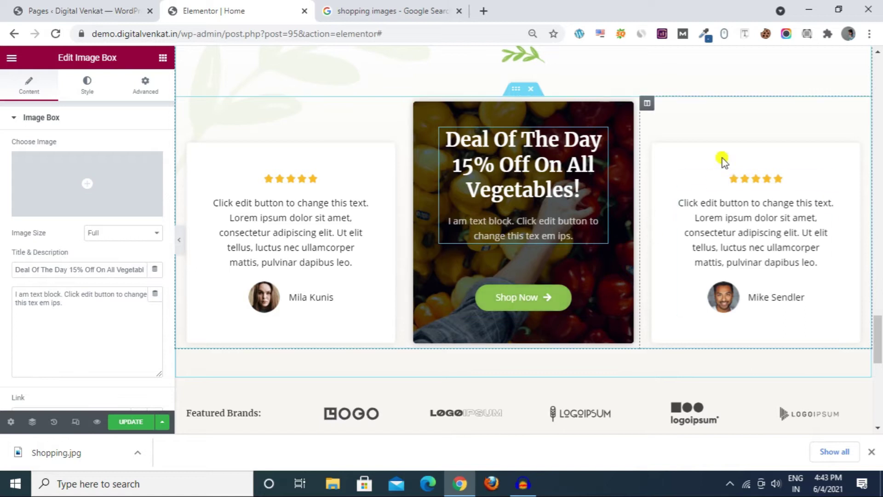
pyautogui.click(725, 237)
# - Inspect the image settings of each of the five logos in the Featured Brands row
pyautogui.scroll(-4, 282, 258)
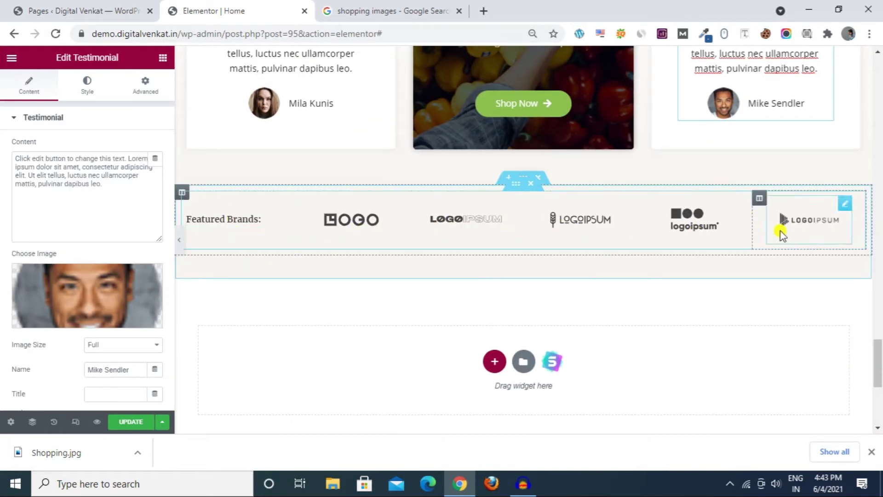
pyautogui.click(365, 237)
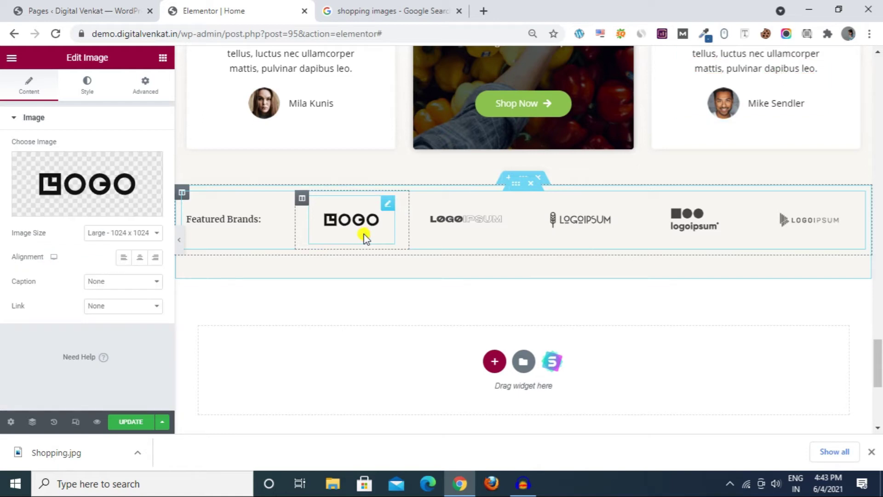
pyautogui.scroll(4, 365, 237)
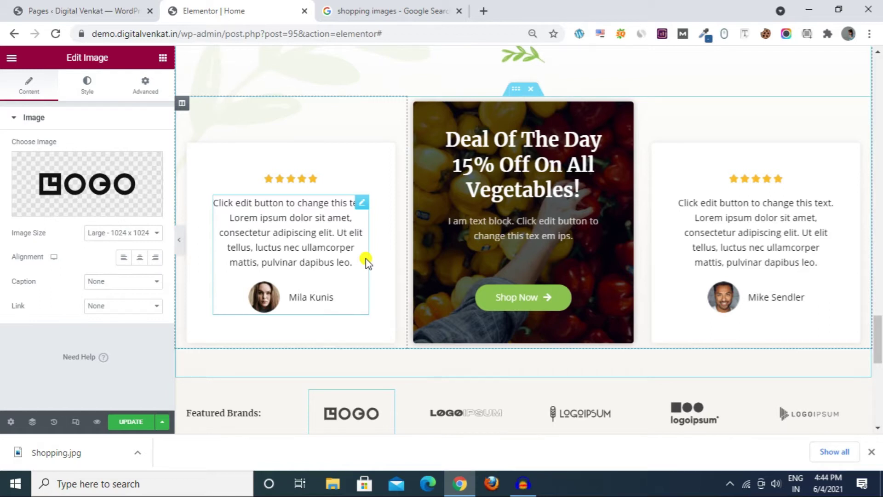
pyautogui.scroll(-1, 367, 262)
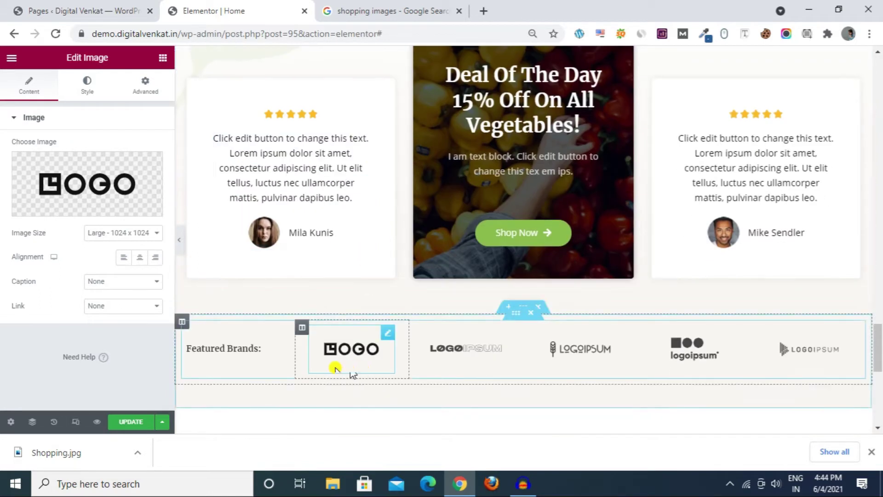
pyautogui.moveTo(132, 207)
pyautogui.click(493, 351)
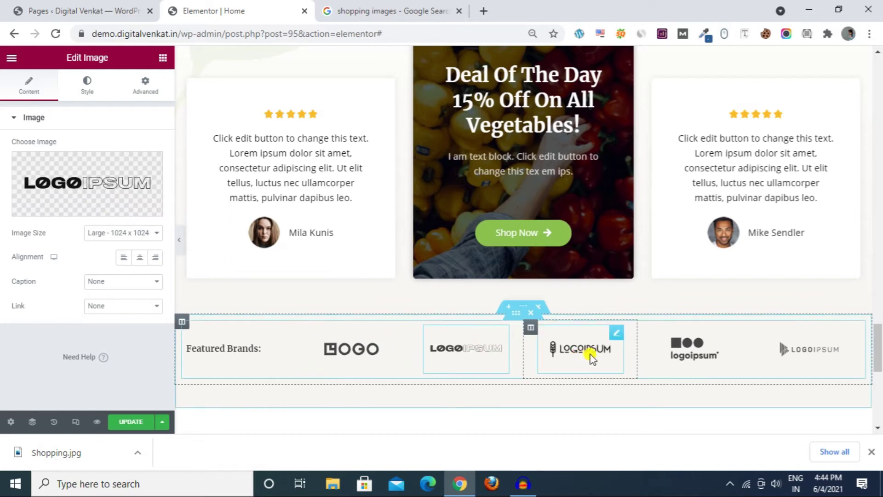
pyautogui.click(591, 355)
pyautogui.click(695, 350)
pyautogui.click(782, 357)
# - Review the footer, the hero section and the first product list of the edited Home page
pyautogui.scroll(-5, 781, 358)
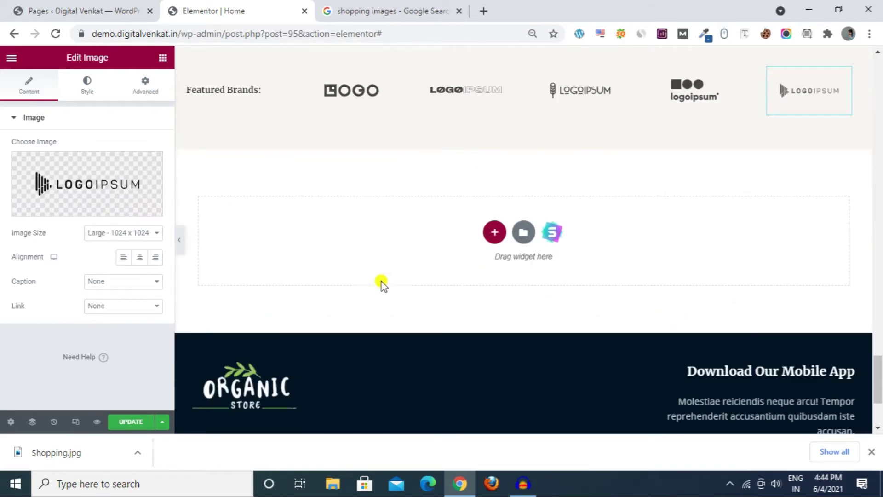
pyautogui.scroll(-3, 382, 283)
pyautogui.click(269, 235)
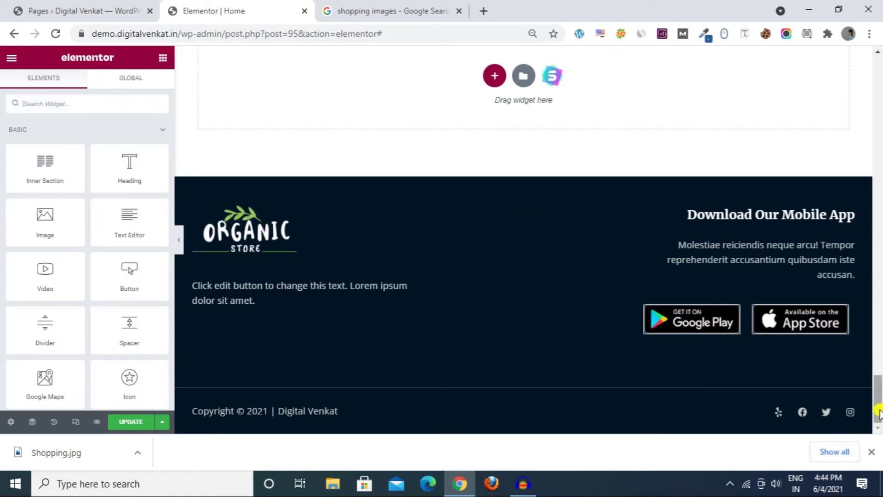
pyautogui.moveTo(878, 393); pyautogui.dragTo(878, 85)
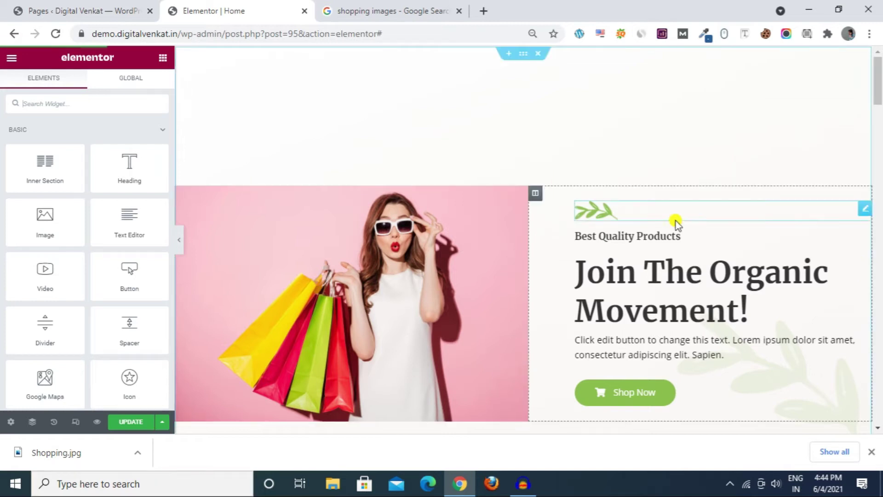
pyautogui.scroll(-5, 676, 223)
pyautogui.scroll(-8, 414, 346)
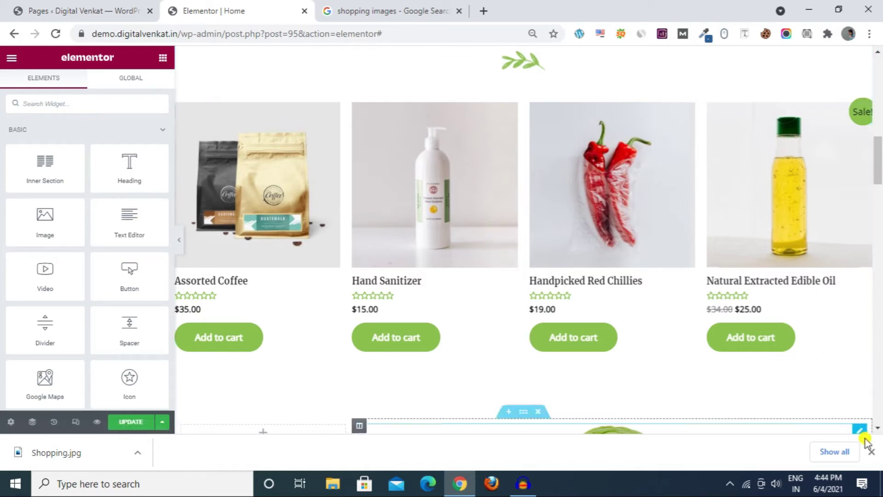
# - Dismiss the browser's download bar and save the Home page changes with Update
pyautogui.click(871, 452)
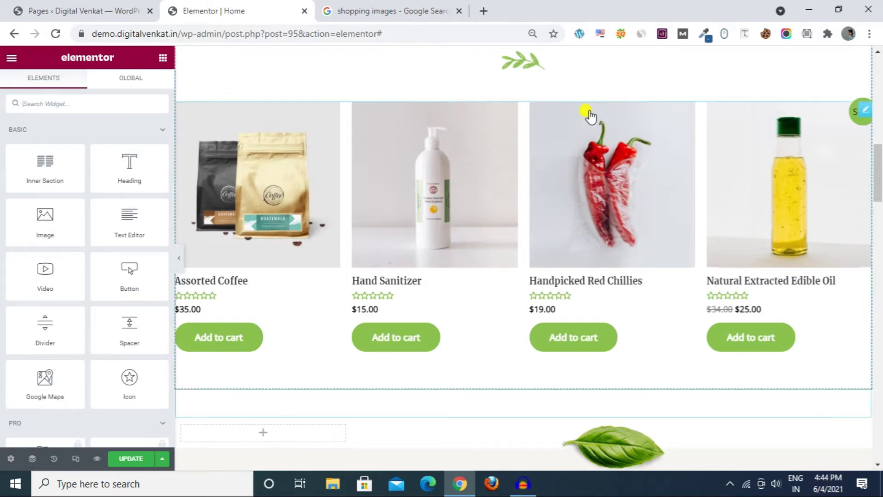
pyautogui.click(131, 459)
pyautogui.scroll(12, 322, 276)
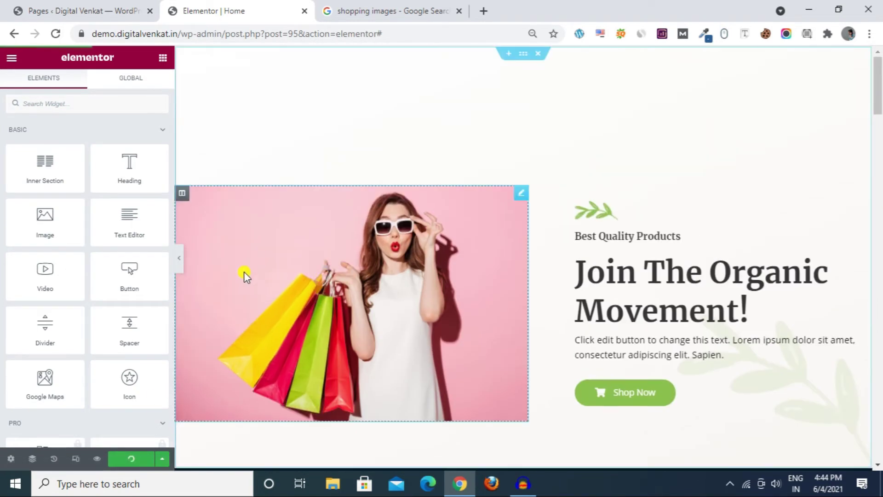
# - Close the shopping images search tab and open the live site demo.digitalvenkat.in in a new browser tab
pyautogui.click(459, 10)
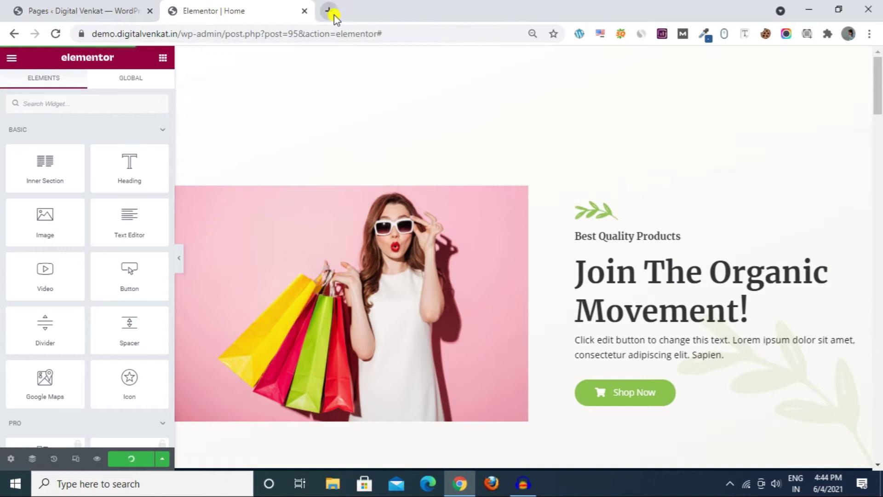
pyautogui.click(331, 11)
pyautogui.write('de')
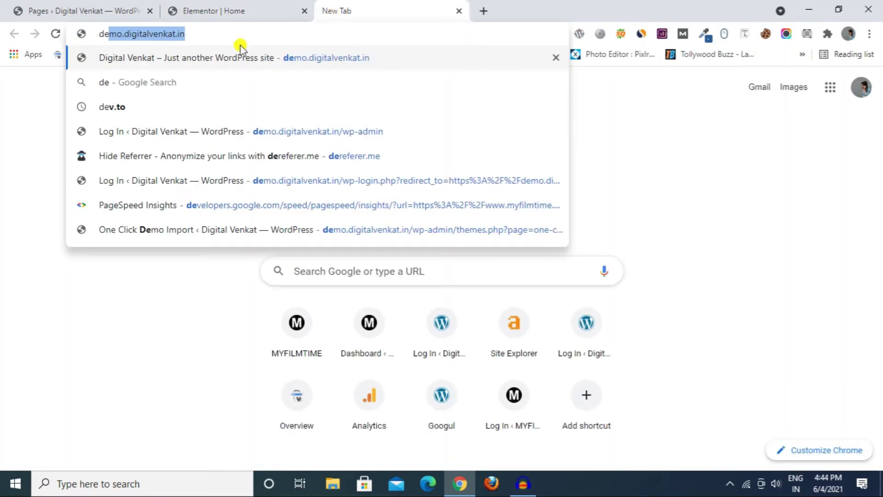
pyautogui.click(214, 10)
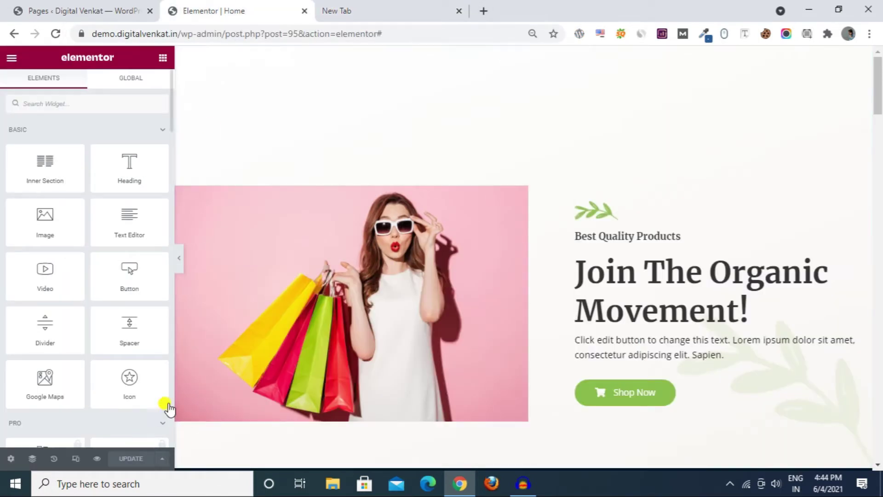
pyautogui.click(362, 11)
pyautogui.click(203, 28)
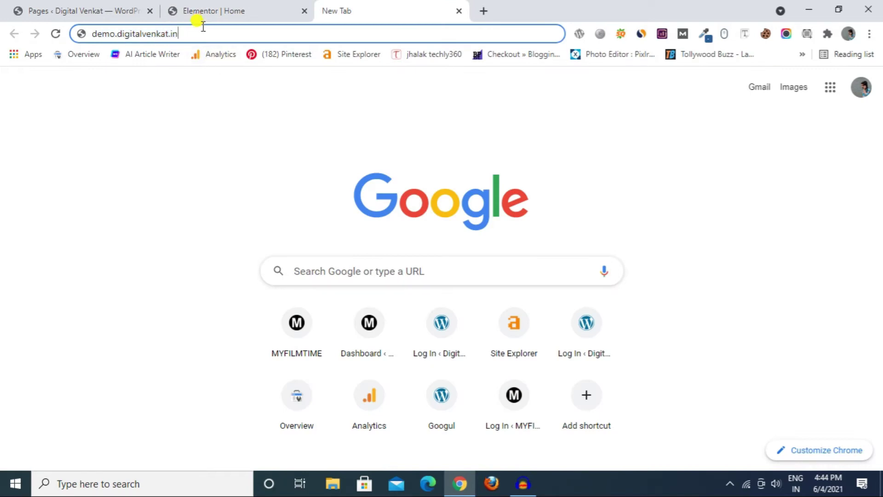
pyautogui.press('Return')
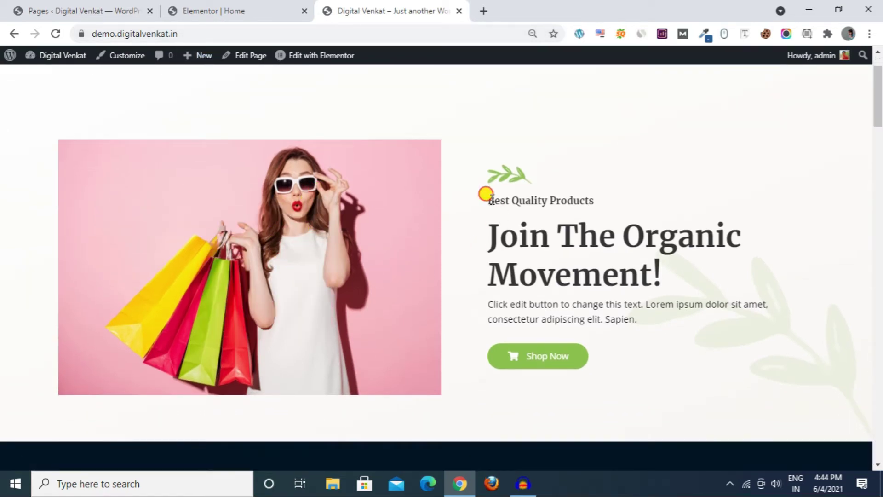
# - Review the hero section's text, image and spacing below the header on the live Home page
pyautogui.moveTo(484, 191); pyautogui.dragTo(611, 285)
pyautogui.click(608, 287)
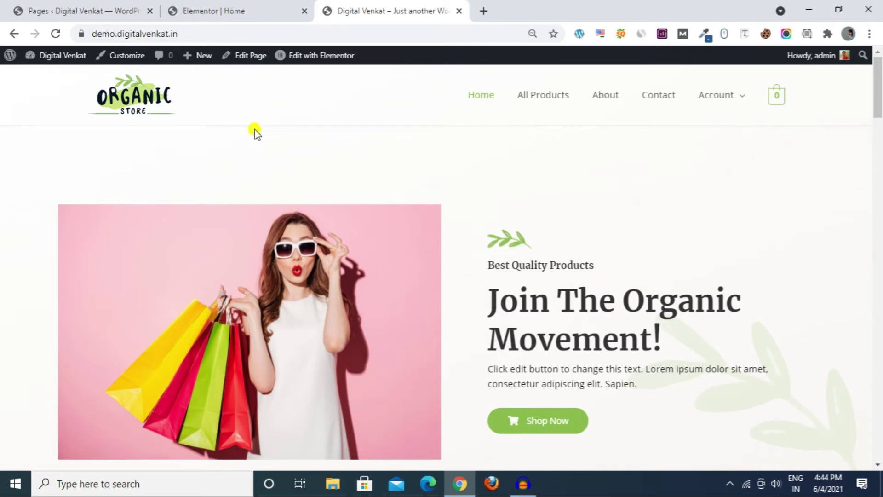
pyautogui.moveTo(875, 87)
pyautogui.mouseDown()
pyautogui.moveTo(876, 223)
pyautogui.moveTo(879, 91)
pyautogui.mouseUp()
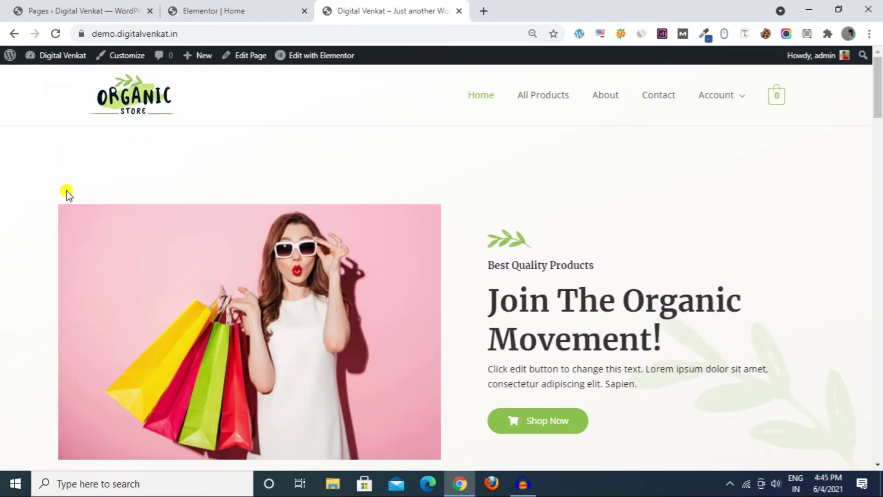
# - Set the hero section's top padding to 140 px in the Home page editor and save the page with Update
pyautogui.click(269, 8)
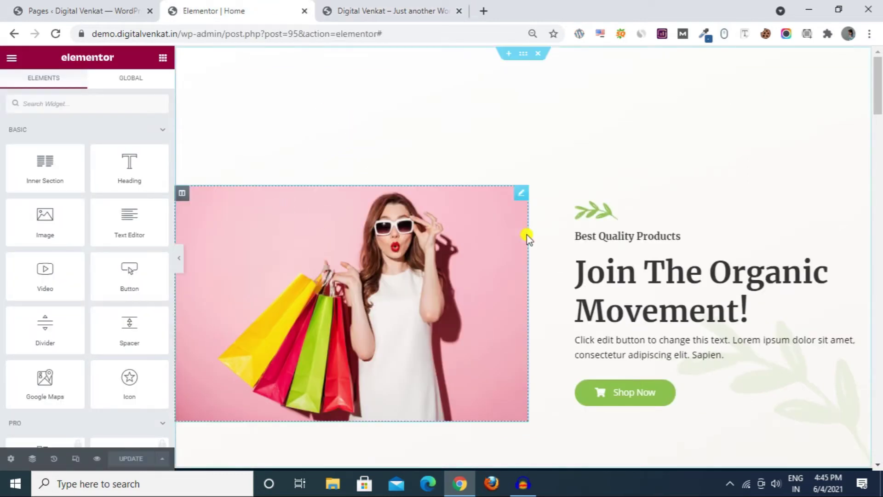
pyautogui.click(523, 58)
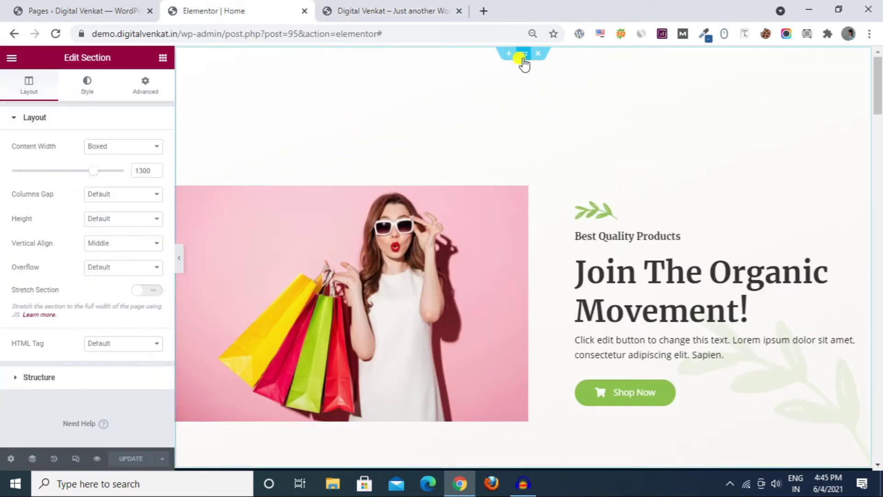
pyautogui.click(145, 90)
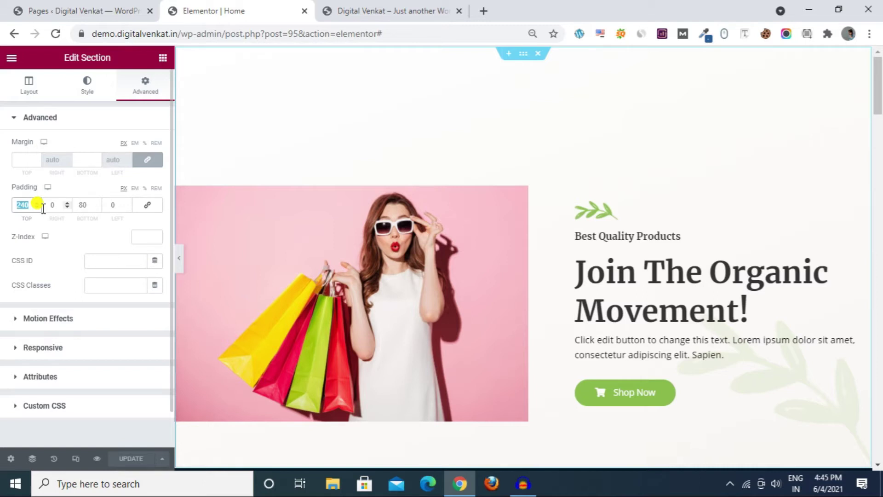
pyautogui.write('0')
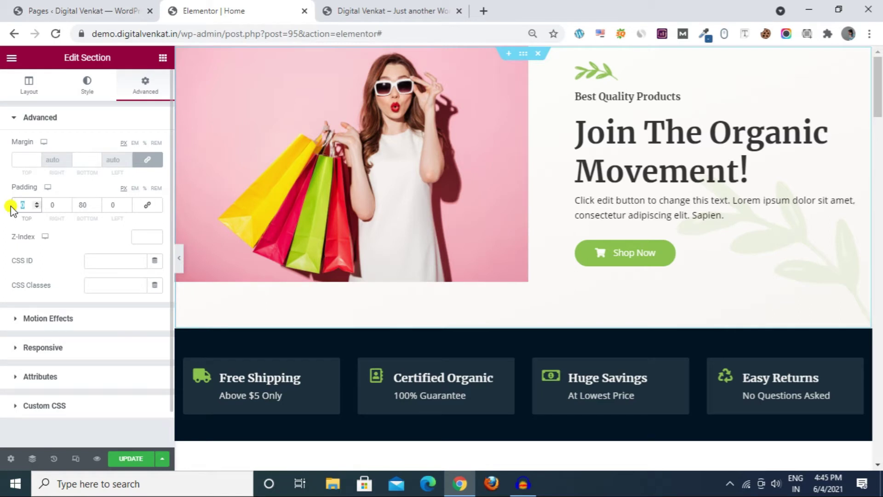
pyautogui.write('140')
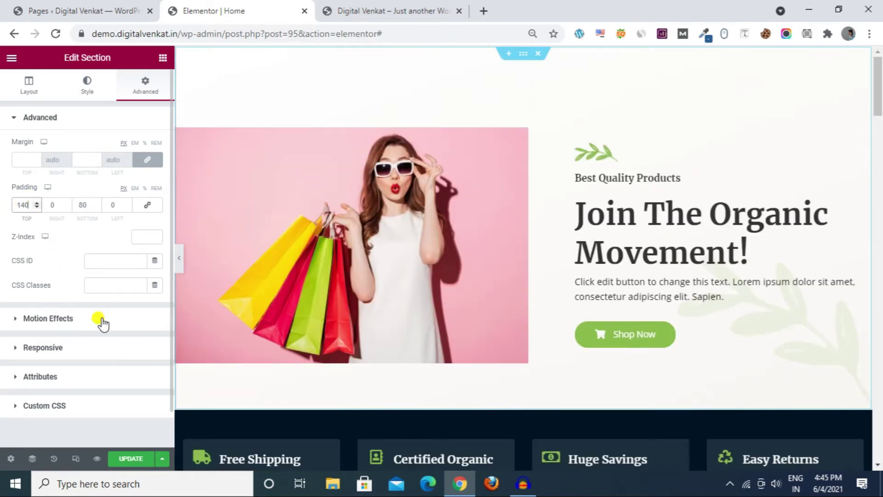
pyautogui.click(121, 458)
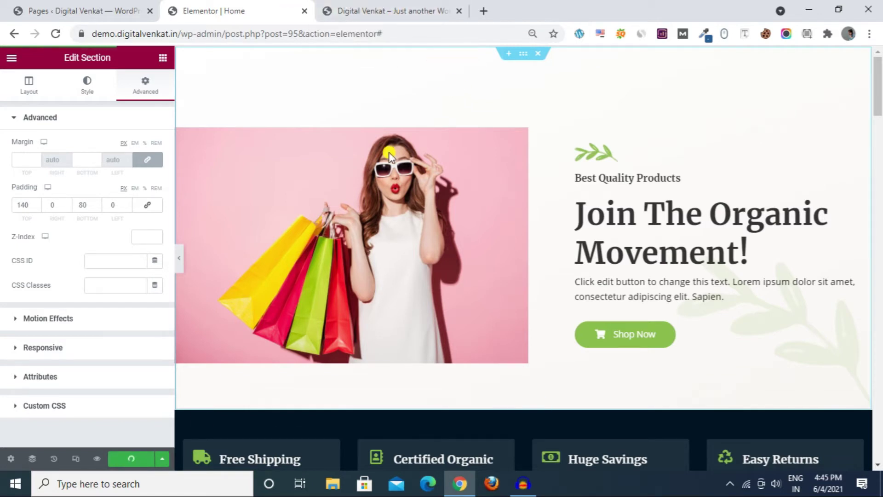
# - Reload the live site, compare the hero section's spacing with the editor view, and return to the editor
pyautogui.click(375, 7)
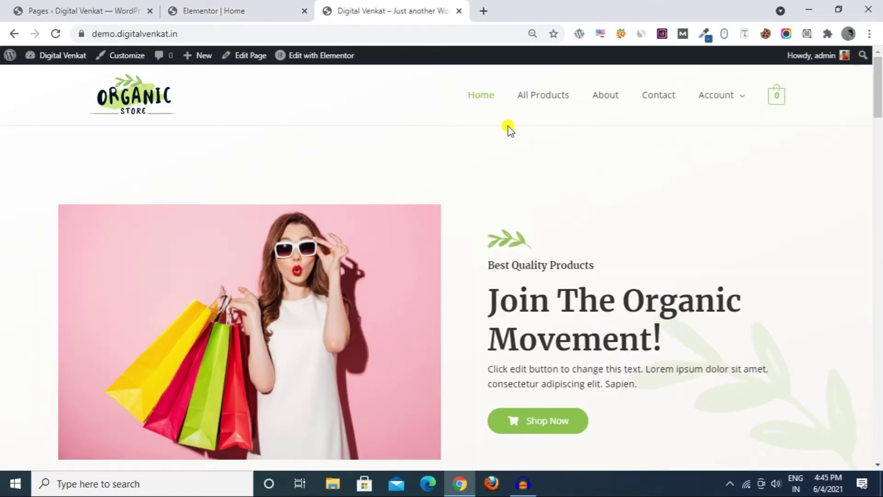
pyautogui.click(236, 8)
pyautogui.click(390, 9)
pyautogui.click(55, 35)
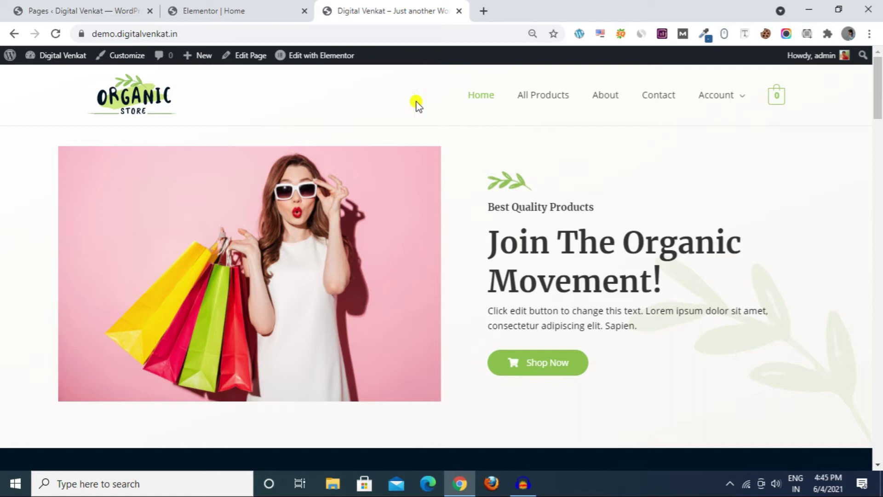
pyautogui.click(276, 10)
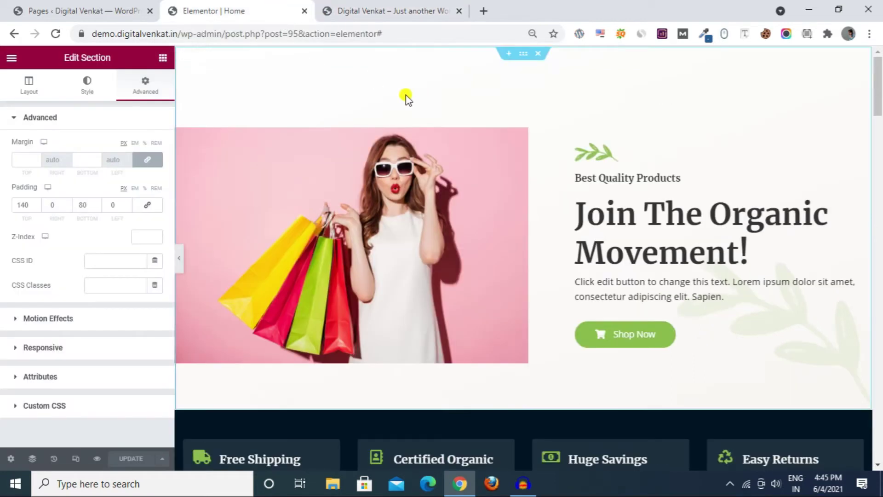
pyautogui.click(381, 7)
pyautogui.hotkey('ctrl', 'shift', 'Tab')
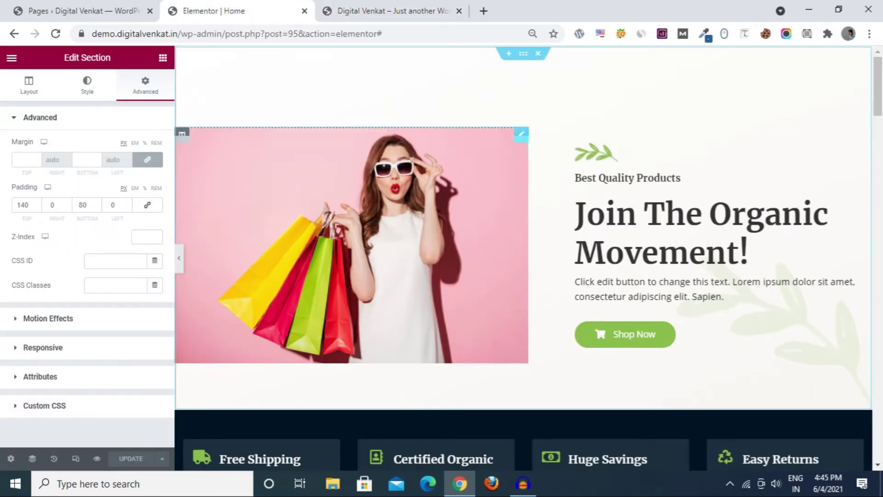
# - Change the hero section button's text to "Buy Now"
pyautogui.click(644, 338)
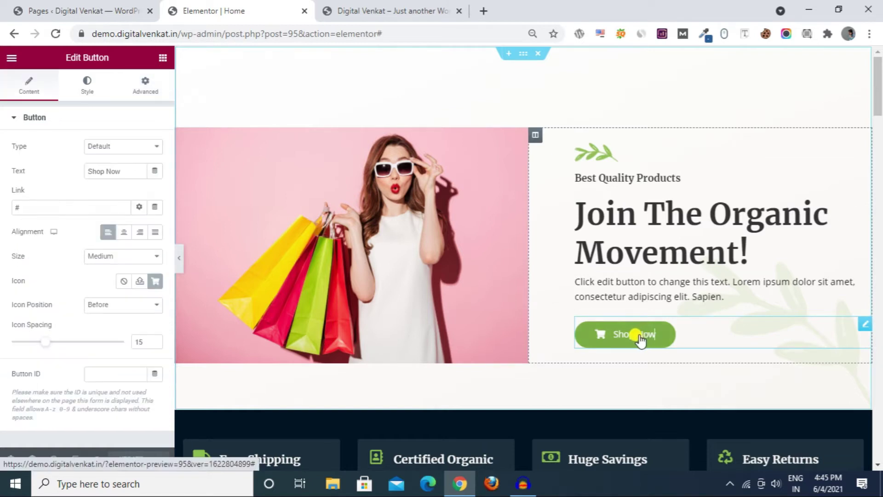
pyautogui.moveTo(122, 171); pyautogui.dragTo(86, 175)
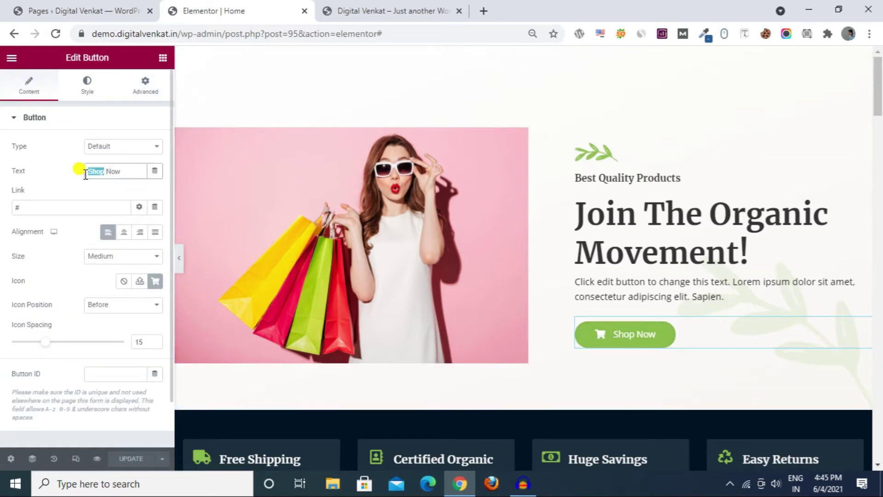
pyautogui.write('Buy')
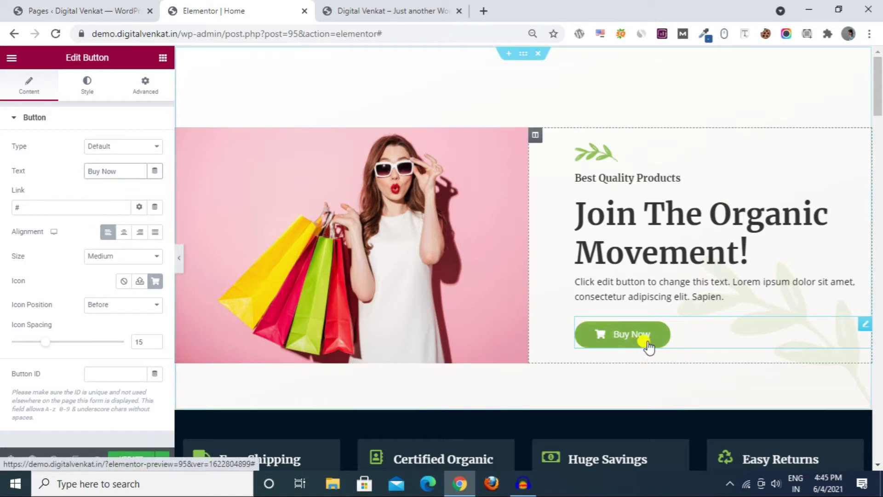
# - Set the hero button's normal background color to red (#EF1A1A)
pyautogui.click(87, 88)
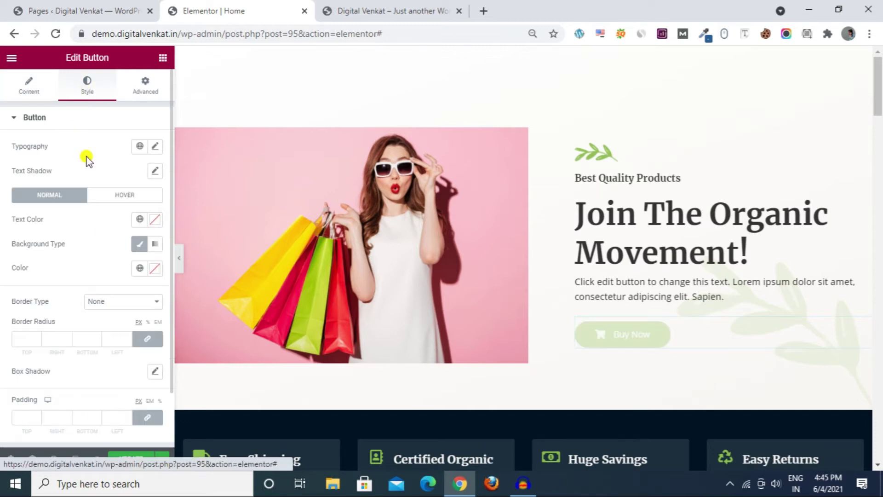
pyautogui.scroll(-2, 92, 256)
pyautogui.scroll(2, 73, 286)
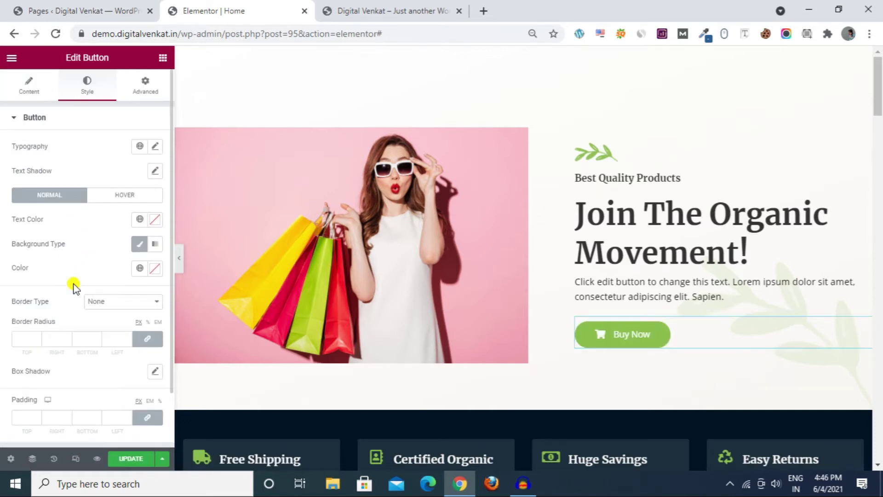
pyautogui.click(155, 268)
pyautogui.moveTo(130, 304); pyautogui.dragTo(136, 315)
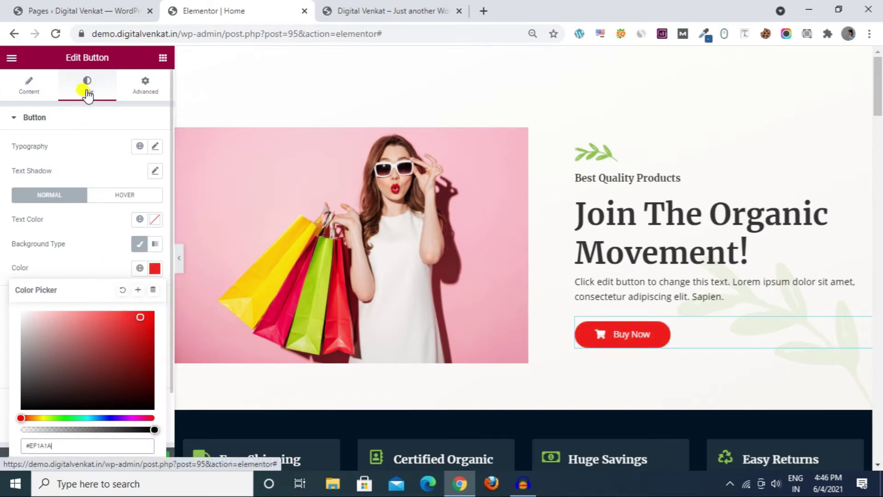
pyautogui.click(102, 260)
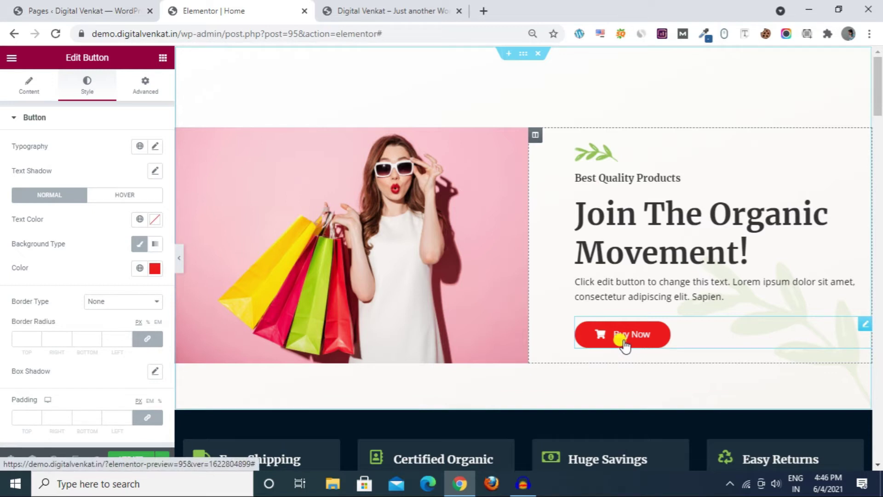
# - Set the text color of the heading "Join The Organic Movement!" to dark blue (#140B8B) and save the page with Update
pyautogui.click(648, 239)
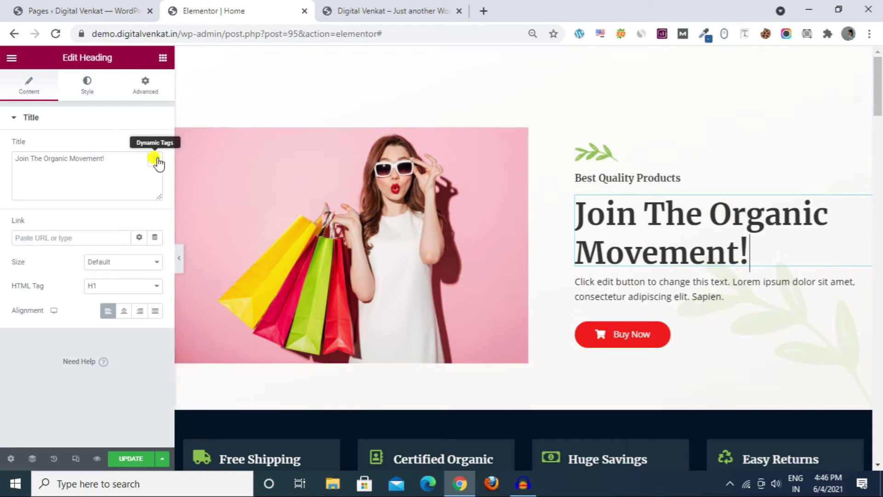
pyautogui.doubleClick(85, 159)
pyautogui.click(87, 164)
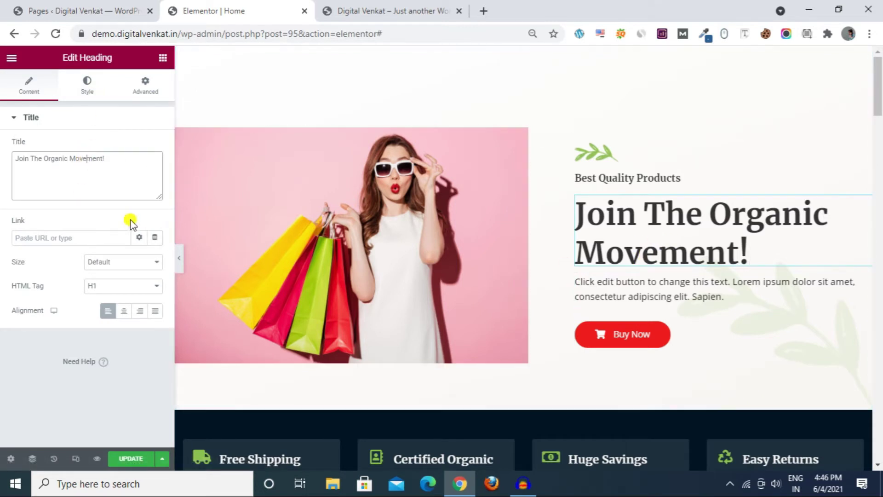
pyautogui.click(87, 87)
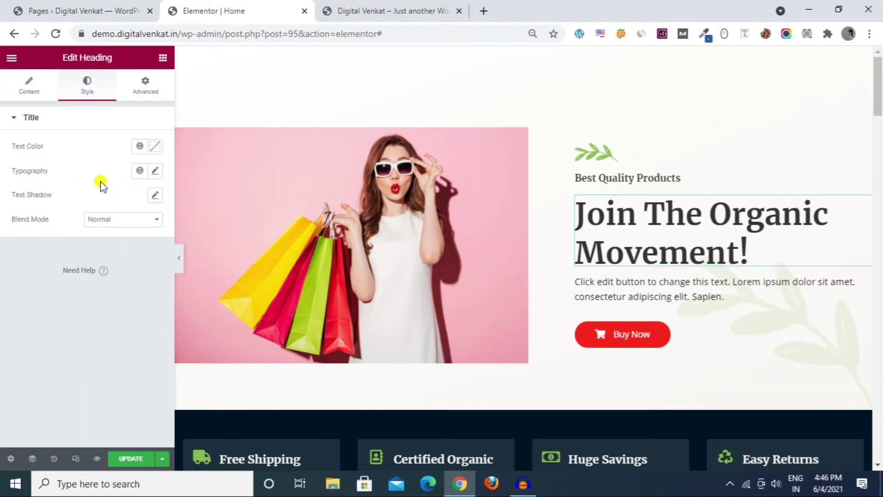
pyautogui.click(155, 147)
pyautogui.click(138, 203)
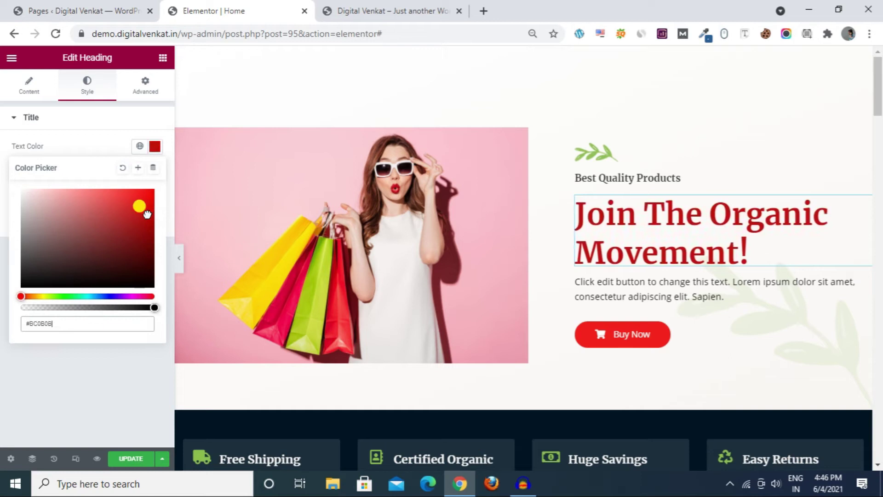
pyautogui.click(147, 188)
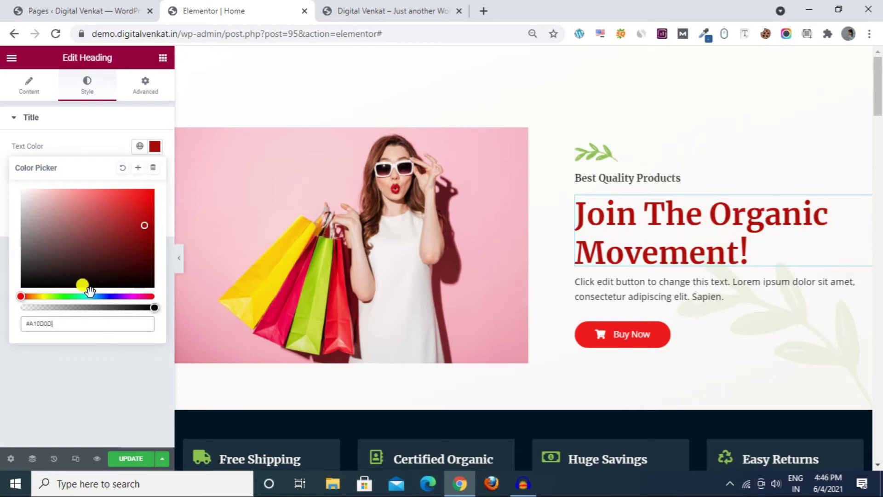
pyautogui.click(111, 297)
pyautogui.click(143, 224)
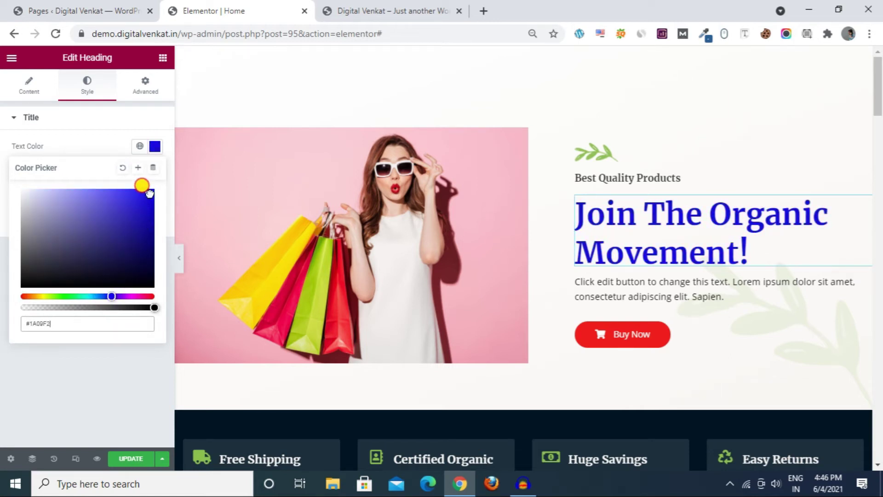
pyautogui.click(146, 224)
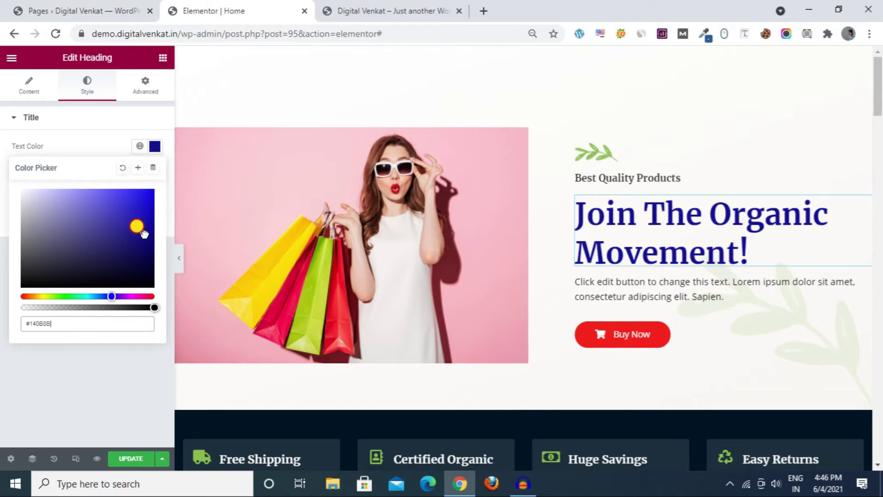
pyautogui.click(110, 144)
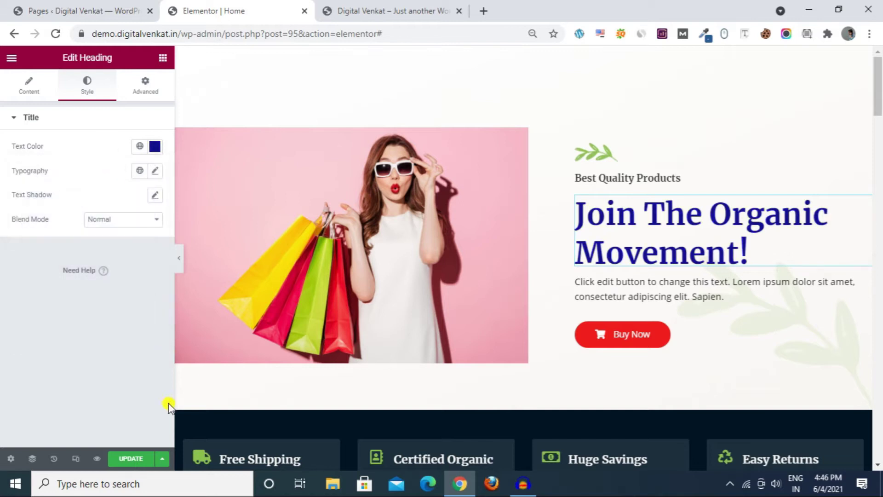
pyautogui.click(133, 459)
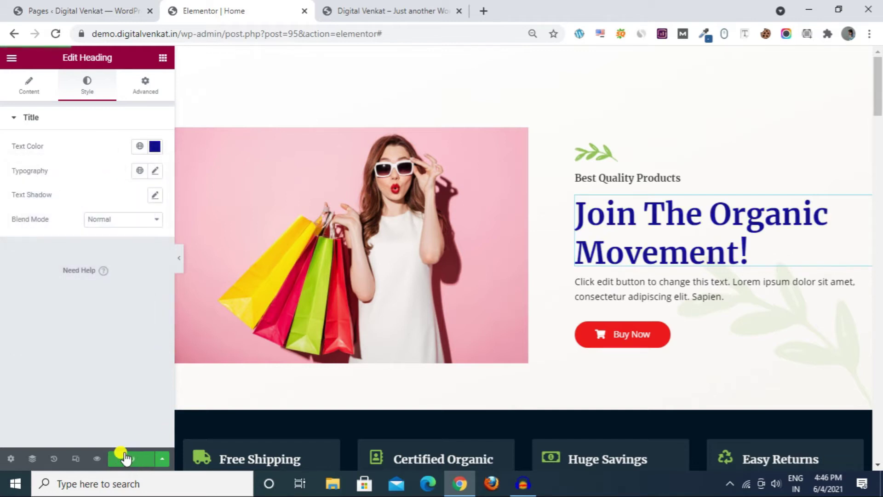
# - Reload the live site and check the hero heading and button with their new colors and text
pyautogui.click(375, 6)
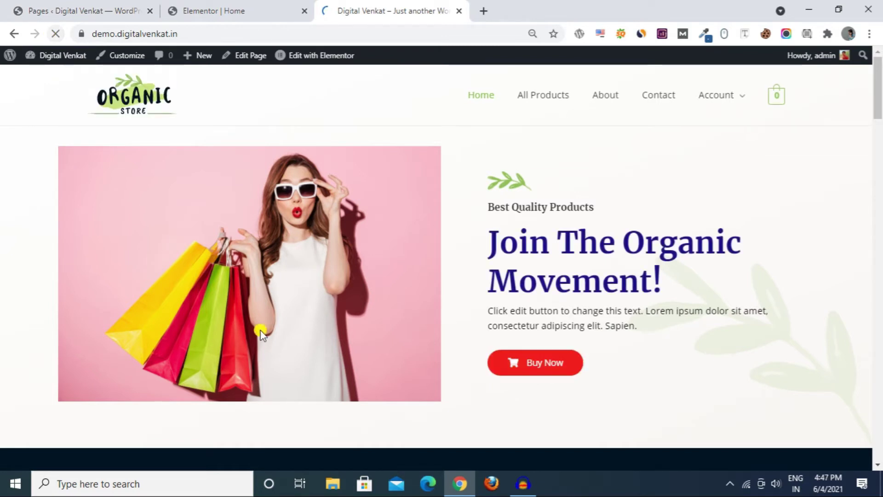
pyautogui.moveTo(491, 237); pyautogui.dragTo(544, 337)
pyautogui.click(656, 355)
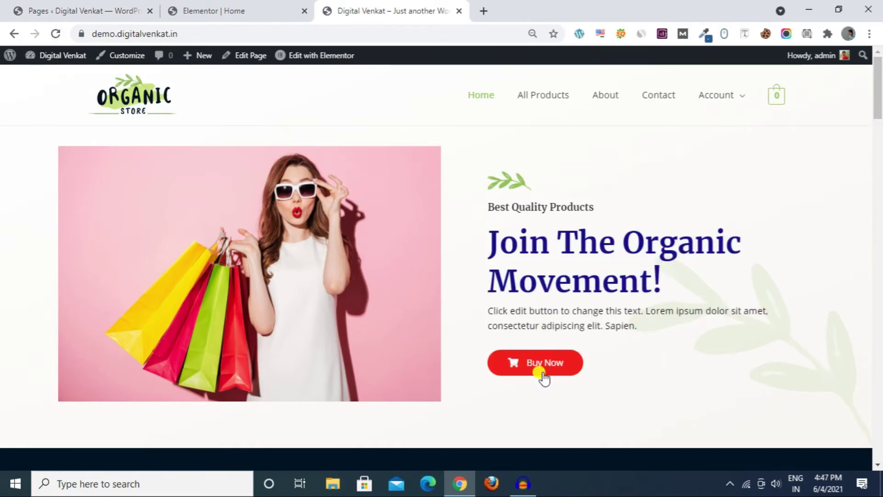
# - Link the hero section's "Buy Now" button to the live site's All Products page address (page_id=401) and update the page
pyautogui.hotkey('ctrl', 'shift', 'Tab')
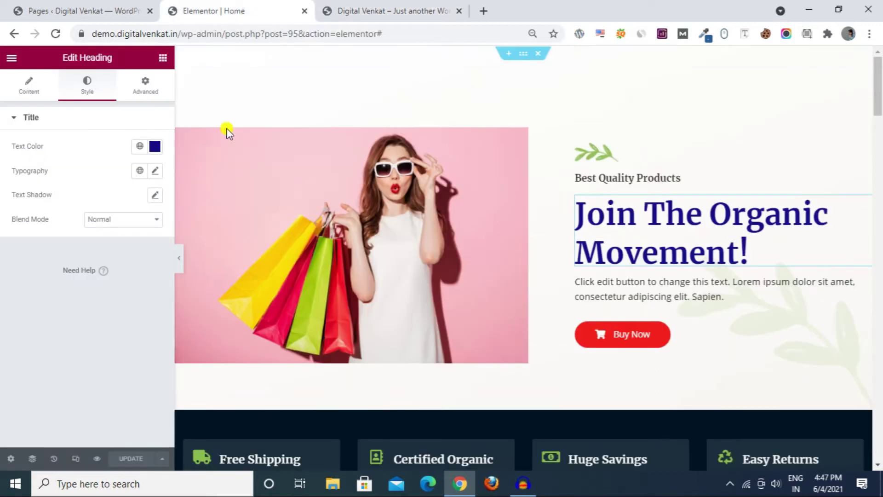
pyautogui.click(621, 336)
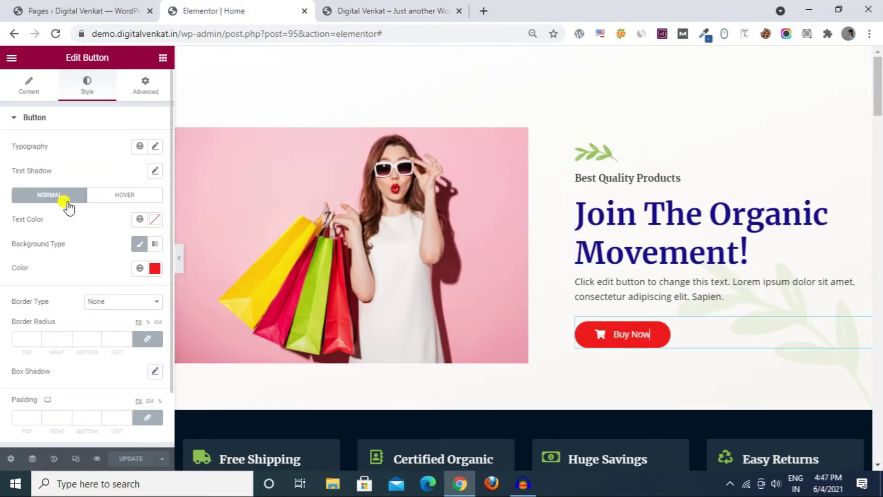
pyautogui.click(37, 89)
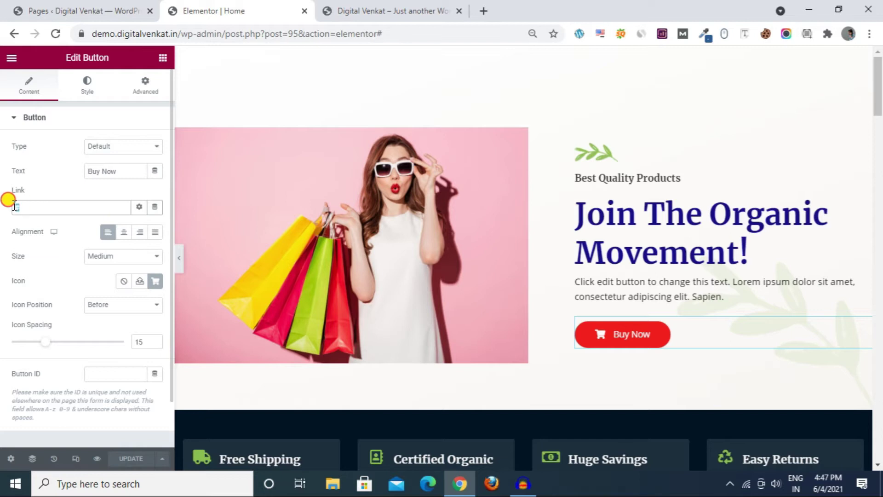
pyautogui.click(405, 10)
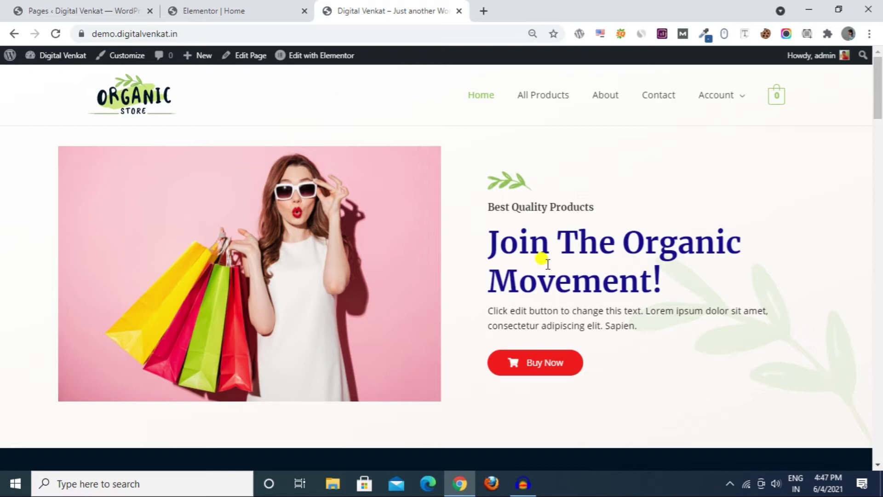
pyautogui.click(540, 98)
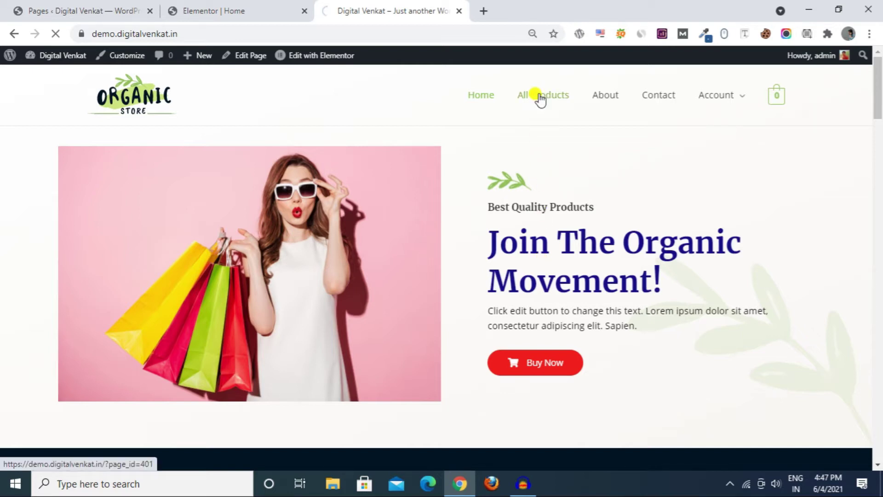
pyautogui.click(533, 97)
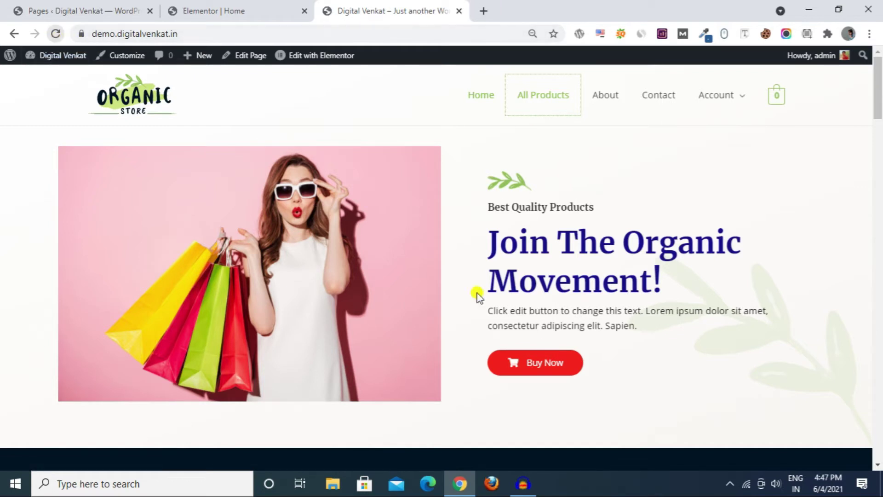
pyautogui.click(281, 18)
pyautogui.doubleClick(81, 206)
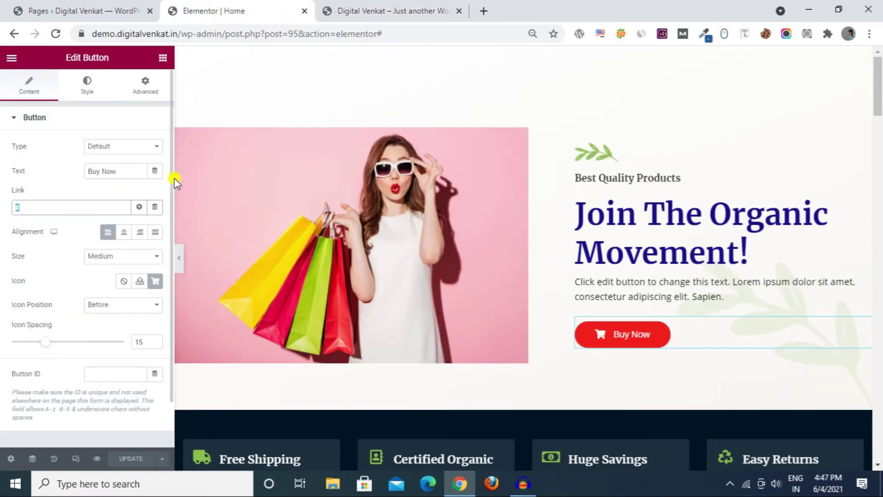
pyautogui.click(384, 10)
pyautogui.rightClick(562, 99)
pyautogui.click(598, 175)
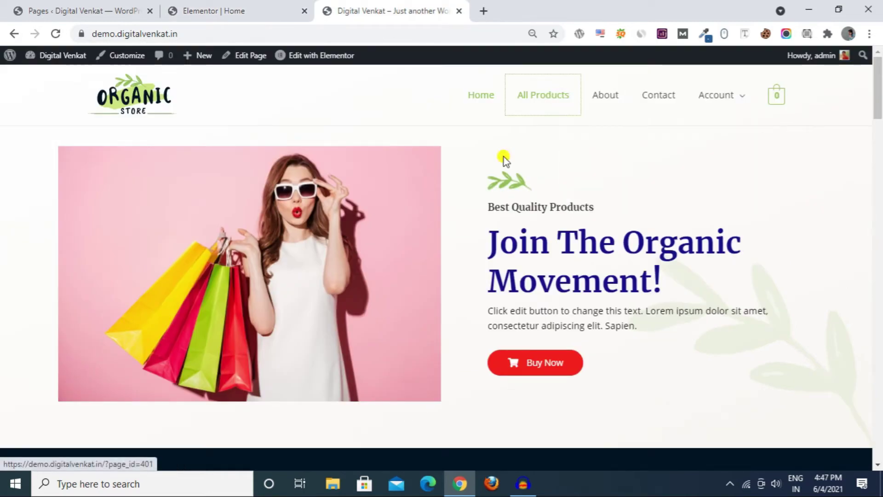
pyautogui.click(230, 11)
pyautogui.hotkey('ctrl', 'v')
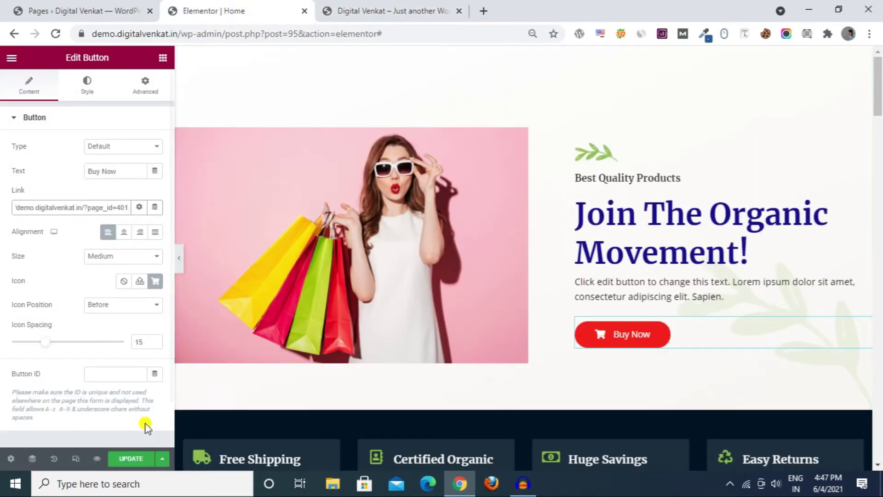
pyautogui.click(138, 458)
pyautogui.click(366, 8)
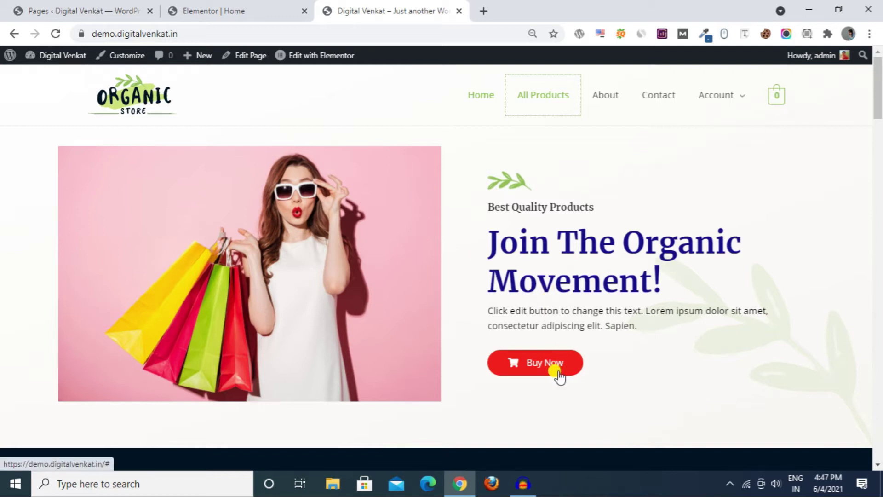
# - Open the list of all products in the WordPress admin
pyautogui.click(110, 9)
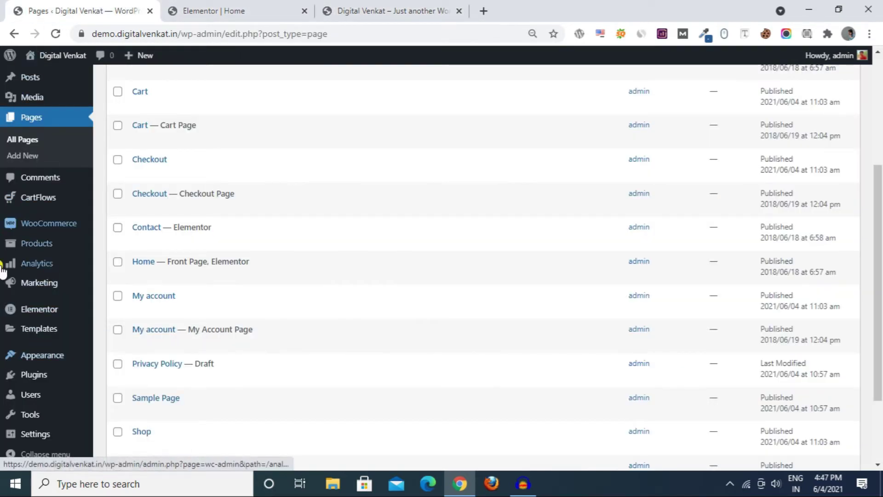
pyautogui.scroll(-3, 21, 375)
pyautogui.moveTo(28, 247)
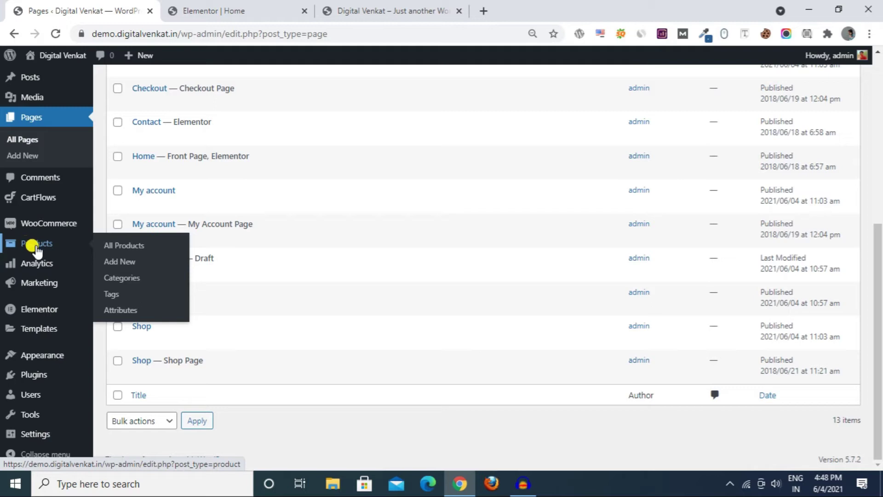
pyautogui.moveTo(54, 316)
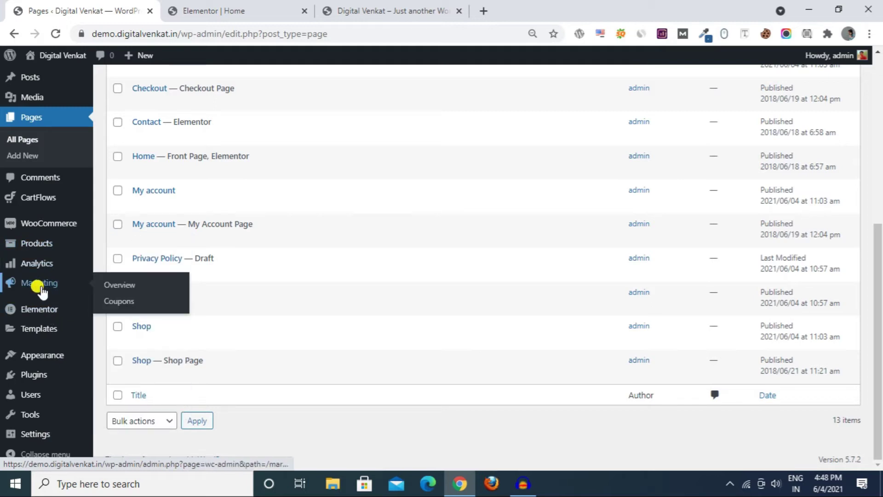
pyautogui.moveTo(39, 227)
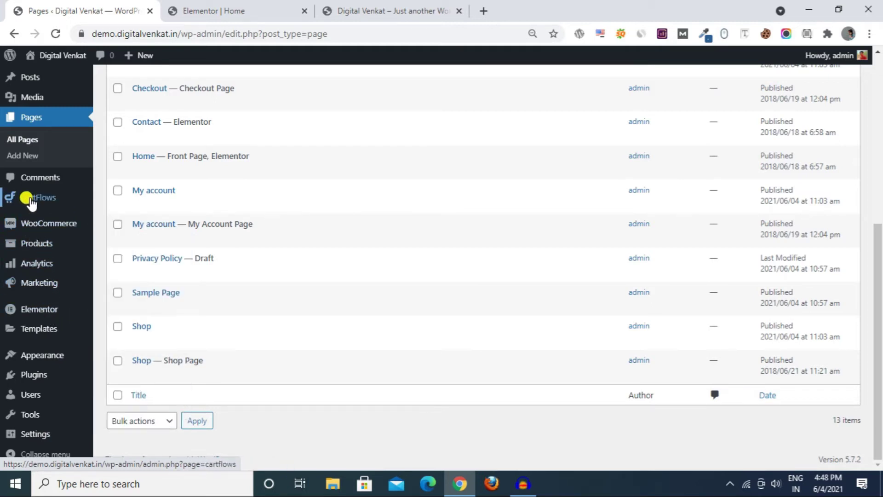
pyautogui.moveTo(43, 442)
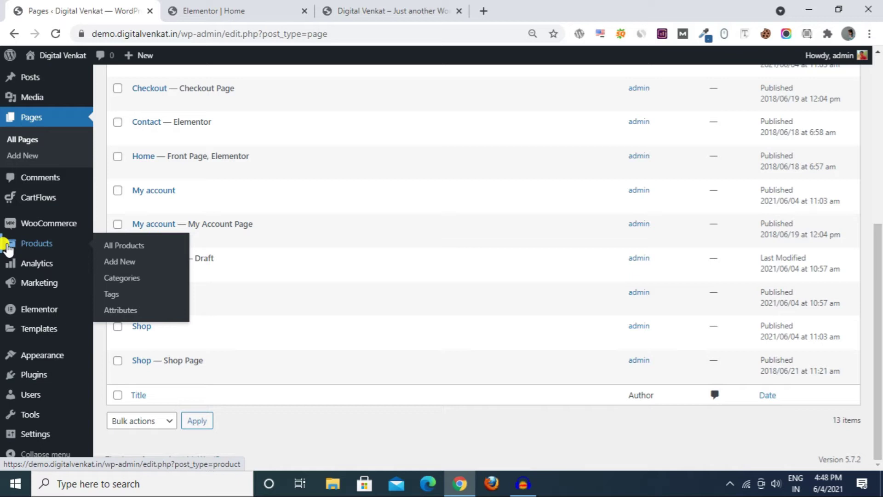
pyautogui.click(112, 250)
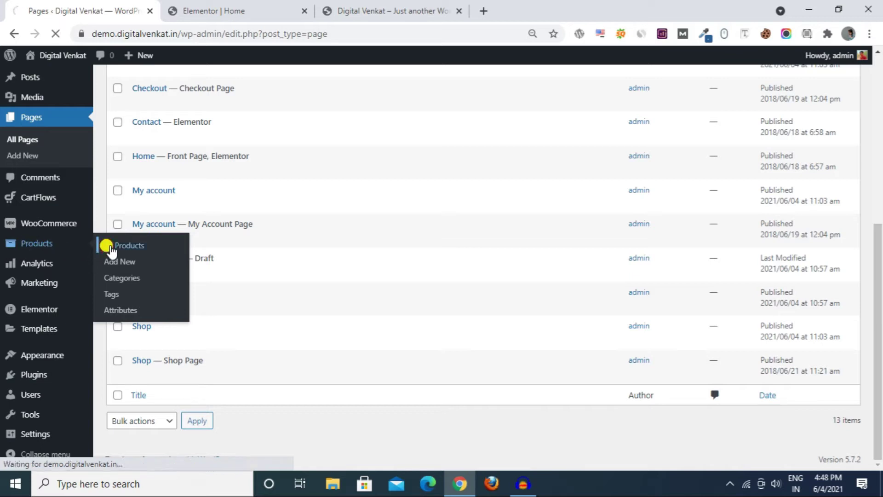
# - Open the live site's All Products page and examine the shop's products, sale badges and prices
pyautogui.click(416, 9)
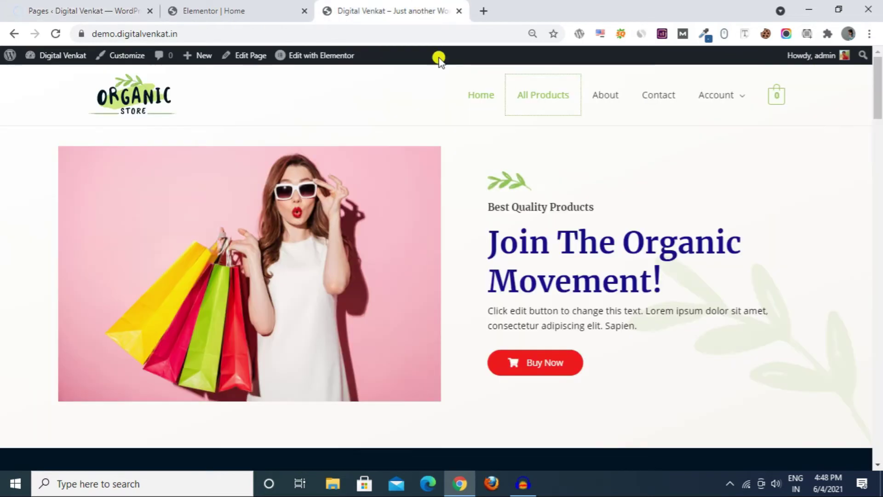
pyautogui.click(537, 104)
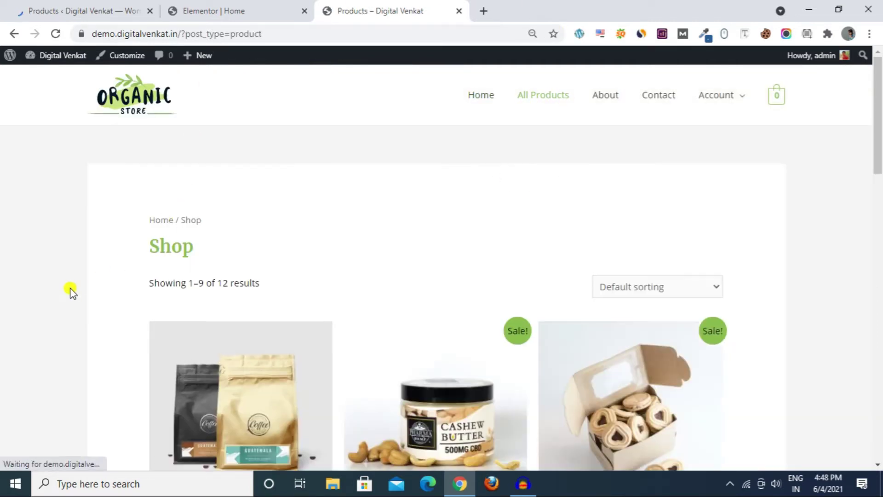
pyautogui.scroll(-4, 92, 289)
pyautogui.scroll(-8, 644, 289)
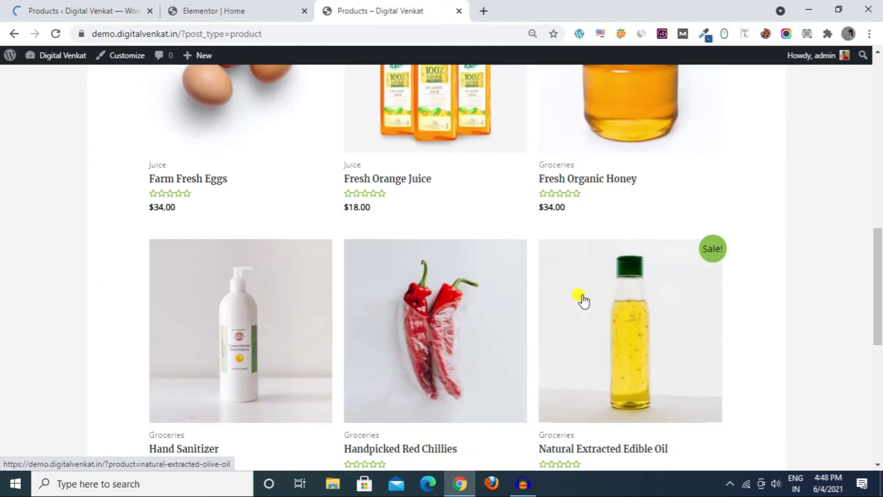
pyautogui.scroll(-9, 178, 197)
pyautogui.scroll(9, 321, 281)
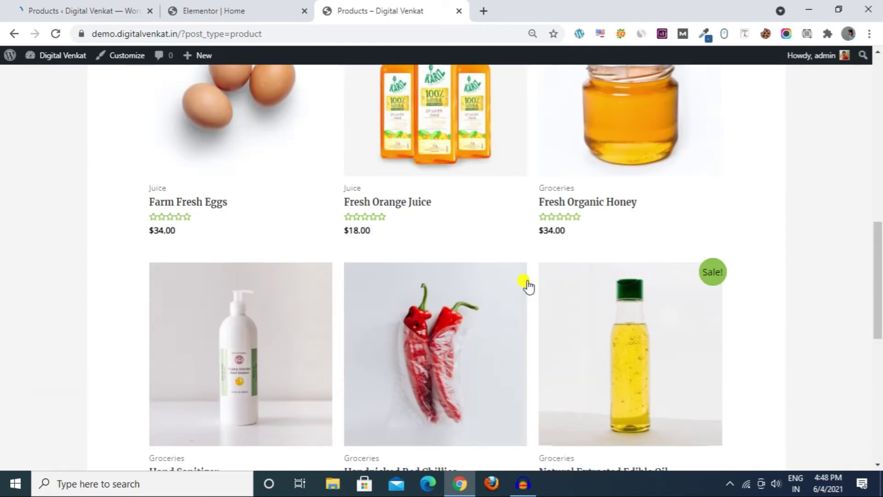
pyautogui.scroll(11, 528, 285)
pyautogui.scroll(-5, 266, 238)
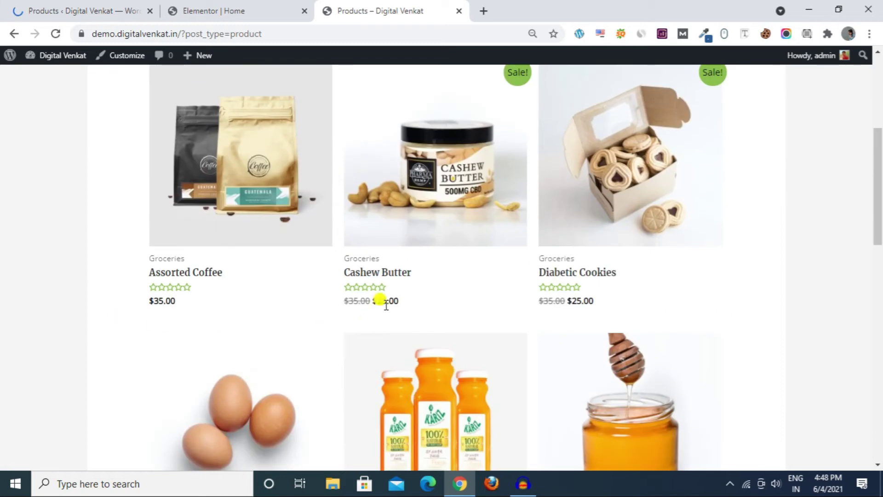
pyautogui.moveTo(343, 306); pyautogui.dragTo(366, 301)
pyautogui.click(777, 303)
pyautogui.moveTo(878, 233); pyautogui.dragTo(877, 167)
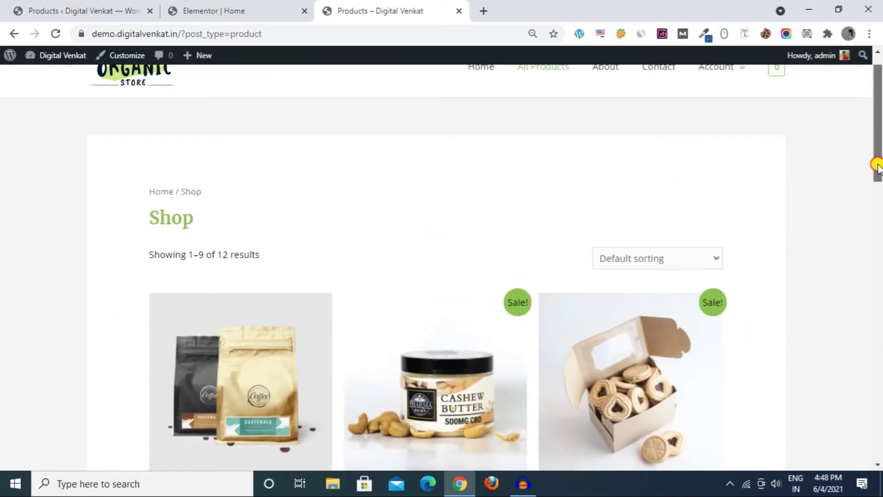
# - Open the WooCommerce general settings and fill in the store's address line 1, city and postcode from the saved address
pyautogui.click(118, 5)
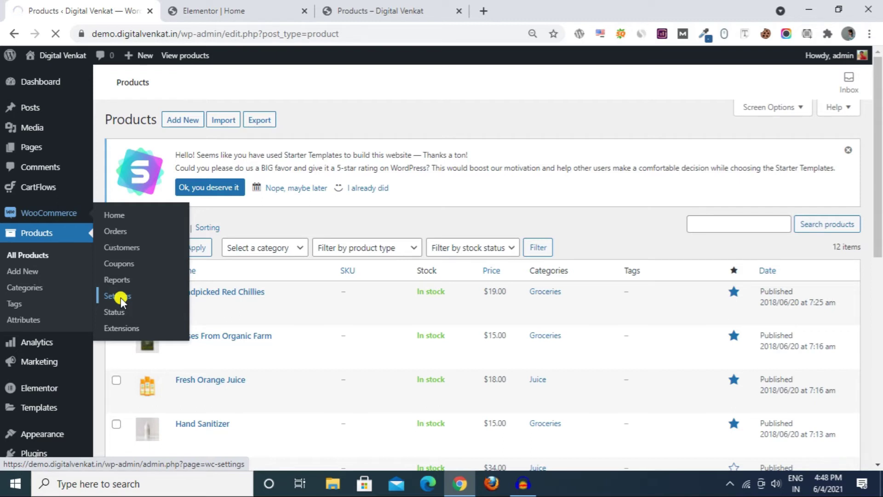
pyautogui.click(121, 297)
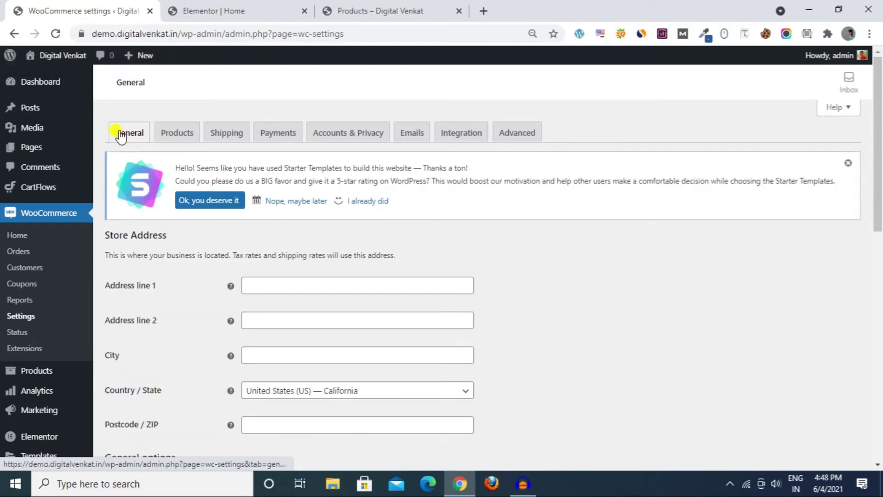
pyautogui.scroll(-3, 181, 319)
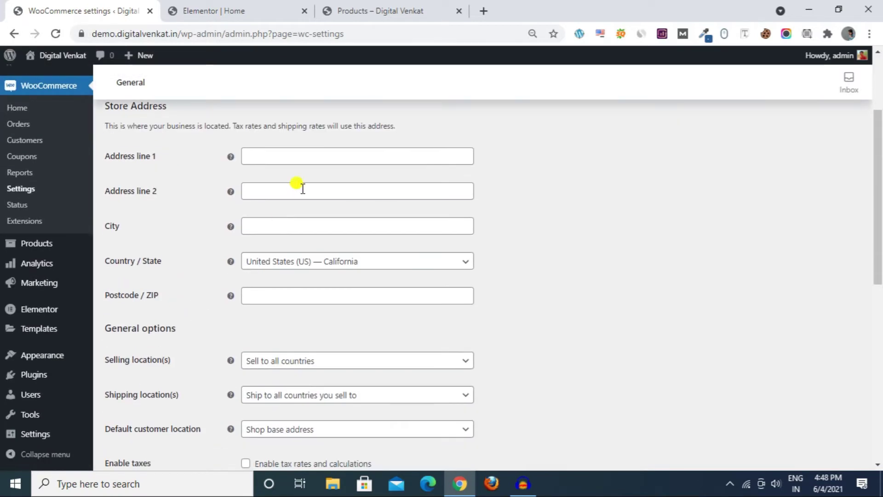
pyautogui.click(317, 158)
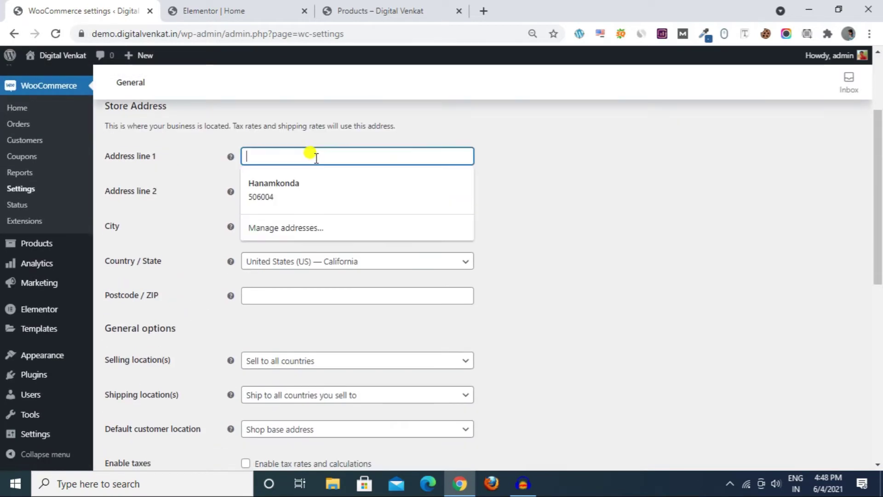
pyautogui.click(319, 184)
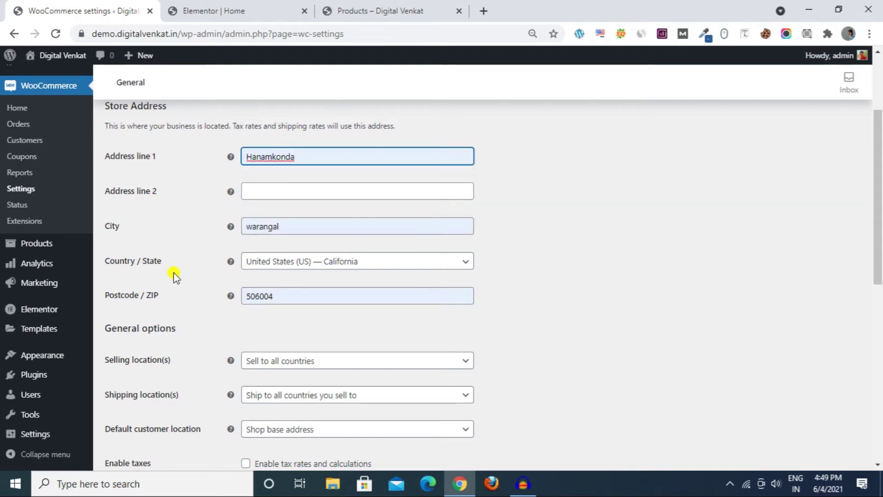
# - Set the store address's Country / State to "India — Telangana"
pyautogui.click(323, 269)
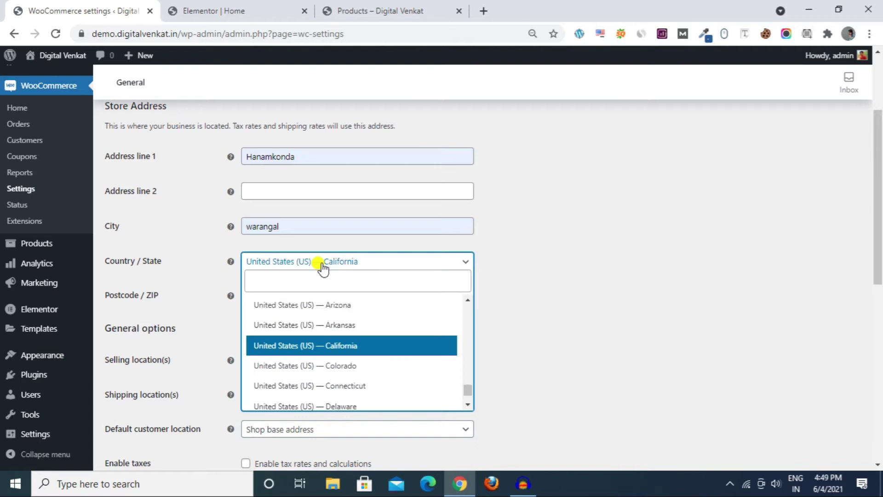
pyautogui.click(325, 274)
pyautogui.write('ind')
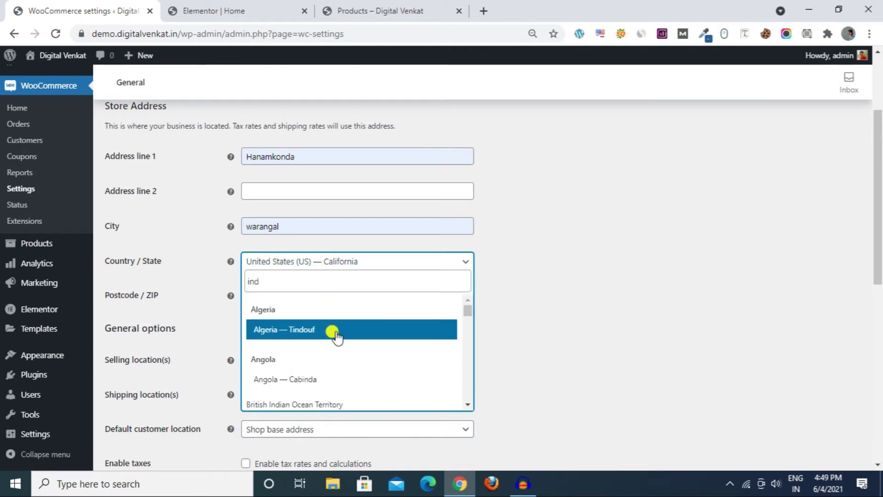
pyautogui.write('i')
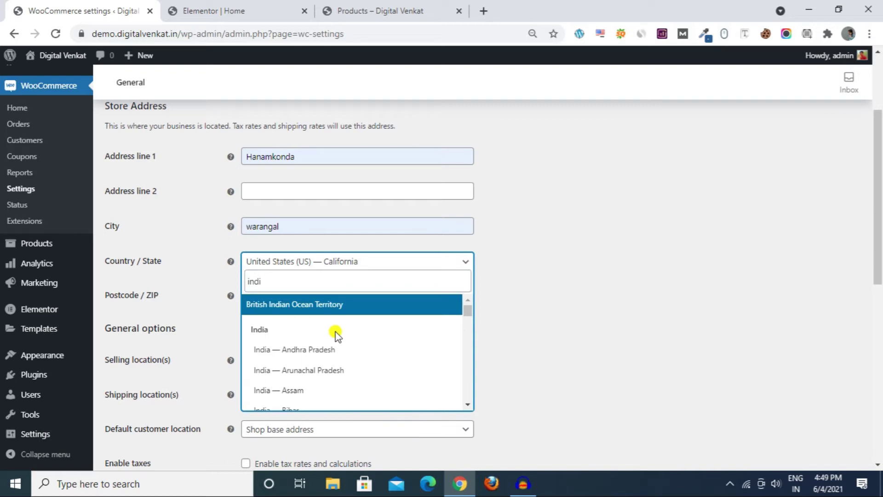
pyautogui.write('a')
pyautogui.scroll(-3, 337, 341)
pyautogui.scroll(1, 337, 343)
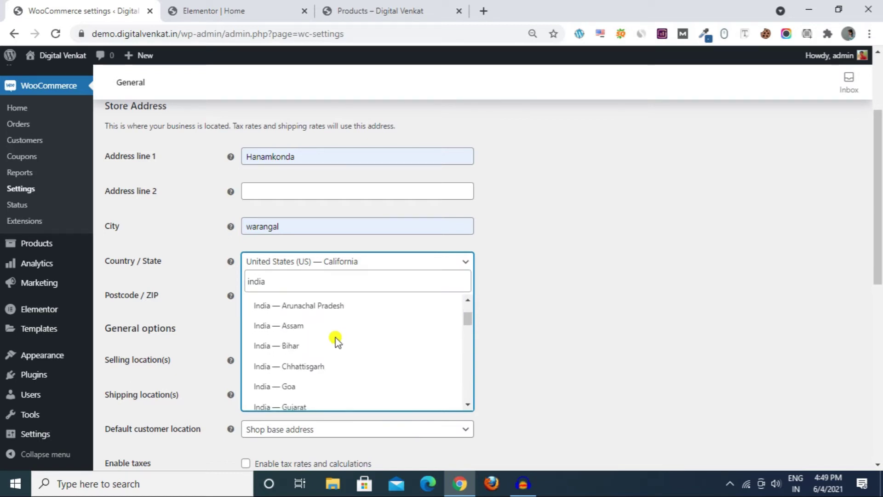
pyautogui.scroll(-3, 337, 347)
pyautogui.scroll(-8, 337, 348)
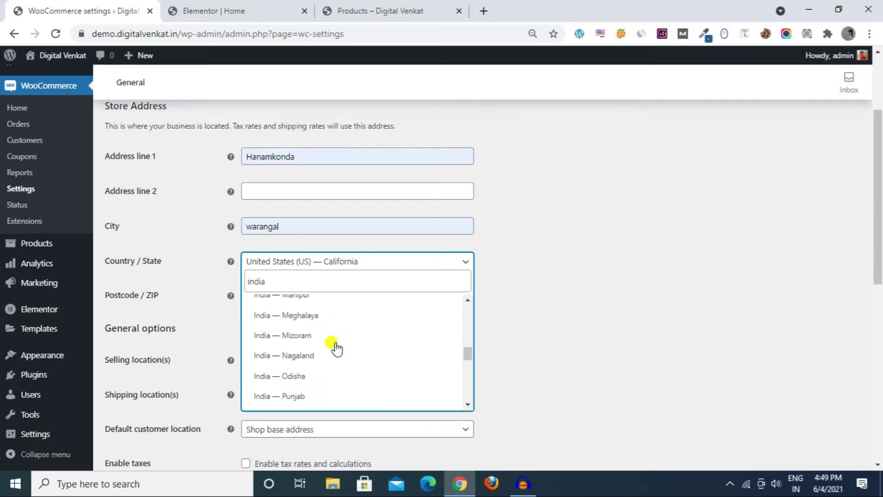
pyautogui.click(311, 348)
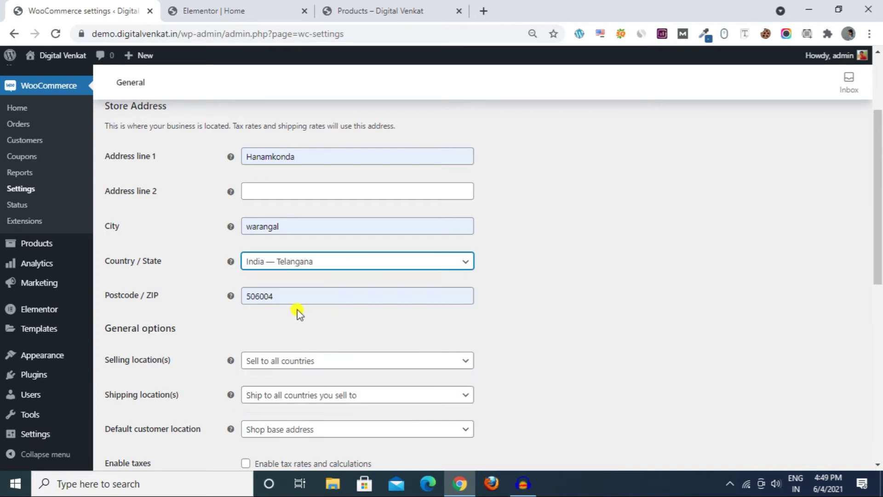
# - Set the store's selling locations to "Sell to specific countries" and choose India as the country
pyautogui.scroll(-3, 222, 327)
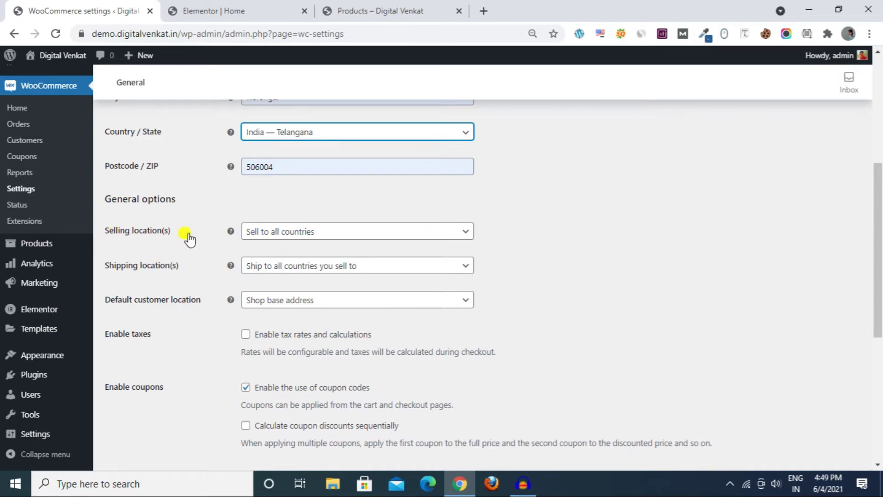
pyautogui.click(301, 238)
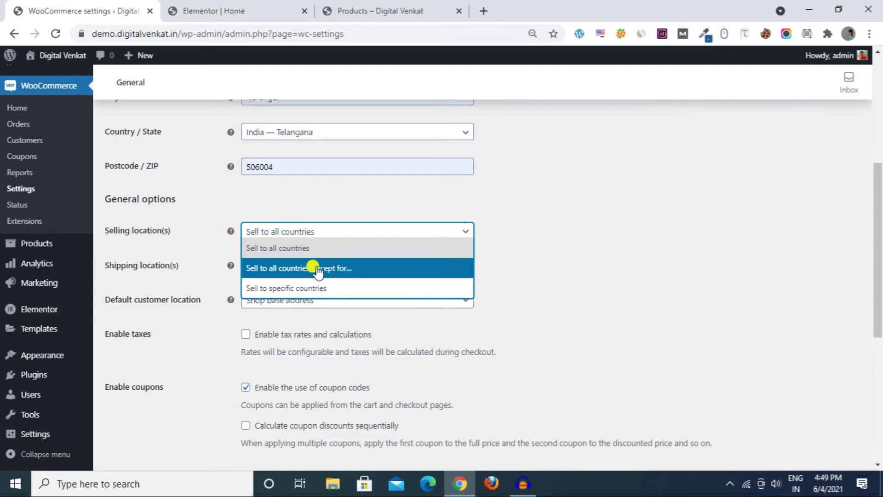
pyautogui.click(297, 287)
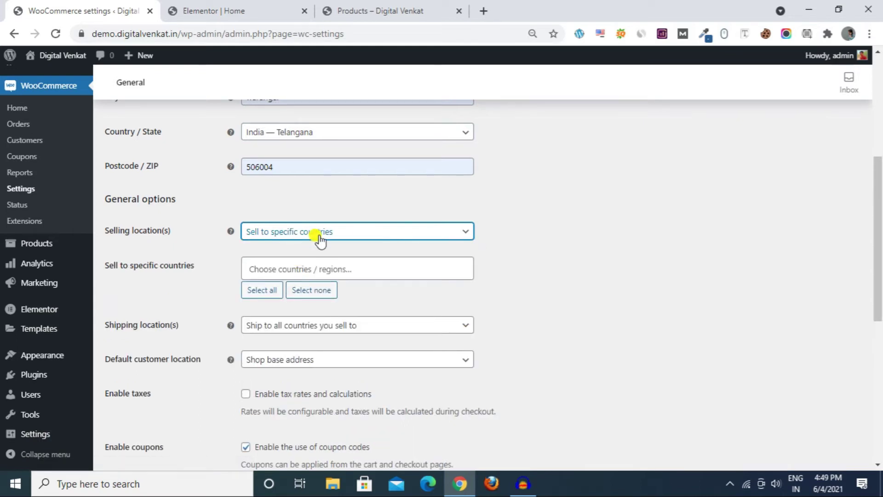
pyautogui.click(299, 232)
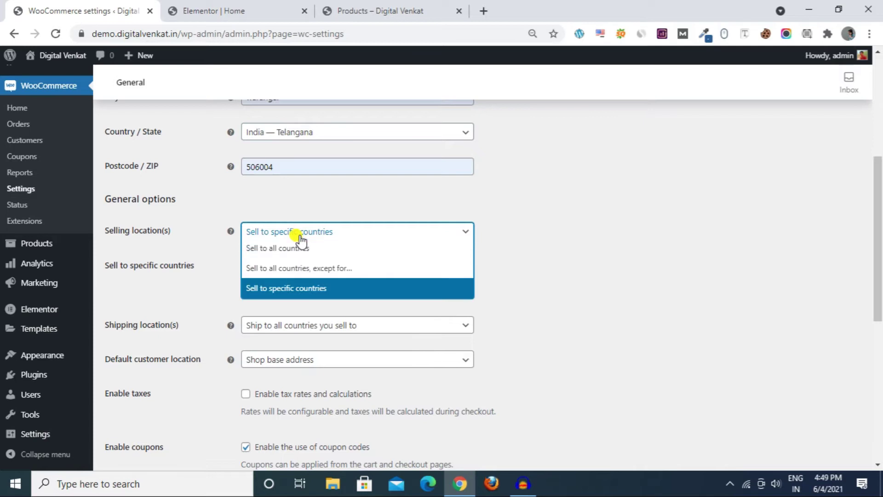
pyautogui.click(289, 275)
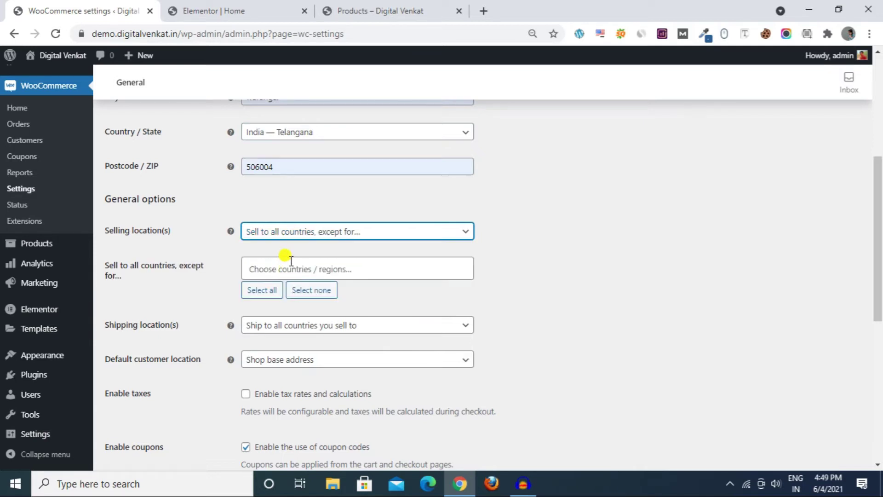
pyautogui.click(298, 233)
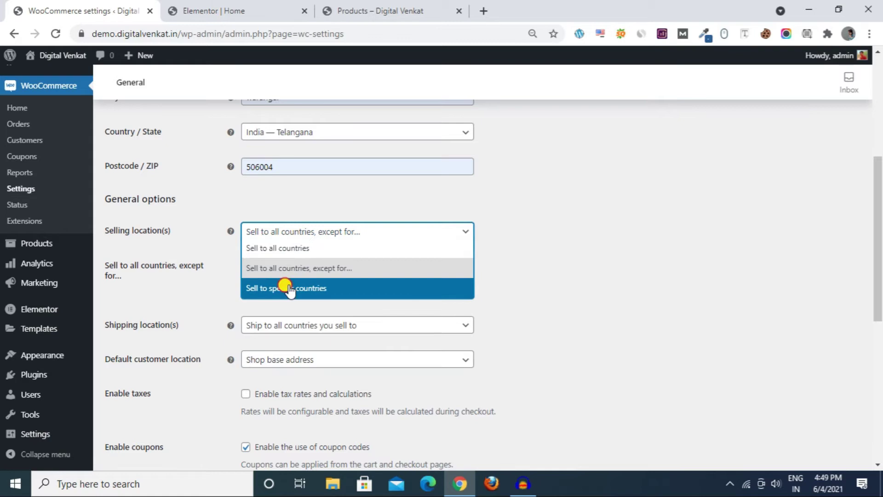
pyautogui.click(289, 287)
pyautogui.click(292, 267)
pyautogui.write('i')
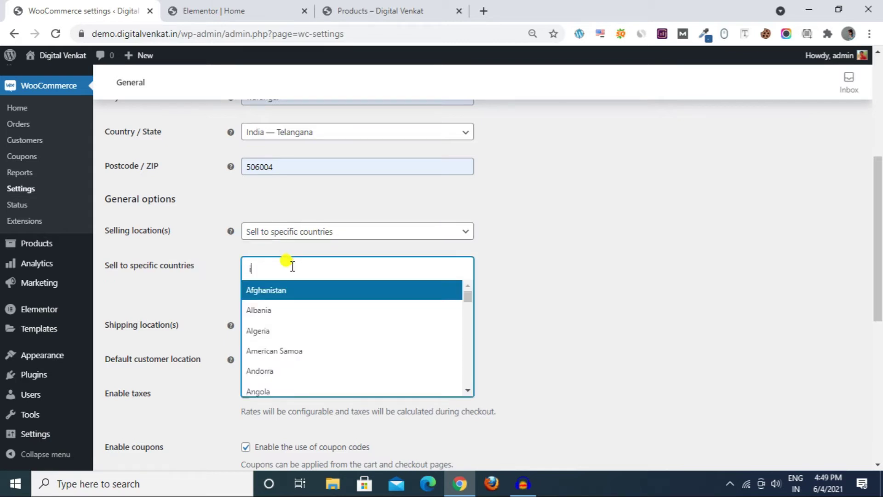
pyautogui.write('nd')
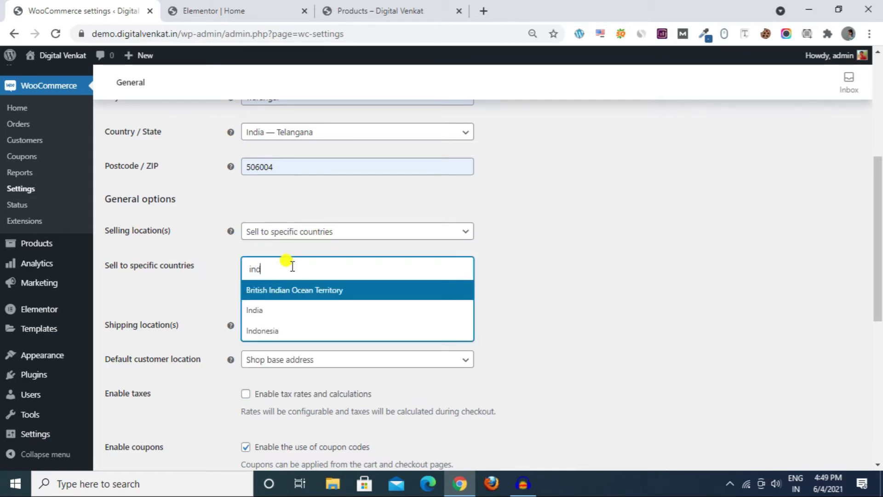
pyautogui.click(291, 309)
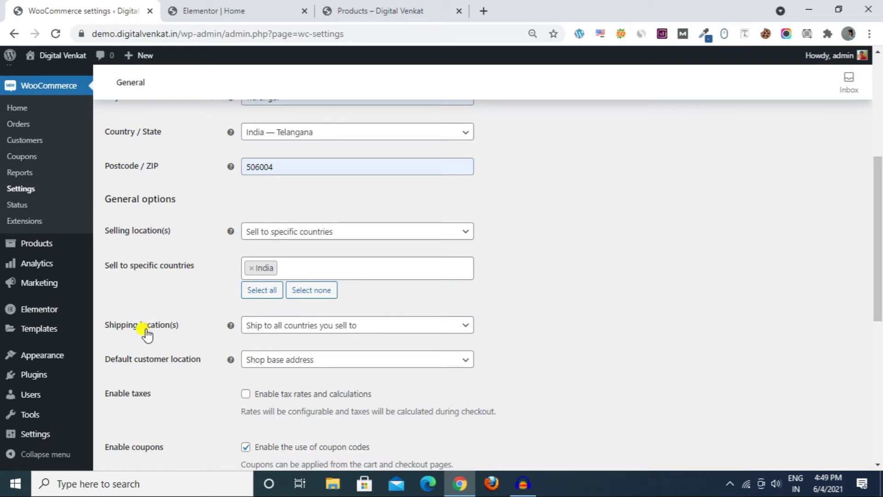
# - Set the shipping locations to "Ship to specific countries only" and choose India as the country
pyautogui.scroll(-3, 146, 333)
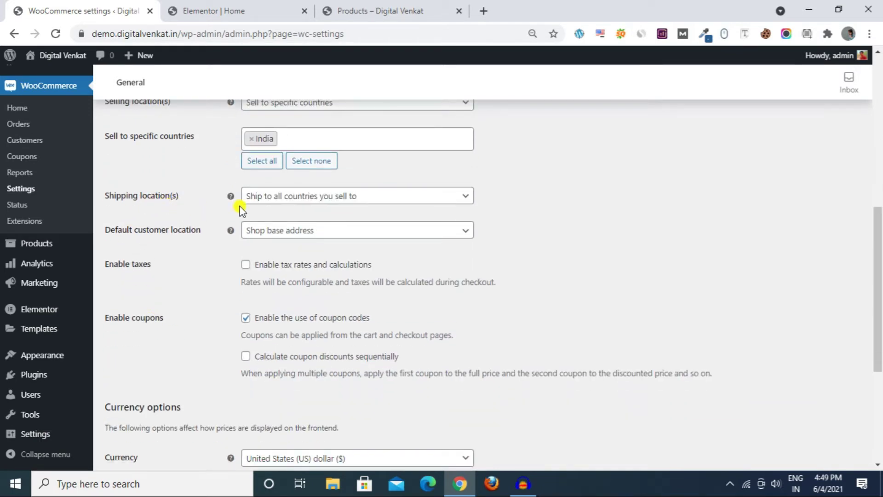
pyautogui.click(306, 198)
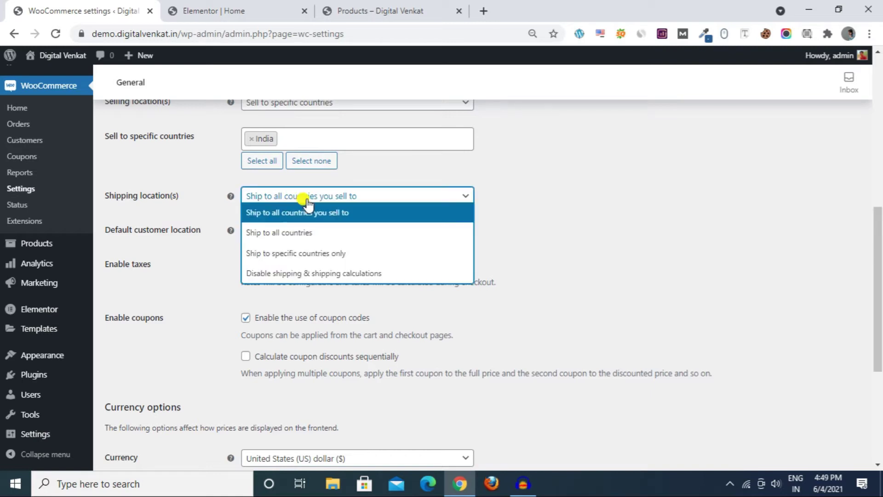
pyautogui.click(303, 254)
pyautogui.click(288, 230)
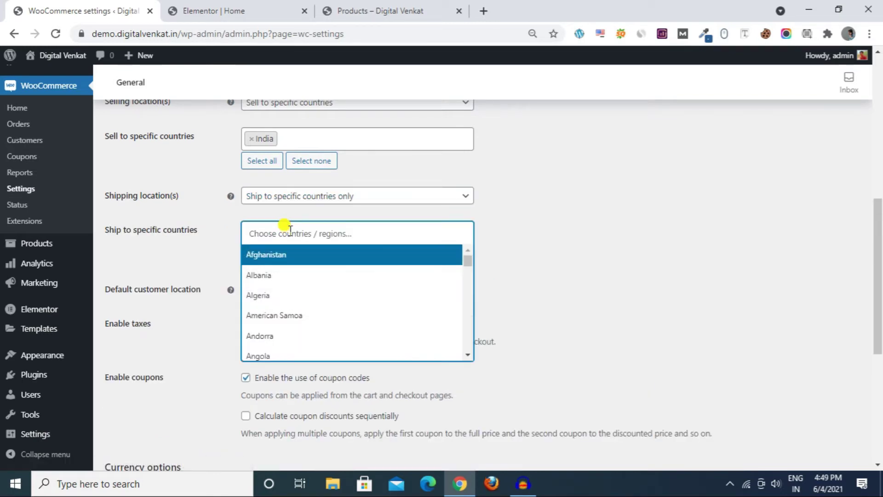
pyautogui.write('ind')
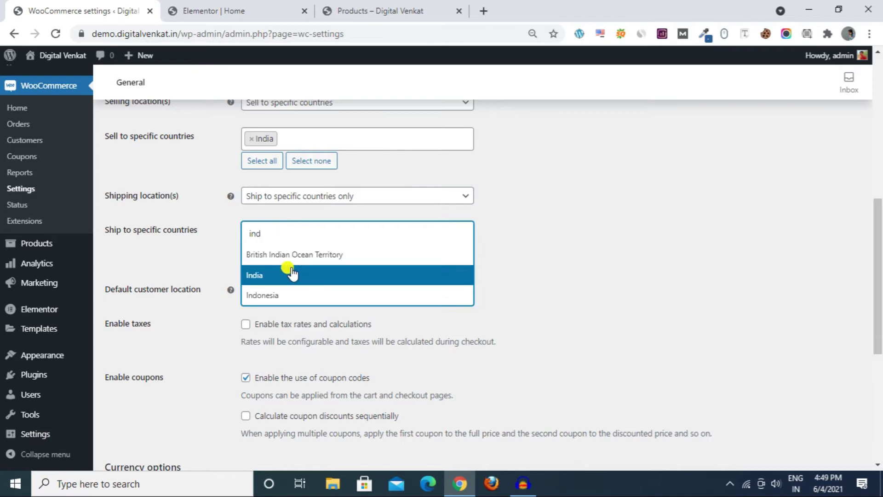
pyautogui.click(291, 271)
# - Select "Shop base address" as the default customer location
pyautogui.scroll(-3, 149, 182)
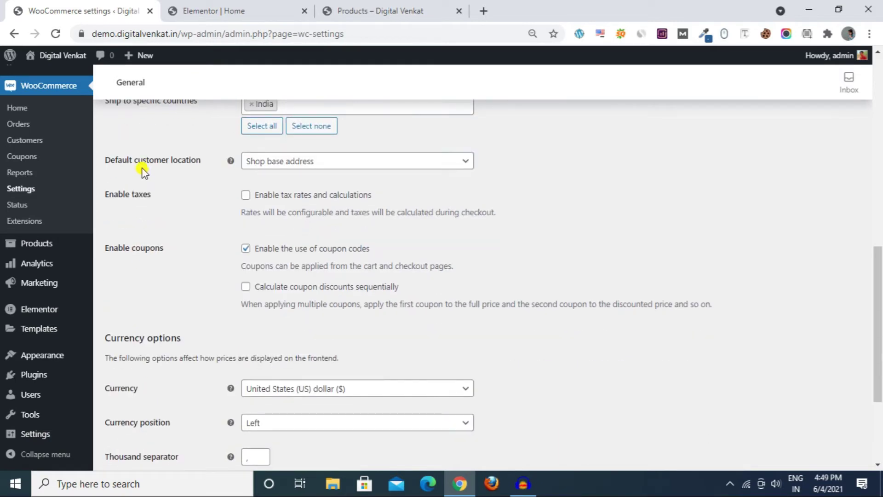
pyautogui.click(288, 166)
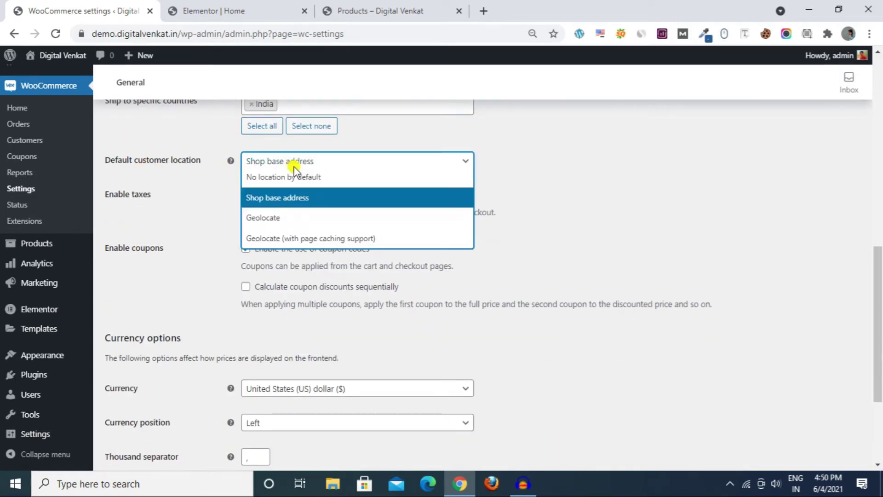
pyautogui.click(279, 202)
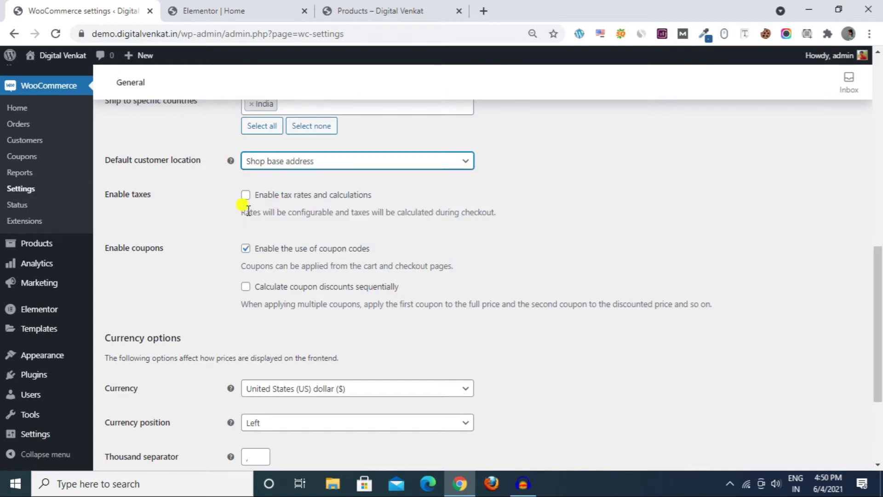
# - Set the store currency to Indian rupee (₹) and save the WooCommerce general settings
pyautogui.scroll(-3, 196, 293)
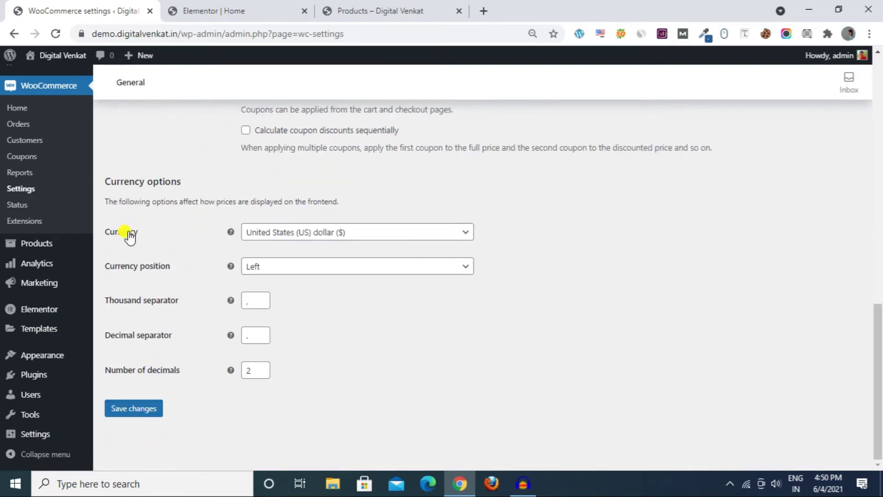
pyautogui.click(340, 236)
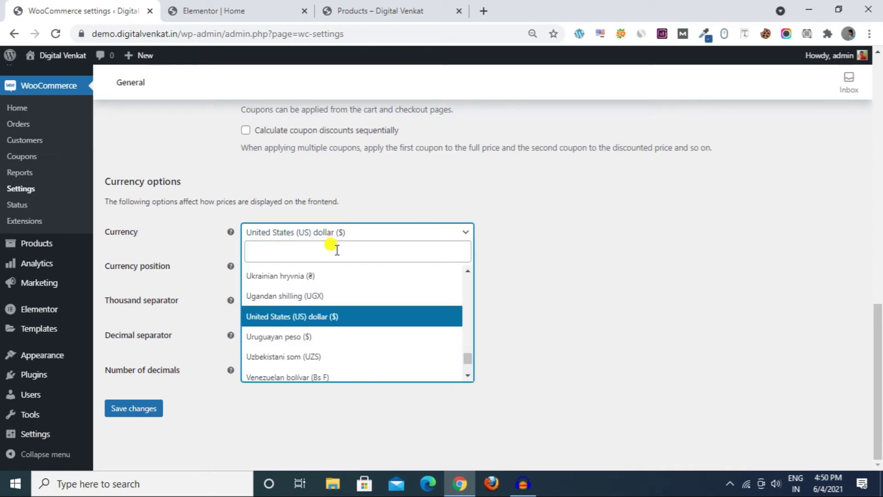
pyautogui.write('inr')
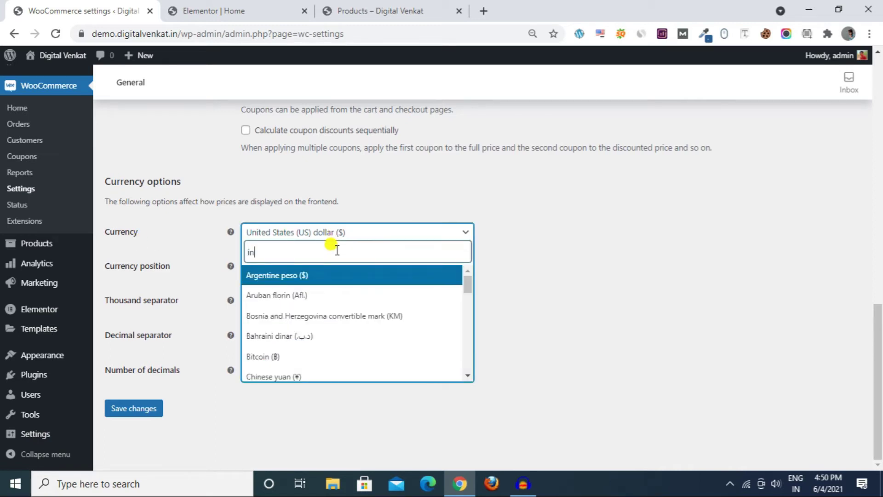
pyautogui.press('BackSpace')
pyautogui.press('BackSpace')
pyautogui.press('BackSpace')
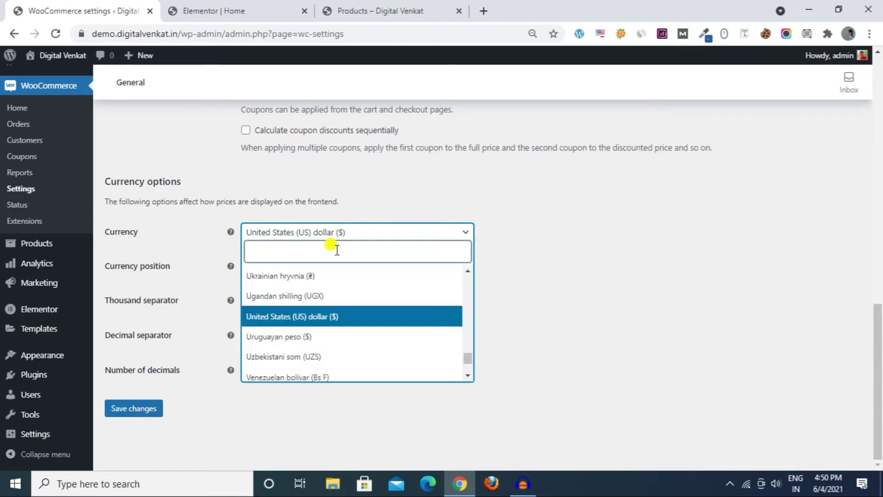
pyautogui.write('rui')
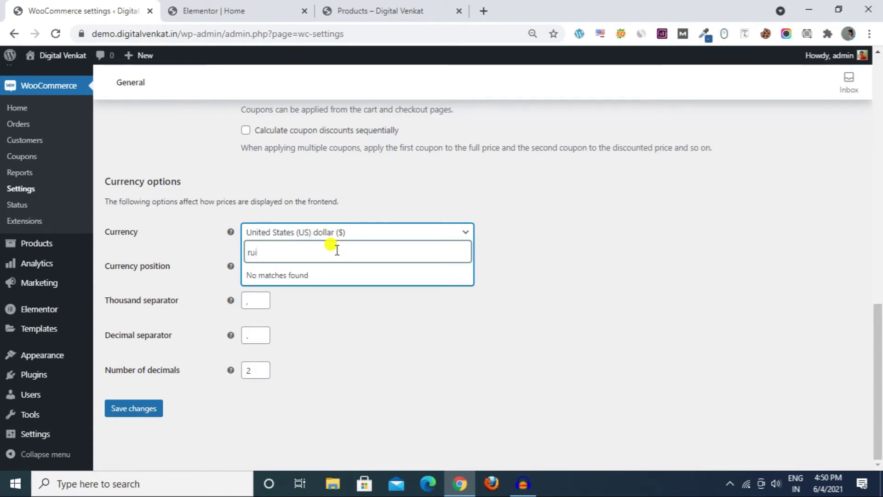
pyautogui.press('BackSpace')
pyautogui.write('p')
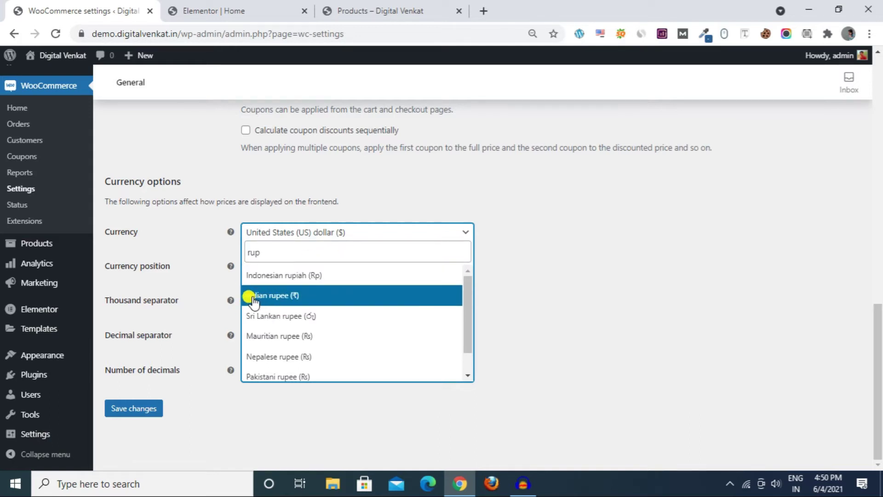
pyautogui.click(281, 299)
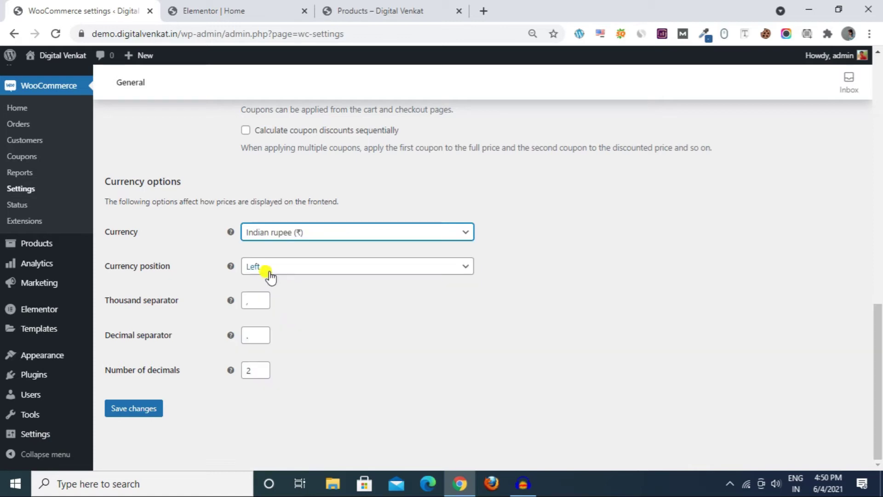
pyautogui.click(147, 414)
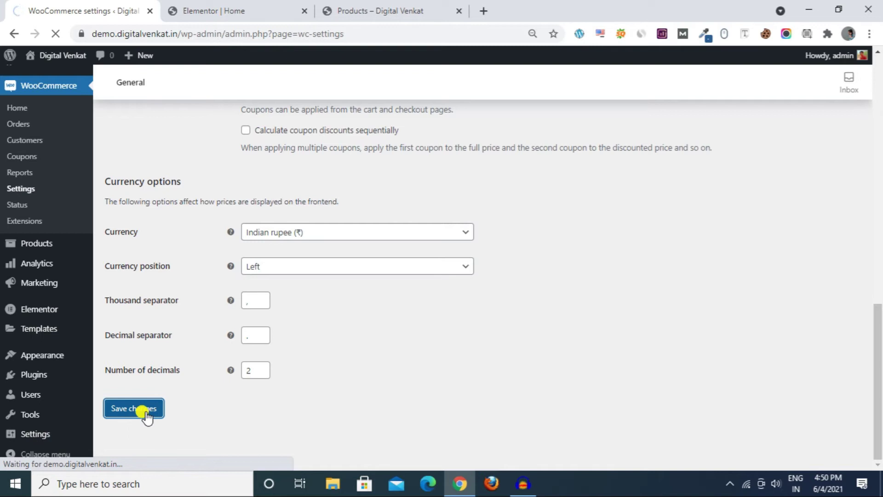
# - Reload the live site's shop page and check the currency symbol on the product prices
pyautogui.click(432, 6)
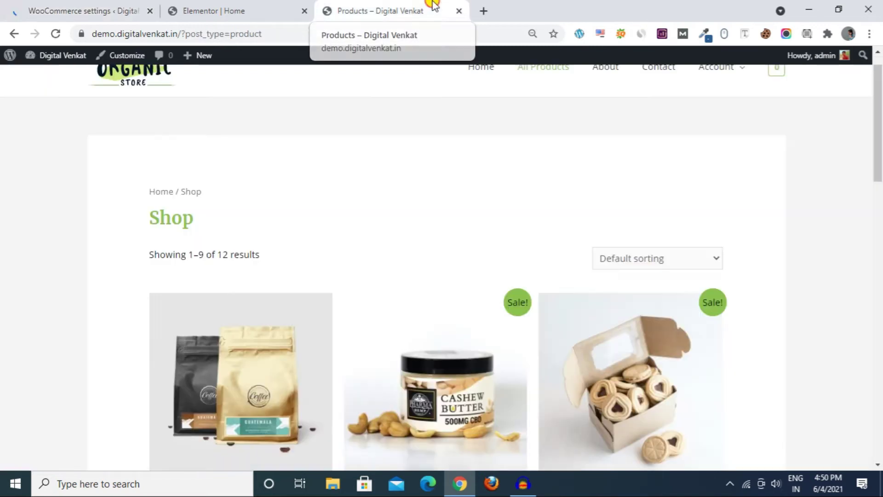
pyautogui.click(56, 34)
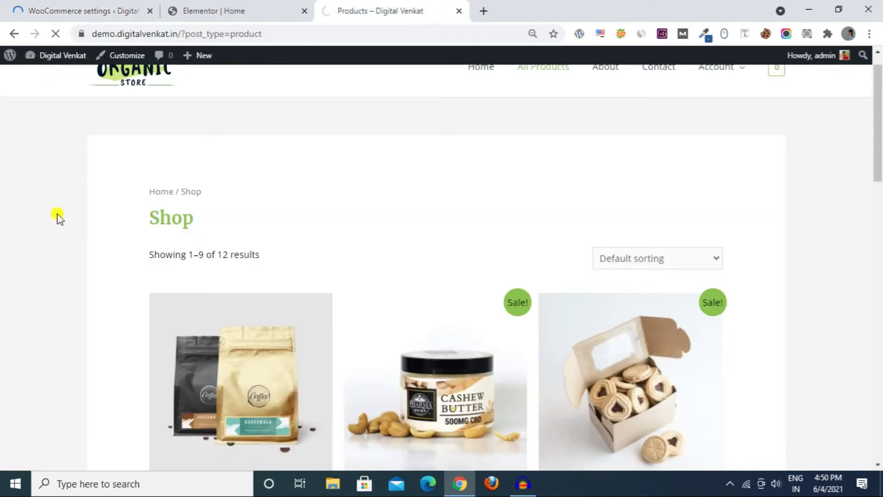
pyautogui.scroll(-4, 57, 220)
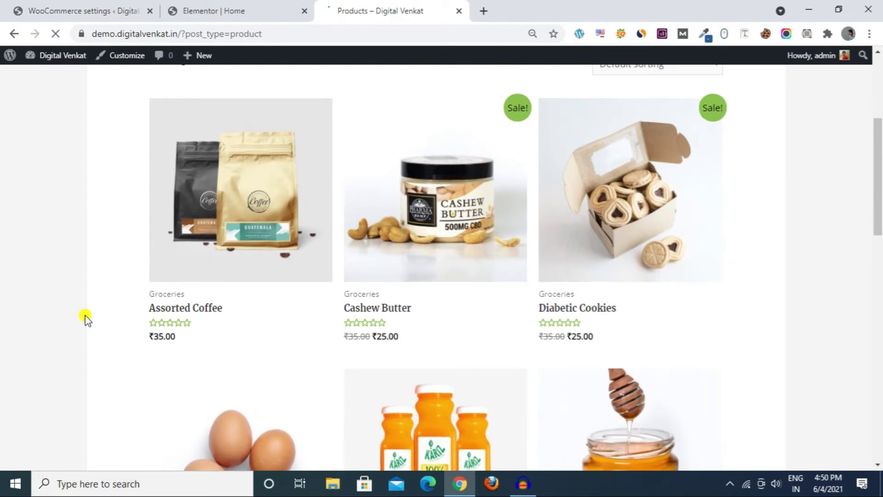
pyautogui.moveTo(151, 338); pyautogui.dragTo(631, 338)
pyautogui.click(631, 336)
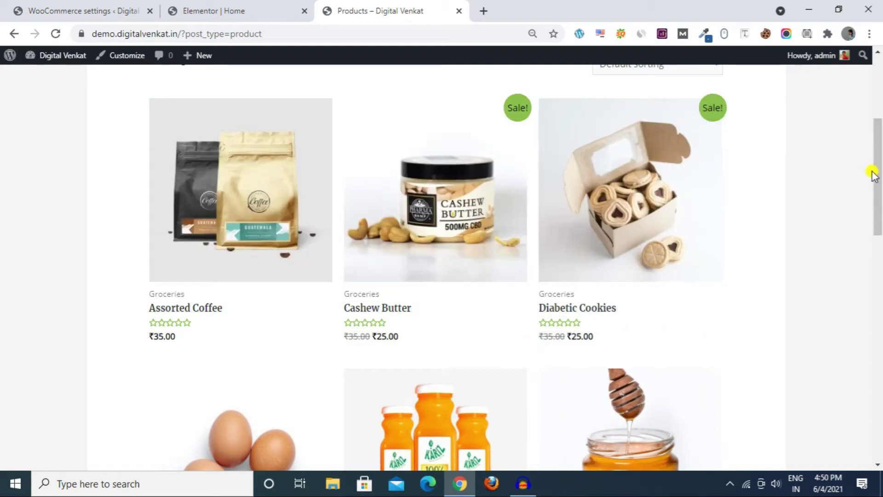
pyautogui.moveTo(873, 172); pyautogui.dragTo(862, 122)
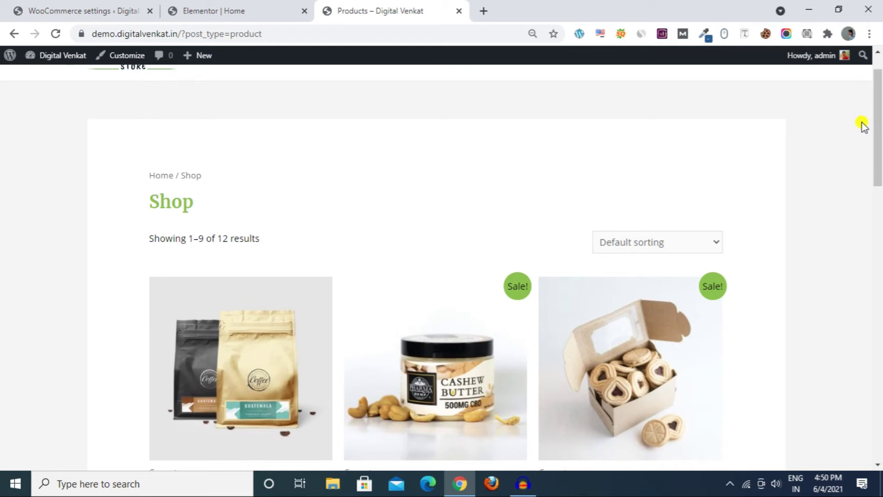
# - Return to the WordPress admin, open the list of all products and look through its entries and prices
pyautogui.click(18, 9)
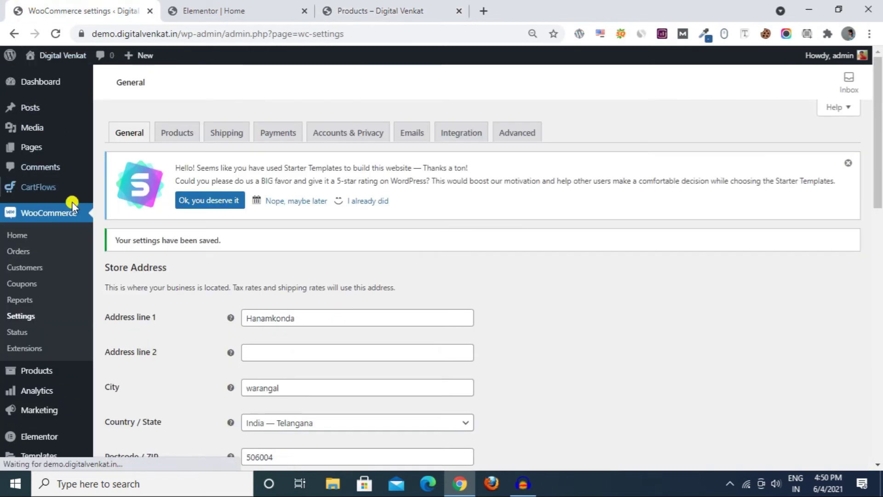
pyautogui.scroll(-3, 55, 304)
pyautogui.moveTo(37, 243)
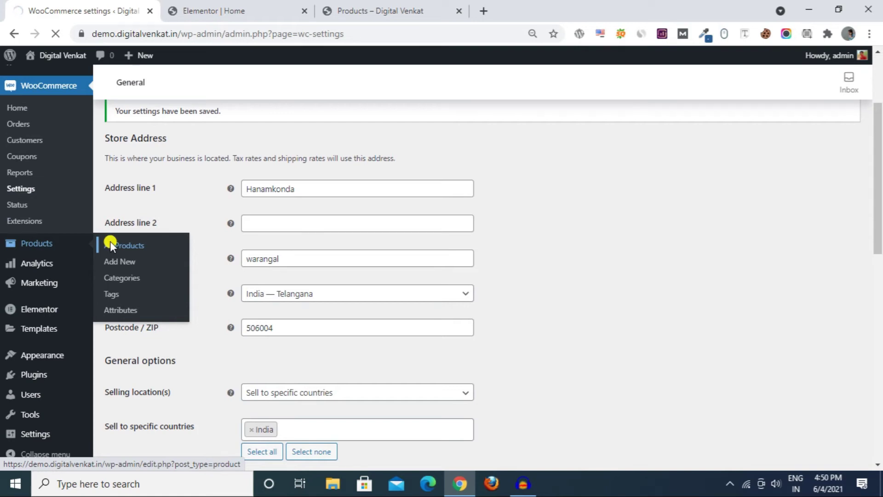
pyautogui.scroll(-8, 251, 271)
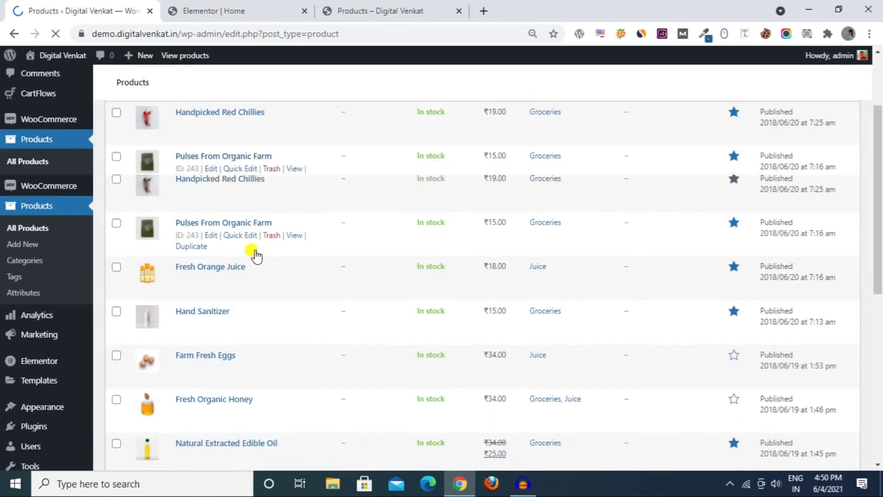
pyautogui.scroll(10, 250, 279)
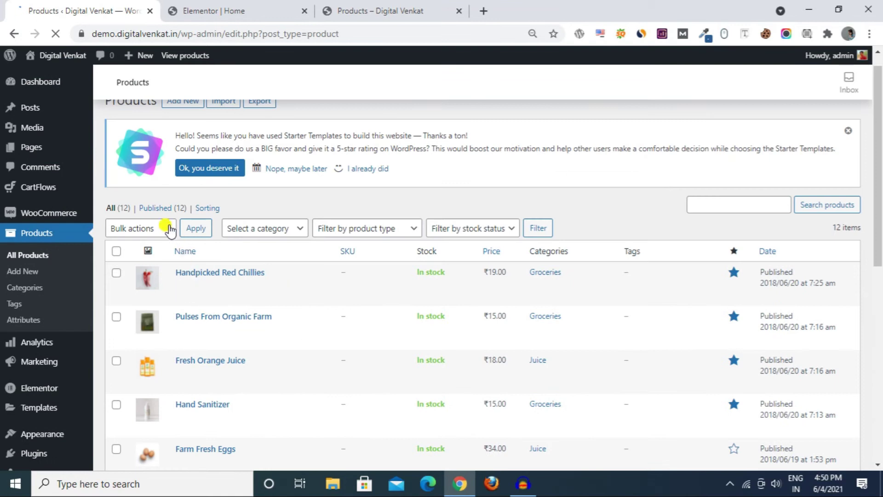
pyautogui.scroll(-5, 275, 363)
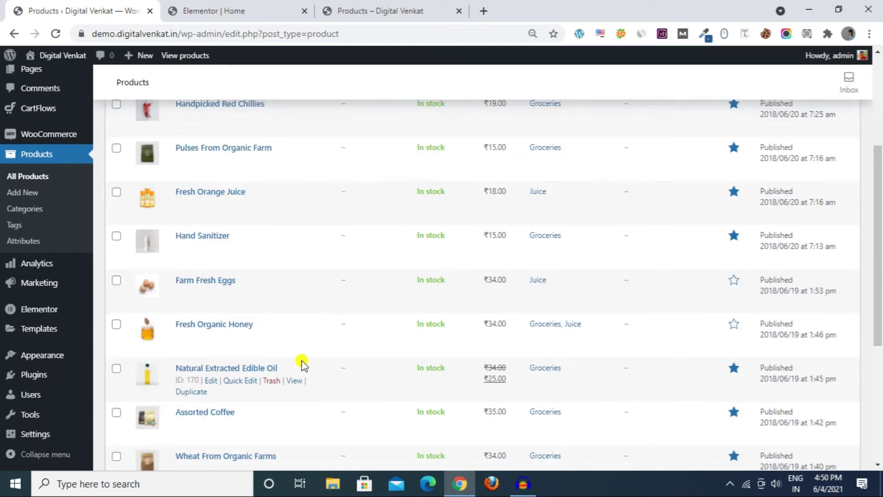
pyautogui.scroll(5, 299, 367)
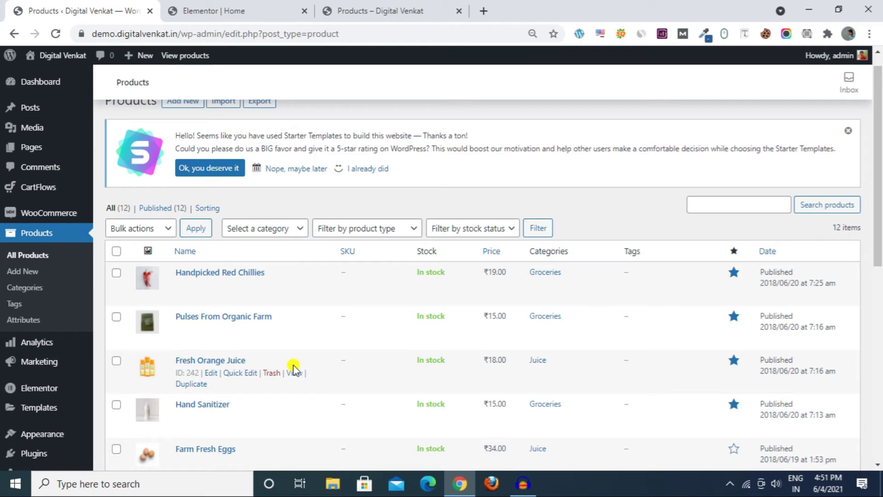
# - Switch to the Amazon.in site, open its "Gift for men" category and browse the items for a sample product
pyautogui.scroll(1, 295, 367)
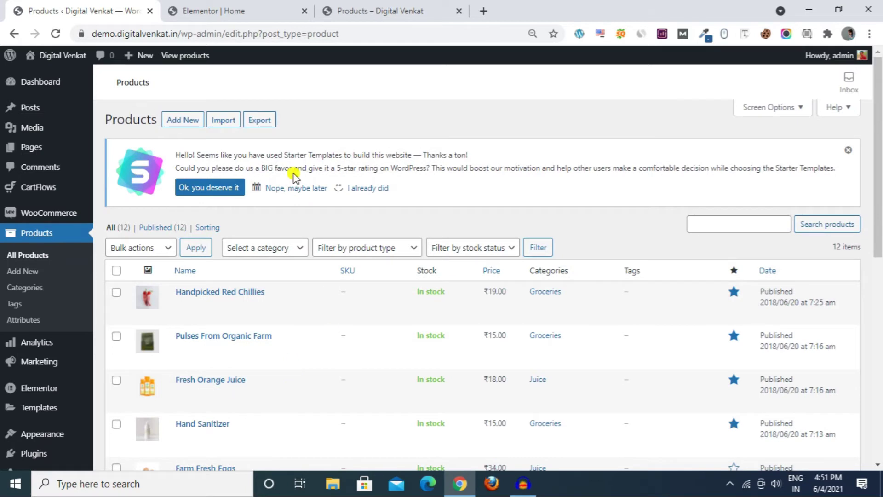
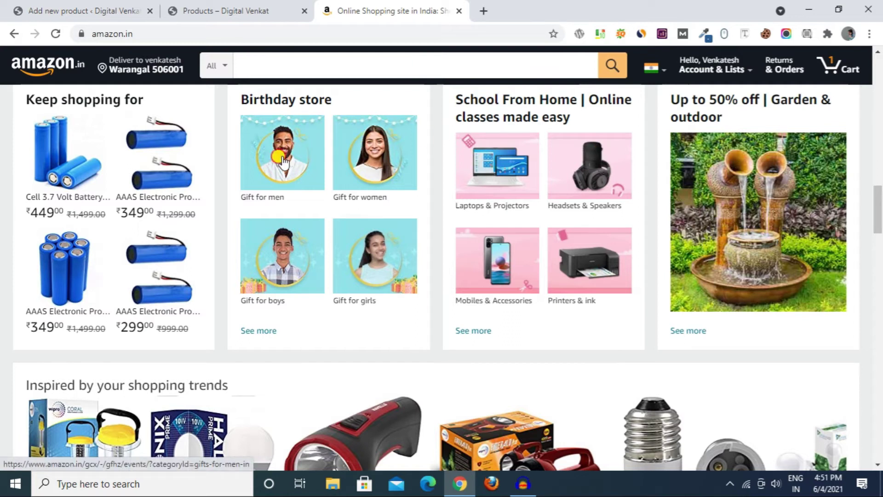
pyautogui.click(292, 185)
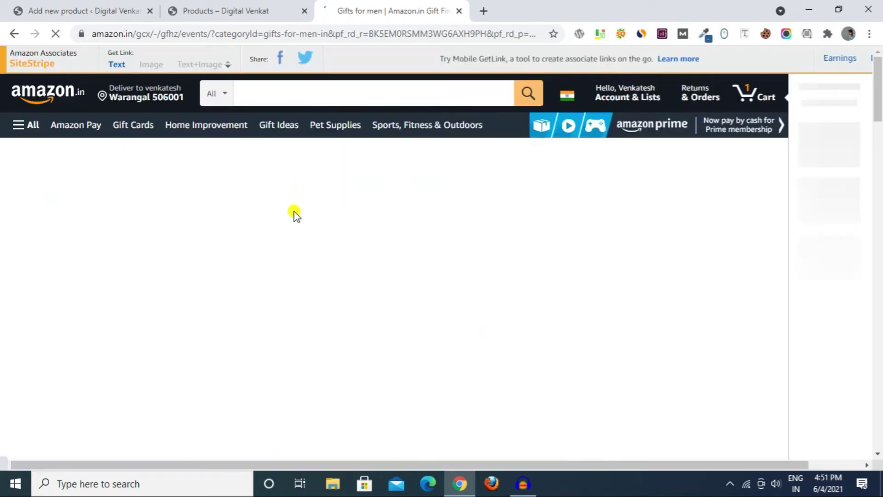
pyautogui.scroll(-6, 345, 370)
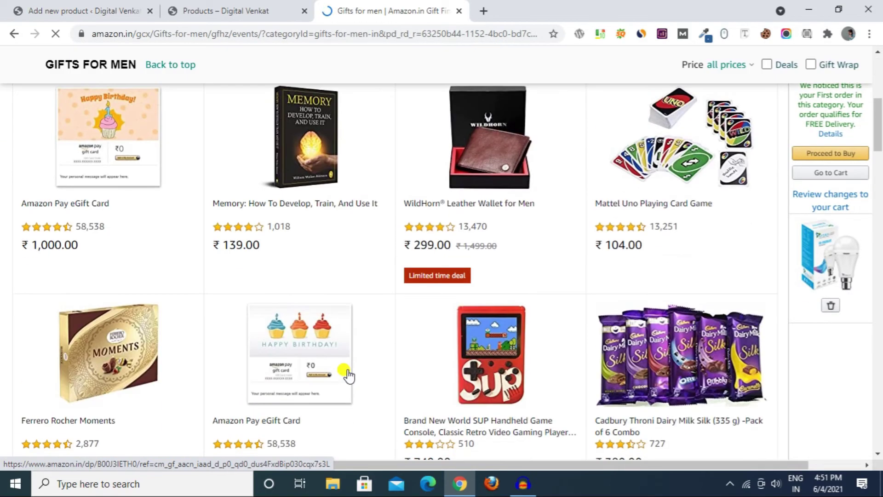
pyautogui.scroll(-20, 348, 374)
pyautogui.scroll(-7, 348, 375)
pyautogui.scroll(12, 348, 375)
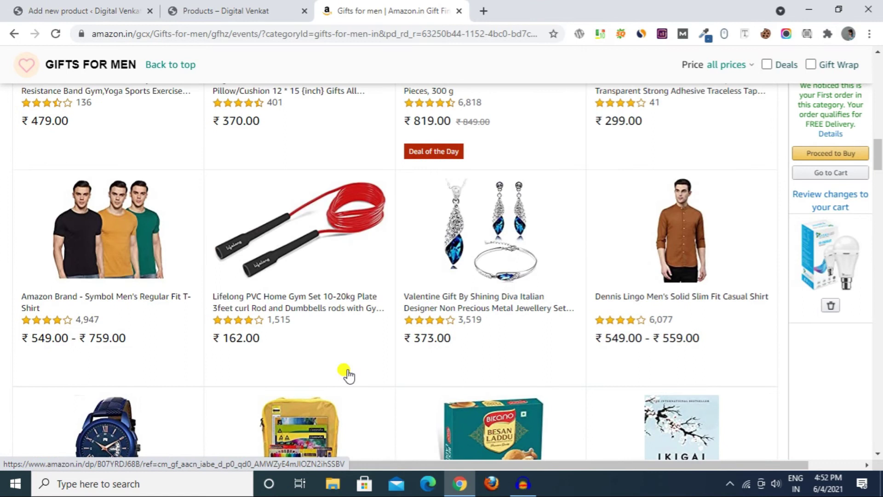
# - Open the "Amazon Brand - Symbol Men's Regular Fit T-Shirt" product and save its main image as a JPEG in Downloads
pyautogui.click(119, 299)
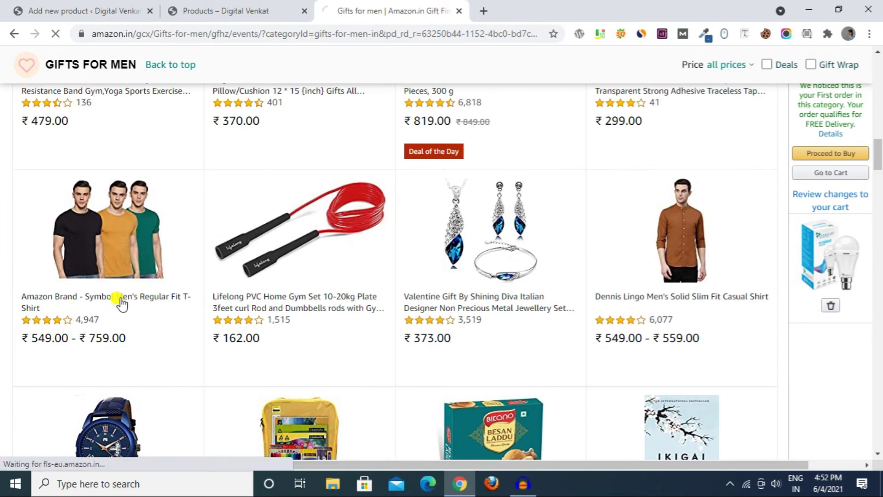
pyautogui.scroll(-5, 455, 319)
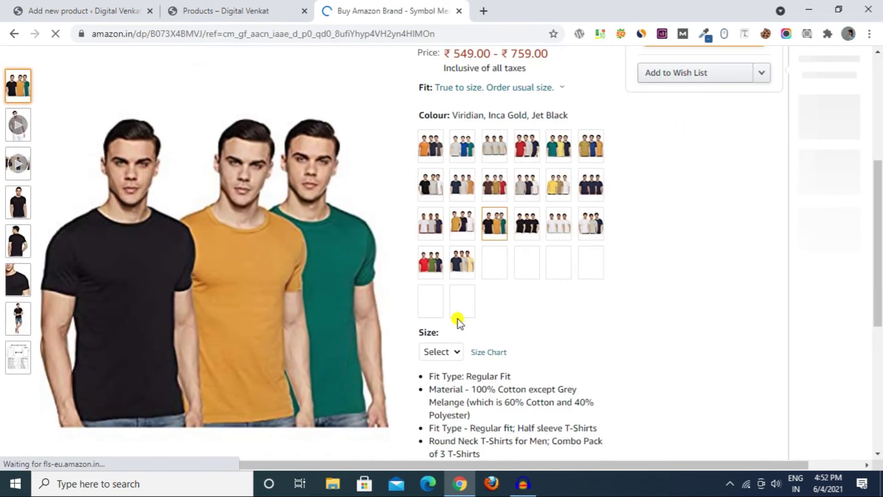
pyautogui.scroll(-15, 457, 319)
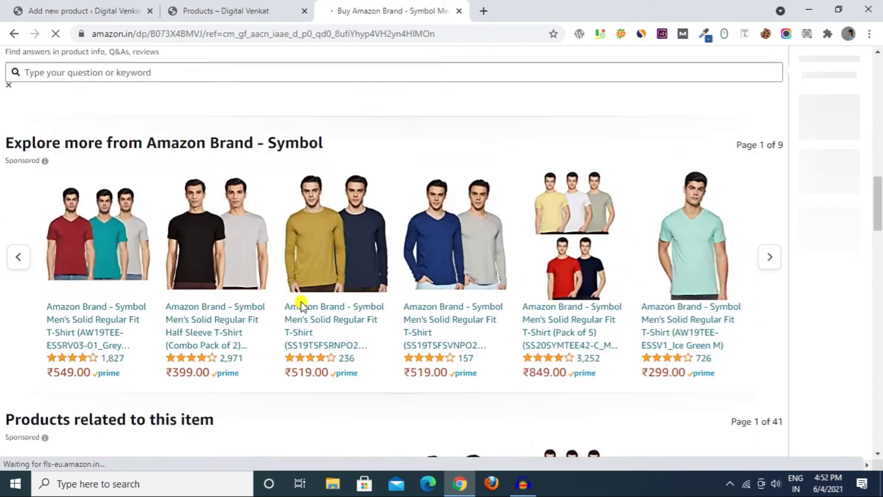
pyautogui.scroll(15, 300, 302)
pyautogui.rightClick(248, 251)
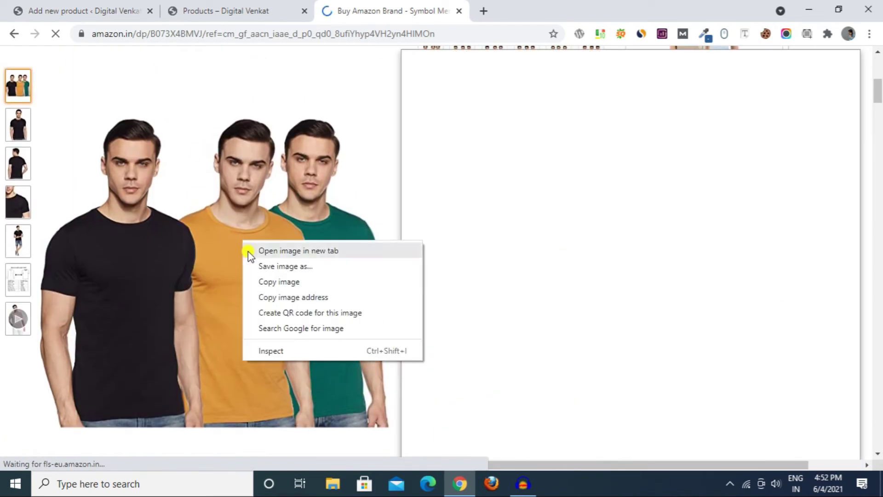
pyautogui.click(259, 267)
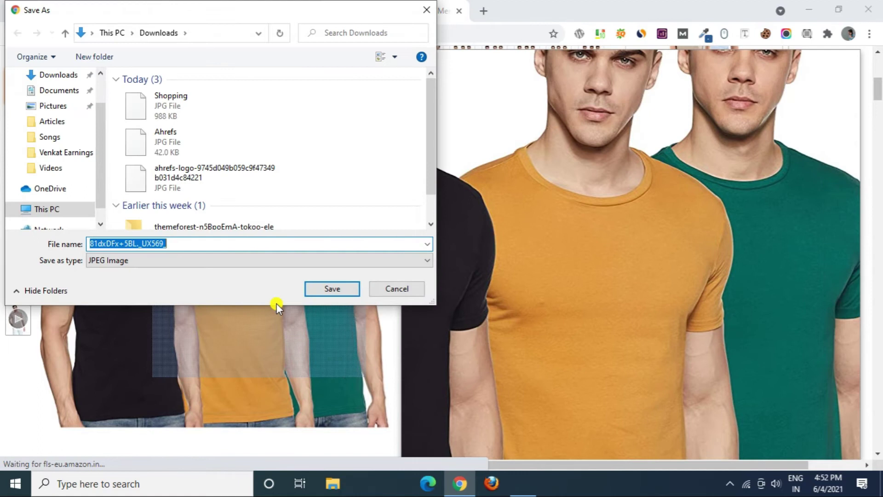
pyautogui.click(322, 288)
# - Copy the T-shirt's title from Amazon into the new WordPress product's name: "Amazon Brand - Symbol Men's Regular Fit T-Shirt"
pyautogui.click(61, 13)
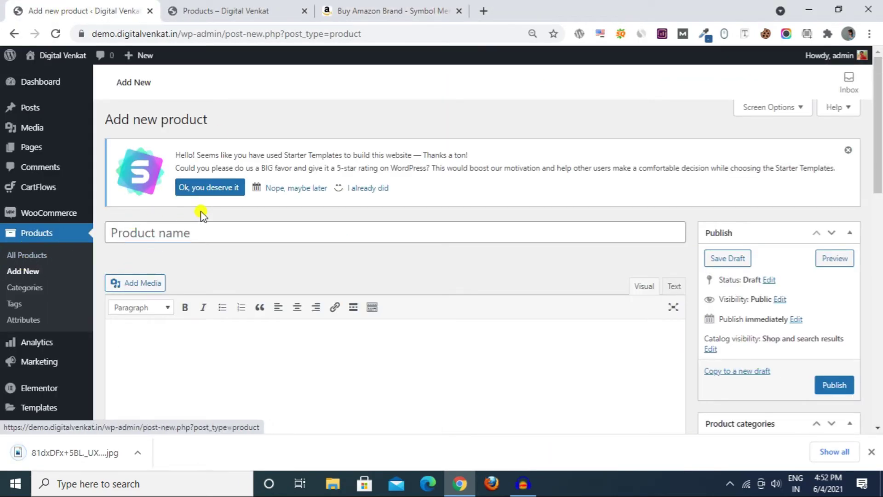
pyautogui.click(184, 231)
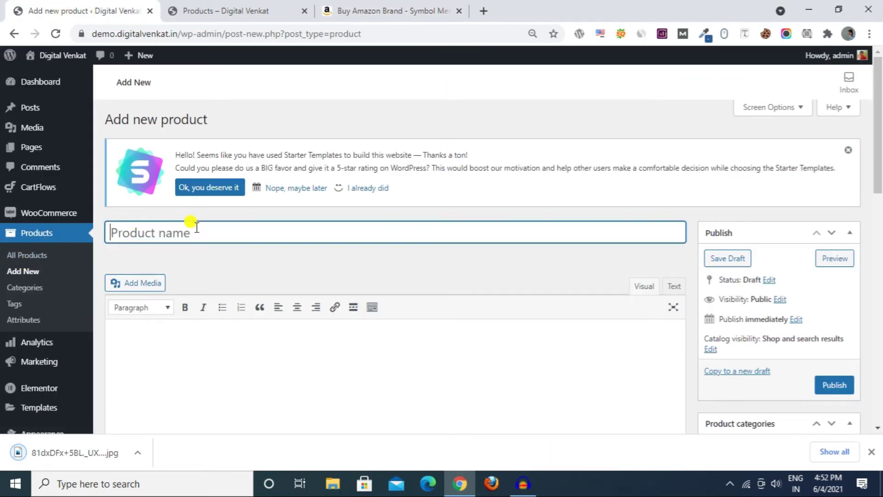
pyautogui.click(363, 11)
pyautogui.scroll(3, 483, 207)
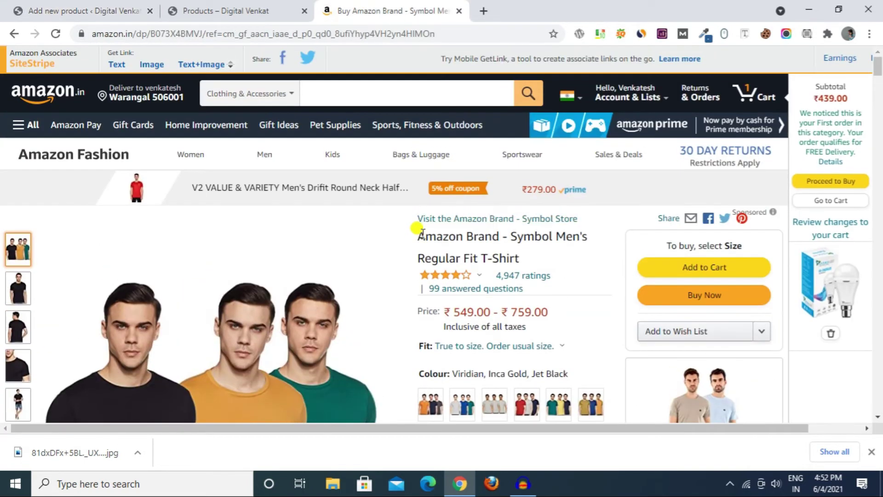
pyautogui.moveTo(419, 240); pyautogui.dragTo(521, 259)
pyautogui.rightClick(506, 252)
pyautogui.click(522, 265)
pyautogui.click(124, 6)
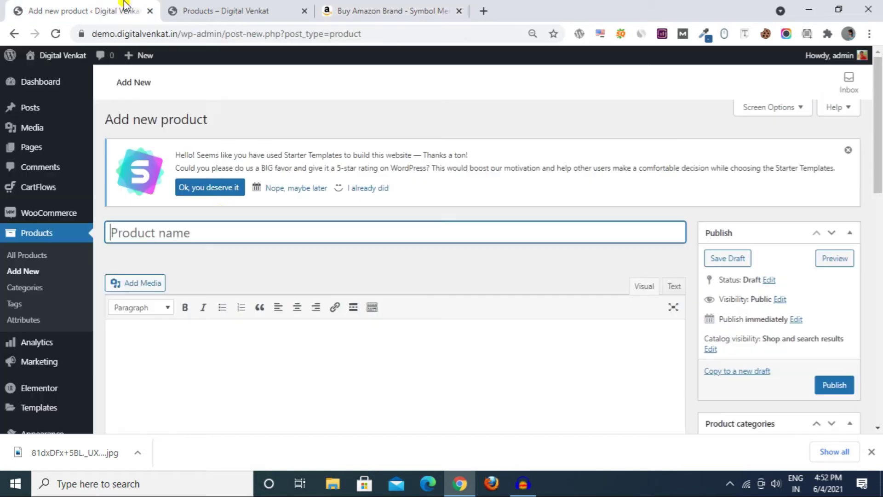
pyautogui.rightClick(228, 234)
pyautogui.click(292, 338)
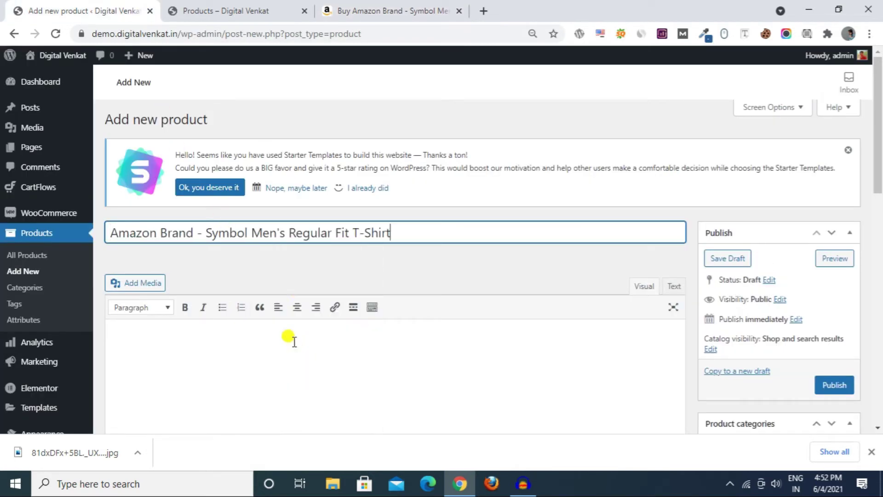
# - Compare the new product's category options with the Amazon Fashion categories, and return to the WordPress product editor
pyautogui.scroll(-4, 402, 230)
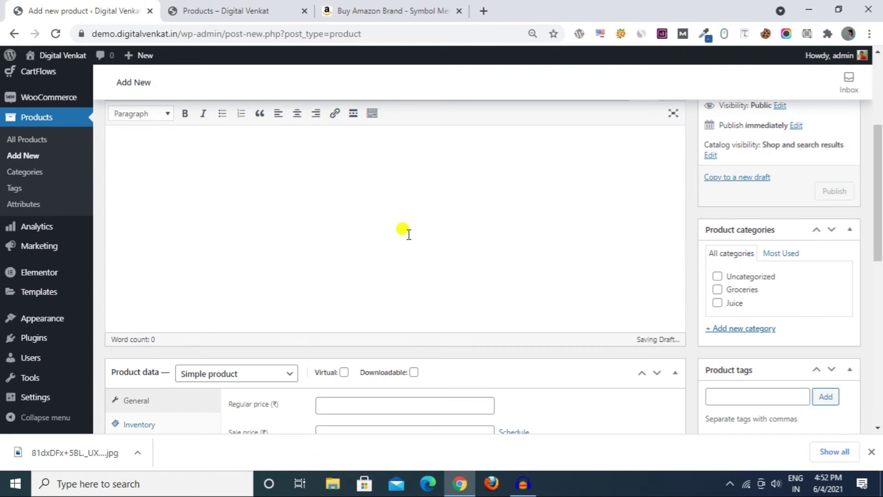
pyautogui.click(387, 11)
pyautogui.click(138, 9)
pyautogui.scroll(1, 667, 260)
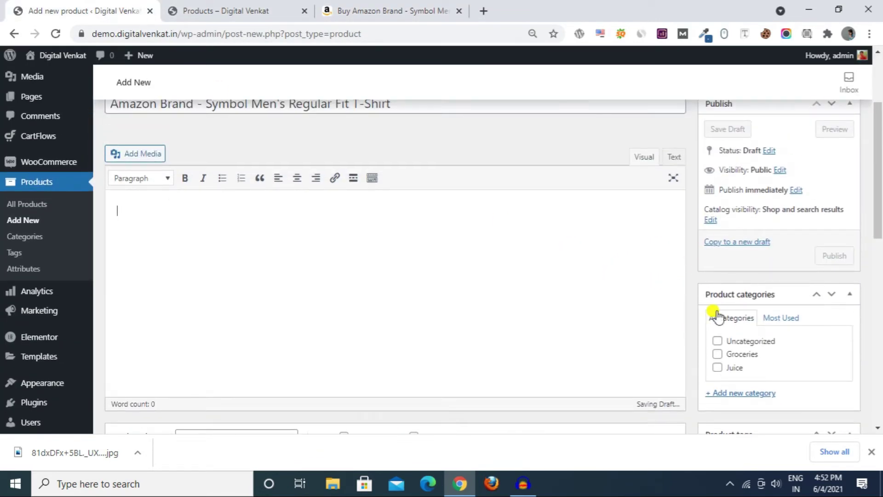
pyautogui.click(395, 6)
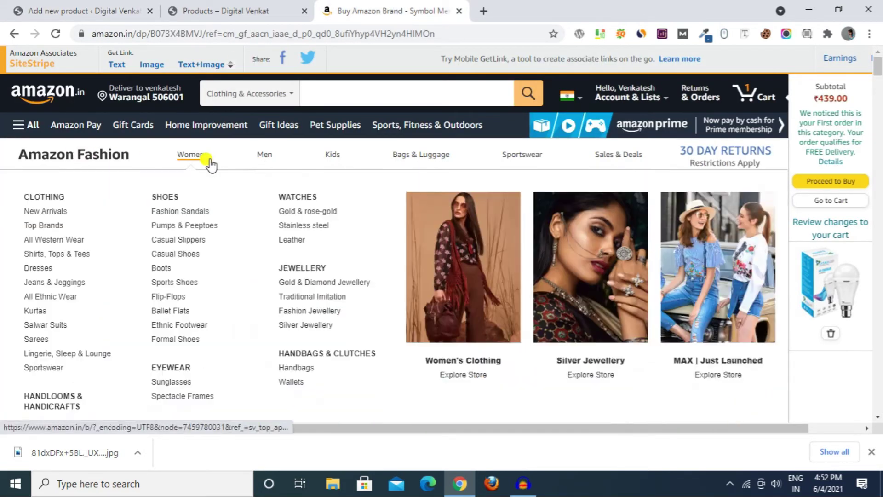
pyautogui.hotkey('ctrl', '1')
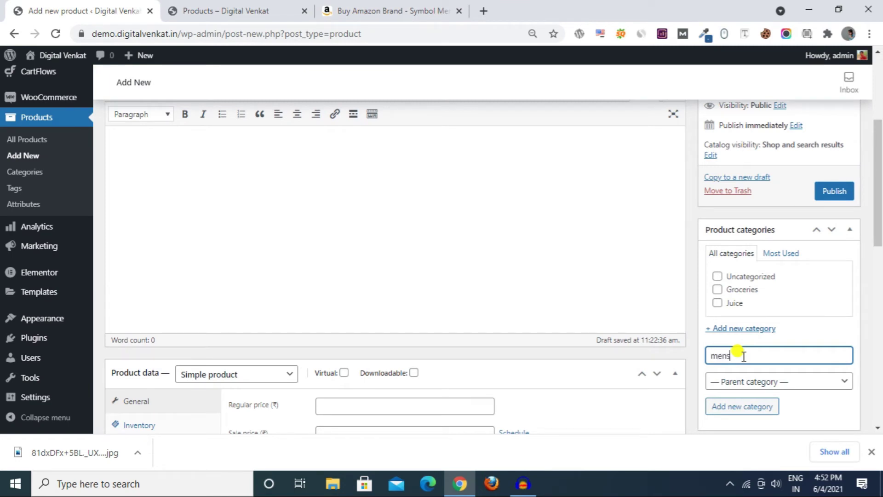
# - Add a new product category named "mens" and assign it to the T-shirt product
pyautogui.click(747, 410)
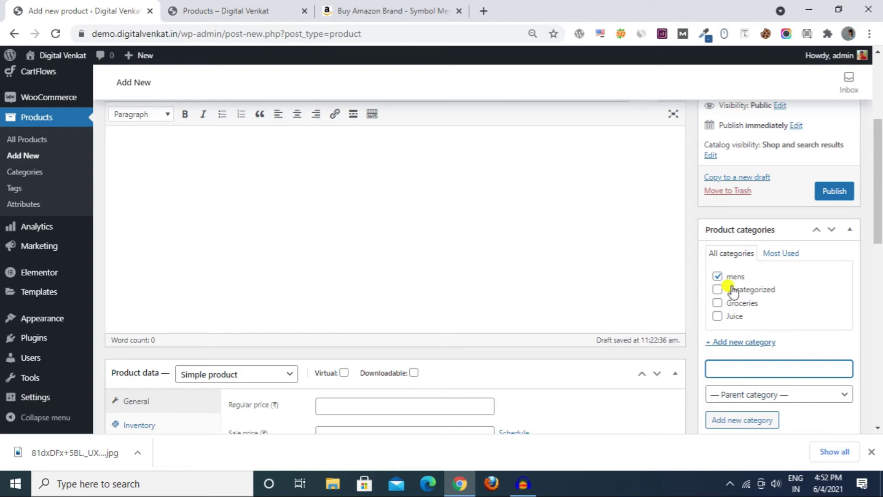
pyautogui.scroll(3, 658, 267)
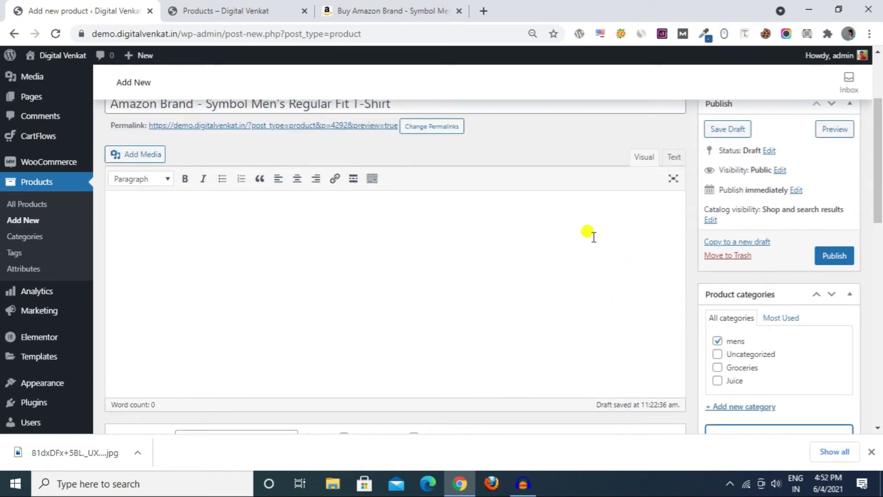
pyautogui.click(420, 7)
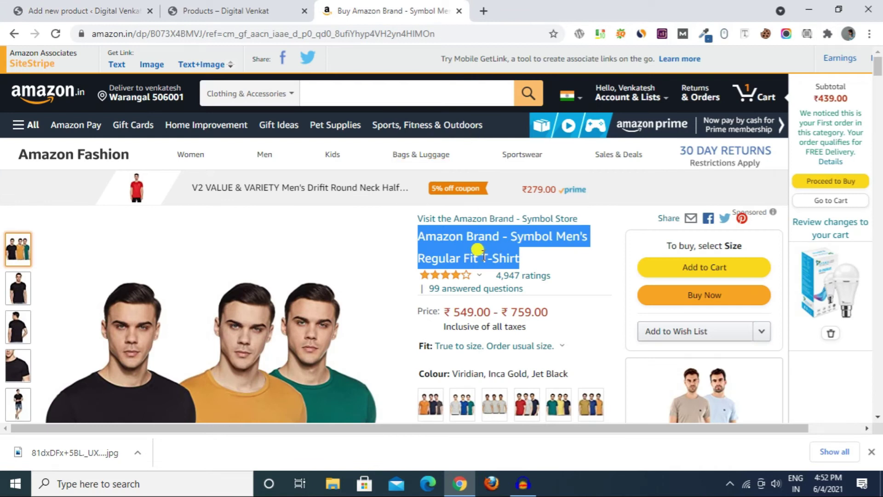
pyautogui.click(124, 6)
pyautogui.scroll(-5, 360, 252)
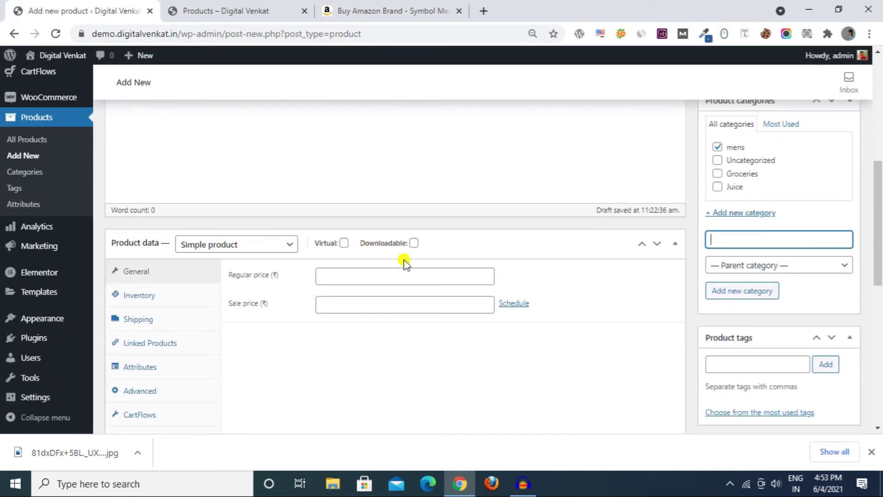
pyautogui.scroll(4, 289, 248)
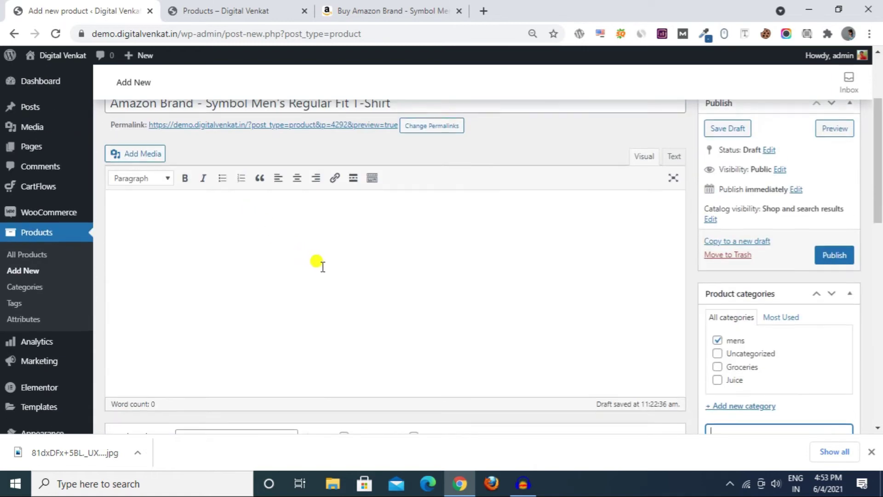
# - Copy the bullet-point product details from the Amazon T-shirt listing into the product short description
pyautogui.scroll(-6, 317, 264)
pyautogui.scroll(-5, 322, 271)
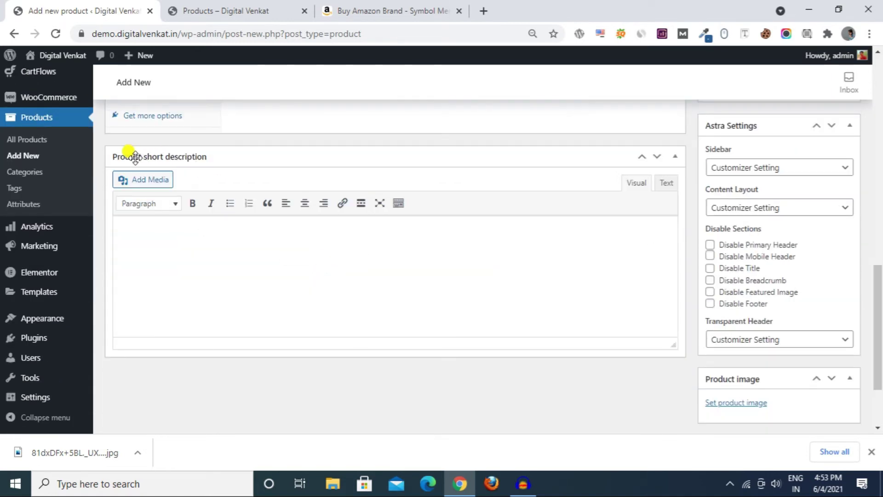
pyautogui.click(344, 9)
pyautogui.scroll(-5, 542, 246)
pyautogui.scroll(-7, 562, 246)
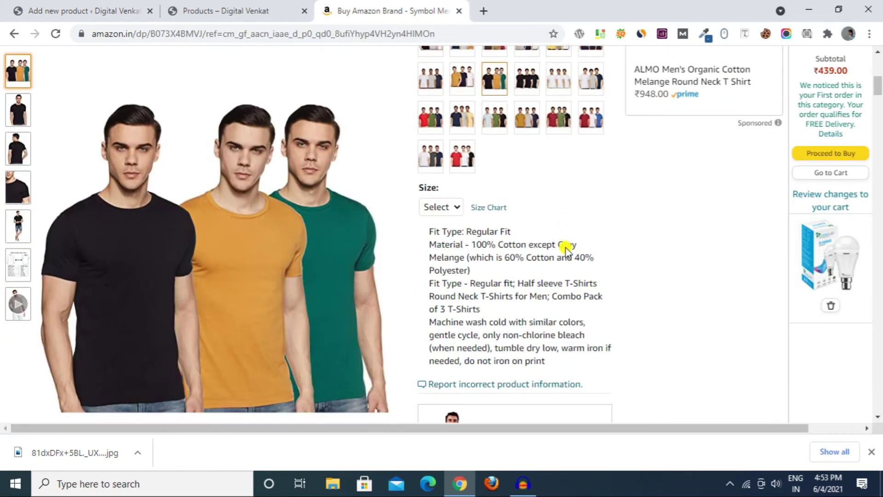
pyautogui.moveTo(430, 119); pyautogui.dragTo(554, 247)
pyautogui.rightClick(507, 181)
pyautogui.click(524, 184)
pyautogui.click(79, 10)
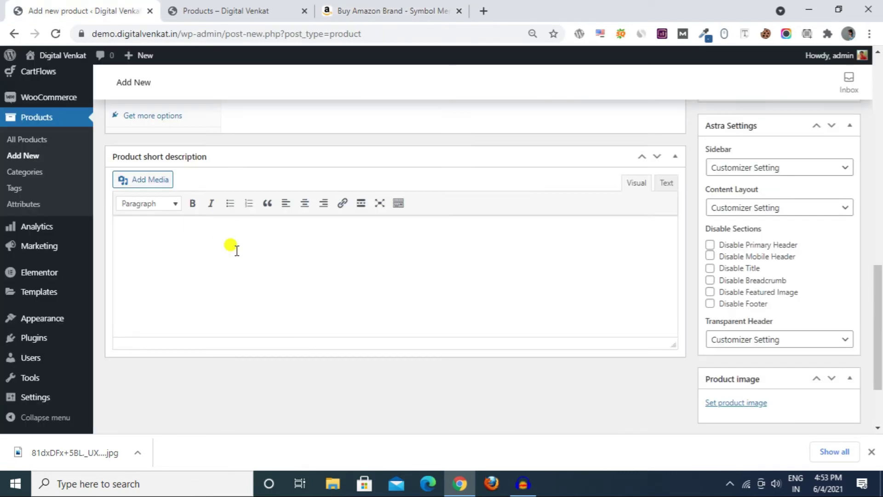
pyautogui.hotkey('ctrl', 'v')
# - Compare the price range on the Amazon T-shirt listing with the price fields in the product data
pyautogui.click(325, 11)
pyautogui.click(122, 9)
pyautogui.scroll(5, 473, 357)
pyautogui.scroll(2, 473, 357)
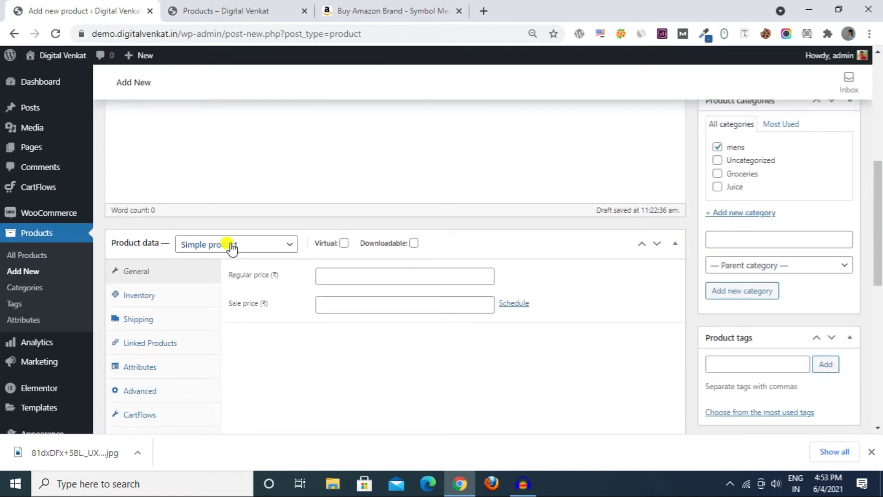
pyautogui.click(430, 6)
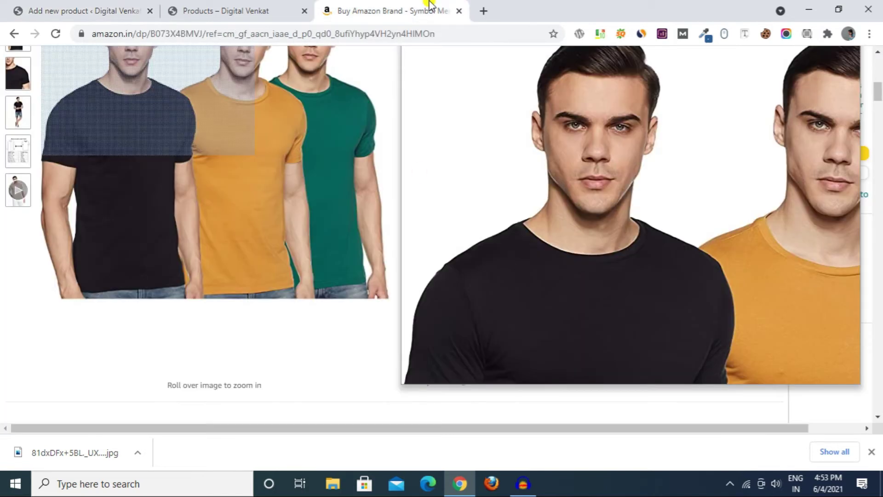
pyautogui.scroll(10, 496, 252)
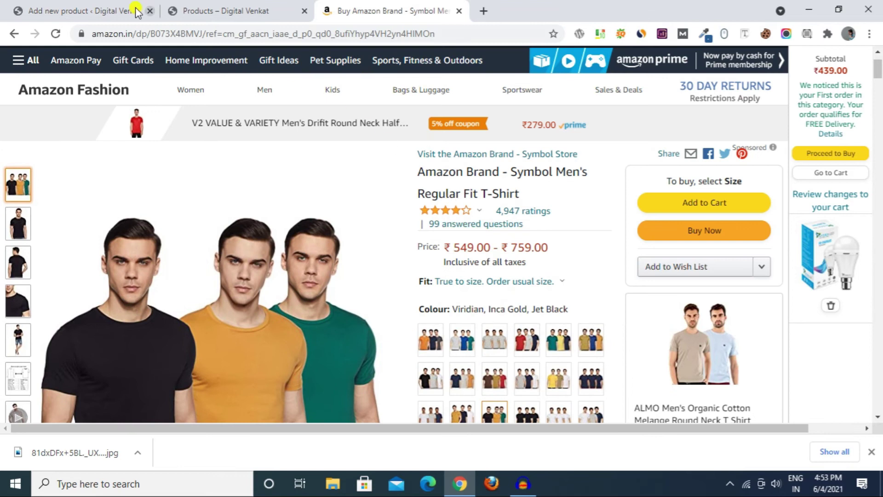
pyautogui.click(137, 12)
pyautogui.scroll(-2, 365, 207)
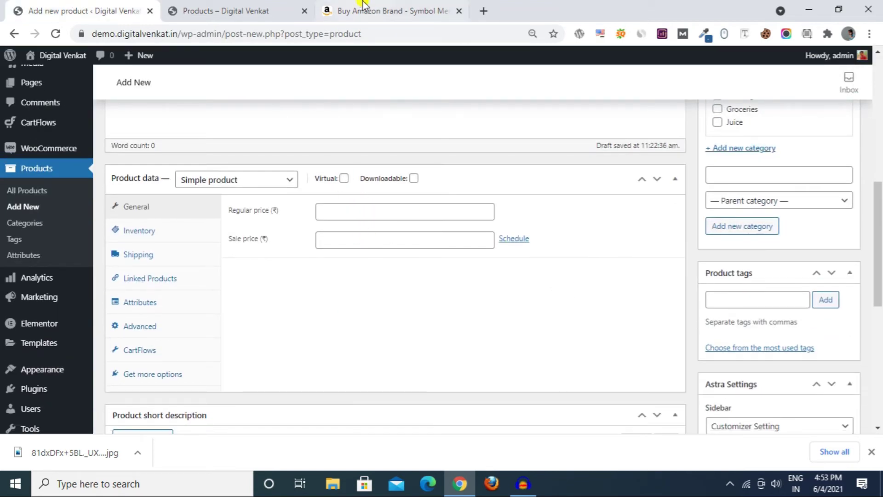
# - Set the product's regular price to 759, taken from the upper price on the Amazon listing
pyautogui.click(349, 10)
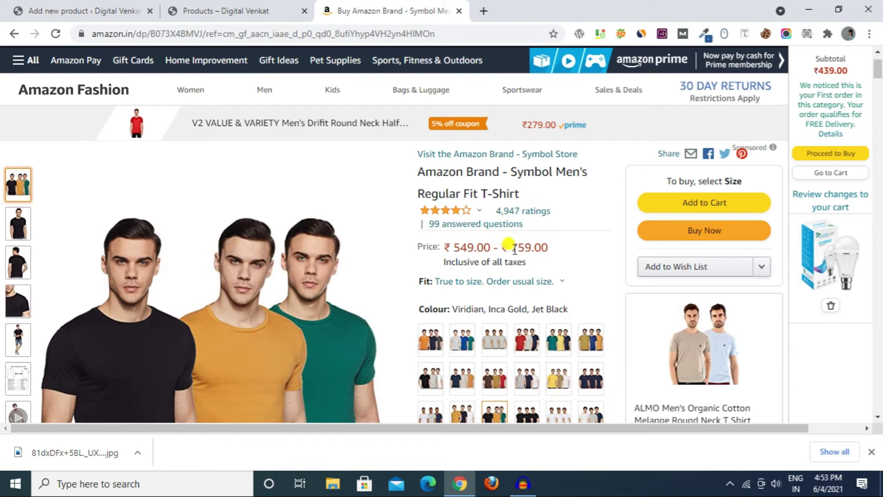
pyautogui.moveTo(507, 241); pyautogui.dragTo(536, 241)
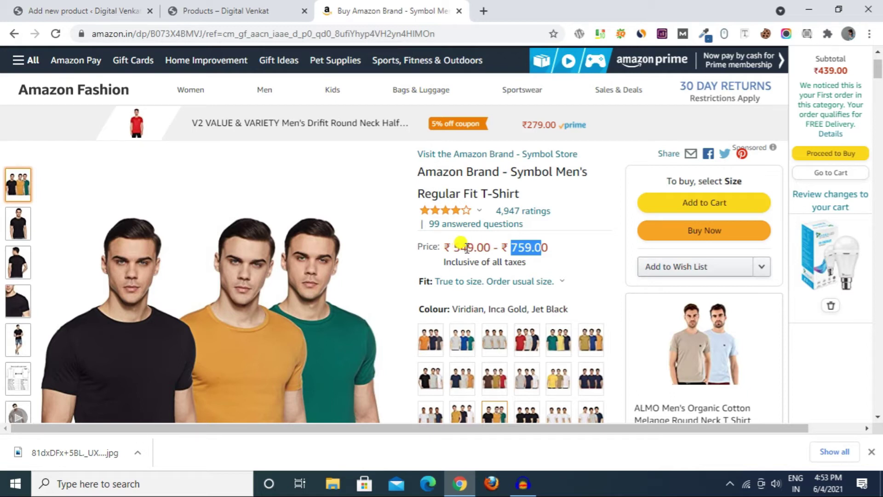
pyautogui.click(578, 244)
pyautogui.moveTo(507, 239); pyautogui.dragTo(524, 239)
pyautogui.click(133, 10)
pyautogui.click(206, 217)
pyautogui.click(390, 11)
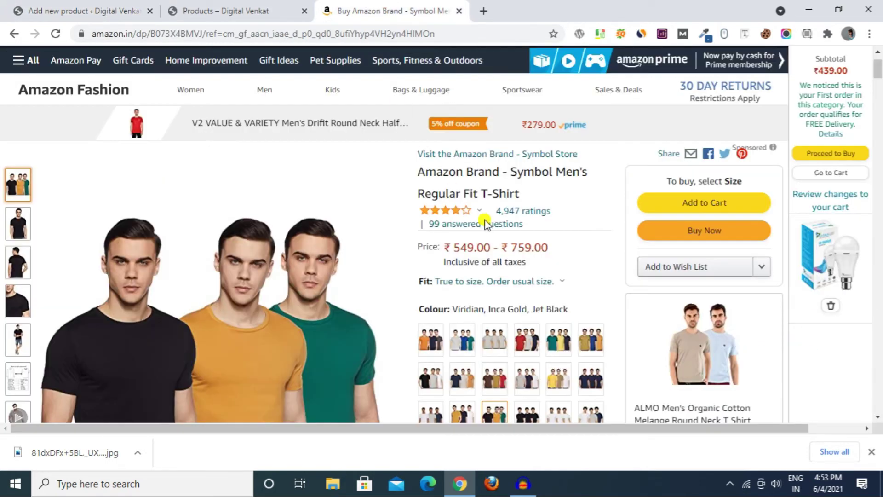
pyautogui.moveTo(513, 243); pyautogui.dragTo(467, 247)
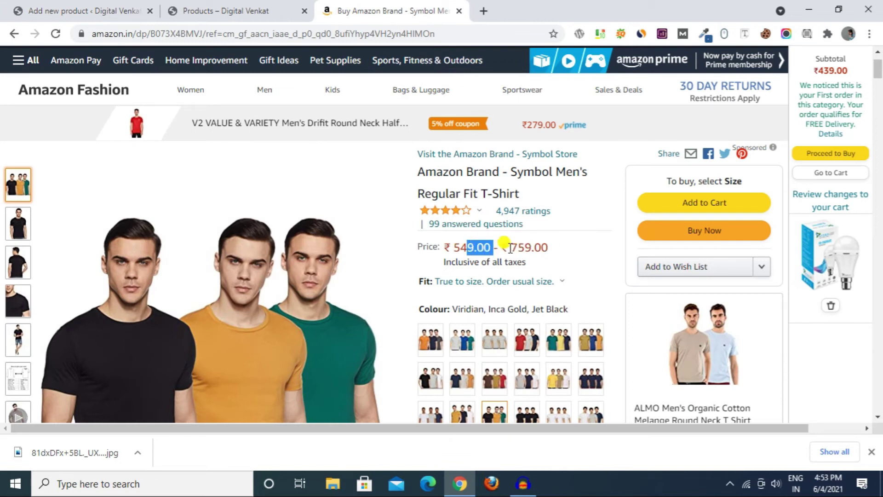
pyautogui.click(103, 9)
pyautogui.click(355, 210)
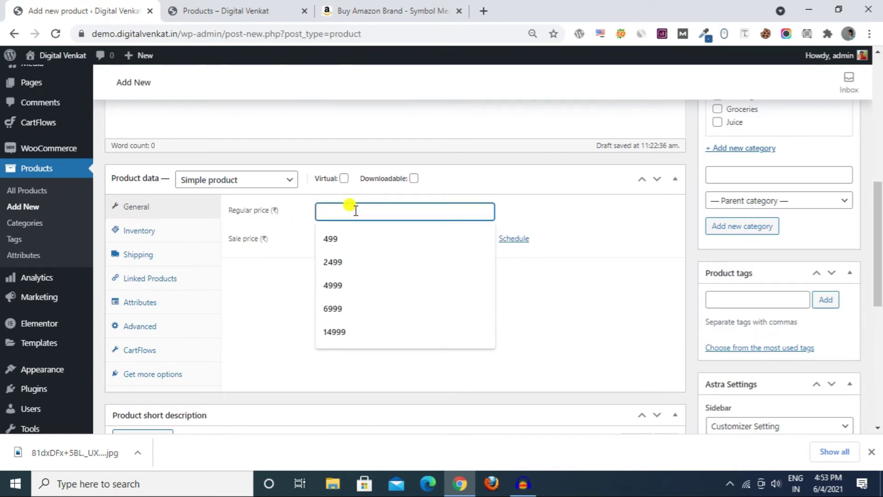
pyautogui.write('759')
# - Set the product's sale price to 549, taken from the lower price on the Amazon listing
pyautogui.click(384, 9)
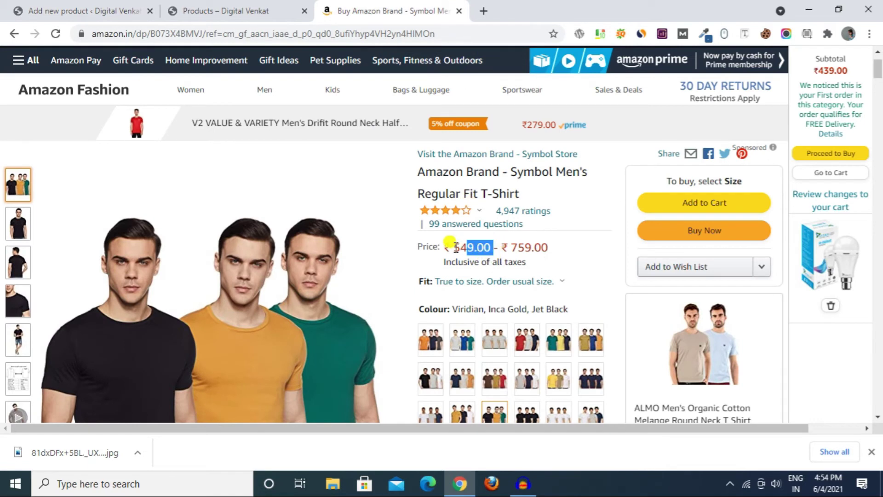
pyautogui.click(98, 10)
pyautogui.click(343, 240)
pyautogui.write('549')
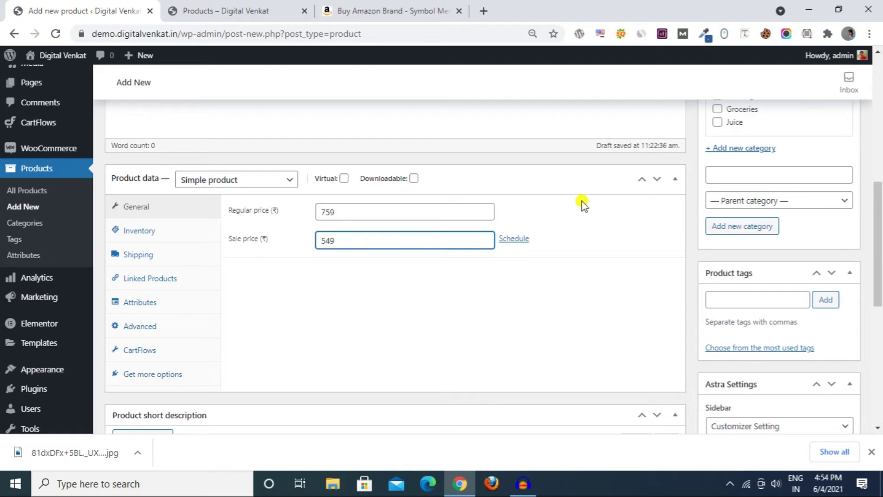
pyautogui.click(570, 181)
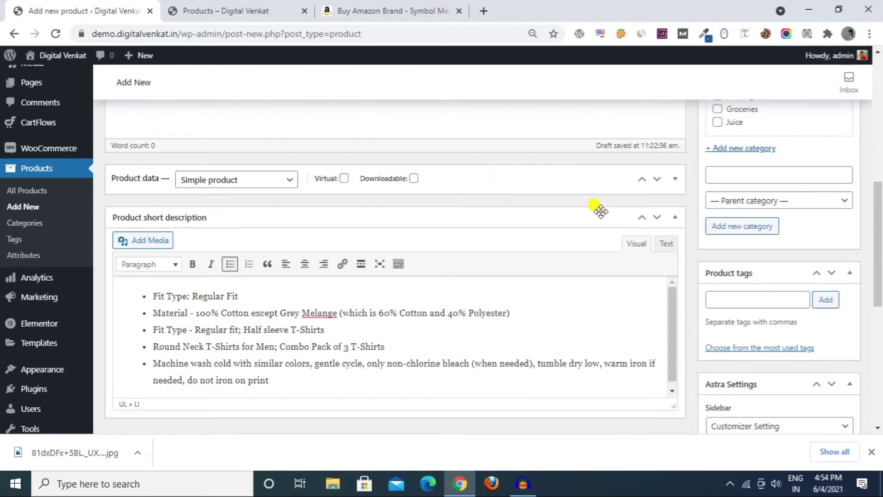
pyautogui.click(673, 178)
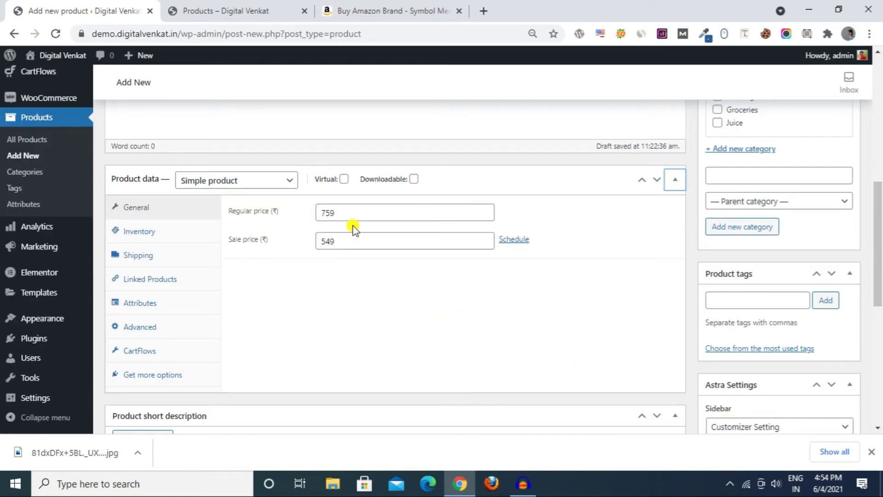
# - Open the product's inventory settings and look through the Amazon listing for matching stock details
pyautogui.click(154, 235)
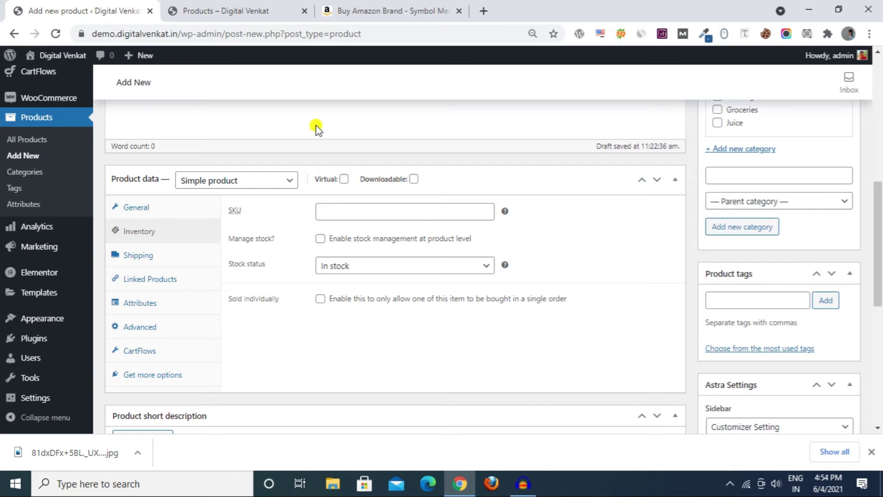
pyautogui.click(368, 11)
pyautogui.scroll(-10, 558, 170)
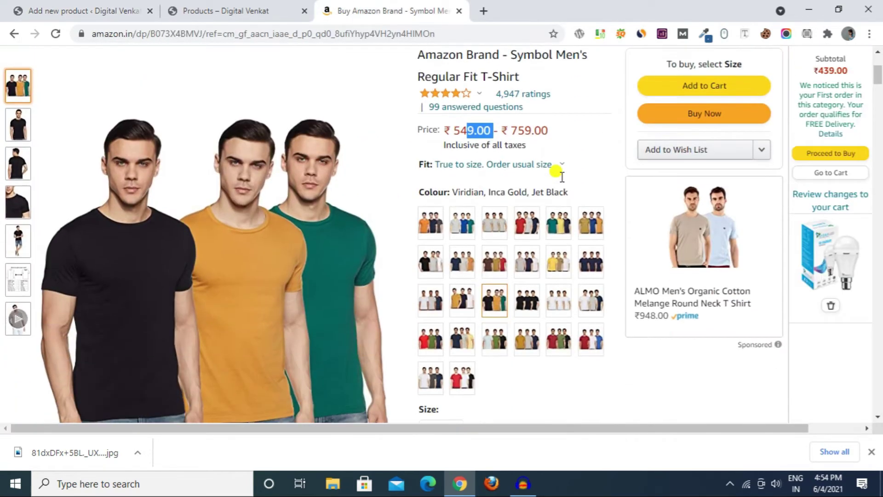
pyautogui.scroll(-4, 583, 222)
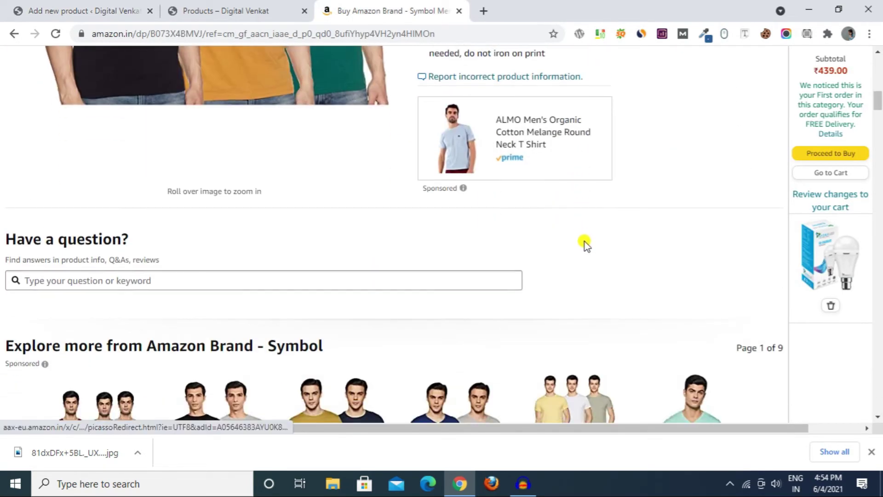
pyautogui.scroll(6, 583, 244)
pyautogui.scroll(10, 539, 262)
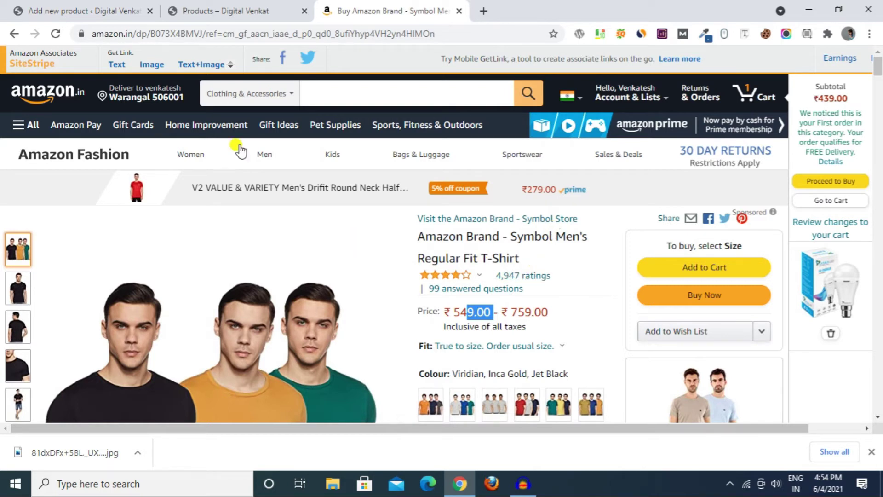
# - Enable stock management at product level and set the stock quantity to 100, leaving the SKU empty
pyautogui.click(55, 12)
pyautogui.click(373, 214)
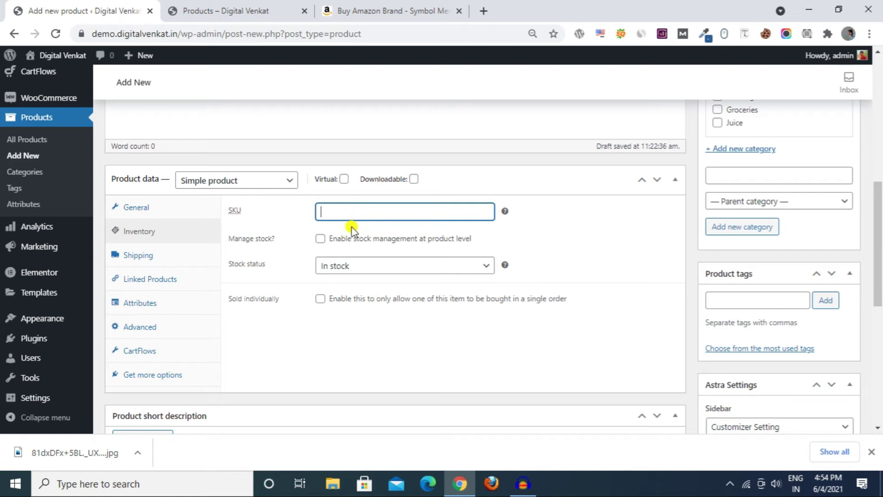
pyautogui.click(321, 239)
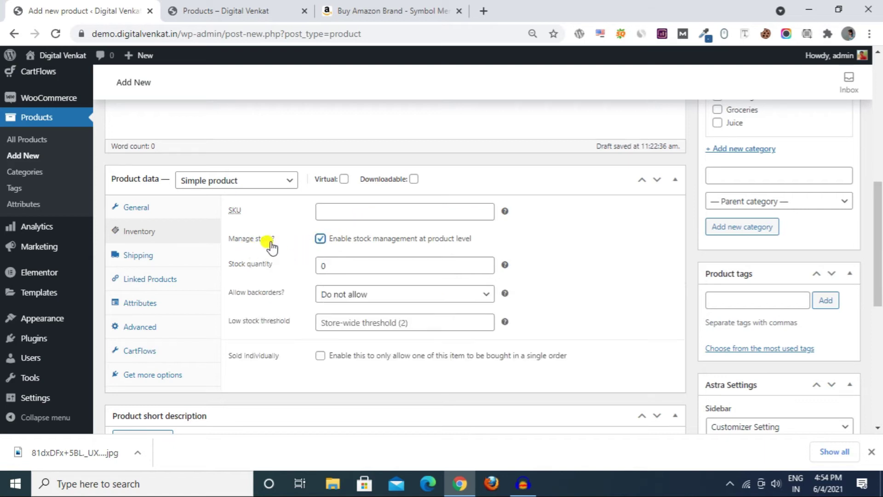
pyautogui.click(324, 266)
pyautogui.click(407, 6)
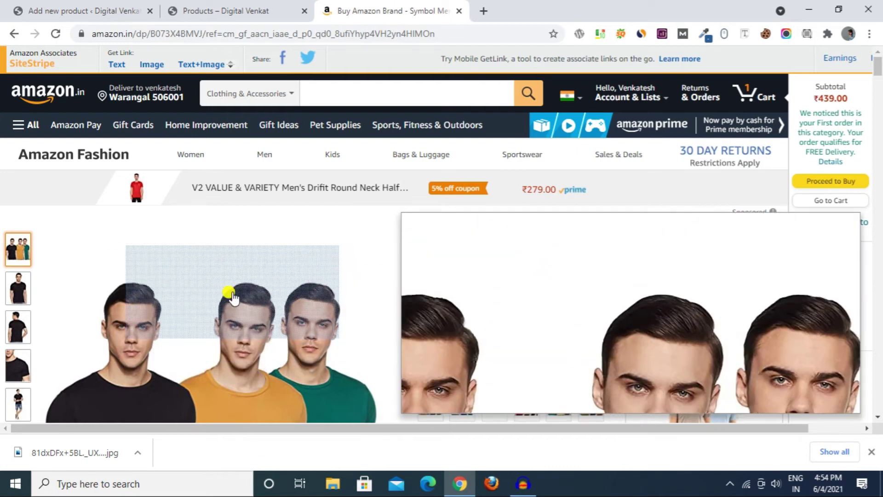
pyautogui.click(94, 10)
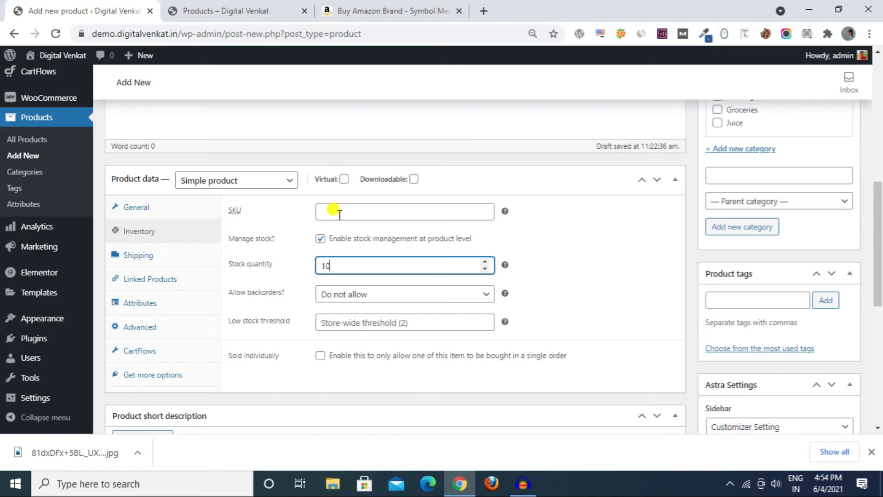
pyautogui.click(597, 244)
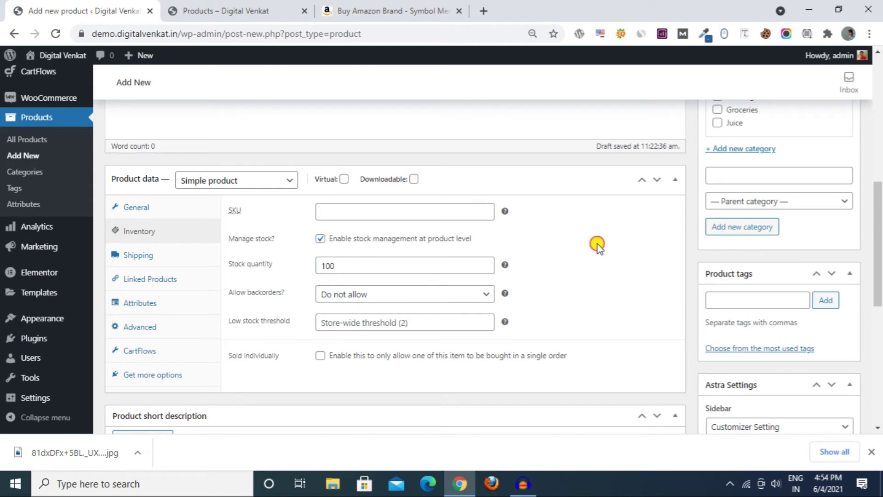
# - Review the backorder options and the low stock threshold field in the inventory settings
pyautogui.click(344, 295)
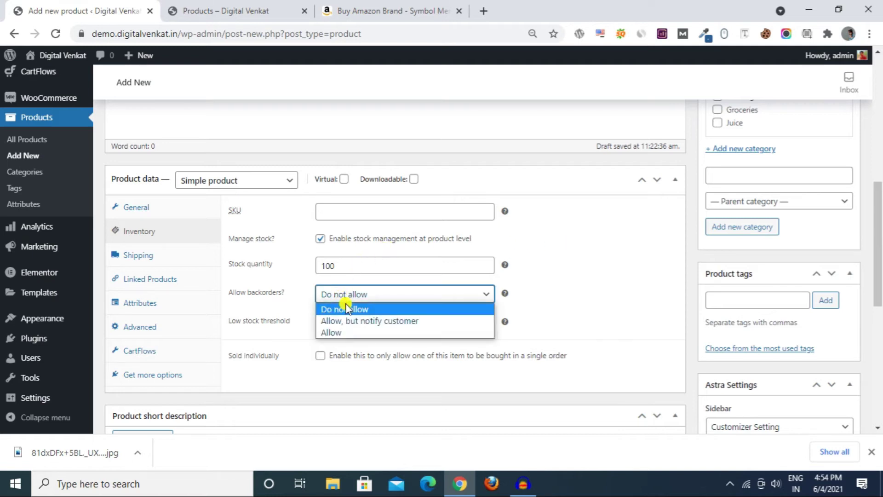
pyautogui.click(565, 271)
pyautogui.click(377, 317)
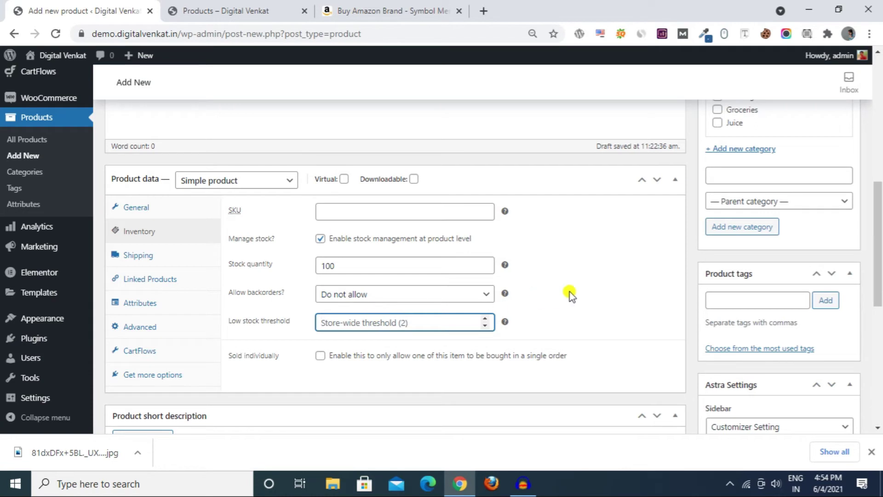
# - Open the product's shipping settings and check the Amazon listing alongside the weight and dimension fields
pyautogui.click(174, 256)
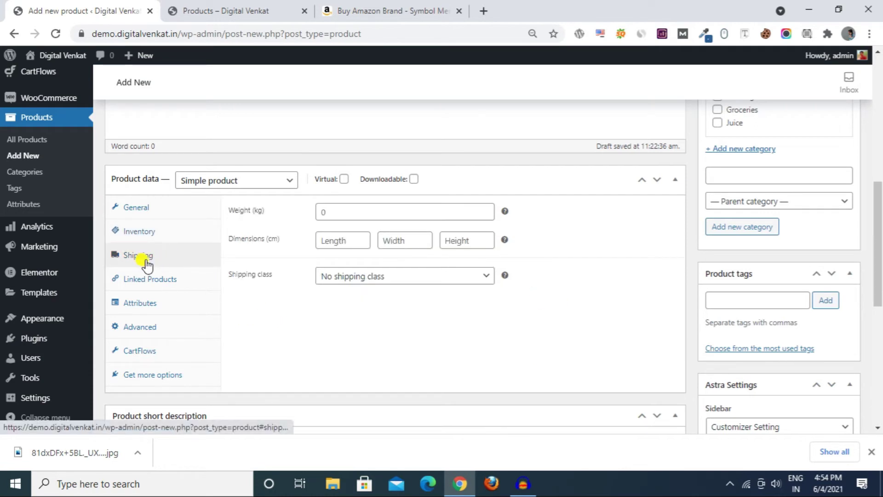
pyautogui.click(413, 8)
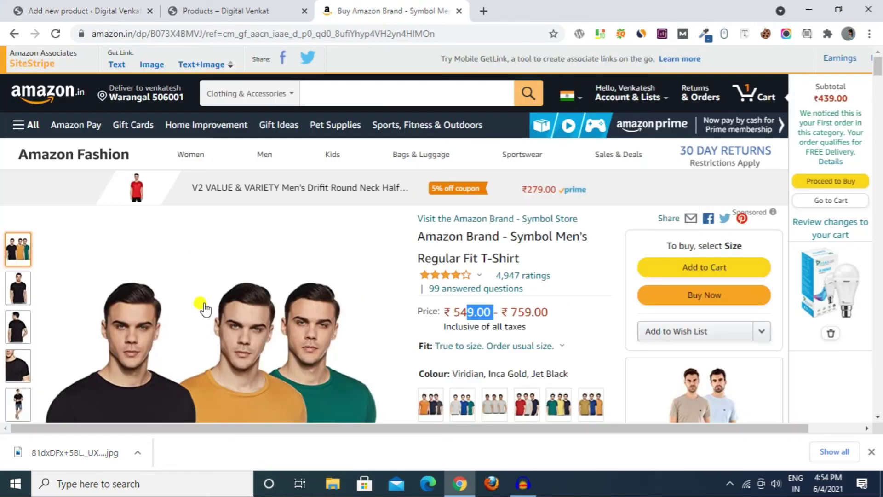
pyautogui.click(94, 7)
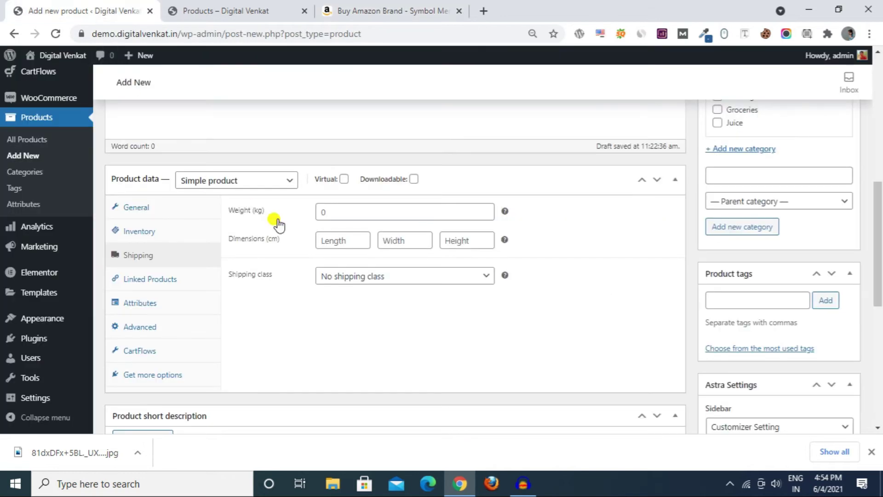
# - Leave the weight empty and look through the product's attributes, advanced, CartFlows and recommended extension settings
pyautogui.click(323, 213)
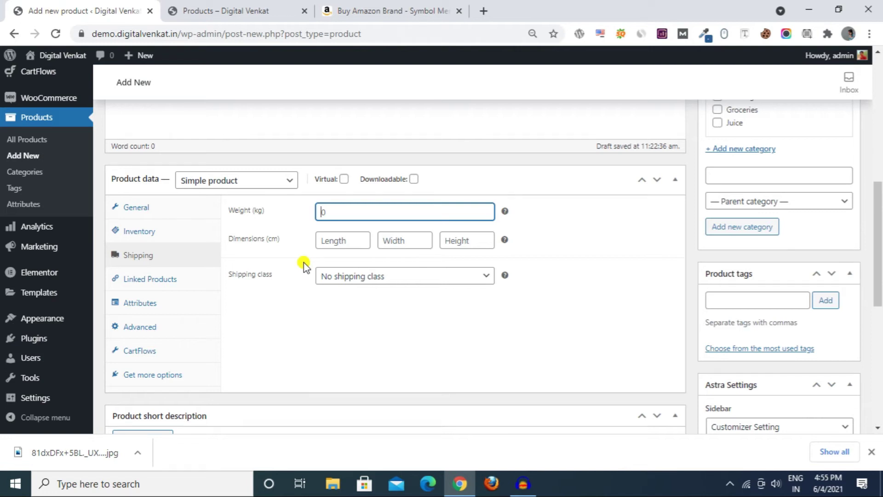
pyautogui.click(168, 305)
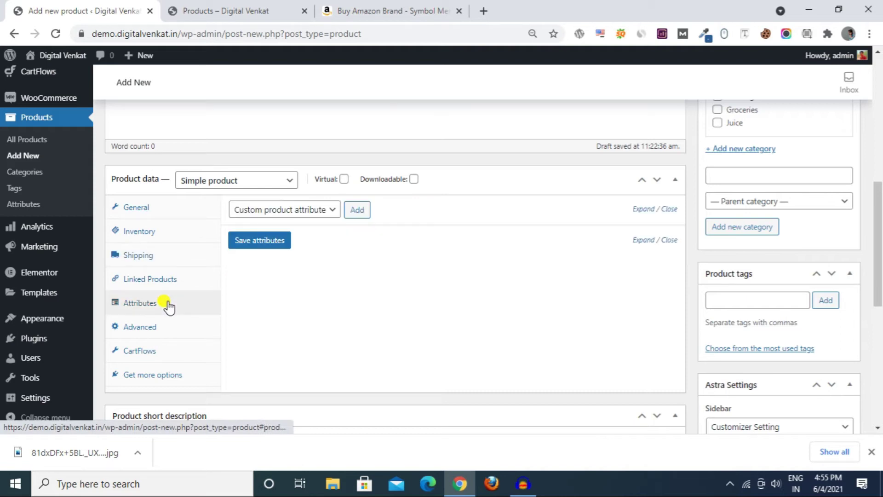
pyautogui.click(152, 336)
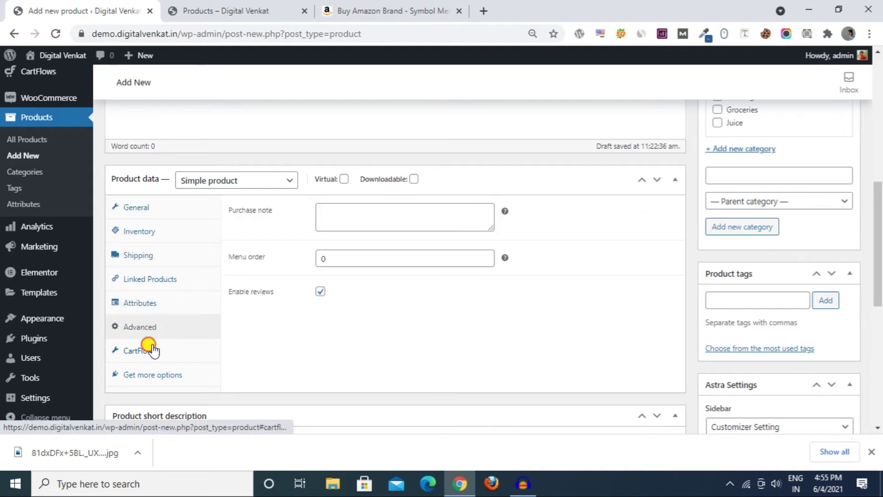
pyautogui.click(153, 350)
pyautogui.click(156, 378)
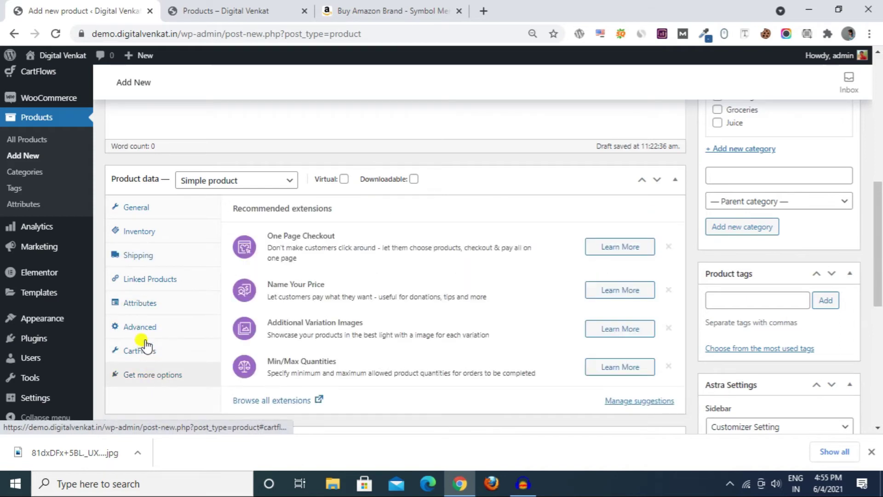
pyautogui.click(141, 328)
pyautogui.click(147, 350)
pyautogui.click(146, 332)
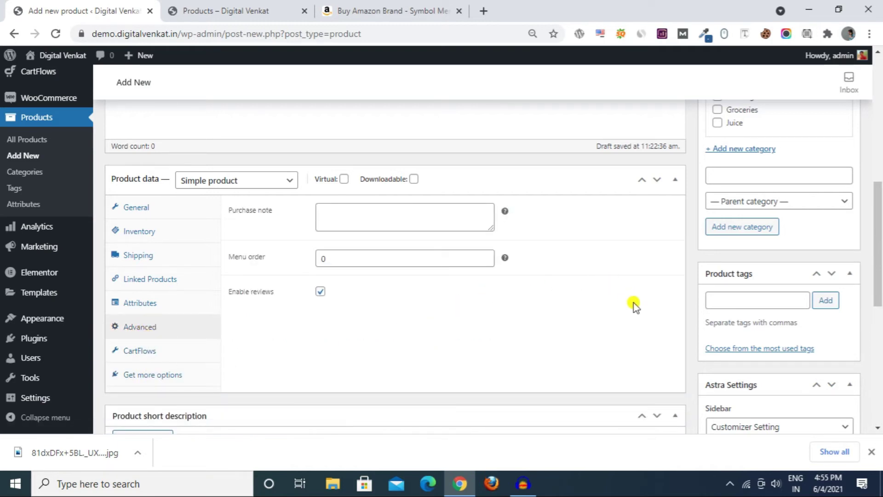
# - Upload the downloaded T-shirt picture 81dxDFx+5BL._UX569_.jpg to the media library and set it as the product image
pyautogui.scroll(-4, 630, 304)
pyautogui.scroll(-2, 680, 330)
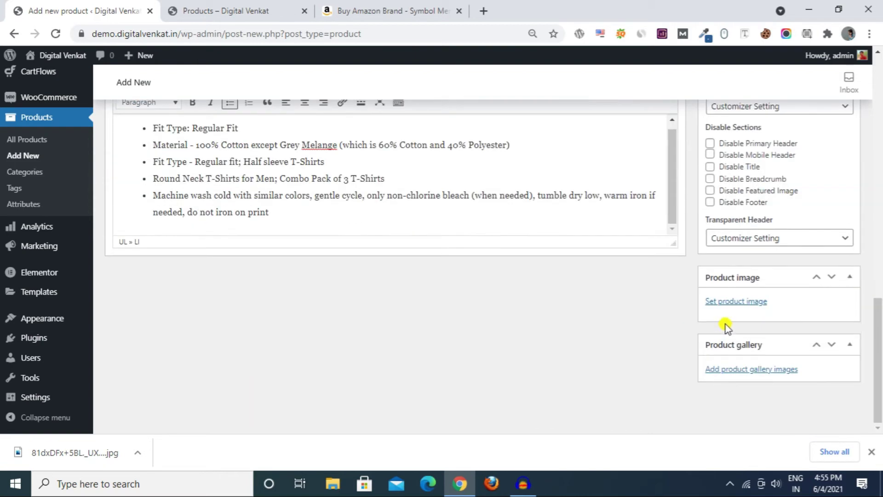
pyautogui.click(742, 302)
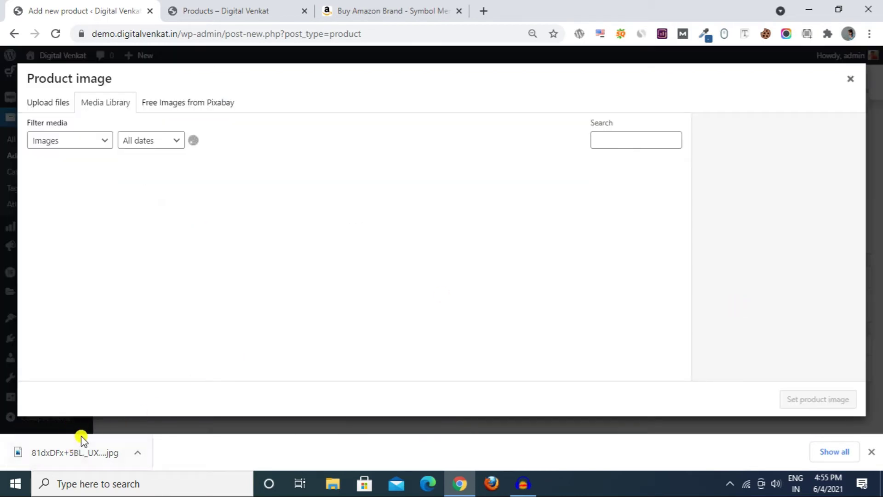
pyautogui.moveTo(85, 454); pyautogui.dragTo(143, 304)
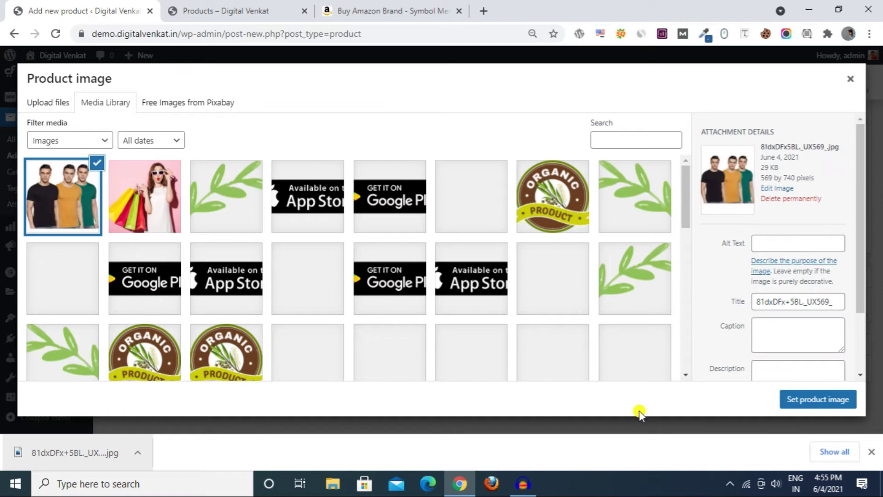
pyautogui.click(801, 401)
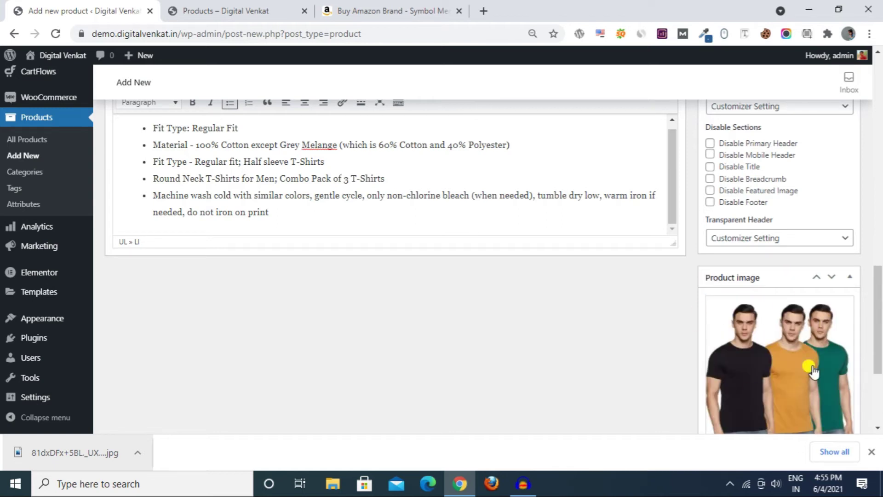
# - Publish the T-shirt product and open its store page in a new browser tab
pyautogui.scroll(15, 738, 343)
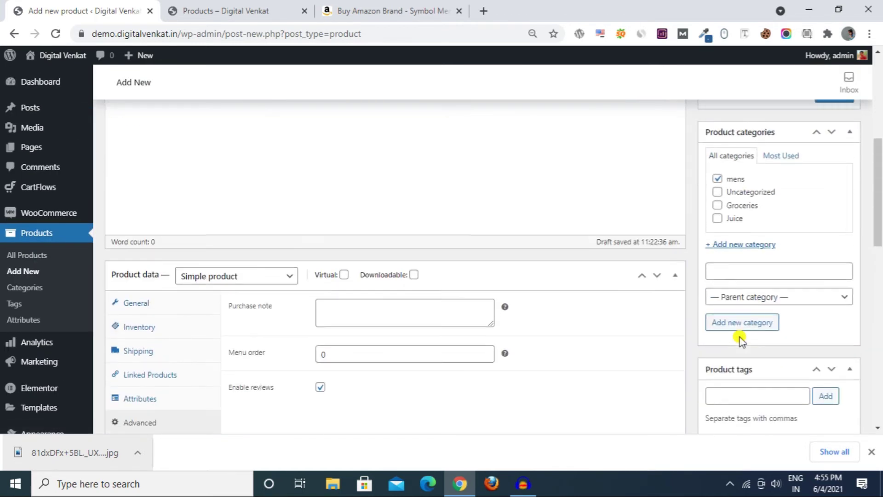
pyautogui.click(821, 384)
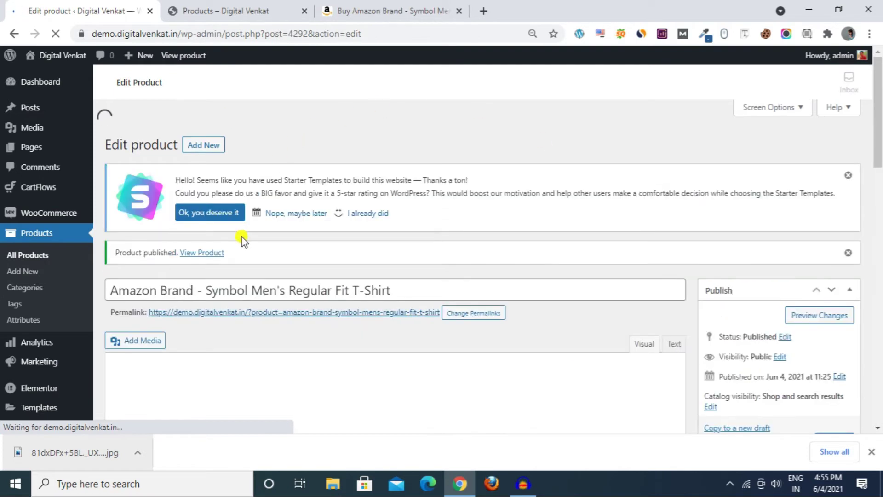
pyautogui.rightClick(203, 228)
pyautogui.click(223, 238)
pyautogui.click(239, 12)
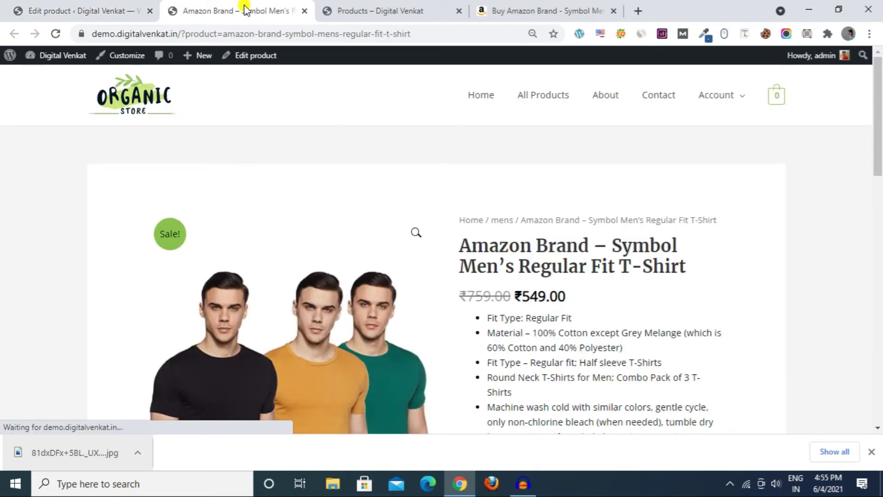
pyautogui.scroll(-3, 69, 193)
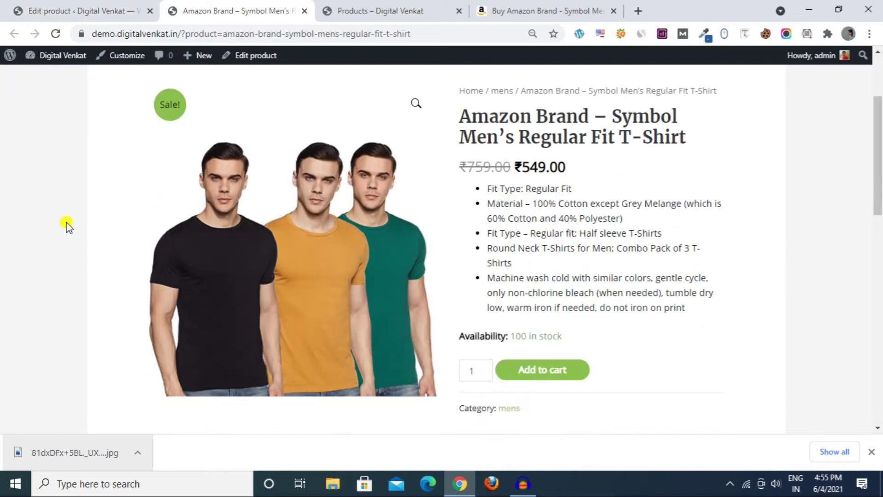
# - Compare the product title and the regular and sale prices on the store page with the Amazon listing
pyautogui.click(582, 4)
pyautogui.scroll(-4, 431, 203)
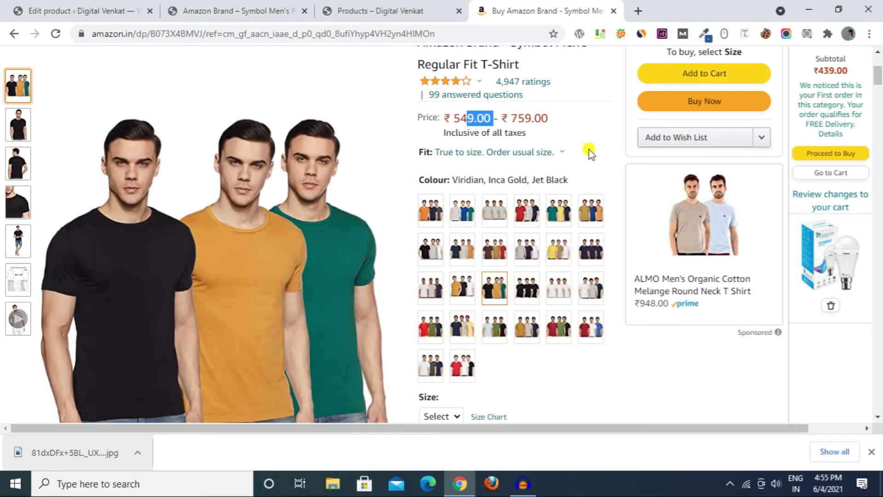
pyautogui.scroll(3, 529, 150)
pyautogui.moveTo(419, 176); pyautogui.dragTo(519, 192)
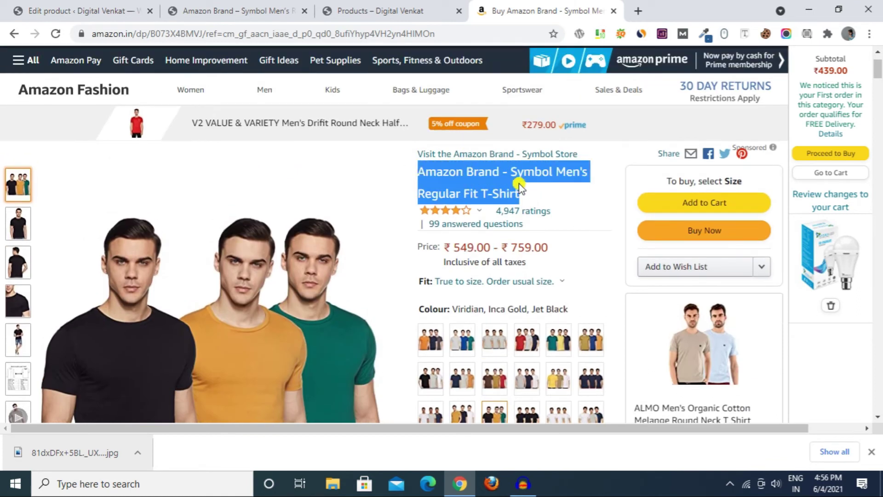
pyautogui.click(236, 11)
pyautogui.click(516, 7)
pyautogui.moveTo(511, 247); pyautogui.dragTo(542, 248)
pyautogui.doubleClick(460, 247)
pyautogui.click(236, 10)
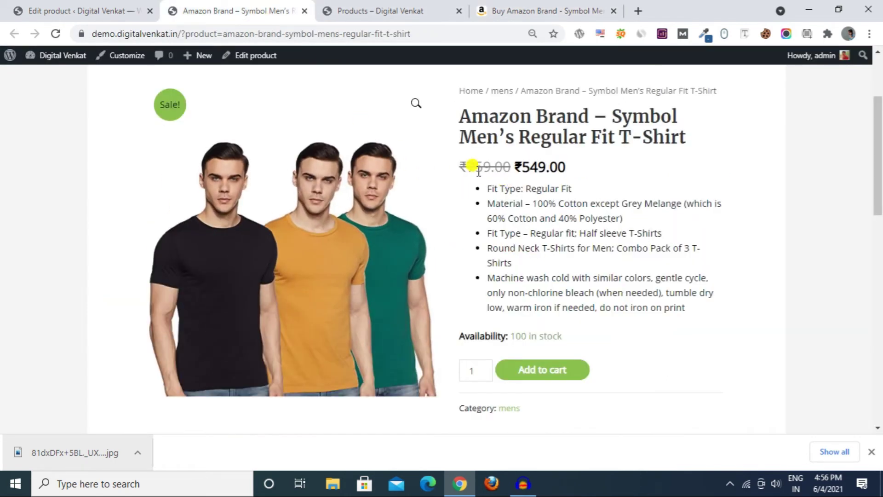
pyautogui.doubleClick(517, 168)
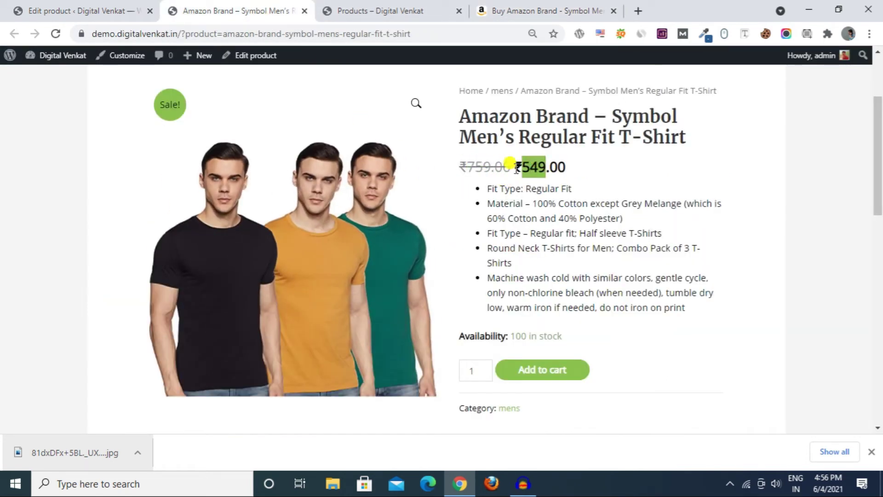
pyautogui.moveTo(520, 167); pyautogui.dragTo(566, 166)
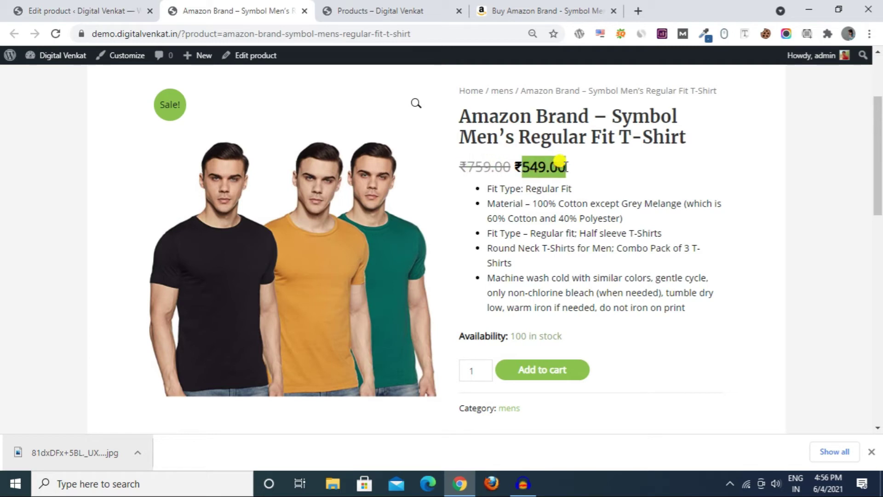
# - Compare the bullet-point description on the store page with the one in the Amazon listing
pyautogui.moveTo(490, 189); pyautogui.dragTo(584, 271)
pyautogui.click(542, 11)
pyautogui.click(565, 247)
pyautogui.scroll(-10, 595, 275)
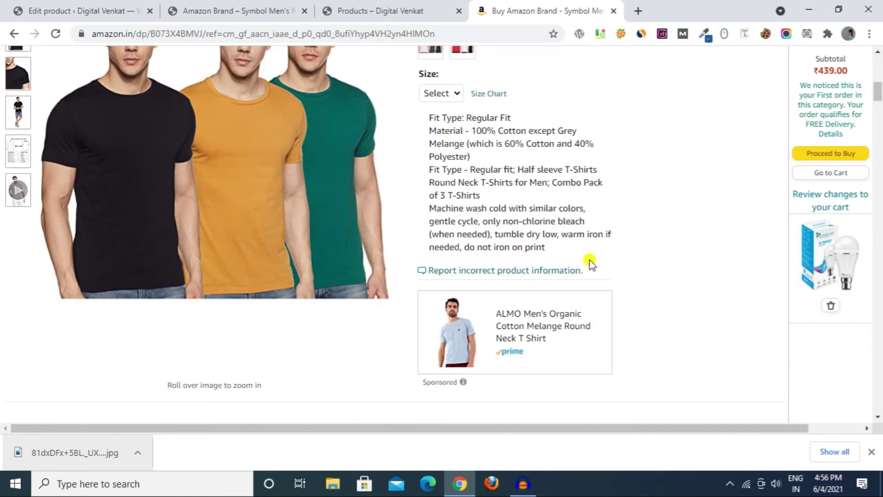
pyautogui.click(264, 9)
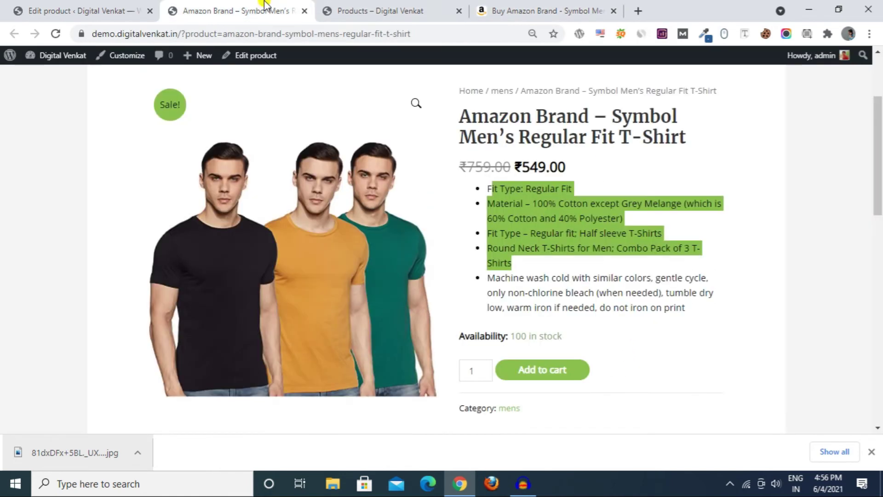
# - Examine the stock availability, category and reviews section on the published T-shirt's store page
pyautogui.moveTo(511, 336); pyautogui.dragTo(562, 335)
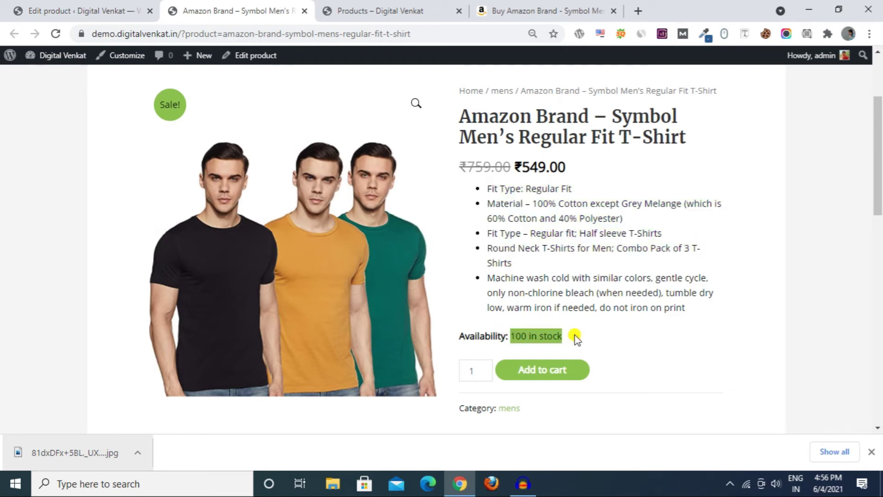
pyautogui.click(575, 336)
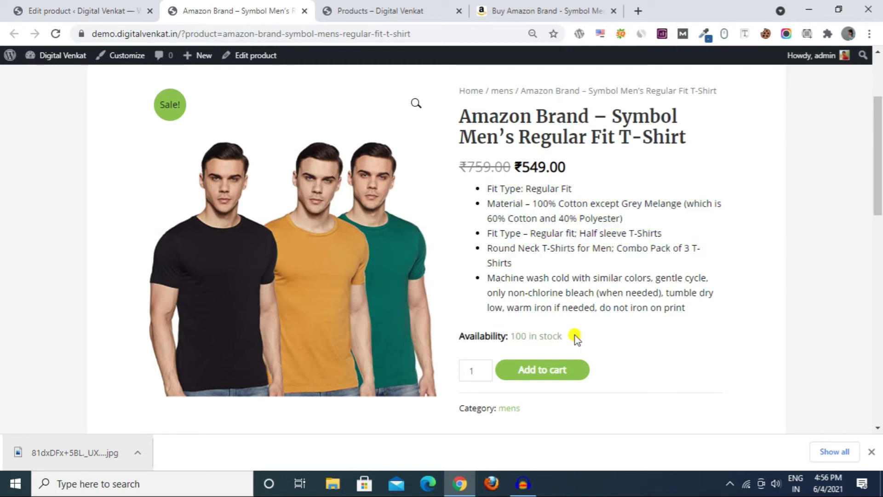
pyautogui.scroll(-3, 492, 316)
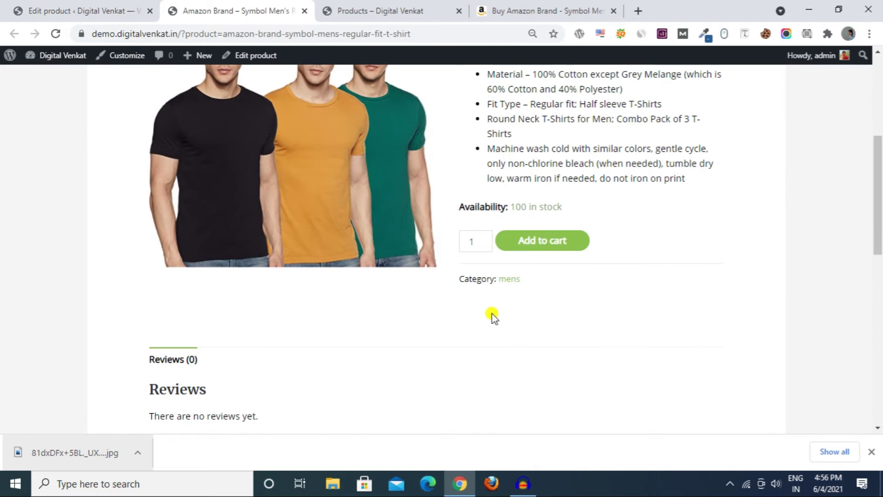
pyautogui.scroll(-3, 597, 360)
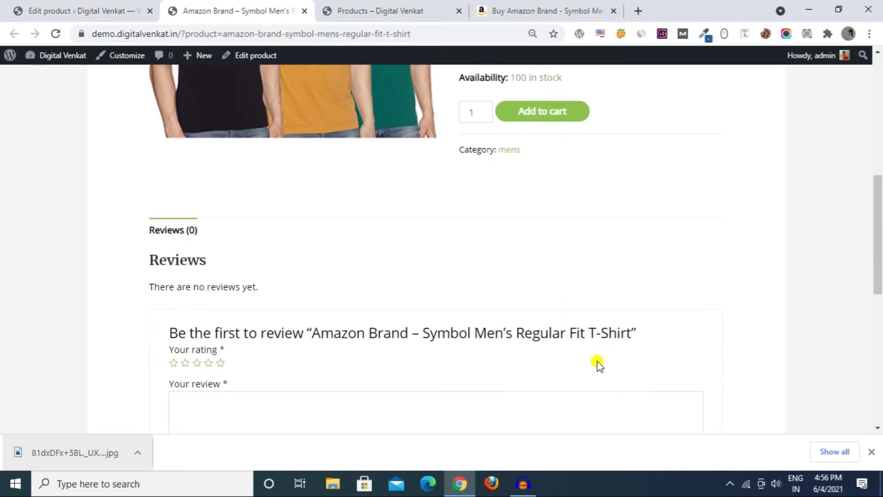
pyautogui.moveTo(144, 257); pyautogui.dragTo(246, 262)
pyautogui.click(247, 264)
pyautogui.scroll(-3, 248, 263)
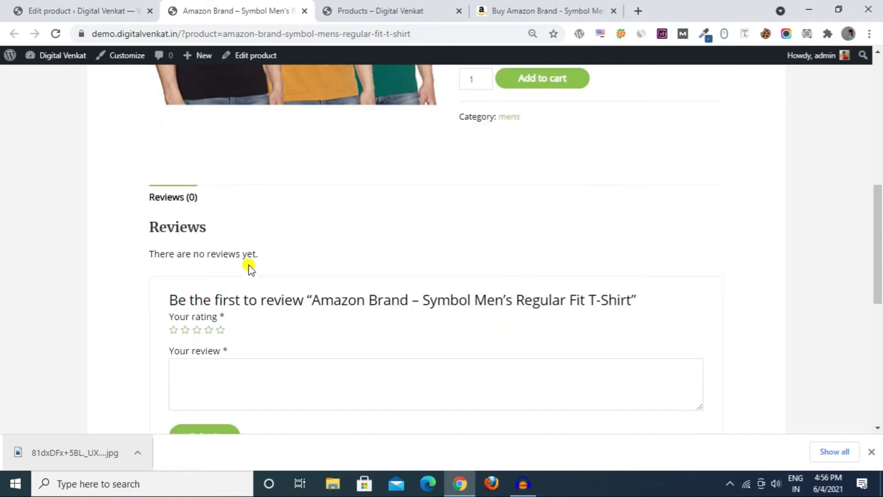
pyautogui.click(235, 275)
pyautogui.scroll(7, 113, 258)
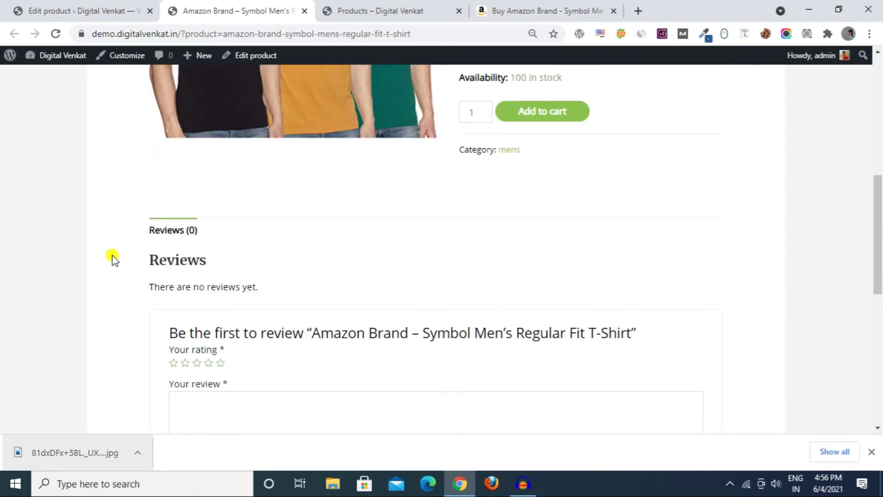
# - Return to the Amazon listing and examine the colour options offered for the T-shirt
pyautogui.click(420, 9)
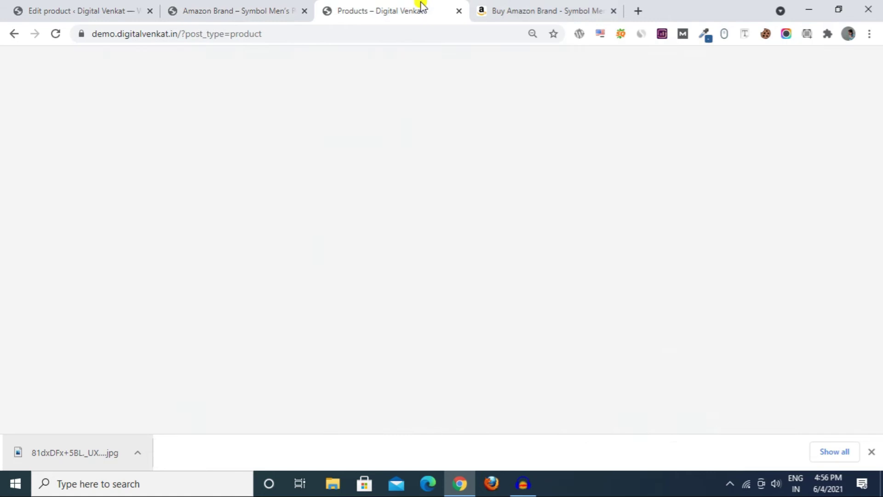
pyautogui.click(524, 11)
pyautogui.scroll(5, 135, 401)
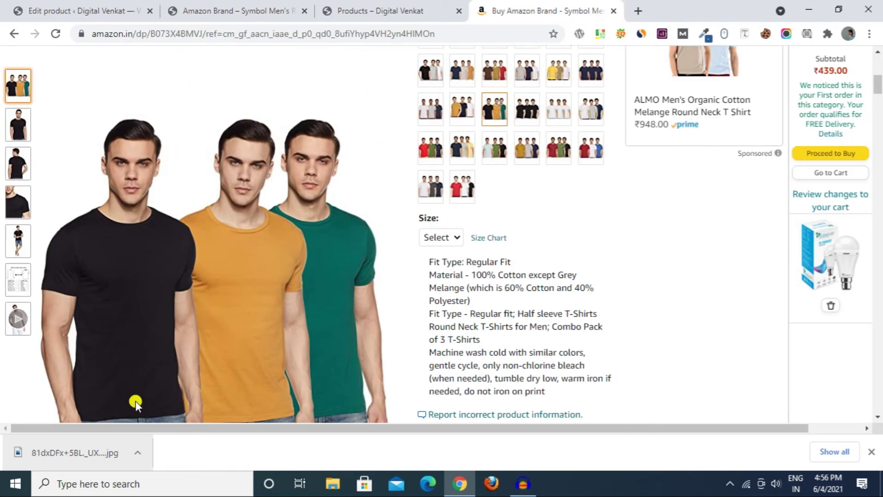
pyautogui.scroll(3, 735, 371)
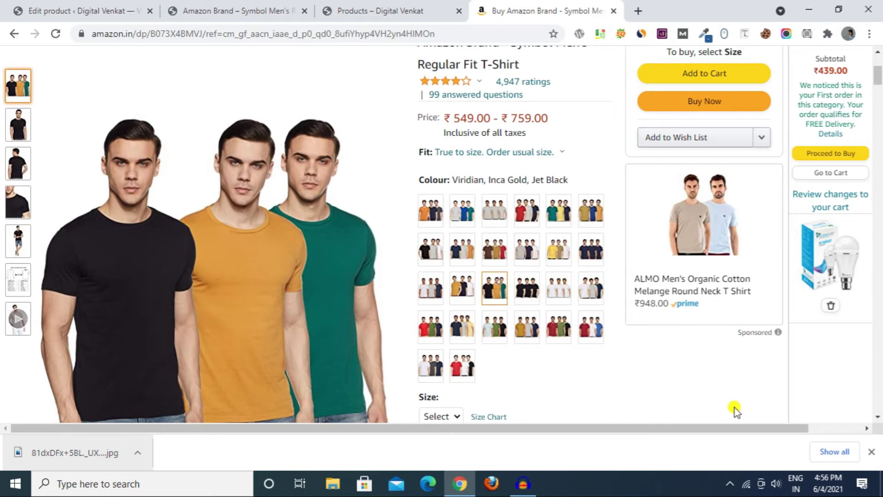
pyautogui.moveTo(420, 180); pyautogui.dragTo(568, 181)
pyautogui.click(568, 157)
# - Check the published T-shirt's store page once more from the product details down to the review form
pyautogui.click(52, 5)
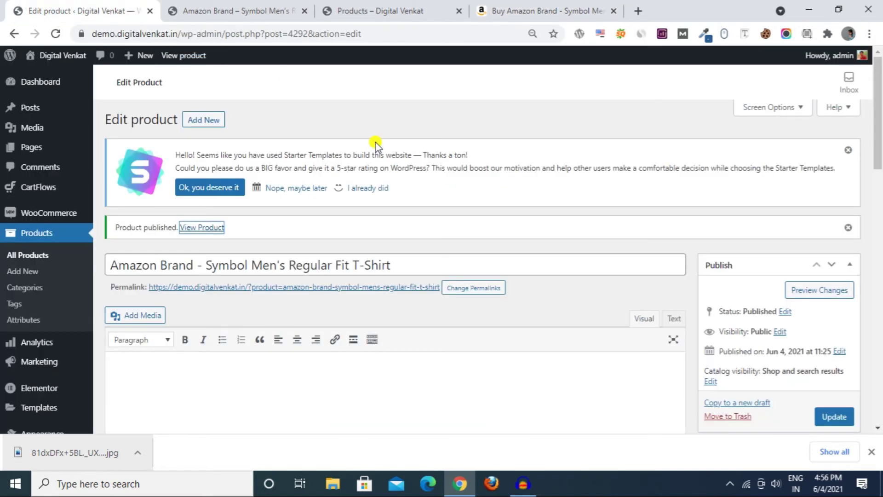
pyautogui.click(232, 10)
pyautogui.scroll(-4, 483, 321)
pyautogui.scroll(-2, 492, 368)
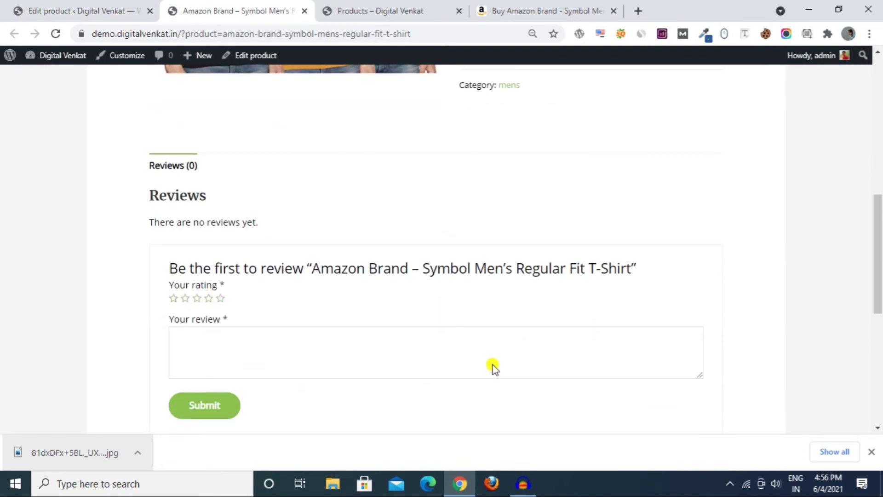
pyautogui.scroll(10, 489, 363)
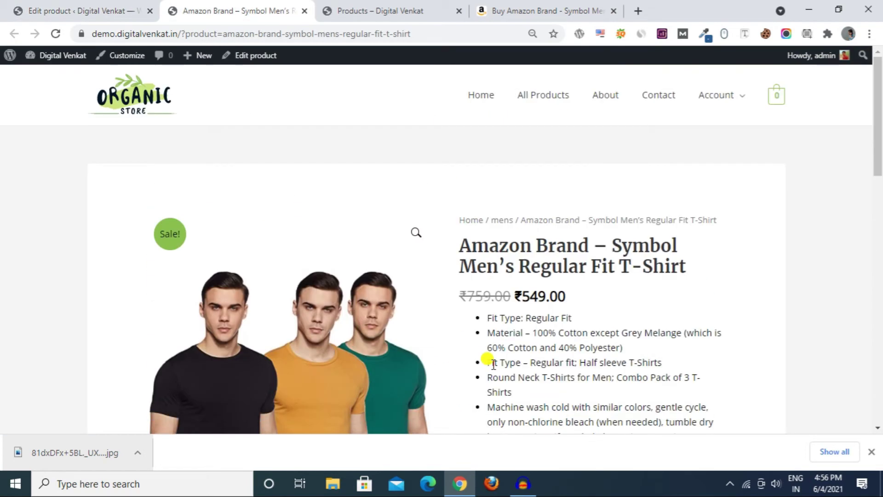
# - Start another new product from the product editor and go back to the published T-shirt's store page
pyautogui.click(48, 4)
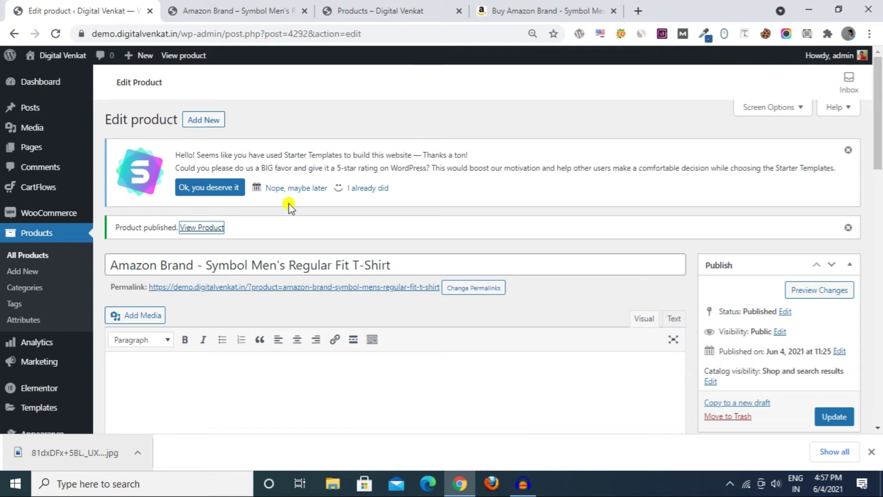
pyautogui.click(214, 121)
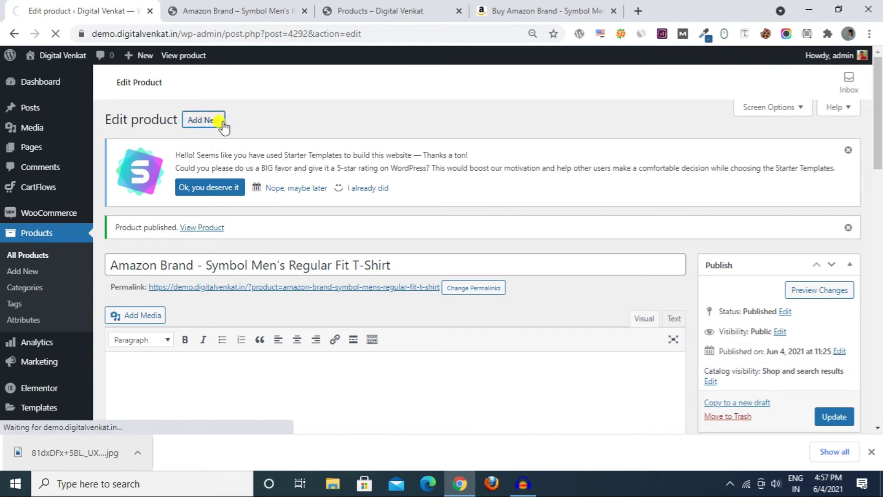
pyautogui.click(280, 14)
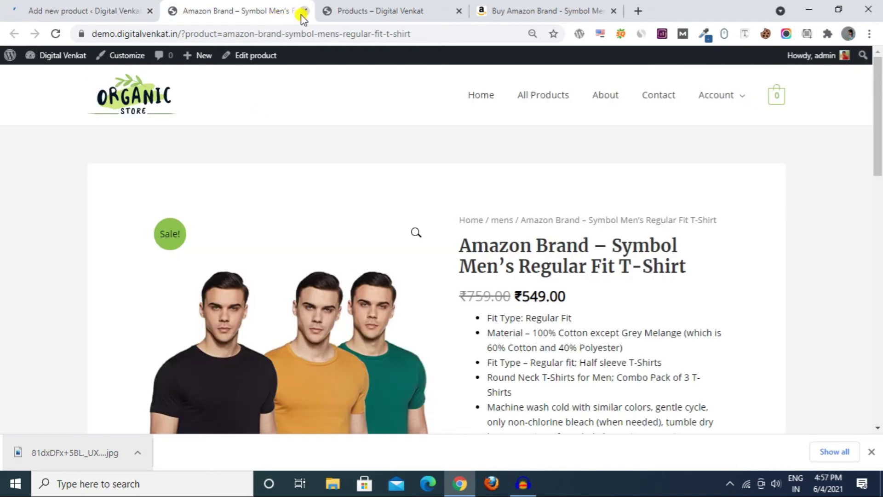
pyautogui.click(303, 11)
pyautogui.click(392, 12)
pyautogui.scroll(5, 644, 290)
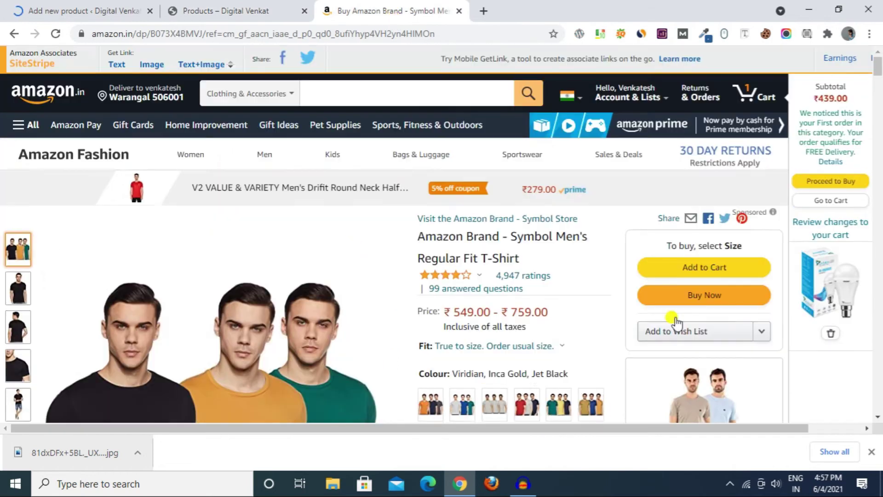
pyautogui.click(13, 35)
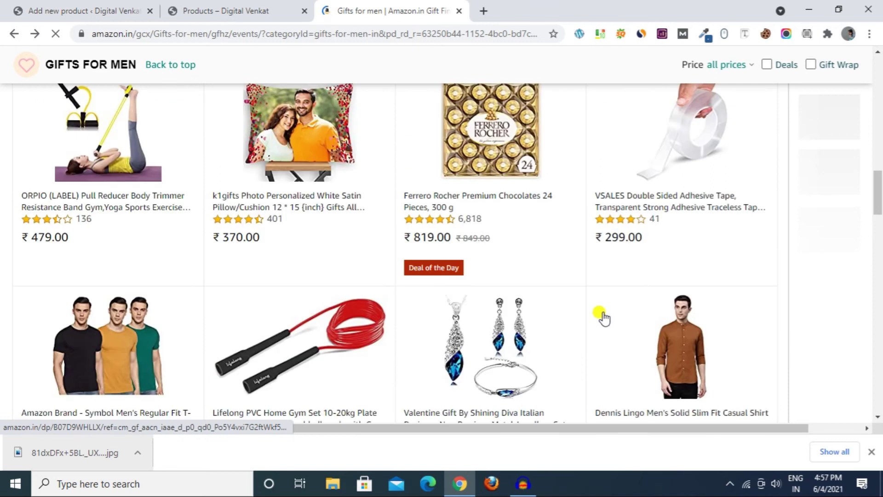
pyautogui.scroll(10, 553, 311)
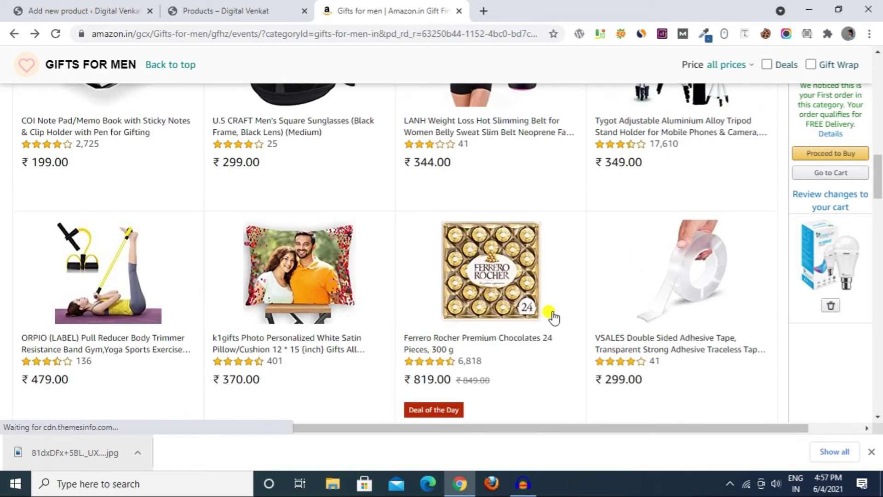
pyautogui.scroll(8, 553, 317)
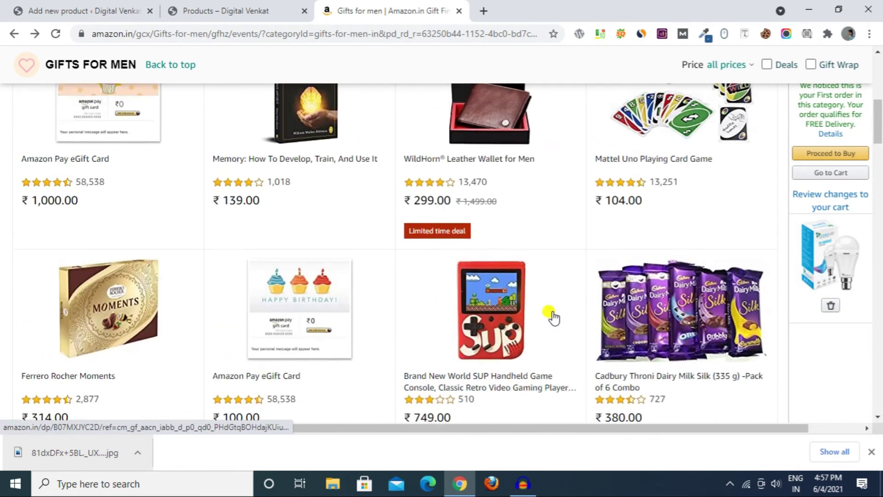
pyautogui.scroll(4, 553, 316)
pyautogui.scroll(-12, 552, 320)
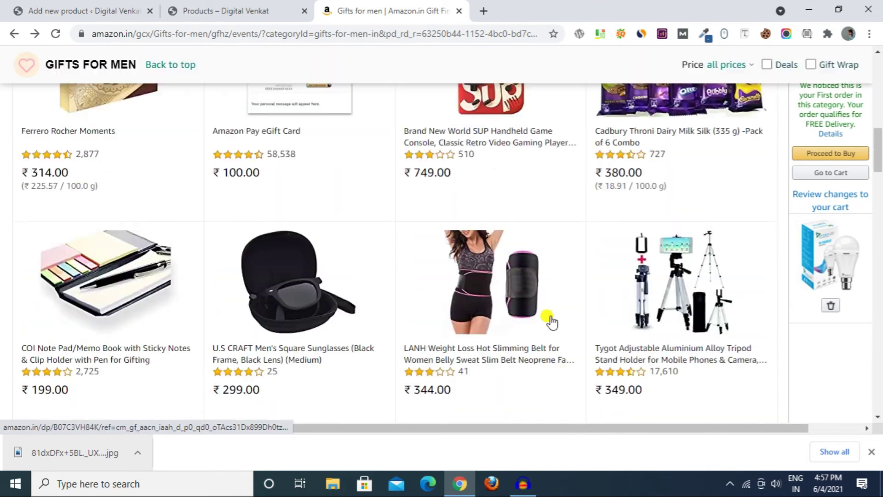
pyautogui.scroll(-10, 552, 322)
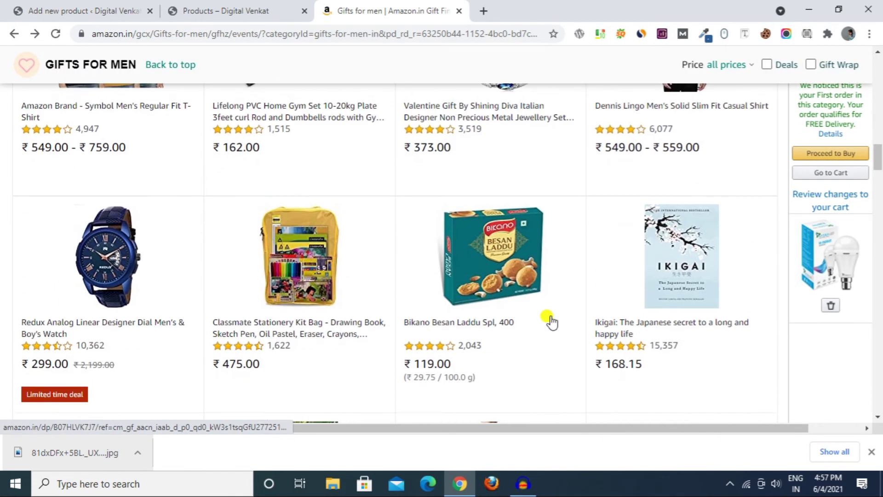
pyautogui.click(136, 317)
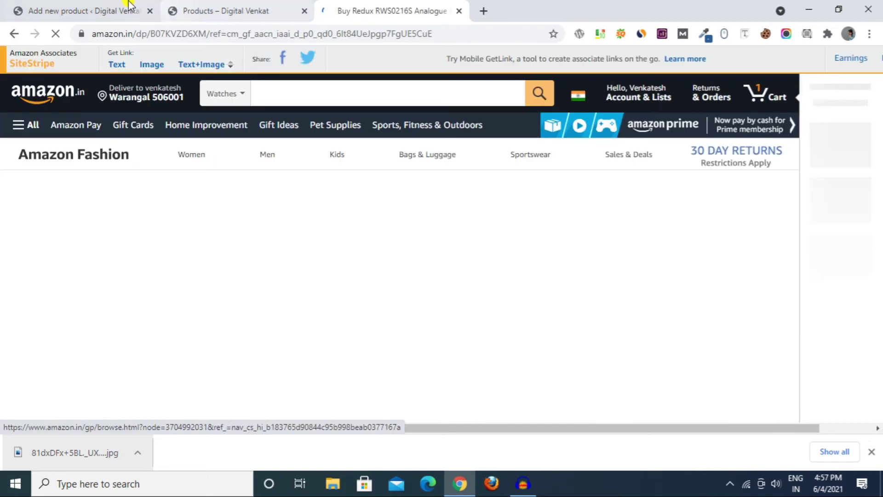
# - Save the main blue watch image from the Amazon listing as a JPEG in the Downloads folder
pyautogui.click(123, 10)
pyautogui.click(388, 11)
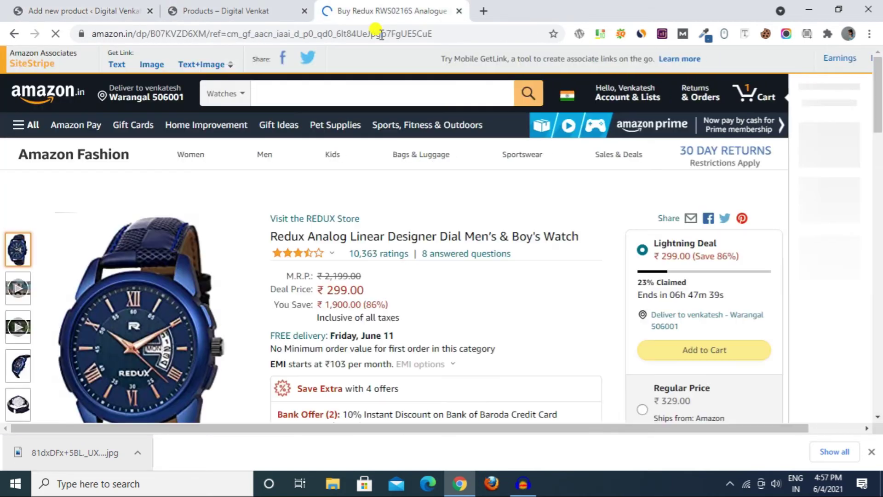
pyautogui.scroll(-4, 350, 253)
pyautogui.rightClick(142, 180)
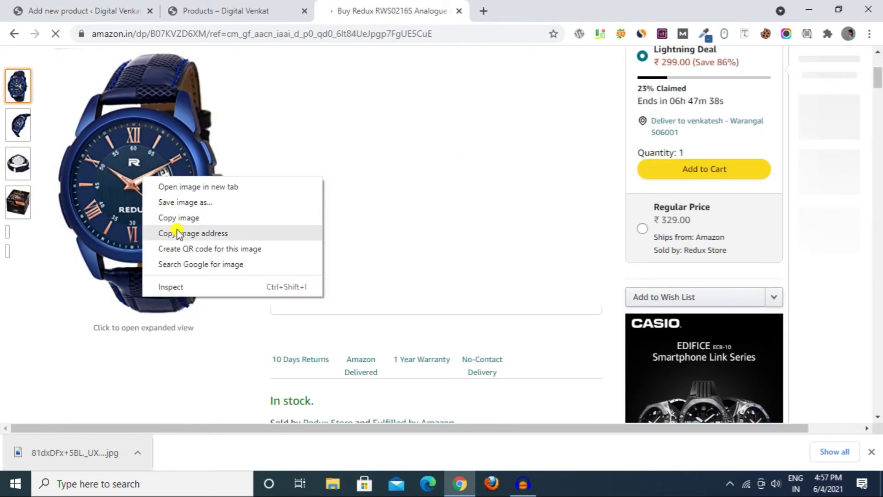
pyautogui.click(181, 203)
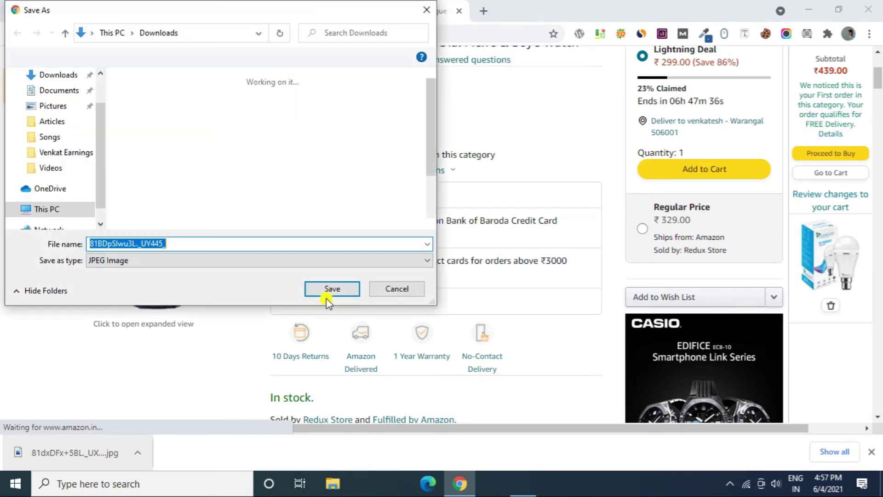
pyautogui.click(331, 290)
pyautogui.scroll(4, 423, 290)
pyautogui.moveTo(269, 235); pyautogui.dragTo(589, 242)
pyautogui.hotkey('ctrl', 'c')
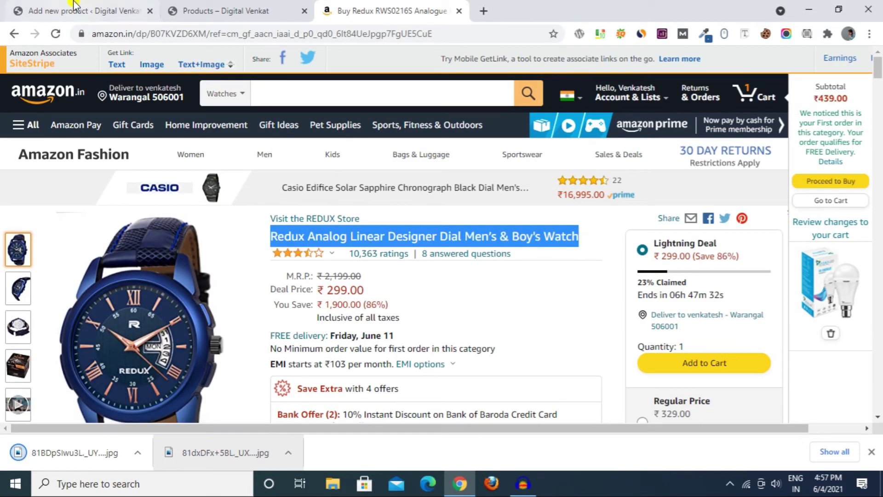
pyautogui.click(73, 11)
pyautogui.hotkey('ctrl', 'v')
# - Create a new product category named Watches for the watch product
pyautogui.scroll(-4, 276, 221)
pyautogui.click(276, 218)
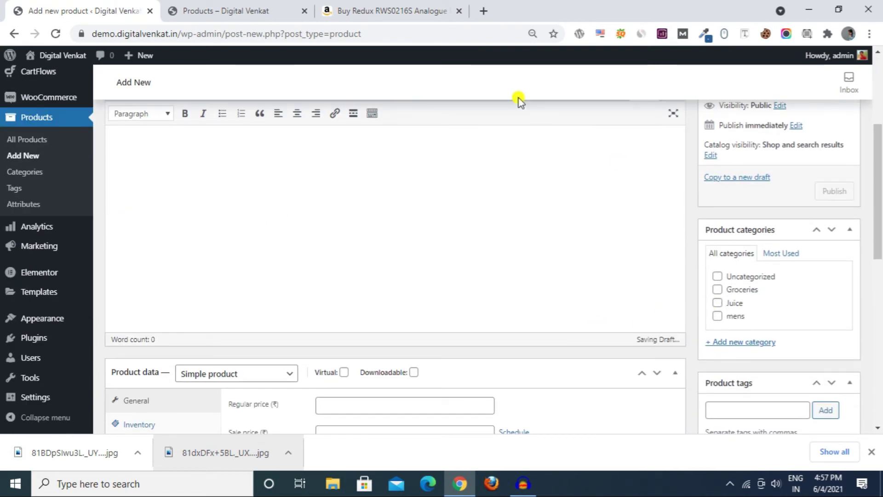
pyautogui.click(398, 10)
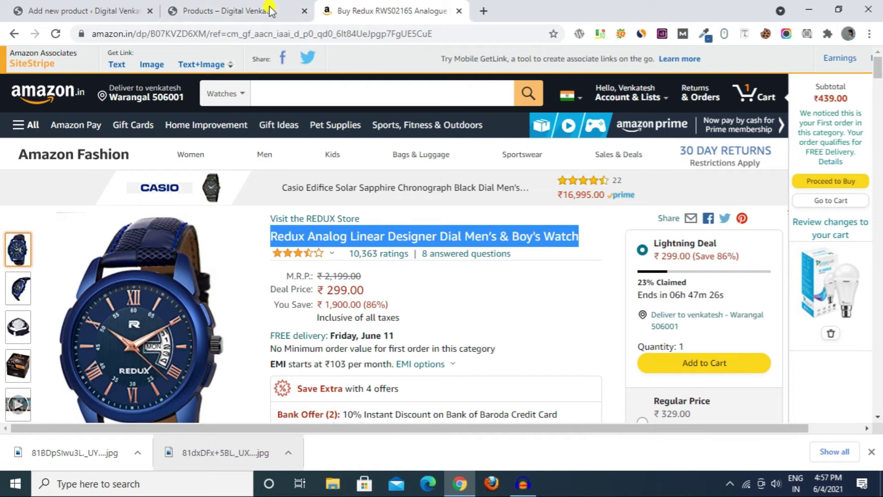
pyautogui.click(71, 9)
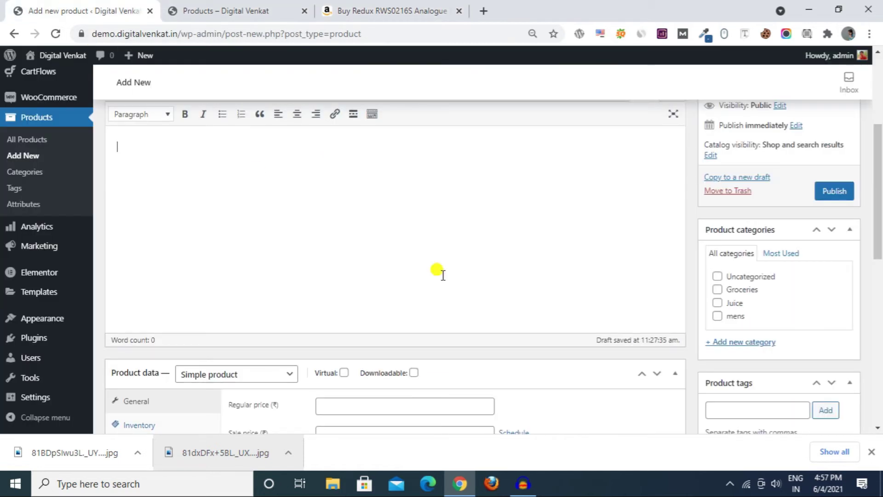
pyautogui.click(733, 342)
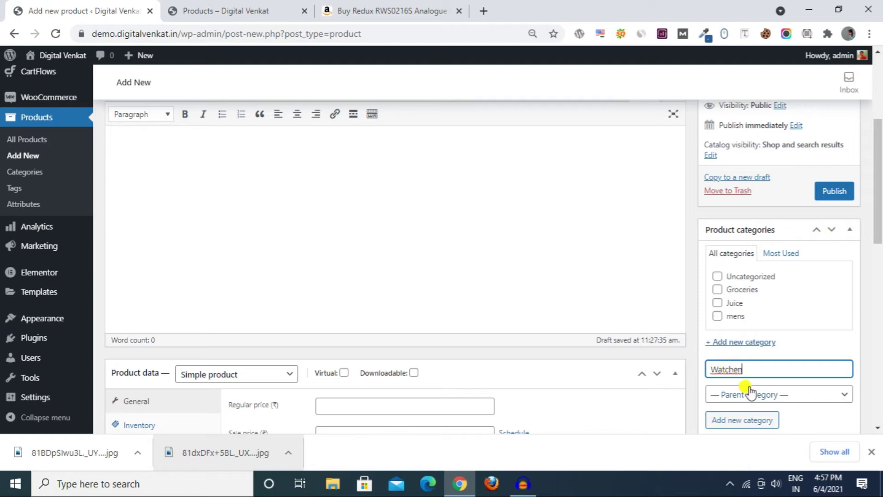
pyautogui.click(742, 420)
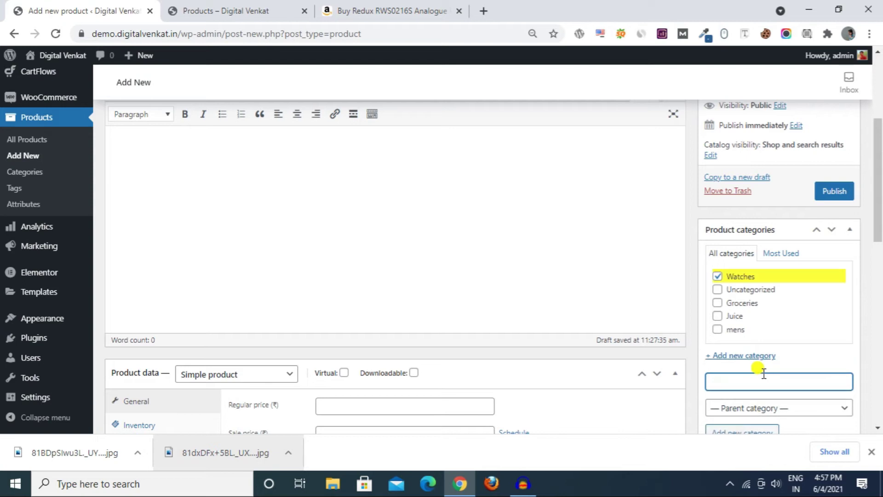
# - Copy the watch's five feature bullets, from dial color to warranty, from the Amazon listing into the product short description
pyautogui.scroll(-4, 598, 308)
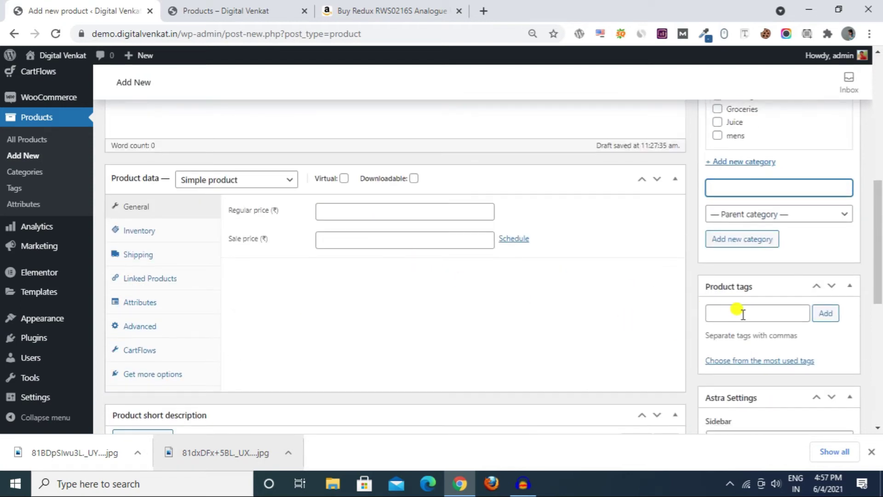
pyautogui.scroll(-4, 742, 314)
pyautogui.click(321, 6)
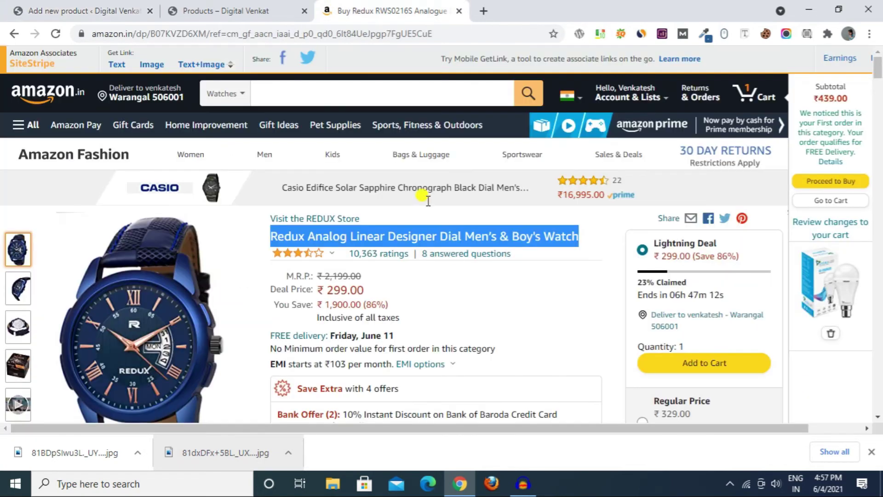
pyautogui.scroll(-12, 463, 280)
pyautogui.moveTo(287, 177); pyautogui.dragTo(532, 225)
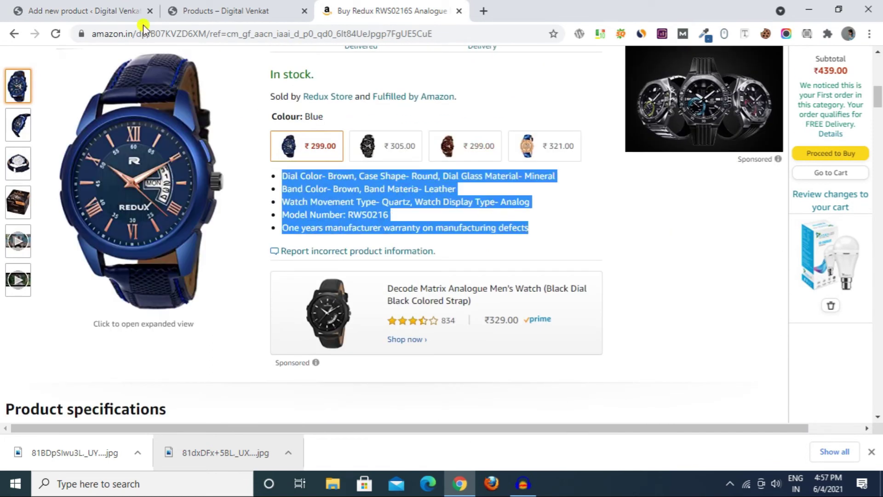
pyautogui.click(138, 12)
pyautogui.hotkey('ctrl', 'v')
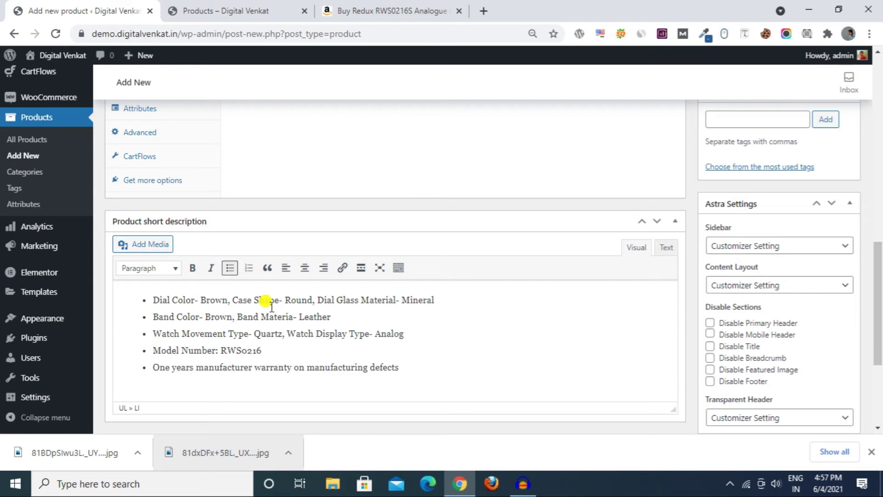
# - Set the watch's regular price to 2199, taken from the M.R.P. on the Amazon listing
pyautogui.scroll(5, 267, 304)
pyautogui.click(334, 8)
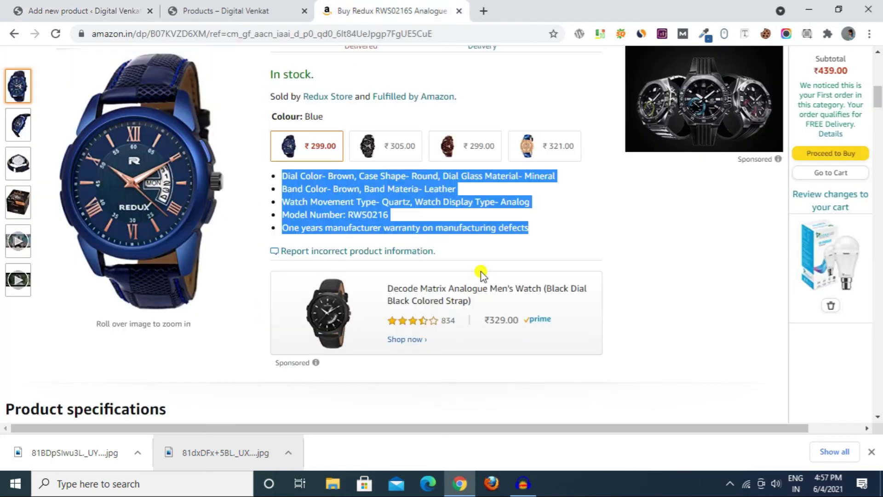
pyautogui.scroll(8, 509, 258)
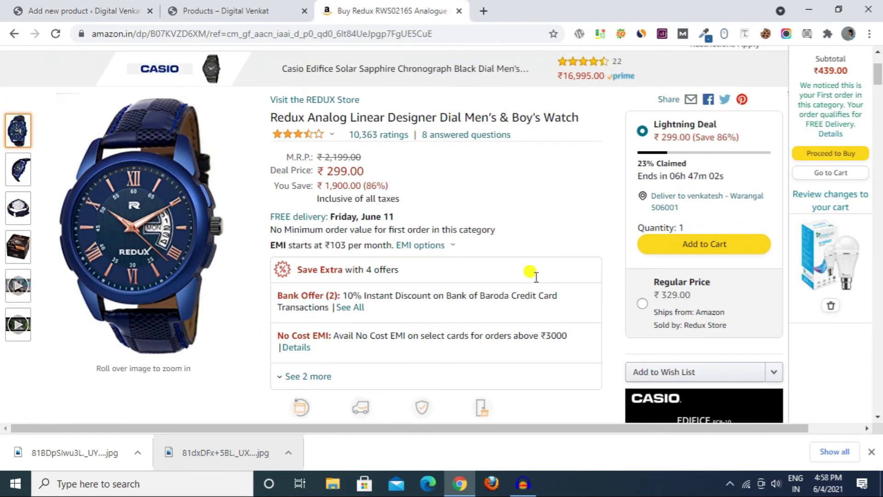
pyautogui.scroll(3, 533, 274)
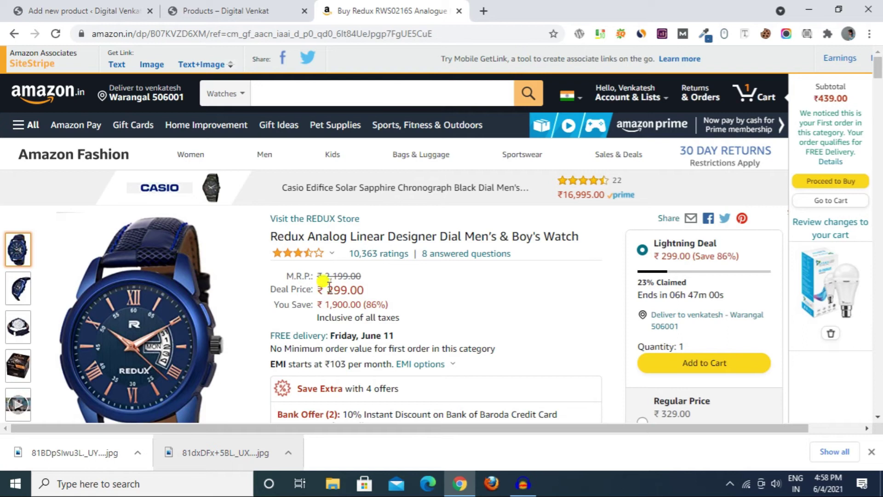
pyautogui.moveTo(326, 277); pyautogui.dragTo(364, 278)
pyautogui.hotkey('ctrl', '1')
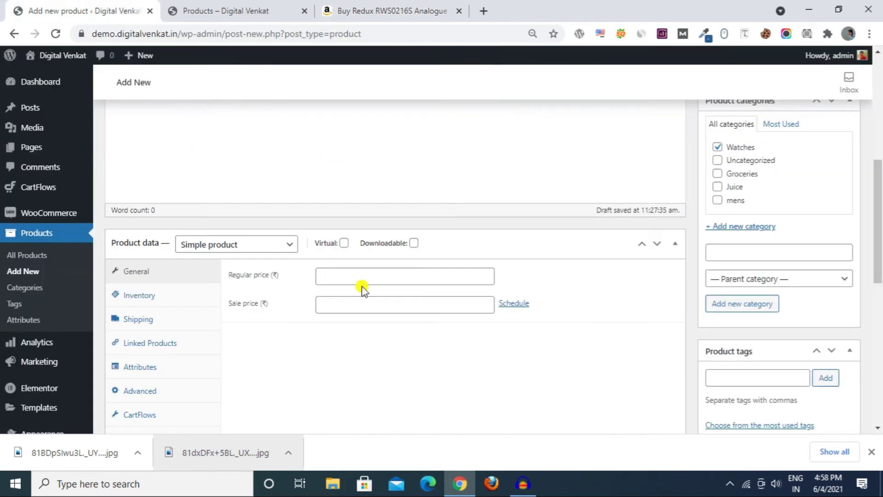
pyautogui.click(360, 278)
pyautogui.write('2199')
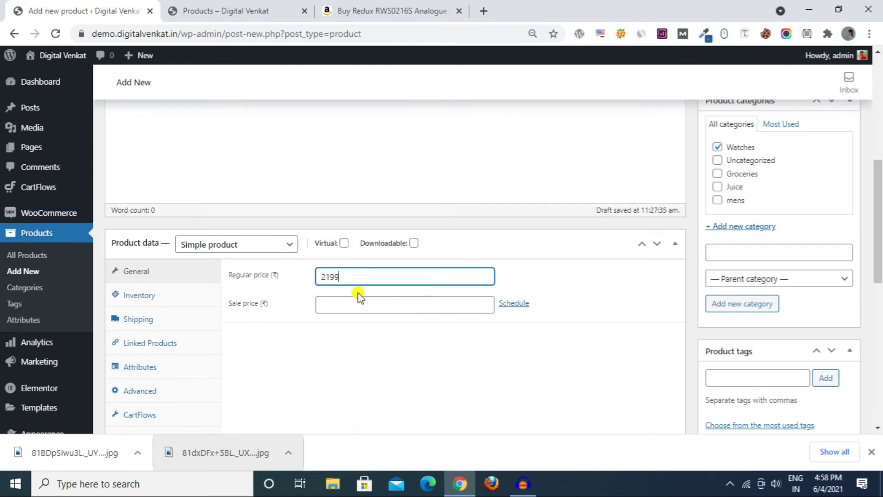
# - Set the watch's sale price to 299, following the deal price on the Amazon listing
pyautogui.click(359, 299)
pyautogui.click(345, 3)
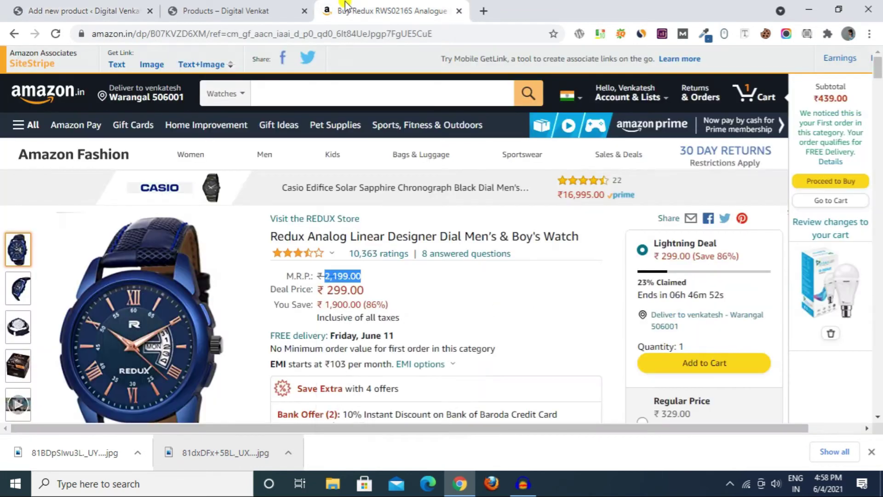
pyautogui.click(118, 5)
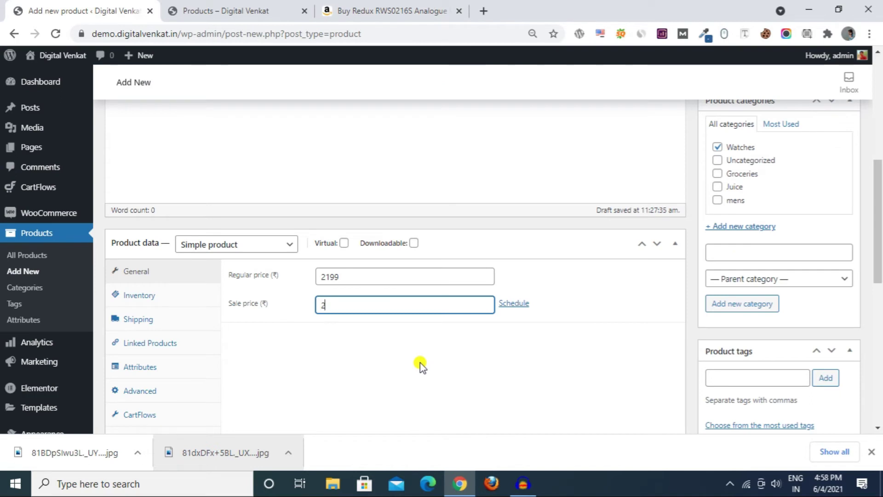
pyautogui.click(411, 5)
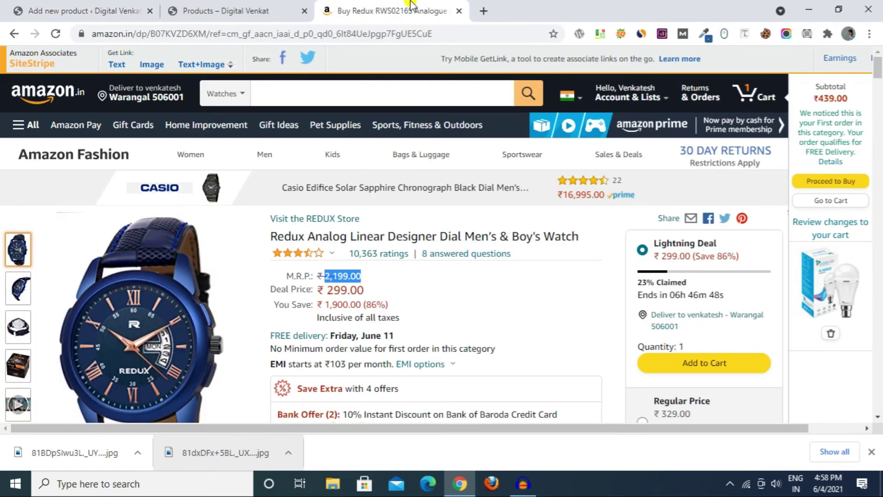
pyautogui.click(83, 11)
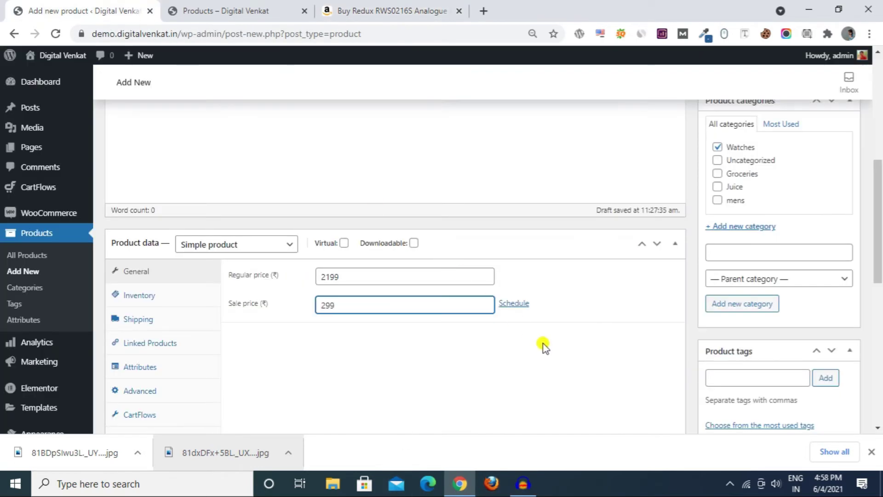
# - Enable stock management for the watch and set the stock quantity to 50
pyautogui.scroll(-3, 543, 348)
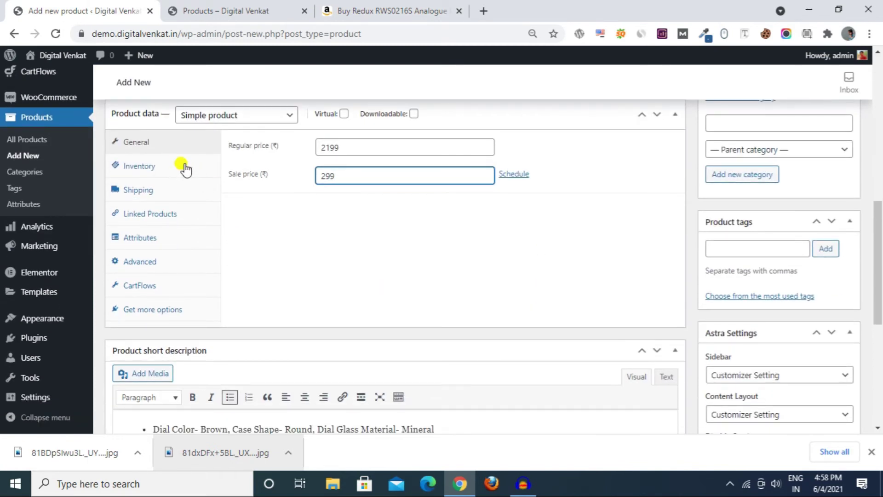
pyautogui.click(183, 165)
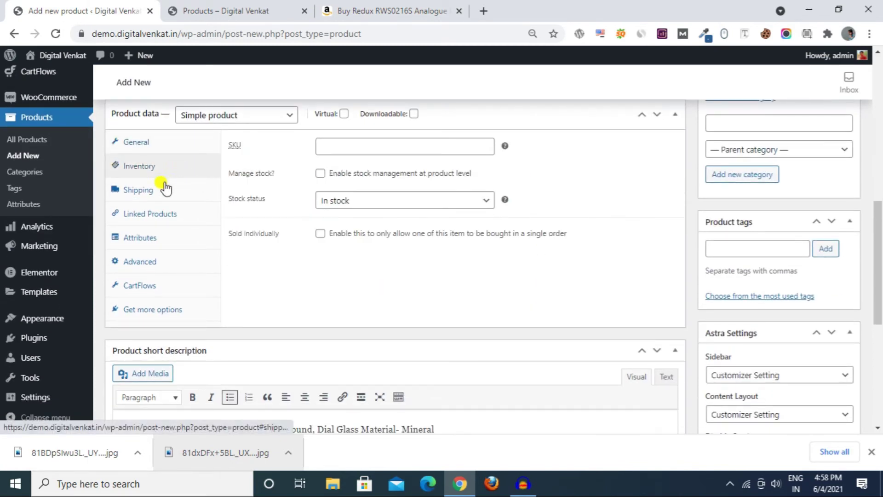
pyautogui.click(320, 173)
pyautogui.doubleClick(325, 199)
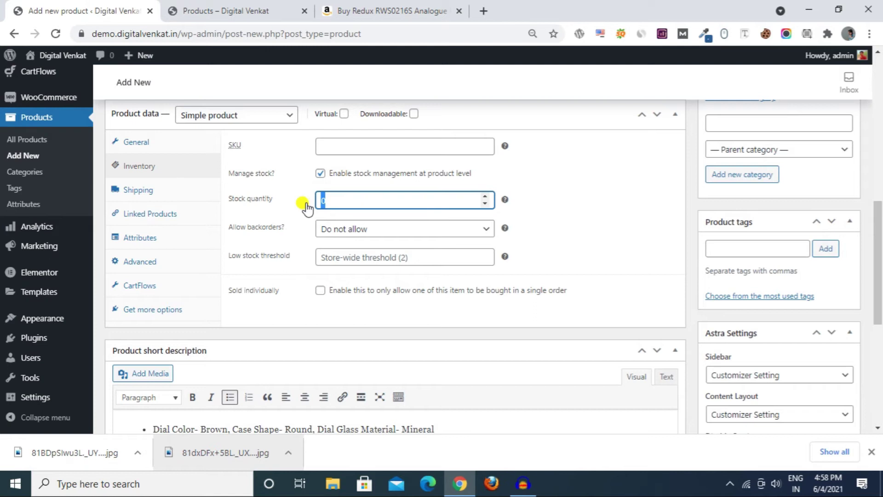
pyautogui.click(515, 230)
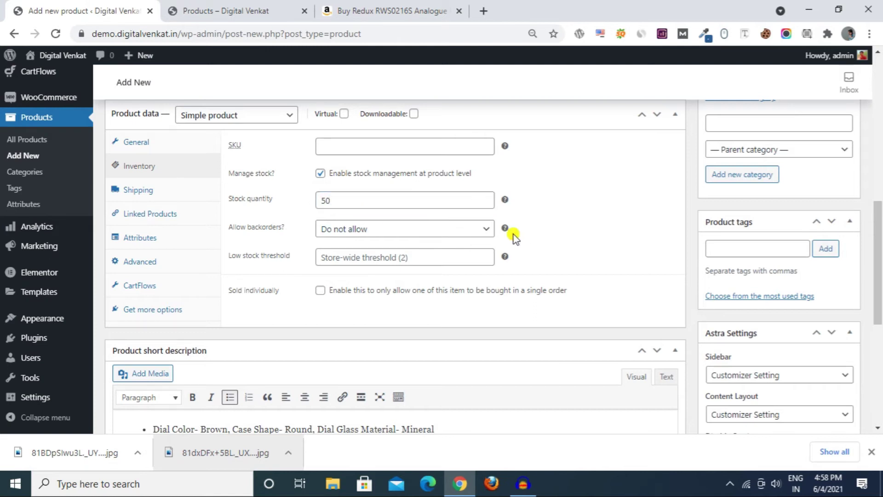
# - Browse the watch's photos and videos on the Amazon listing to see which images are available for the product
pyautogui.click(354, 6)
pyautogui.scroll(-8, 550, 254)
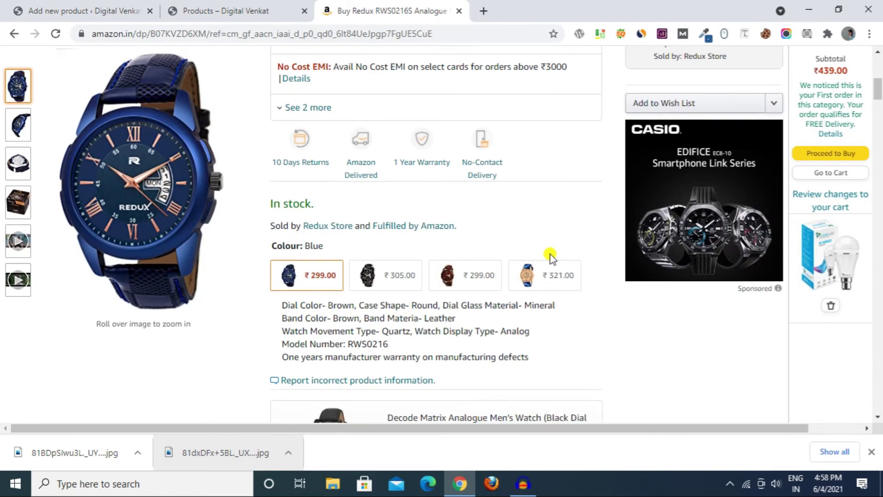
pyautogui.scroll(-1, 549, 257)
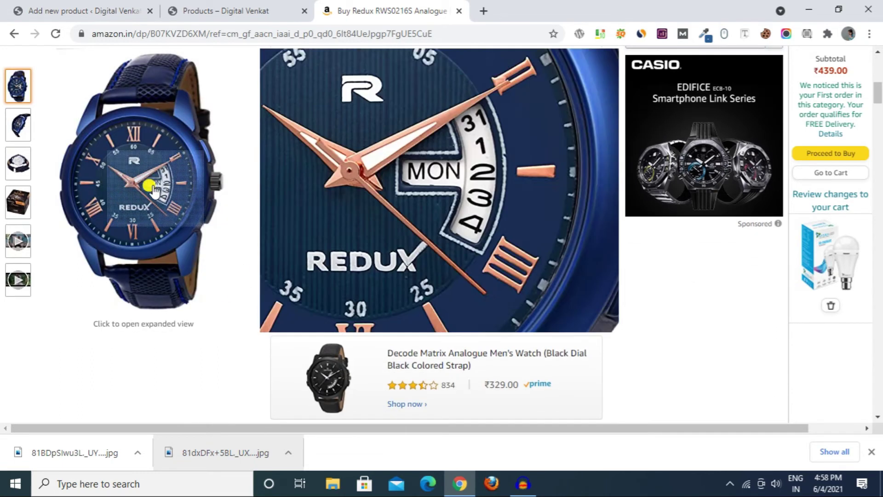
pyautogui.moveTo(17, 169)
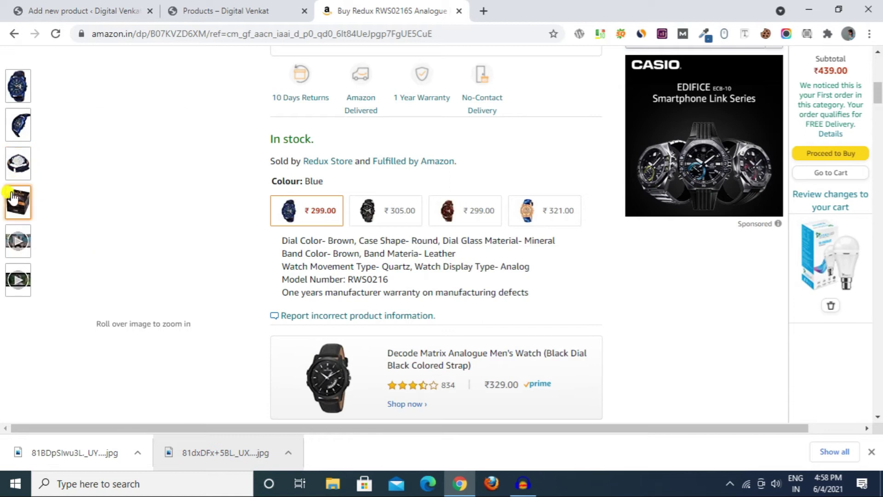
pyautogui.moveTo(20, 279)
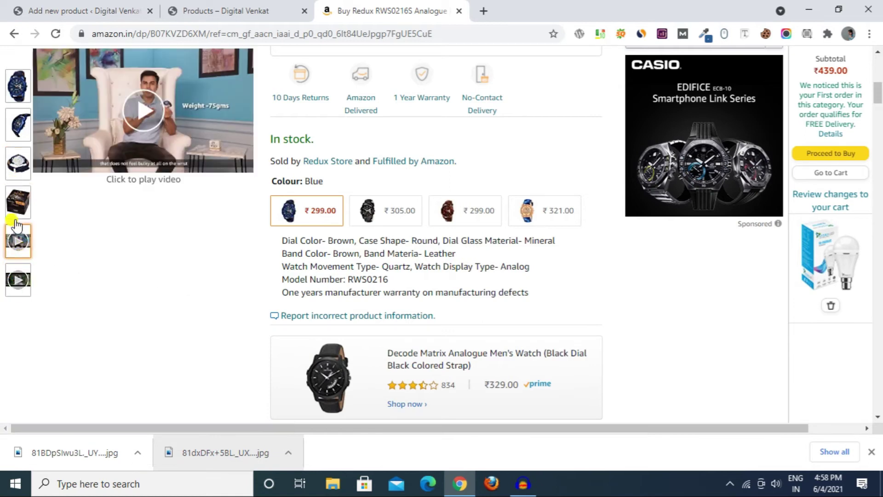
pyautogui.moveTo(28, 124)
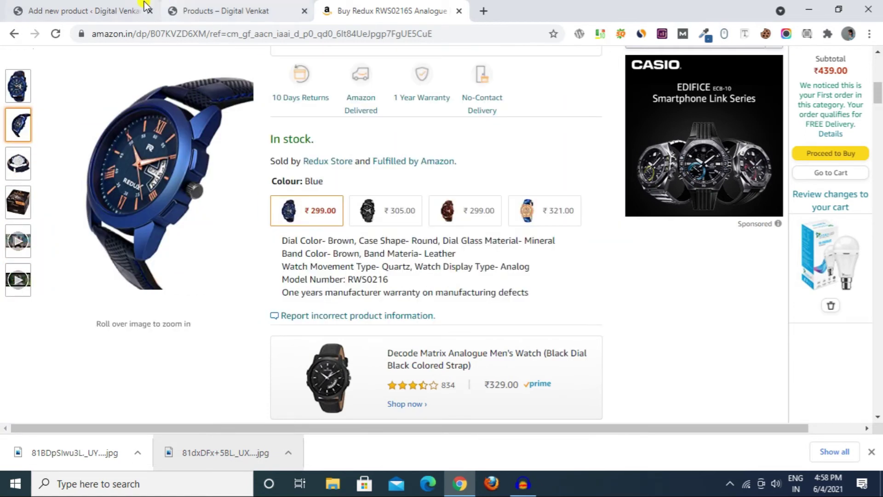
# - Upload the downloaded front-view watch photo in the watch's product image picker, and return to the Amazon listing
pyautogui.click(144, 7)
pyautogui.scroll(2, 588, 260)
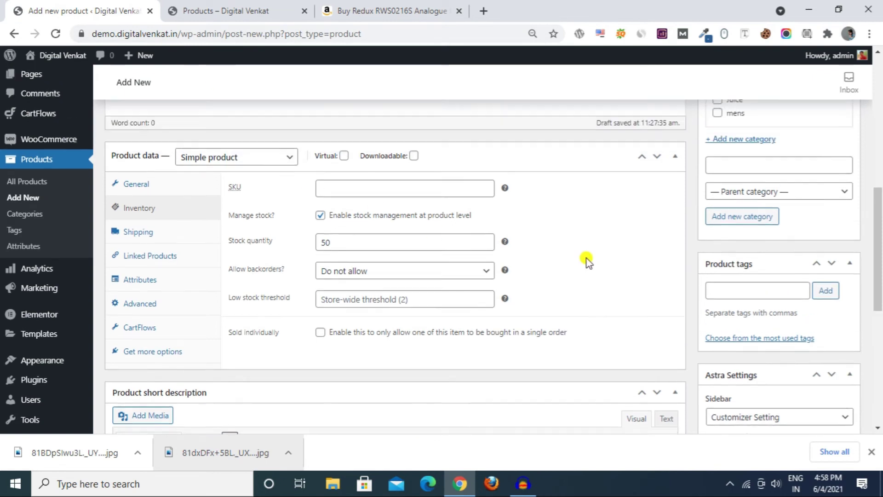
pyautogui.scroll(-8, 607, 241)
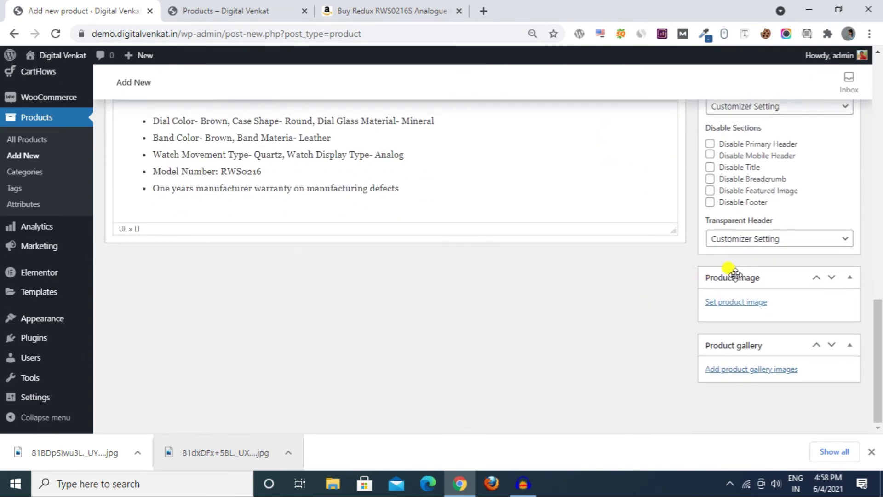
pyautogui.click(738, 302)
pyautogui.moveTo(101, 448); pyautogui.dragTo(152, 293)
pyautogui.click(390, 4)
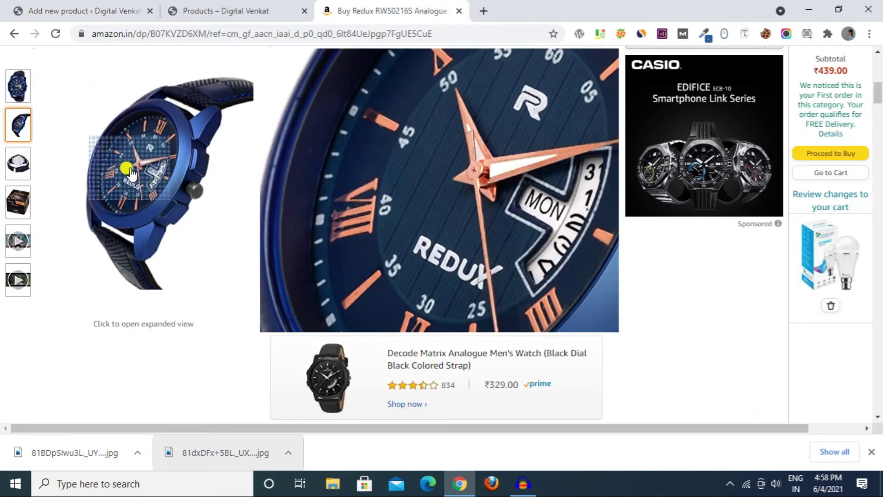
pyautogui.rightClick(142, 183)
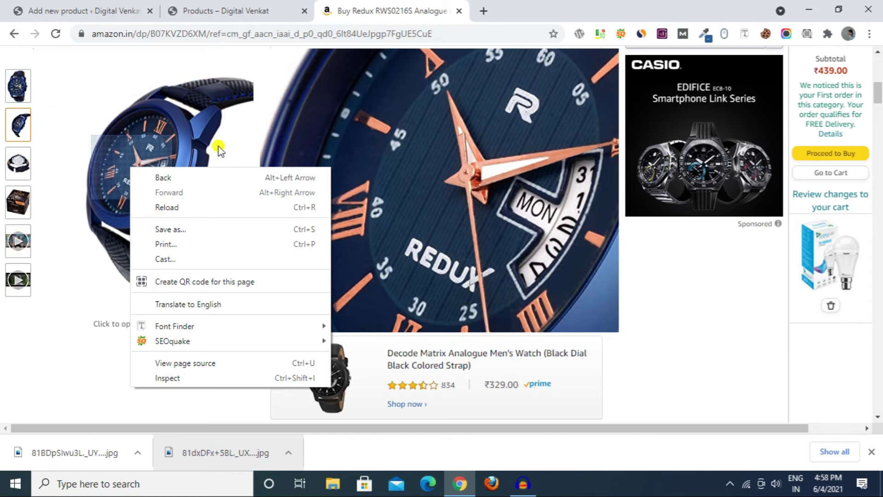
pyautogui.rightClick(207, 121)
pyautogui.rightClick(172, 127)
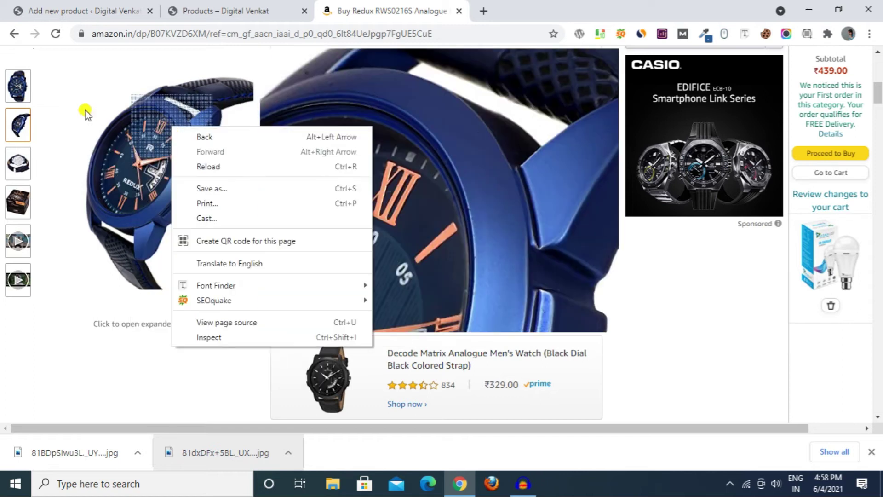
pyautogui.click(17, 85)
pyautogui.rightClick(180, 138)
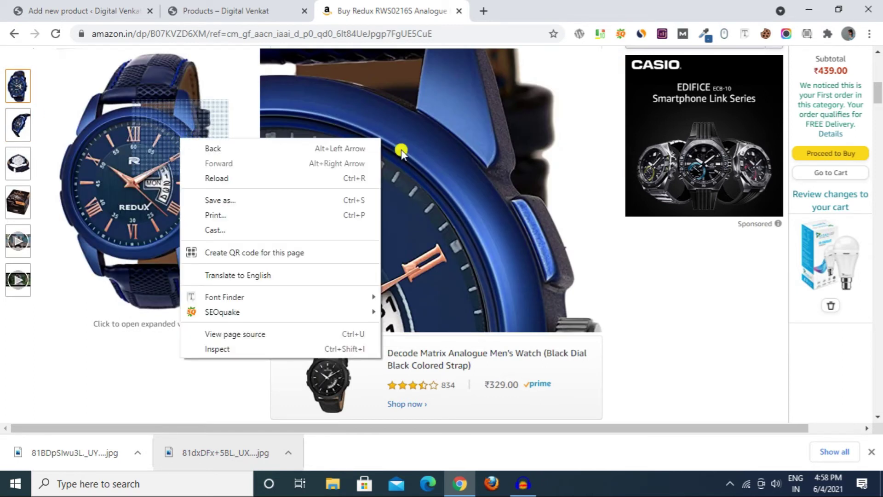
pyautogui.rightClick(428, 151)
pyautogui.click(31, 131)
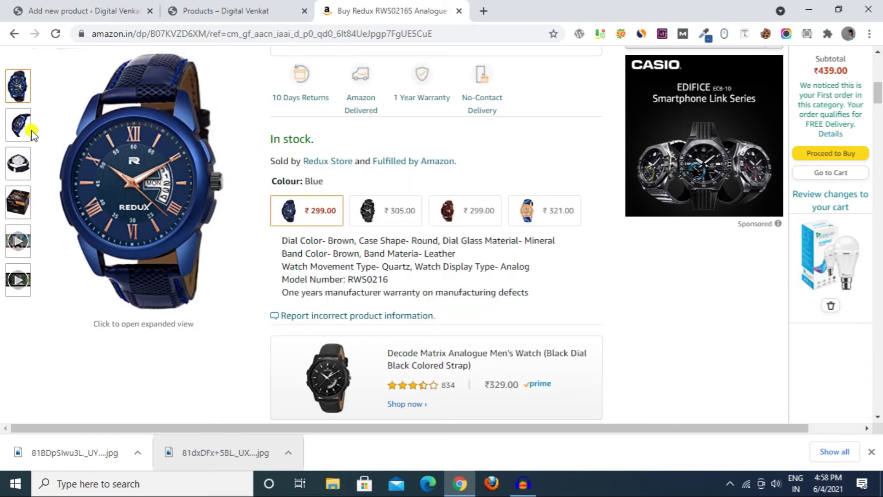
# - Open the listing's expanded image viewer and save the side-view watch photo as 715C6Ga9z7L._UL1500_ in Downloads
pyautogui.click(168, 175)
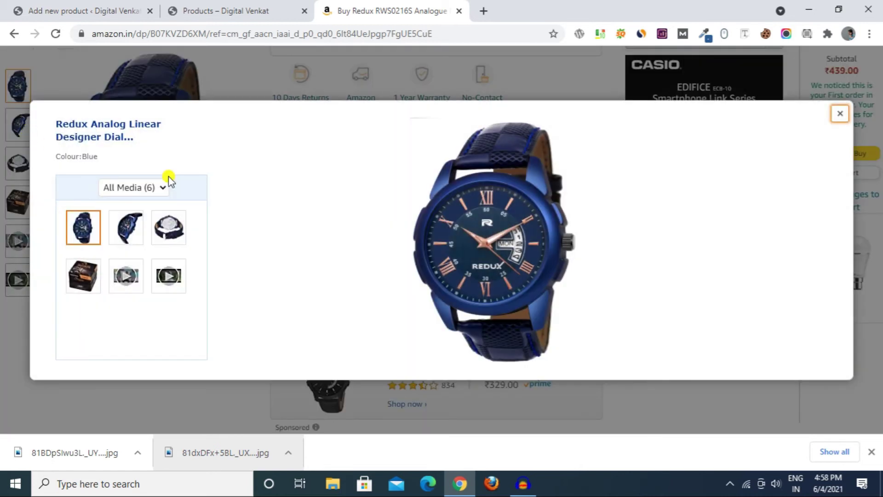
pyautogui.click(126, 227)
pyautogui.rightClick(453, 218)
pyautogui.click(465, 241)
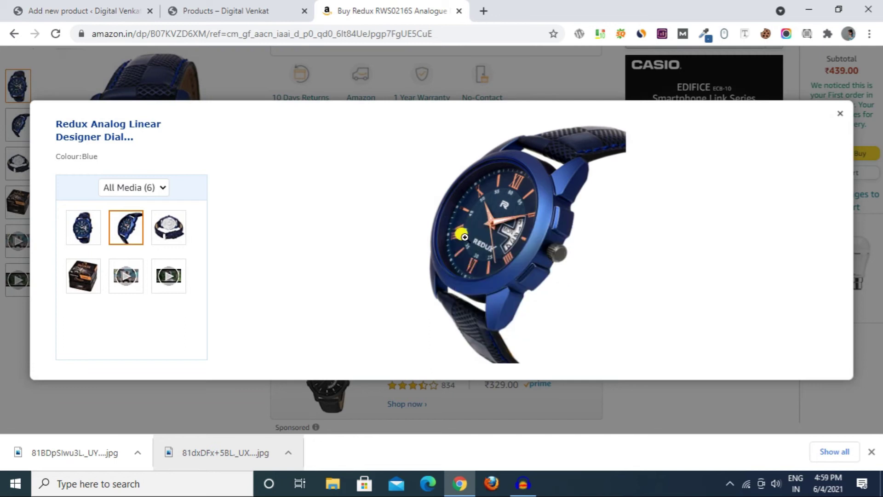
pyautogui.click(344, 295)
# - Save the photo of the watch's back and strap buckle to Downloads as 81GfEceiPSL._UL1500_
pyautogui.rightClick(506, 225)
pyautogui.click(520, 249)
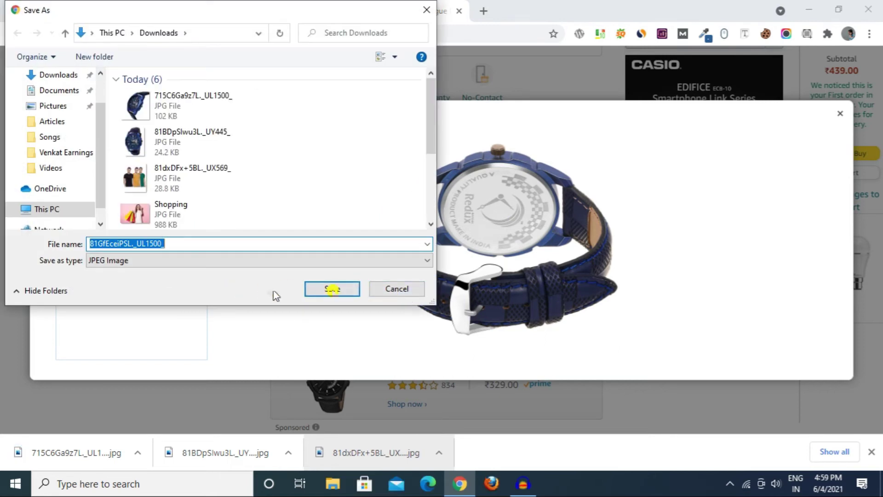
pyautogui.click(332, 289)
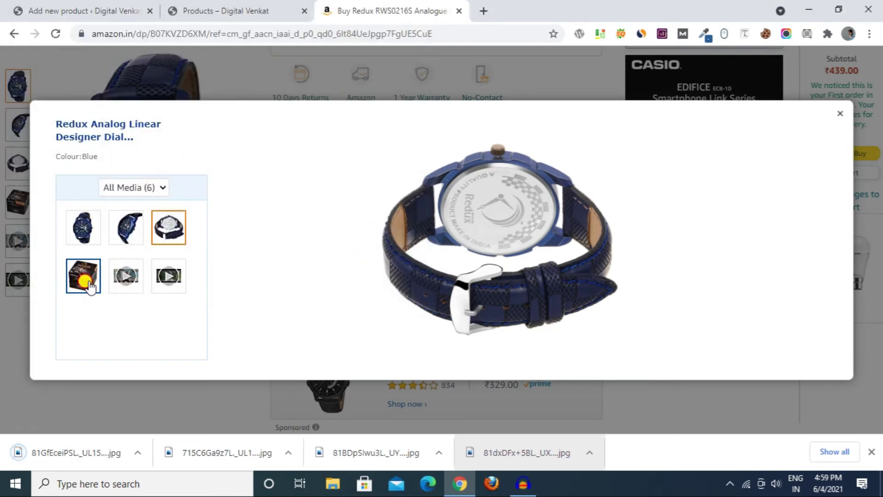
# - Save the Redux gift box photo to Downloads as 718W8sywGLL._UL1016_ and close the expanded image viewer
pyautogui.click(83, 275)
pyautogui.rightClick(479, 236)
pyautogui.click(506, 250)
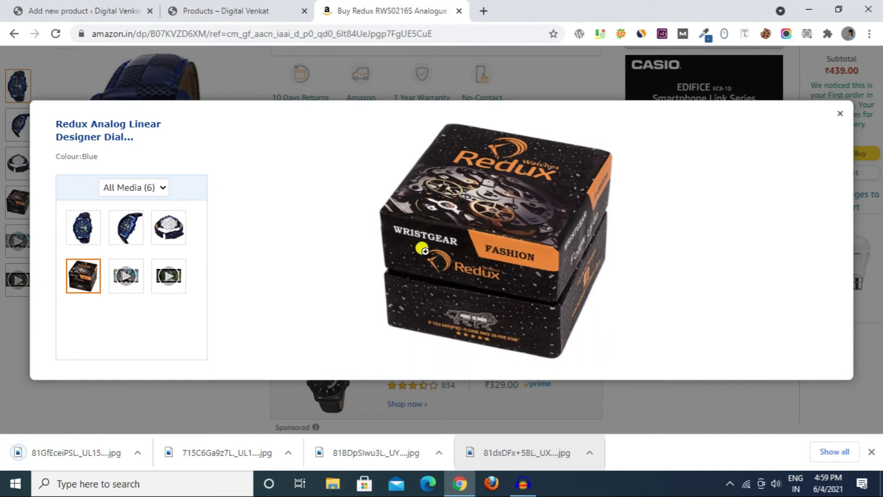
pyautogui.click(337, 289)
pyautogui.click(839, 114)
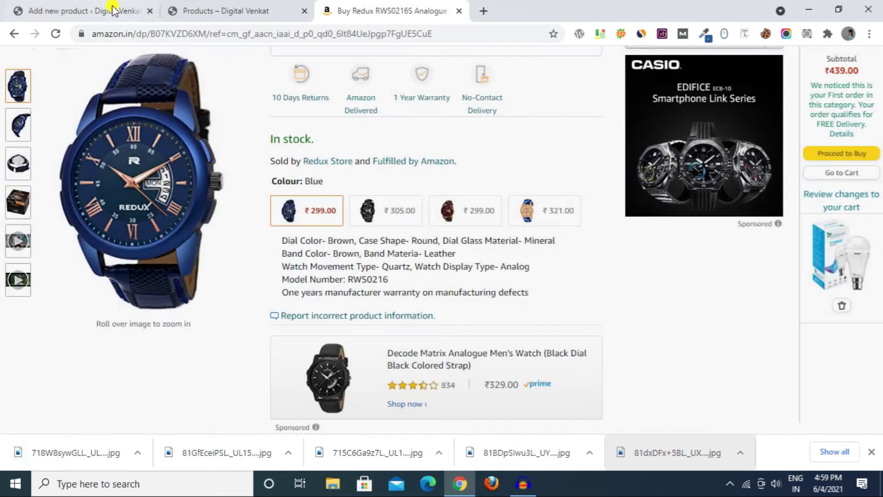
# - Return to the WooCommerce product and set the uploaded front-view watch photo as its product image
pyautogui.click(114, 9)
pyautogui.click(801, 400)
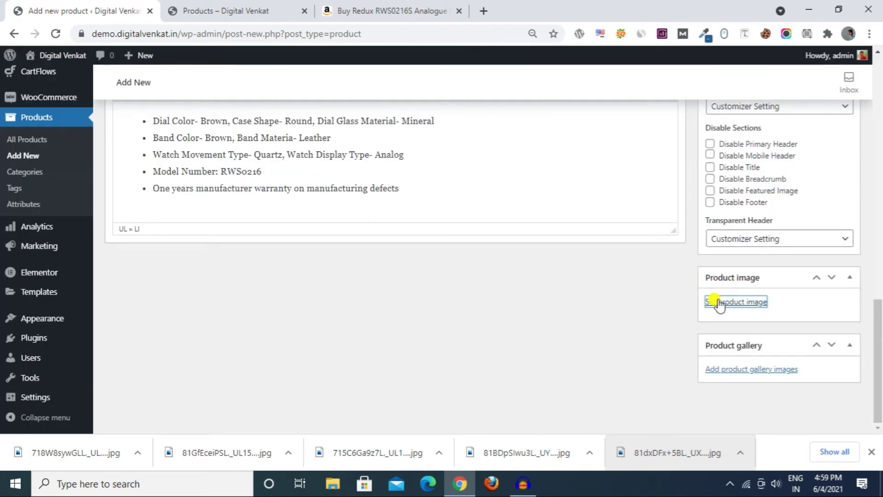
pyautogui.scroll(-4, 622, 351)
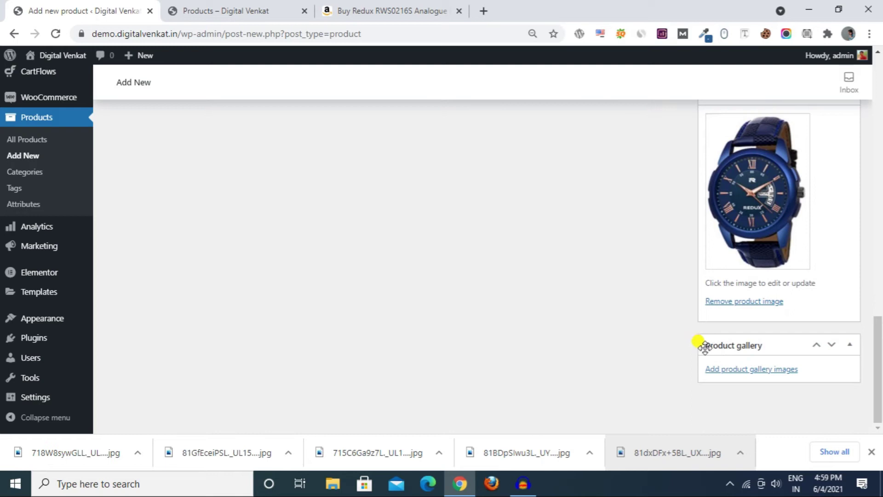
# - Open the product gallery picker and upload the four downloaded images: front view, side view, watch back and Redux box
pyautogui.click(748, 369)
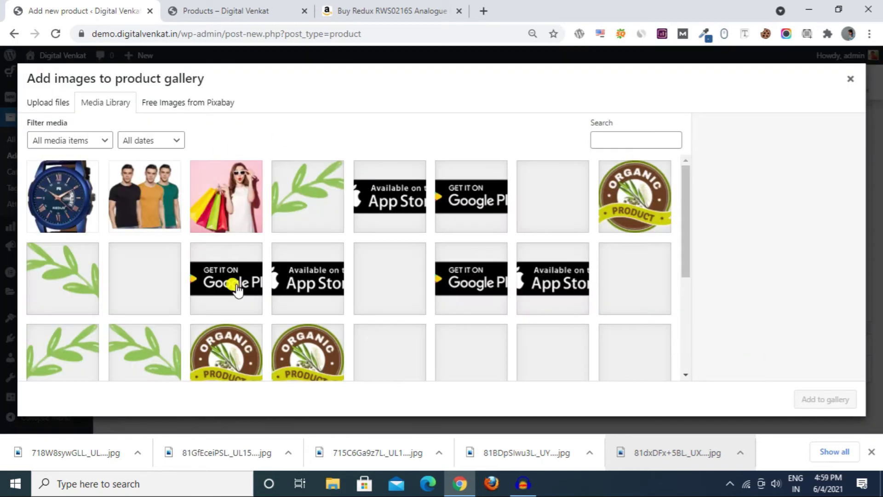
pyautogui.moveTo(522, 443); pyautogui.dragTo(381, 314)
pyautogui.moveTo(389, 449); pyautogui.dragTo(347, 255)
pyautogui.moveTo(274, 452); pyautogui.dragTo(274, 269)
pyautogui.moveTo(95, 464); pyautogui.dragTo(142, 327)
pyautogui.click(57, 105)
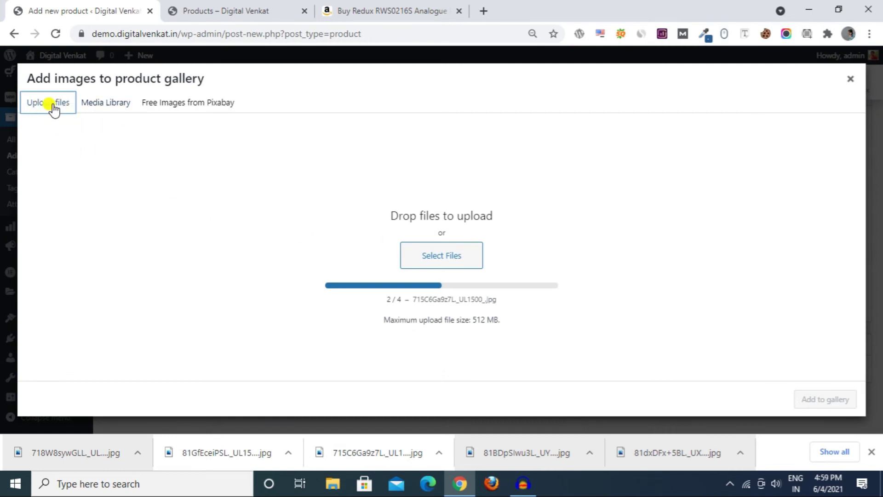
pyautogui.click(440, 254)
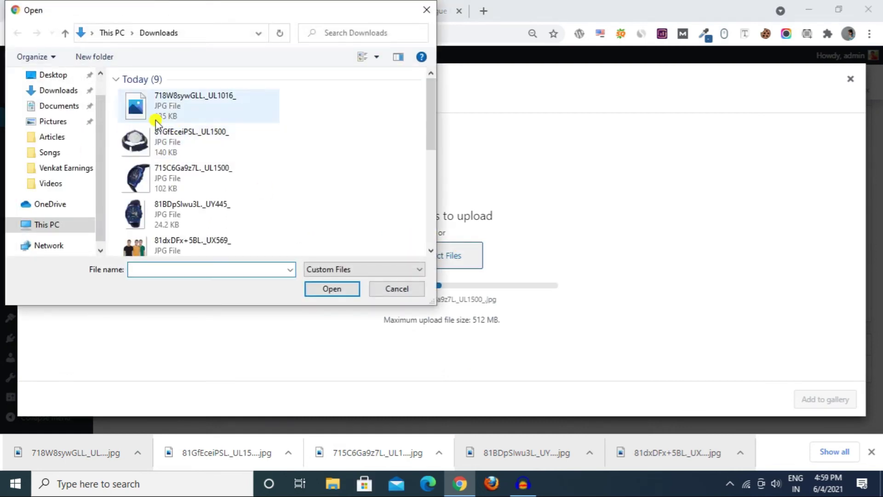
pyautogui.scroll(-3, 189, 184)
pyautogui.scroll(3, 191, 209)
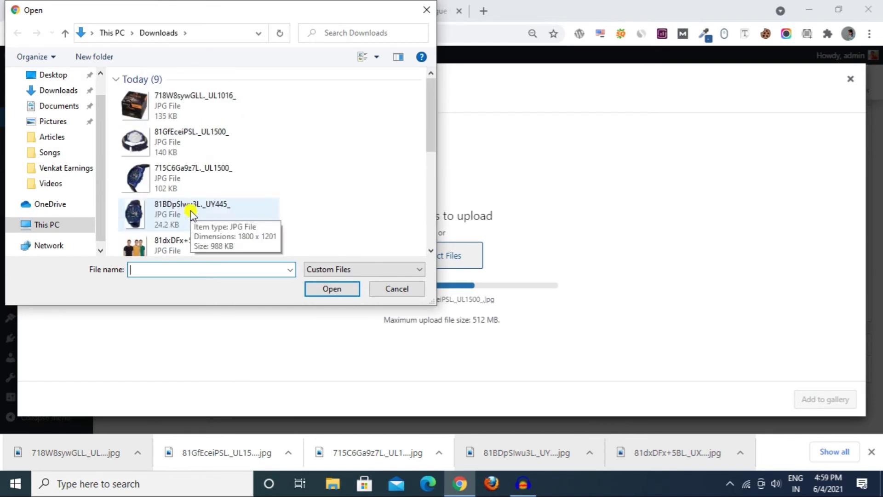
pyautogui.click(378, 289)
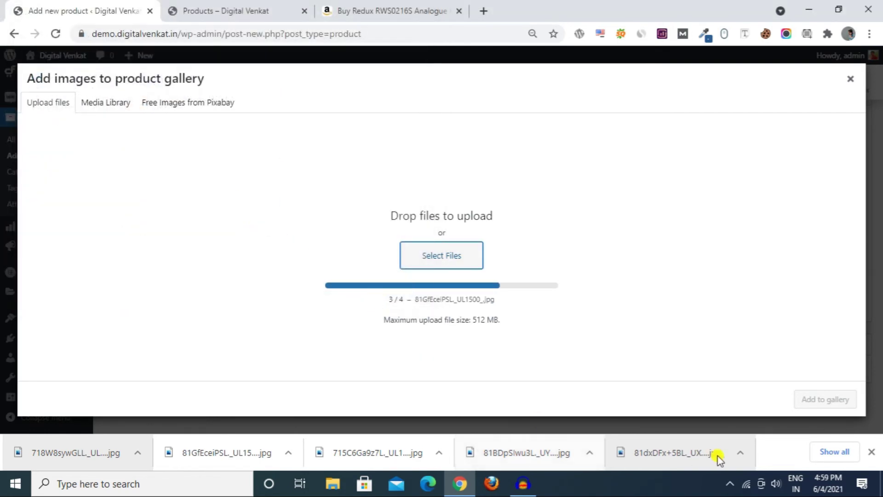
# - Dismiss the downloads bar and add the four uploaded watch images to the product gallery
pyautogui.click(868, 452)
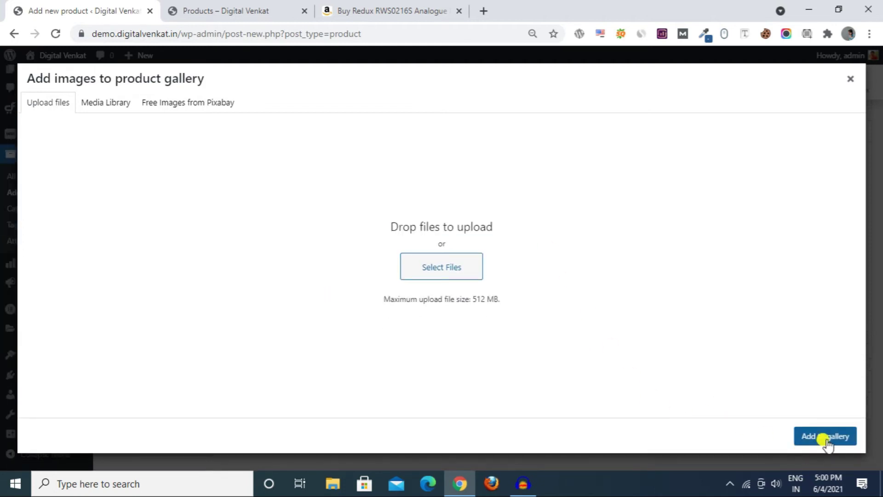
pyautogui.click(826, 437)
pyautogui.scroll(-2, 690, 393)
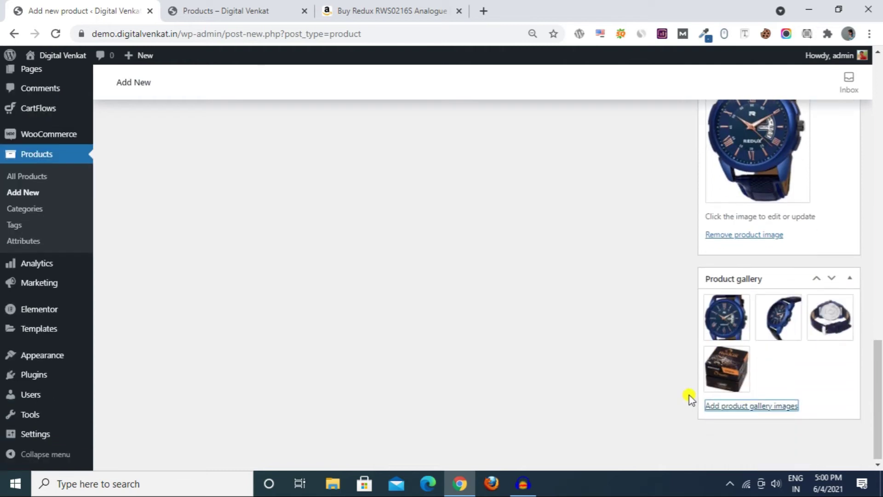
pyautogui.scroll(7, 719, 382)
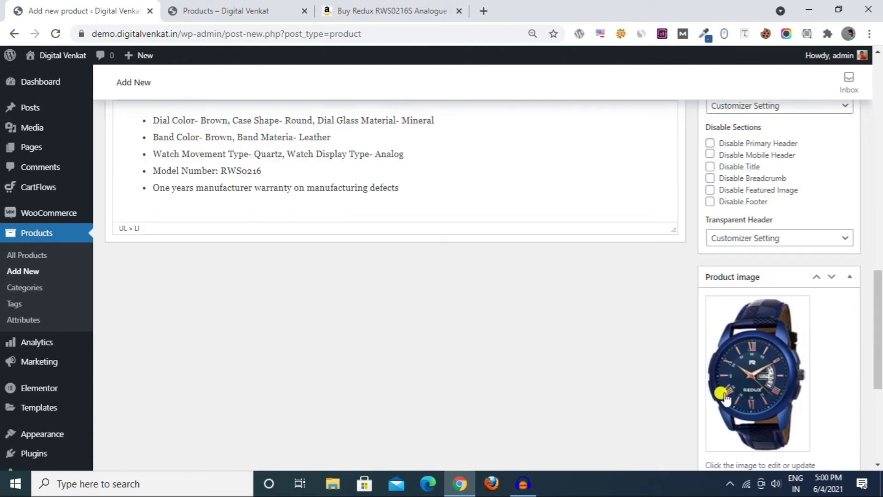
pyautogui.scroll(7, 678, 375)
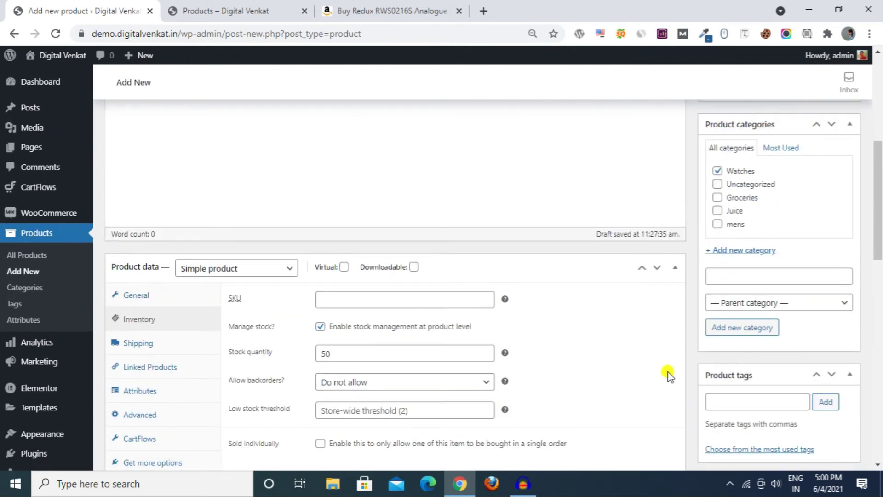
pyautogui.scroll(10, 690, 341)
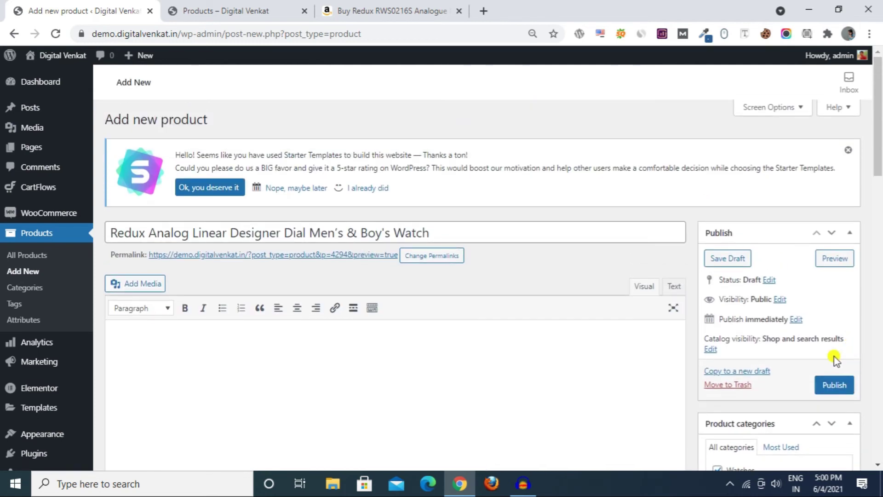
pyautogui.click(831, 385)
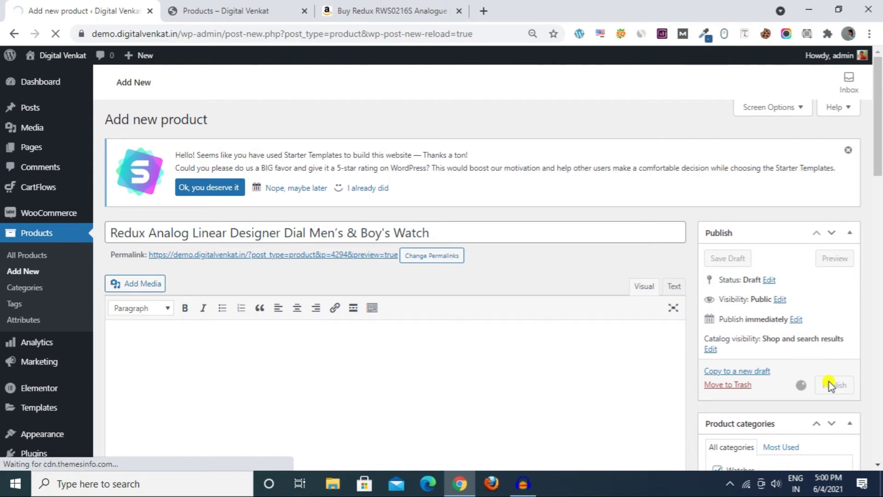
# - Open the published watch's storefront page in a new tab and look over its layout
pyautogui.middleClick(216, 228)
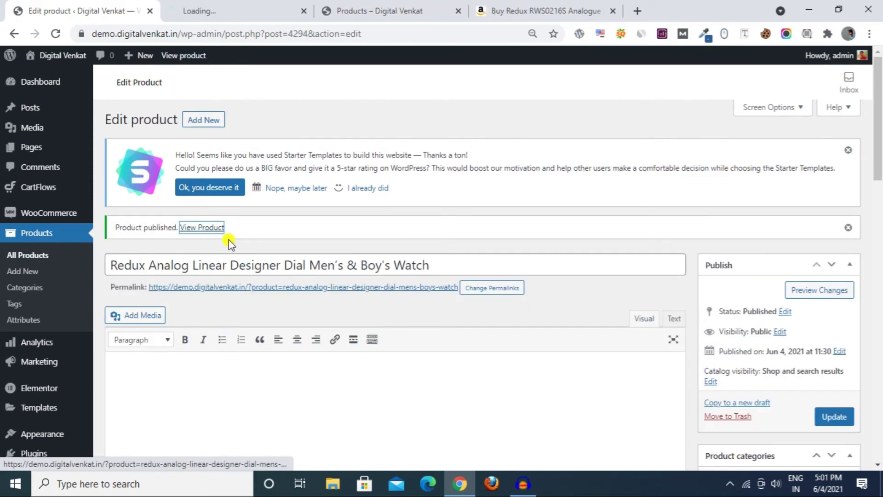
pyautogui.click(290, 6)
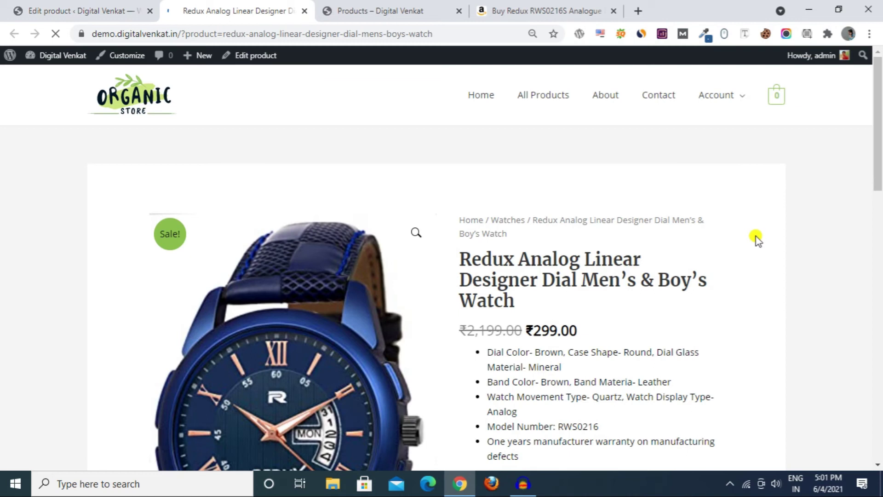
pyautogui.scroll(-3, 756, 236)
pyautogui.scroll(3, 756, 237)
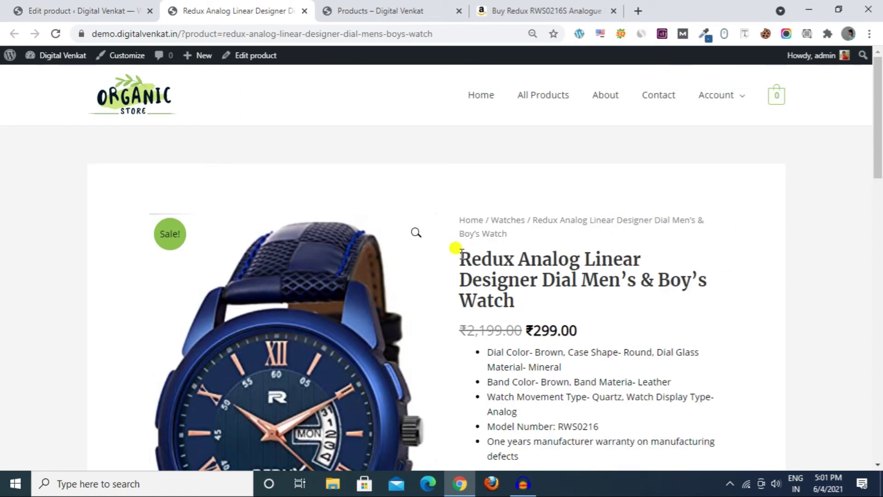
# - Examine the watch page's title, prices, feature bullets, stock availability, category and gallery thumbnails
pyautogui.moveTo(460, 250); pyautogui.dragTo(526, 294)
pyautogui.click(573, 298)
pyautogui.scroll(-2, 570, 296)
pyautogui.moveTo(540, 265); pyautogui.dragTo(611, 272)
pyautogui.scroll(-3, 610, 272)
pyautogui.moveTo(483, 159); pyautogui.dragTo(528, 256)
pyautogui.click(536, 257)
pyautogui.scroll(-4, 618, 261)
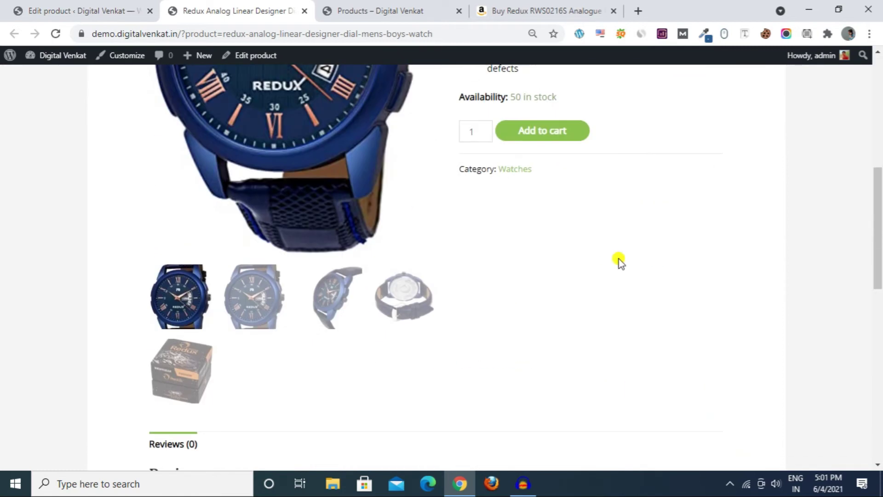
# - View the watch's gallery images one by one, including the angled, back and packaging box pictures
pyautogui.scroll(3, 689, 327)
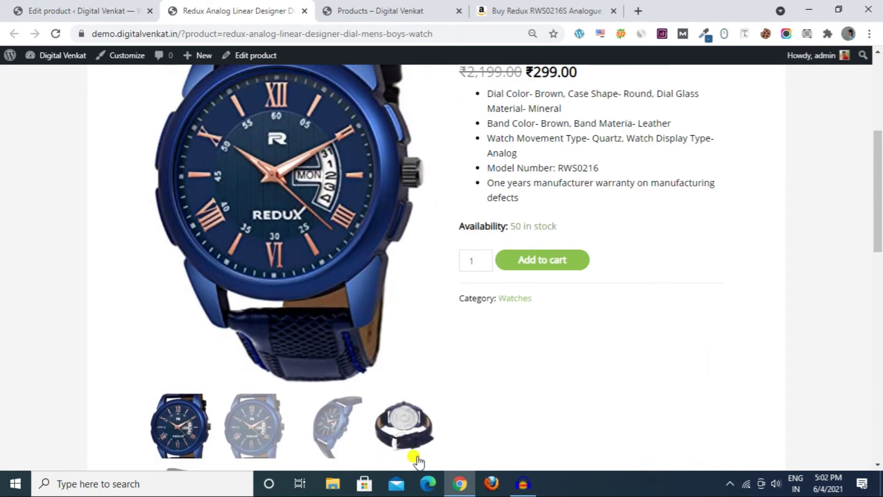
pyautogui.scroll(-3, 416, 455)
pyautogui.click(242, 308)
pyautogui.scroll(3, 537, 396)
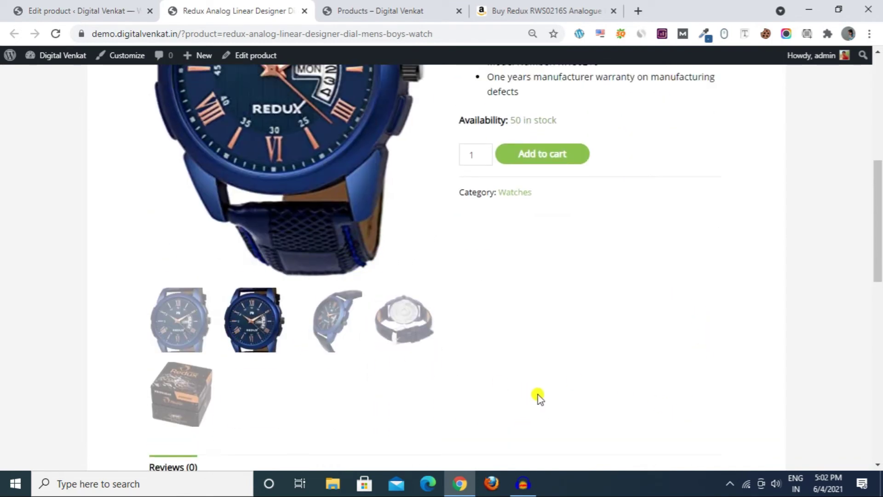
pyautogui.click(328, 416)
pyautogui.click(403, 283)
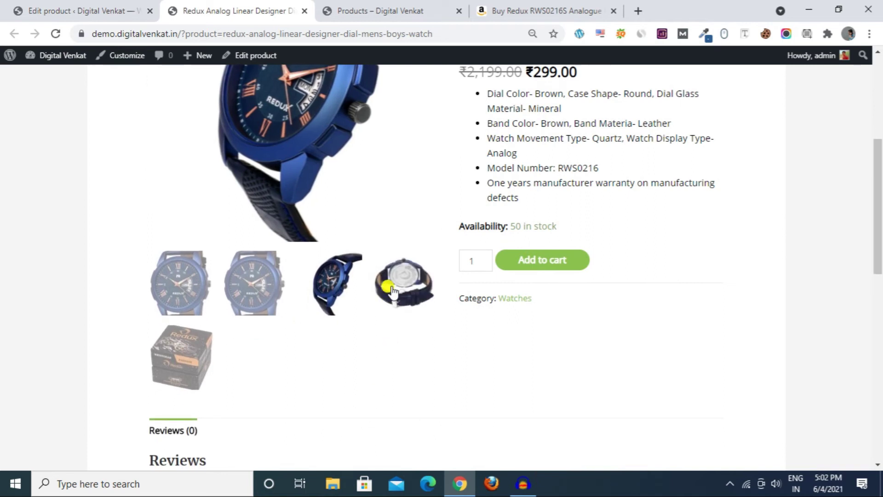
pyautogui.scroll(4, 550, 368)
pyautogui.scroll(-6, 483, 368)
pyautogui.click(181, 317)
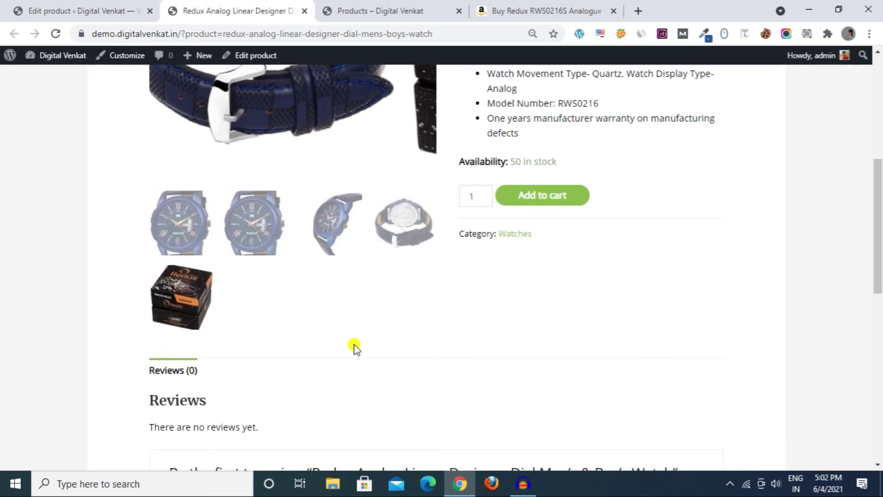
pyautogui.scroll(6, 694, 371)
pyautogui.scroll(-6, 413, 322)
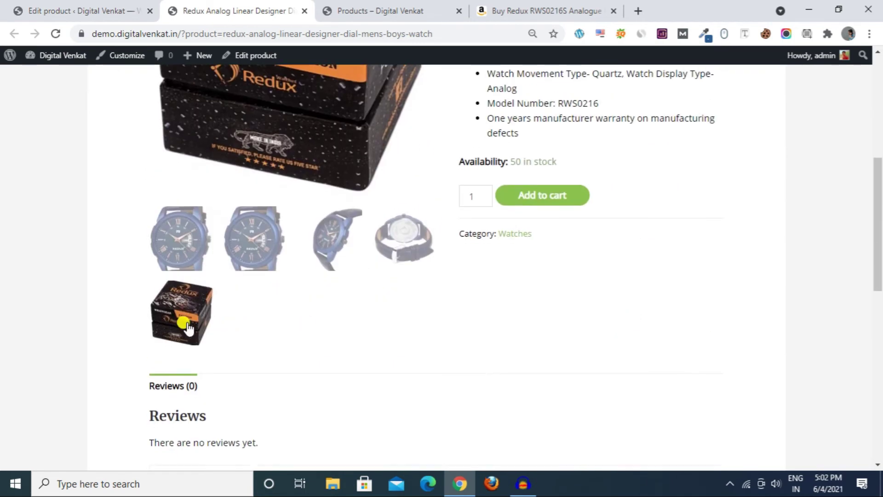
pyautogui.scroll(5, 529, 335)
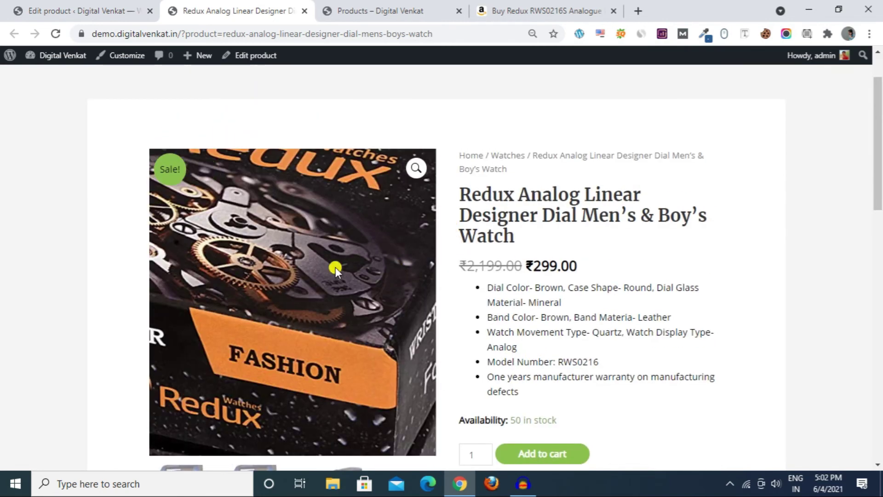
pyautogui.scroll(2, 611, 191)
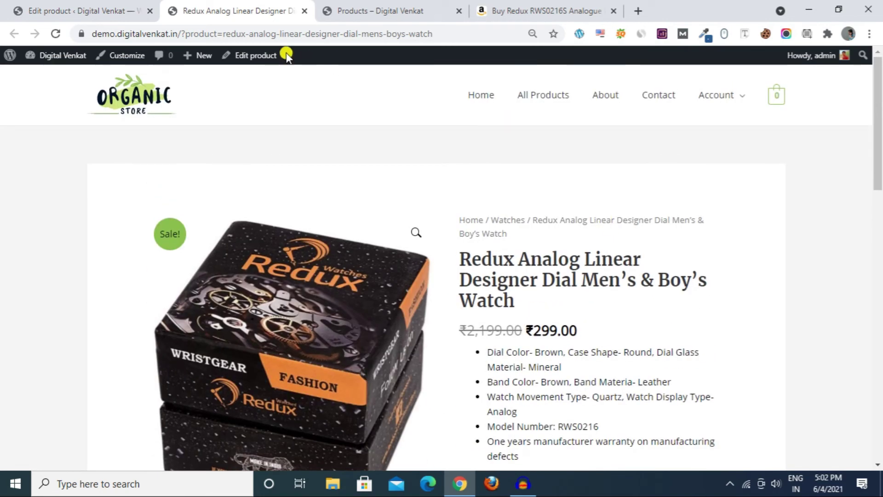
# - Highlight the product part of the watch page's address and open the site's Permalink Settings in the admin
pyautogui.moveTo(189, 37); pyautogui.dragTo(450, 35)
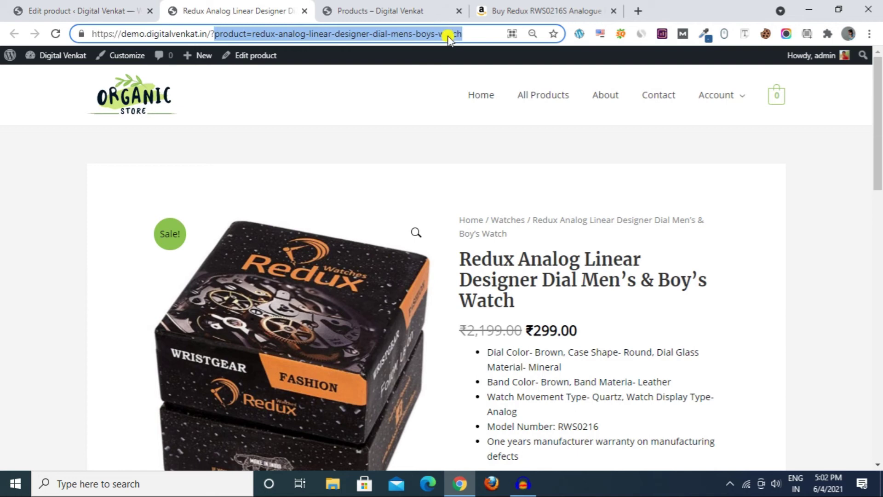
pyautogui.click(448, 36)
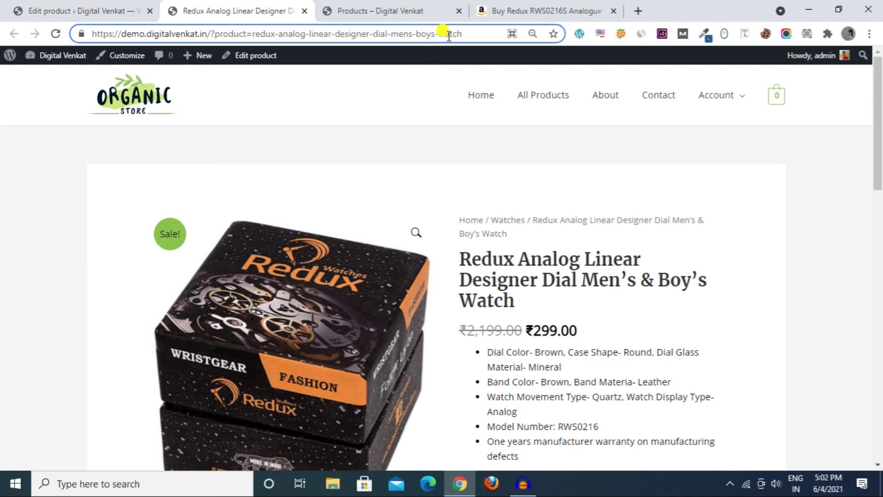
pyautogui.click(74, 10)
pyautogui.scroll(-4, 59, 364)
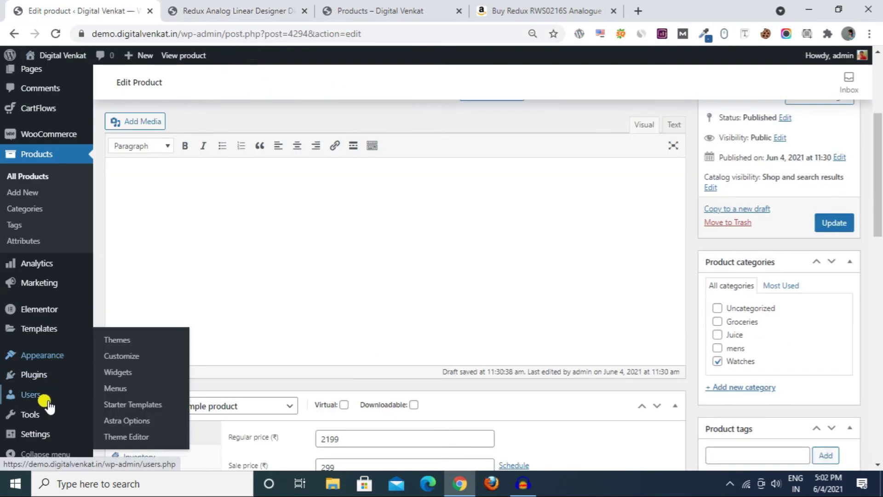
pyautogui.moveTo(37, 432)
pyautogui.click(122, 421)
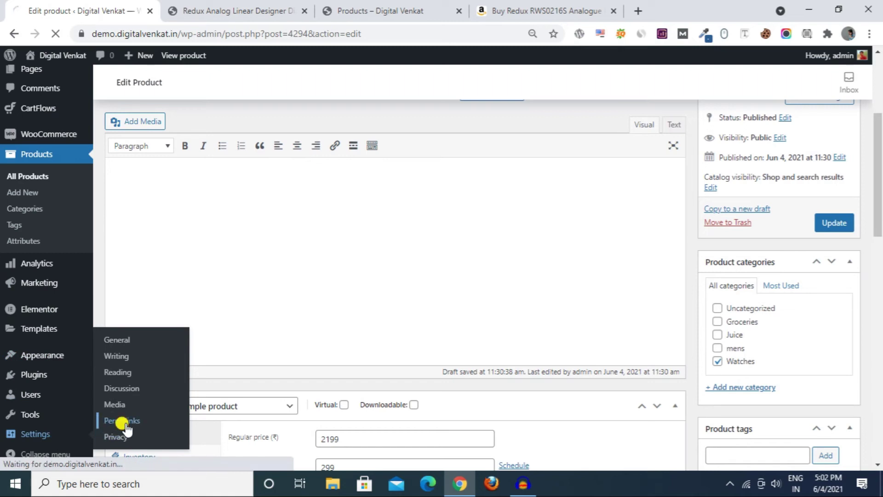
# - Compare the watch's title with its page address, and check the query part of the Products page address
pyautogui.click(230, 10)
pyautogui.moveTo(457, 259); pyautogui.dragTo(496, 286)
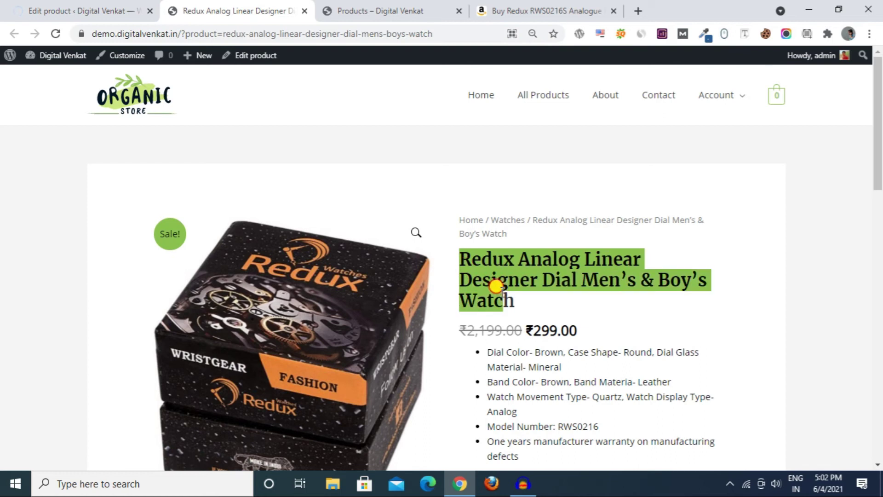
pyautogui.moveTo(181, 32); pyautogui.dragTo(437, 33)
pyautogui.click(422, 11)
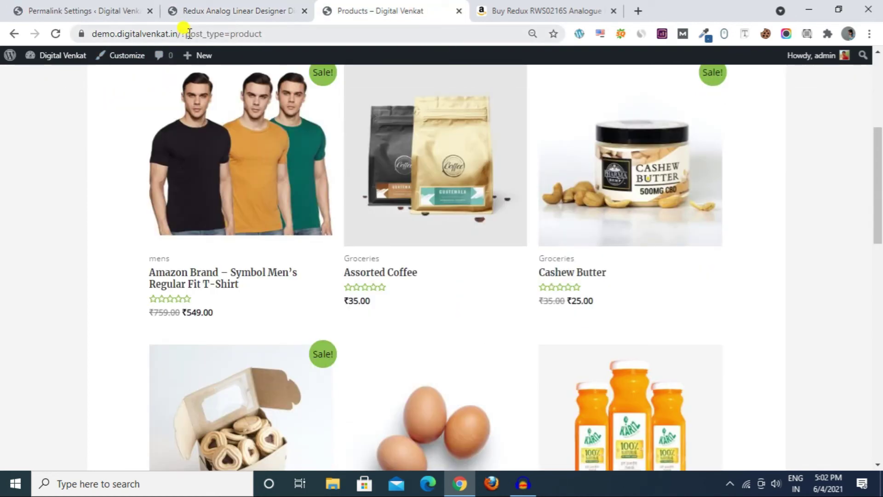
pyautogui.moveTo(189, 35); pyautogui.dragTo(286, 32)
# - Set the site's permalink structure to Post name and save the changes
pyautogui.click(94, 10)
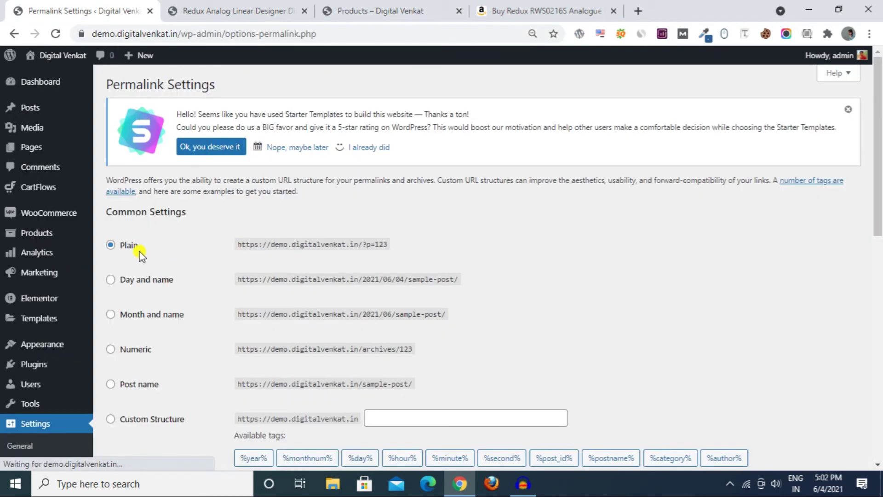
pyautogui.scroll(-3, 197, 256)
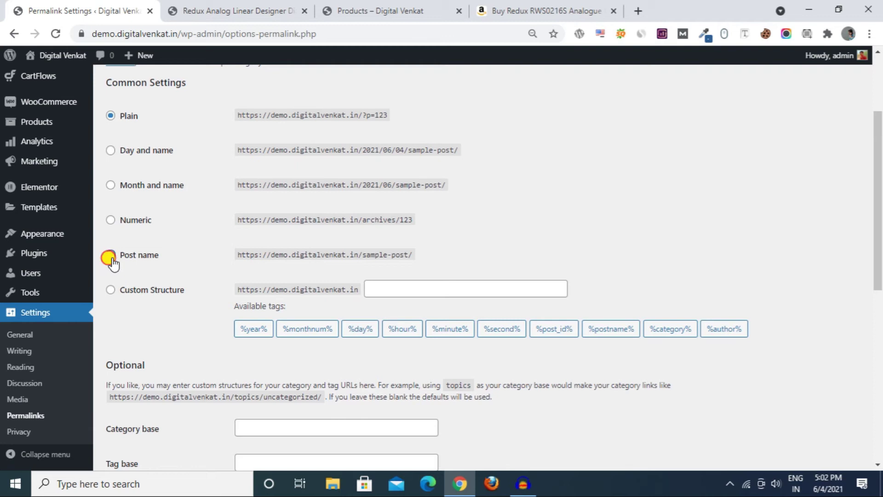
pyautogui.click(111, 257)
pyautogui.scroll(-9, 155, 265)
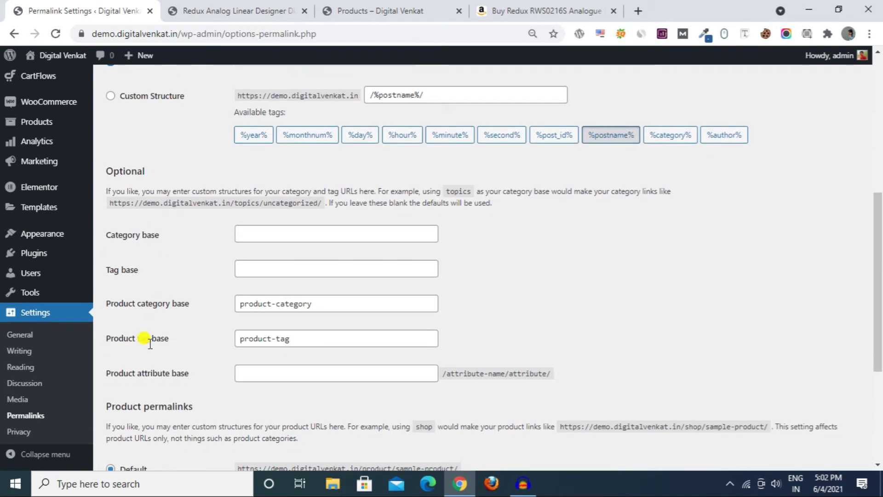
pyautogui.click(144, 414)
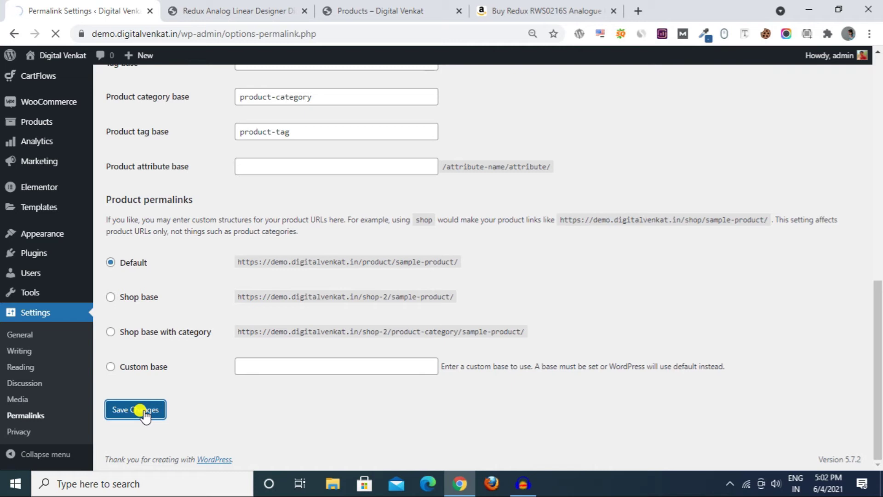
# - Check the new address format on the store's All Products page and the Symbol Men's Regular Fit T-Shirt page
pyautogui.click(373, 11)
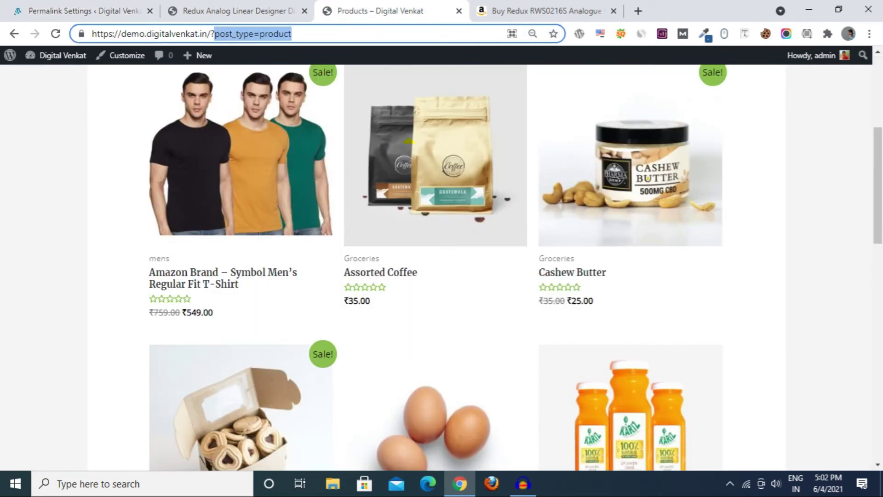
pyautogui.click(537, 99)
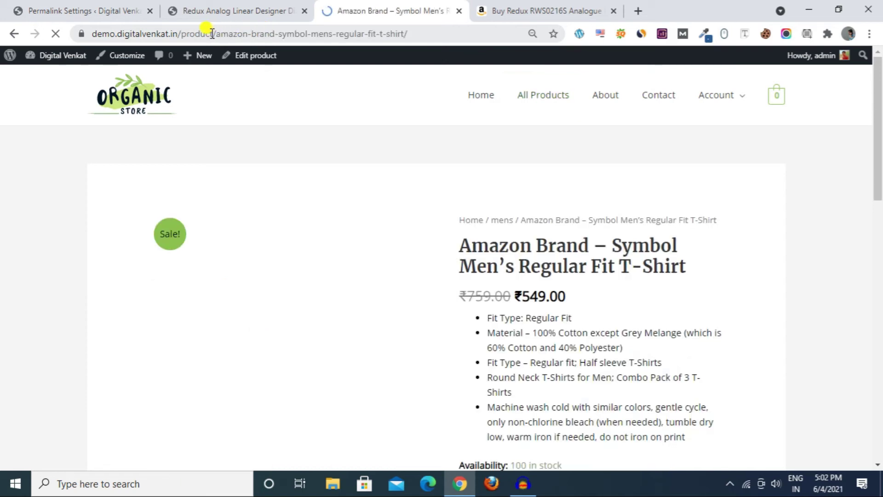
pyautogui.click(524, 102)
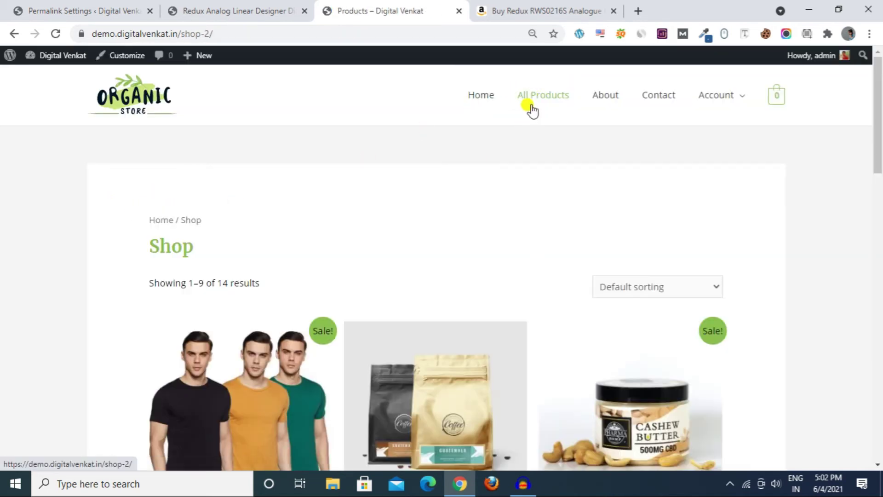
# - Look through the first page of shop products, close the Amazon tab and open page 2 of the shop
pyautogui.scroll(-12, 507, 229)
pyautogui.scroll(7, 162, 262)
pyautogui.scroll(5, 163, 260)
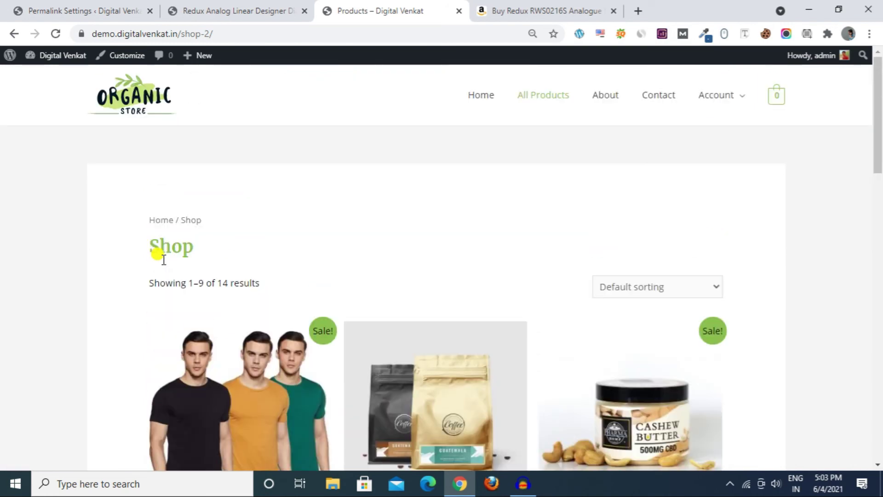
pyautogui.scroll(-9, 163, 262)
pyautogui.scroll(5, 132, 222)
pyautogui.click(309, 220)
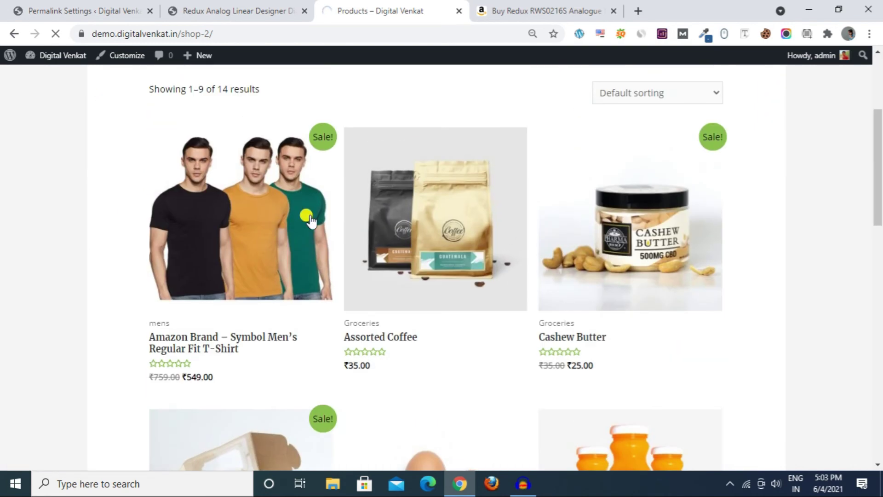
pyautogui.scroll(-12, 22, 314)
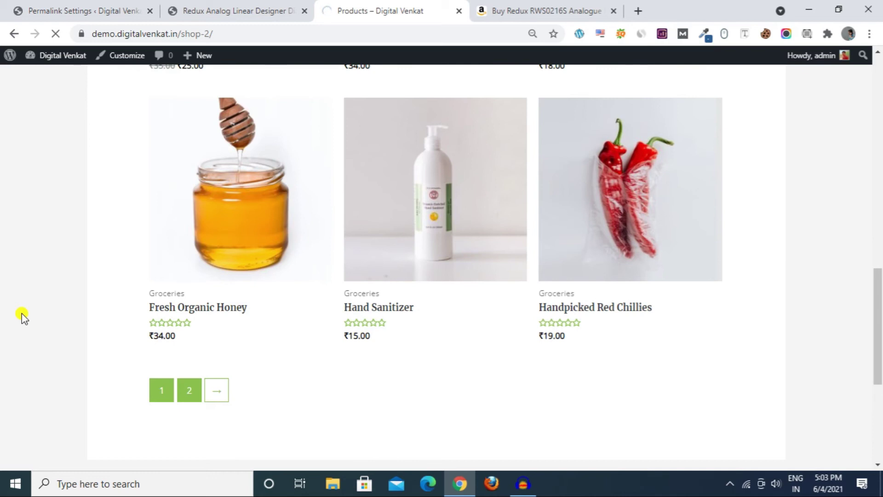
pyautogui.click(221, 9)
pyautogui.click(416, 9)
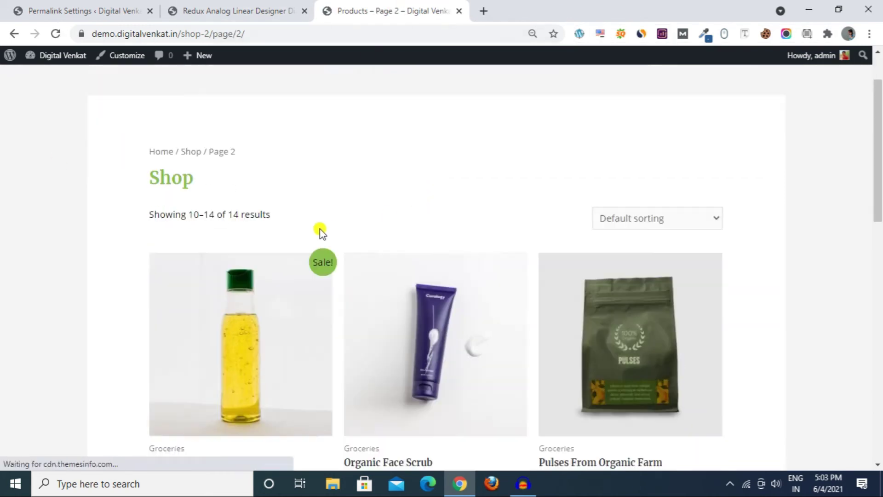
# - Examine the Redux watch's listing on shop page 2 alongside the grocery products, comparing their titles and categories
pyautogui.scroll(-8, 92, 282)
pyautogui.scroll(5, 69, 316)
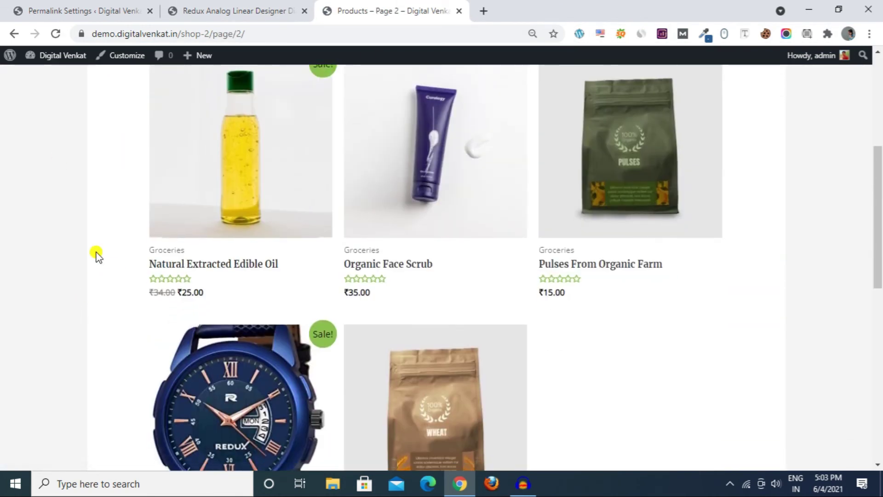
pyautogui.scroll(-4, 94, 255)
pyautogui.tripleClick(143, 353)
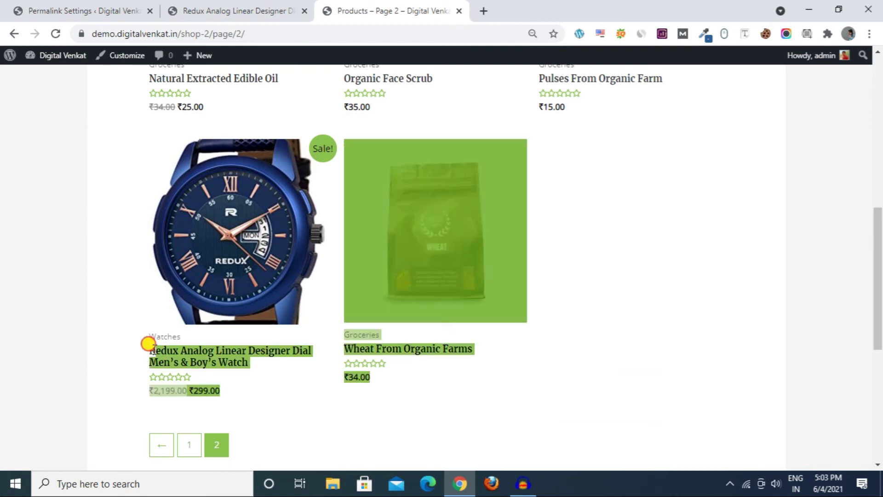
pyautogui.click(90, 359)
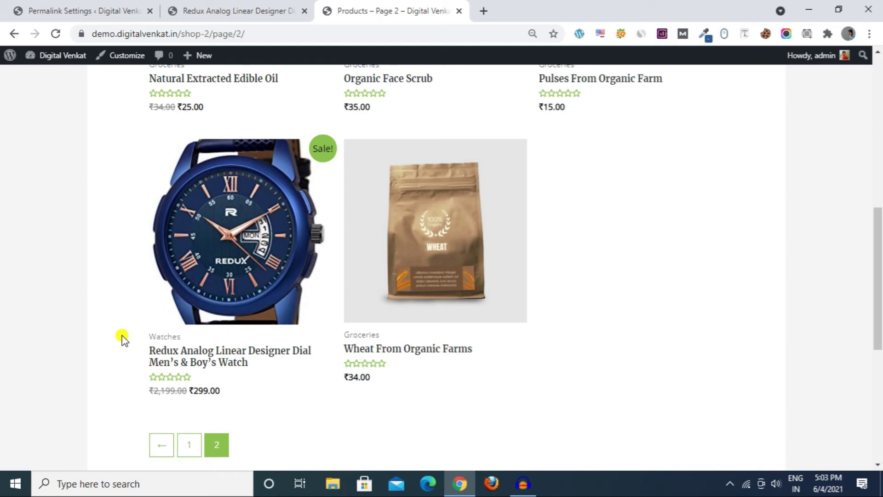
pyautogui.scroll(3, 121, 338)
pyautogui.moveTo(144, 216); pyautogui.dragTo(150, 205)
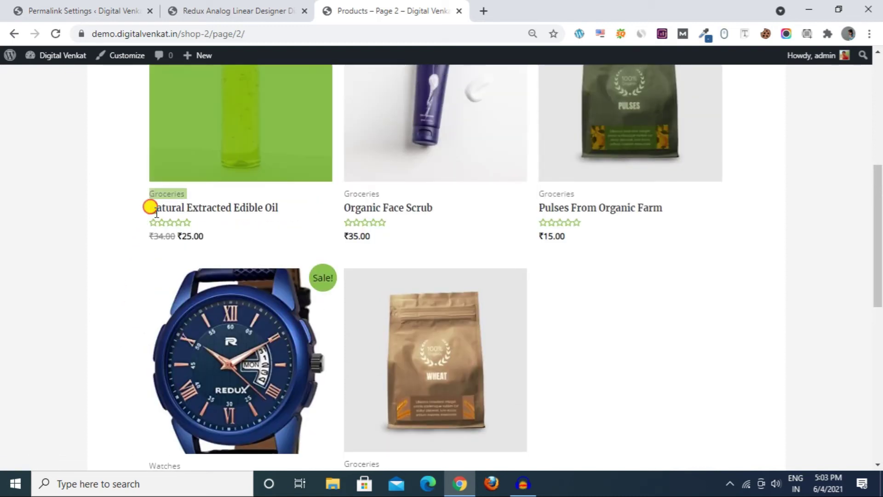
pyautogui.click(98, 216)
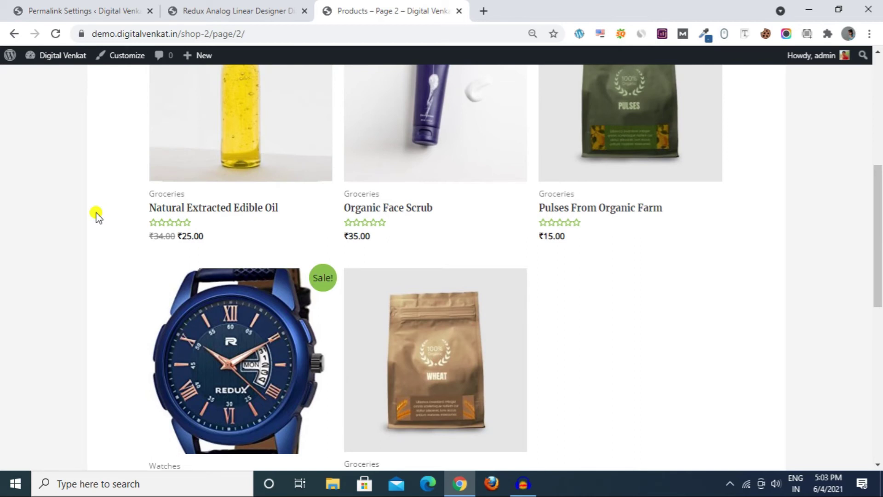
pyautogui.scroll(-3, 97, 216)
pyautogui.moveTo(146, 358); pyautogui.dragTo(152, 350)
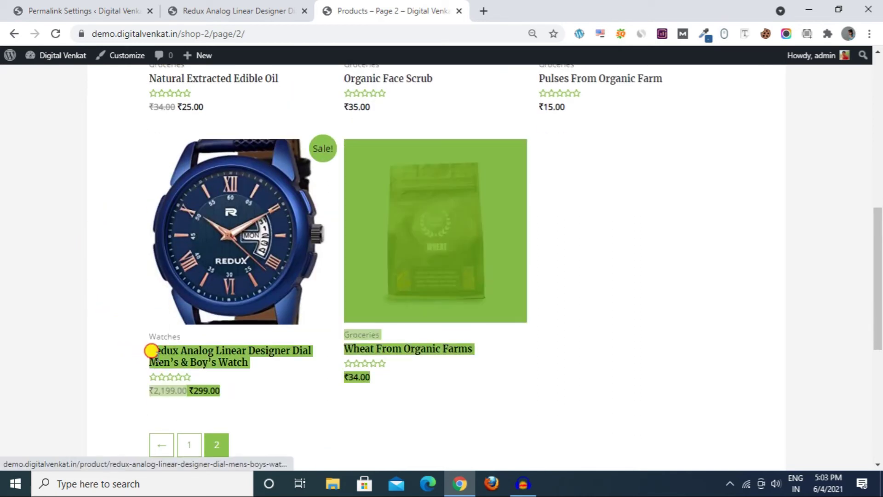
pyautogui.click(110, 349)
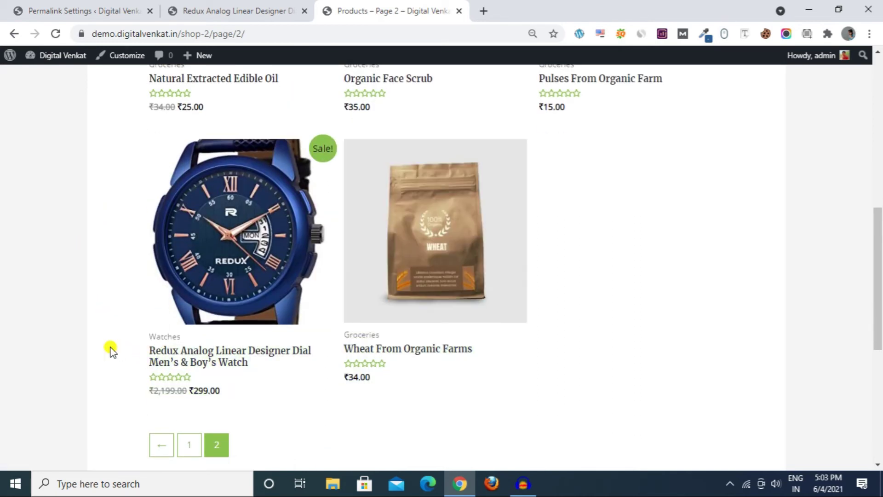
pyautogui.scroll(10, 111, 350)
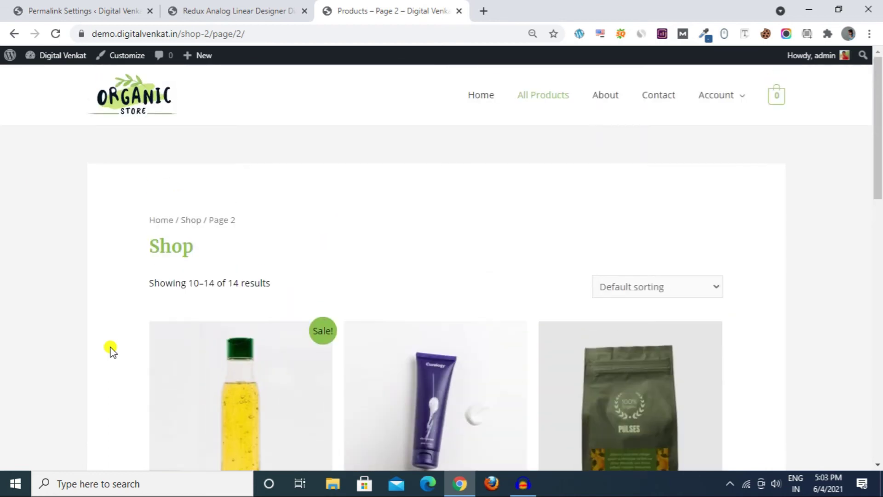
# - Open the store's home page, and bring up the menu editor in the site's admin
pyautogui.click(139, 100)
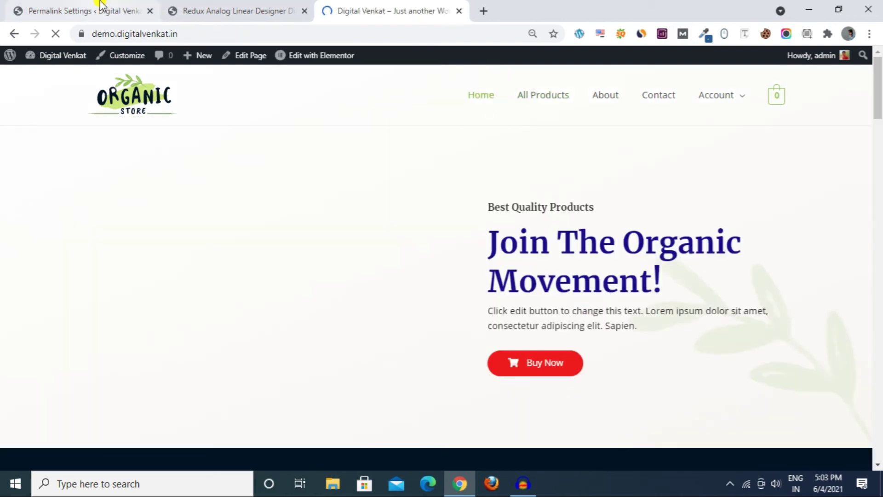
pyautogui.click(83, 11)
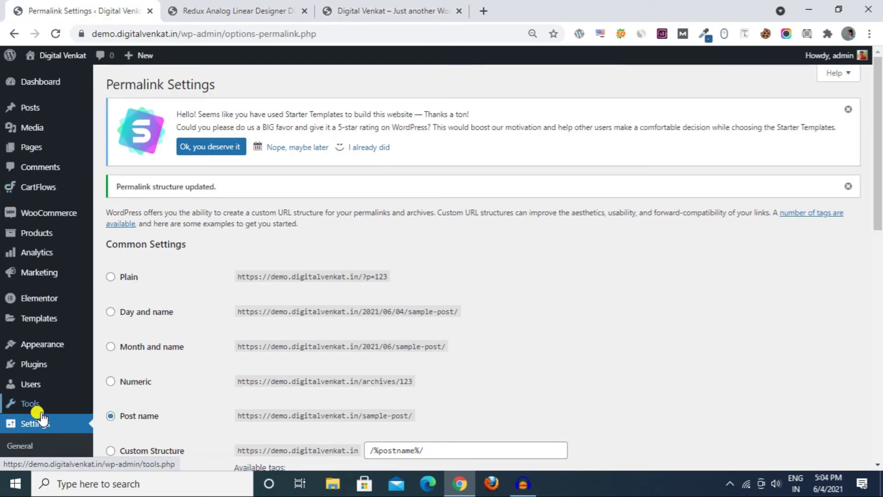
pyautogui.moveTo(47, 350)
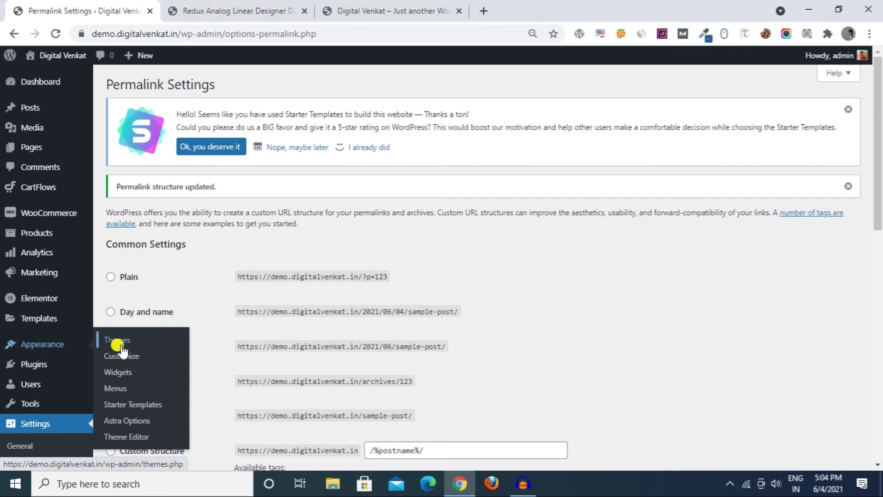
pyautogui.click(115, 389)
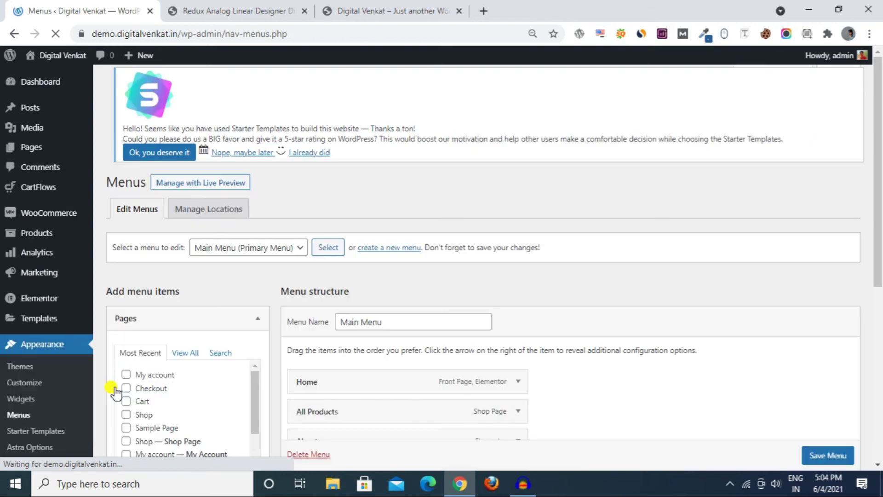
# - Open the store's product categories and load amazon.in in a new browser tab
pyautogui.moveTo(55, 230)
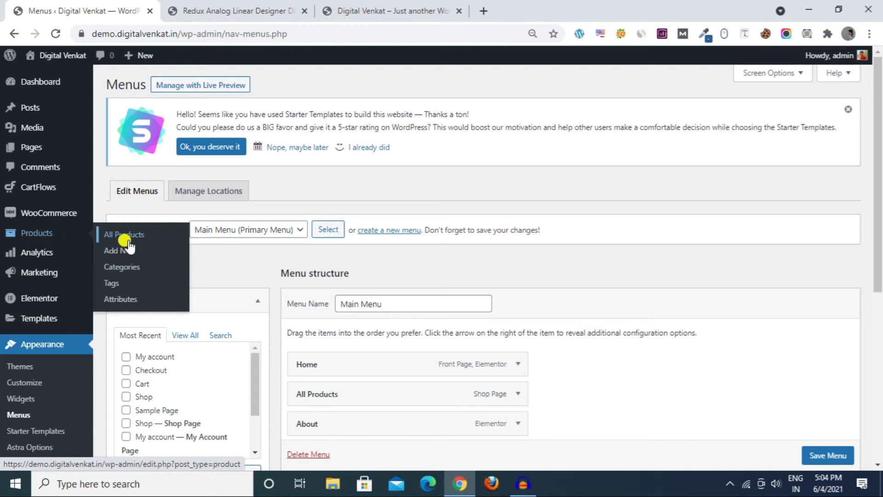
pyautogui.click(131, 266)
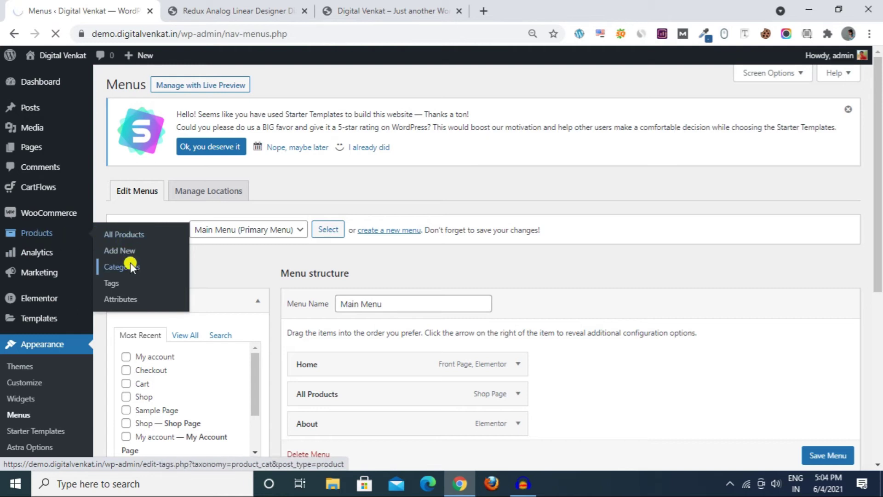
pyautogui.click(480, 12)
pyautogui.write('ama')
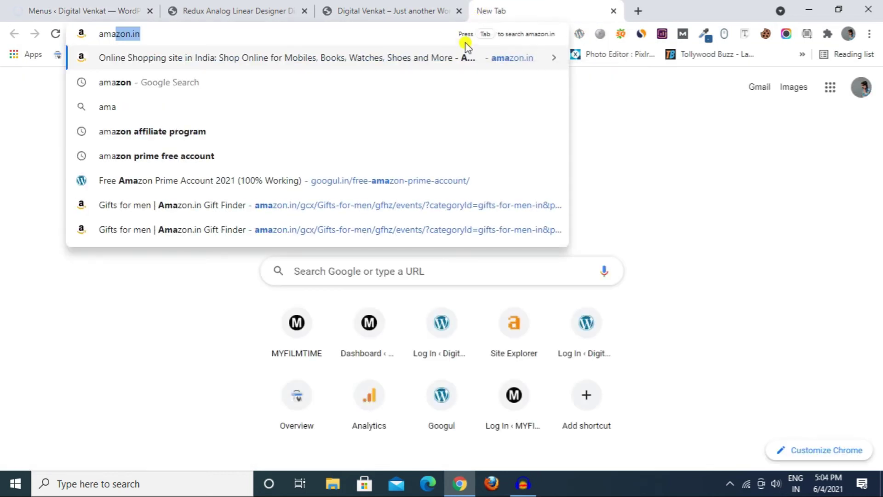
pyautogui.click(461, 57)
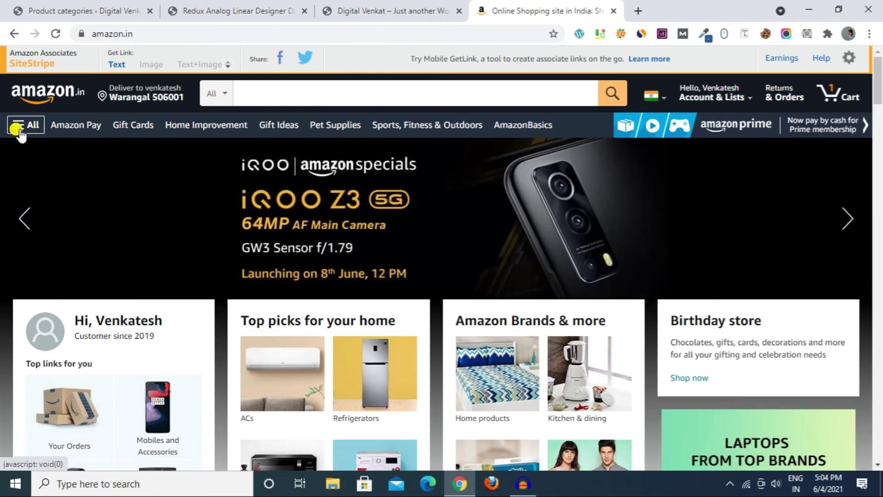
# - Expand Amazon's full Shop By Department list and examine how its departments are organised
pyautogui.click(22, 125)
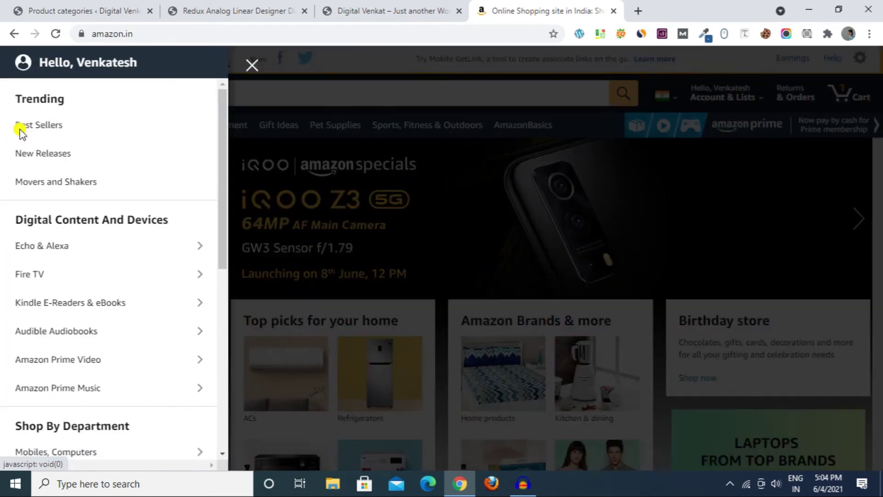
pyautogui.scroll(-3, 65, 172)
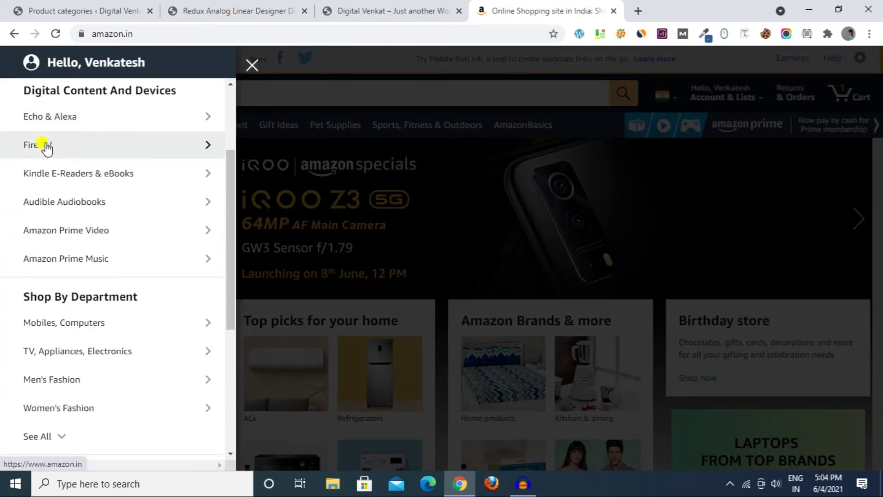
pyautogui.scroll(-3, 56, 227)
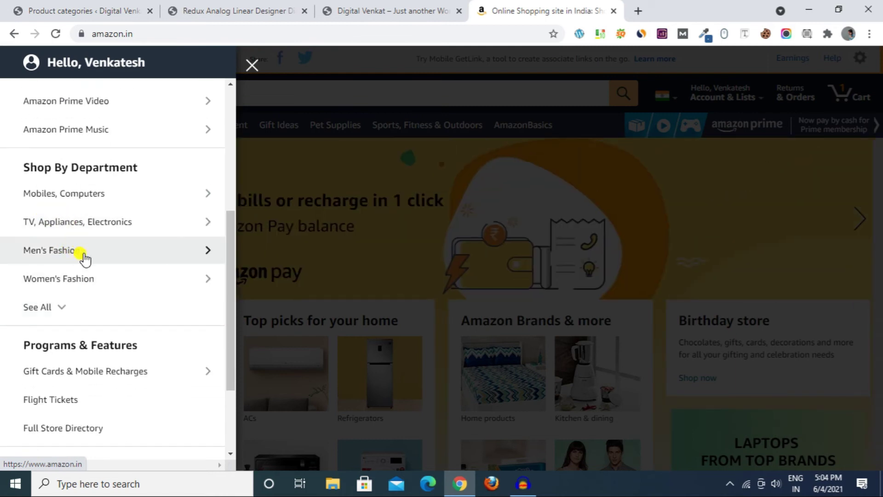
pyautogui.click(65, 305)
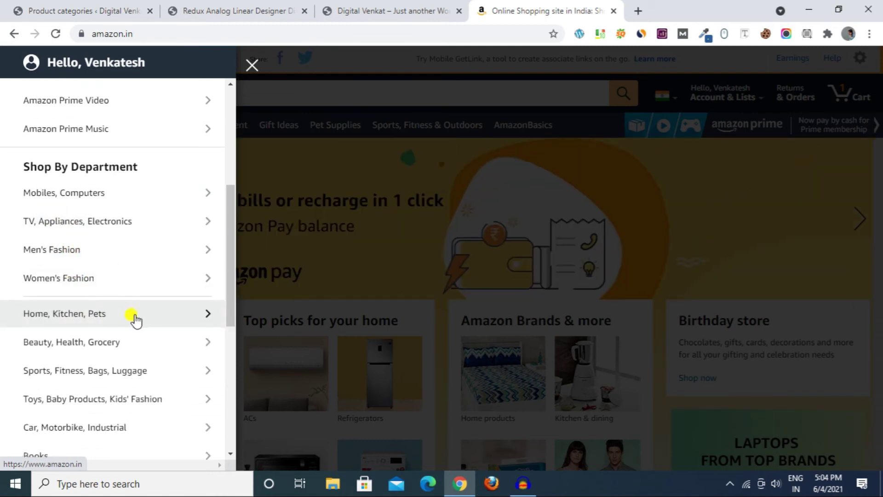
pyautogui.scroll(-1, 136, 320)
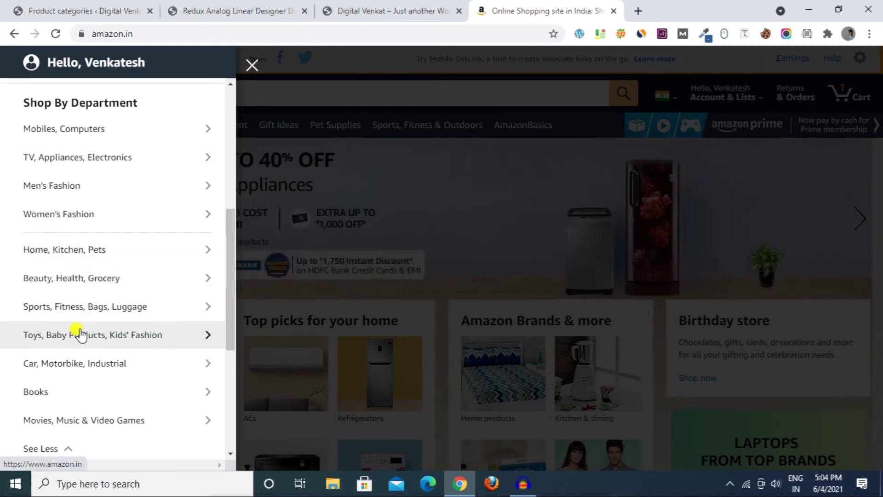
pyautogui.scroll(-2, 86, 286)
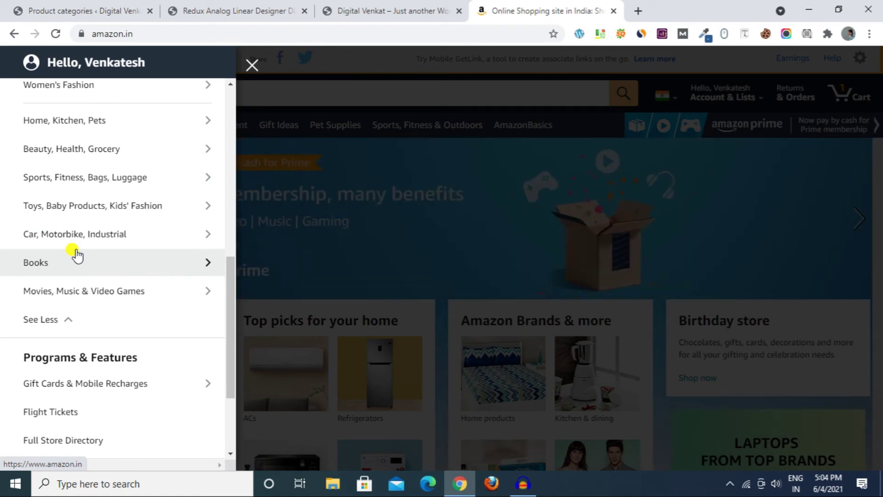
pyautogui.scroll(2, 76, 254)
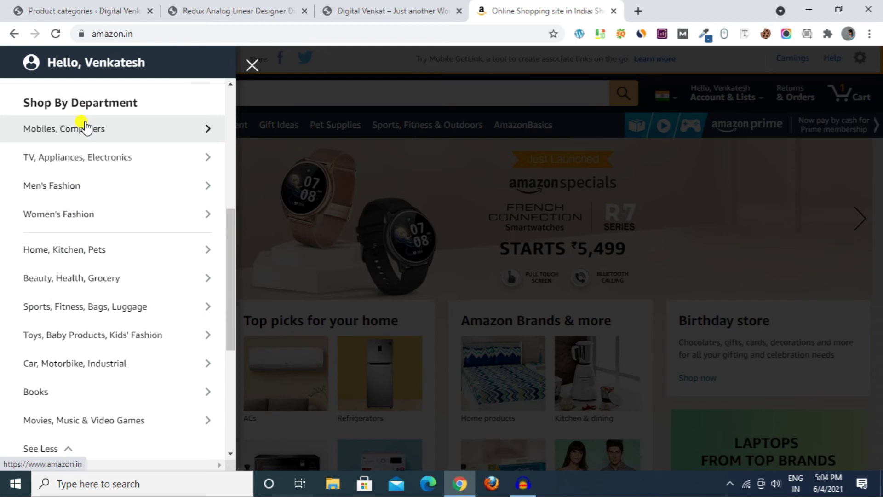
# - Compare the store's existing product categories with its home page and Amazon's department list
pyautogui.click(138, 14)
pyautogui.scroll(-4, 581, 357)
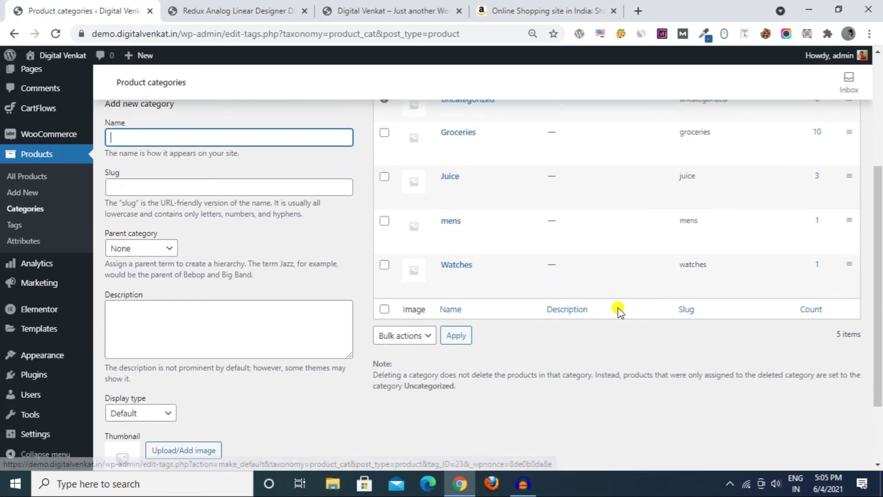
pyautogui.scroll(2, 460, 258)
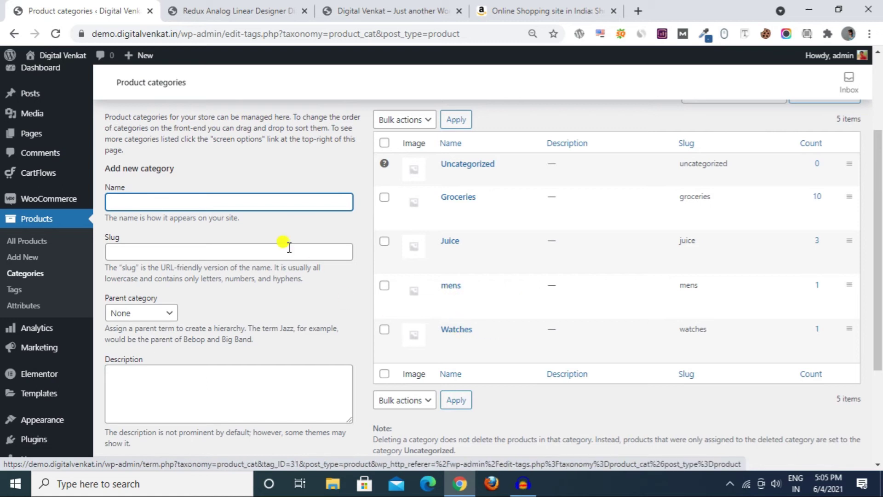
pyautogui.click(428, 7)
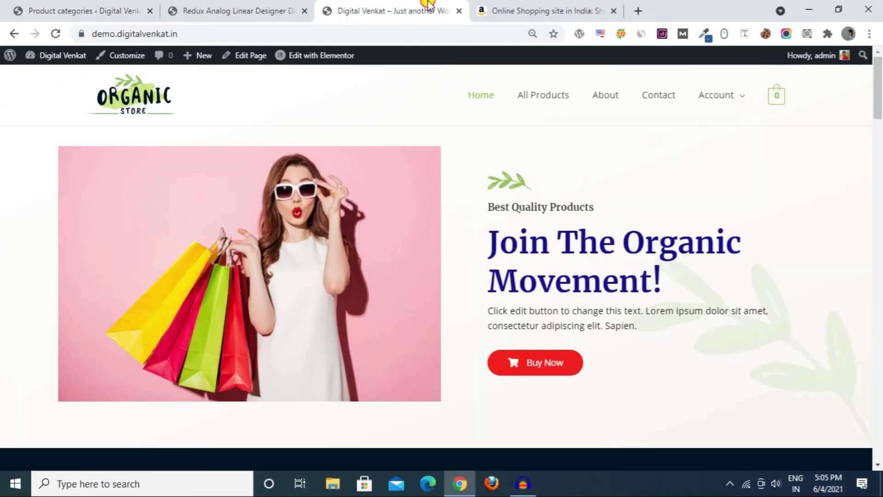
pyautogui.click(506, 7)
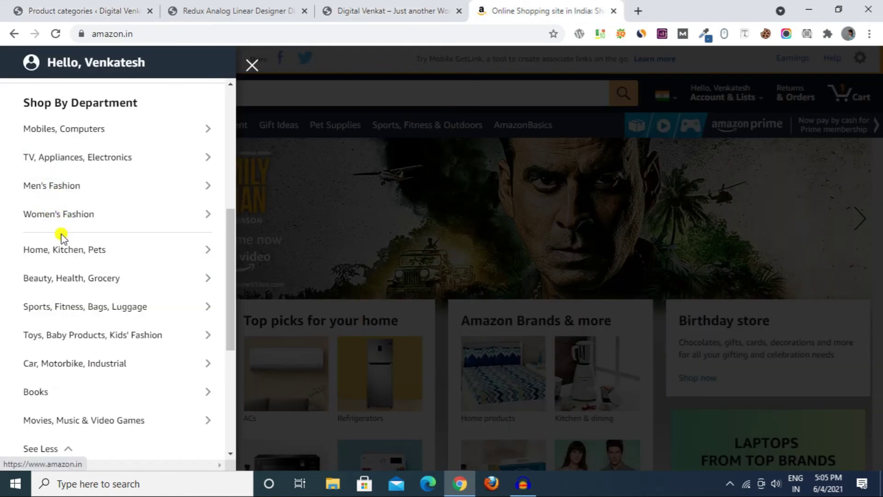
pyautogui.click(40, 17)
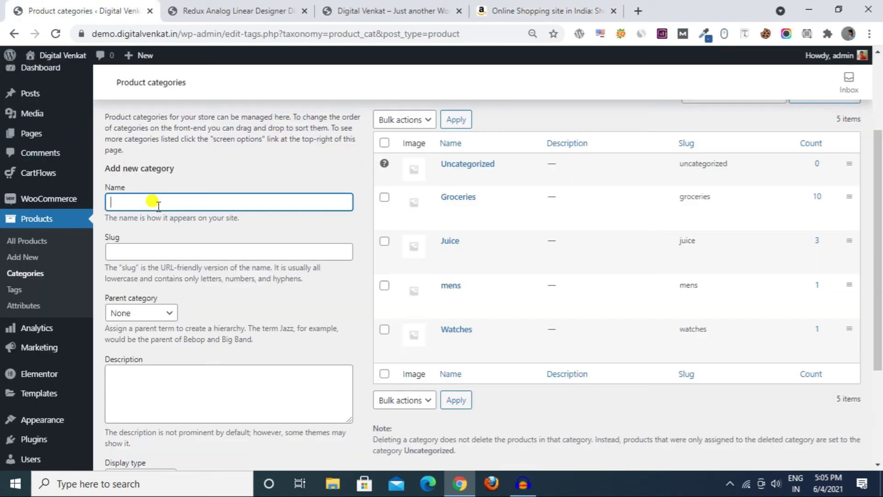
# - Start a new product, assign it to the Watches category and clear that category again
pyautogui.press('BackSpace')
pyautogui.click(17, 257)
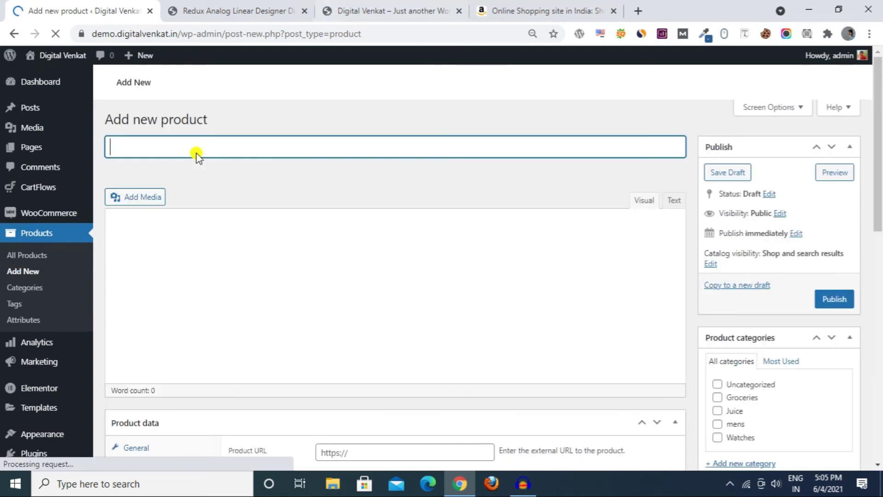
pyautogui.scroll(-4, 319, 316)
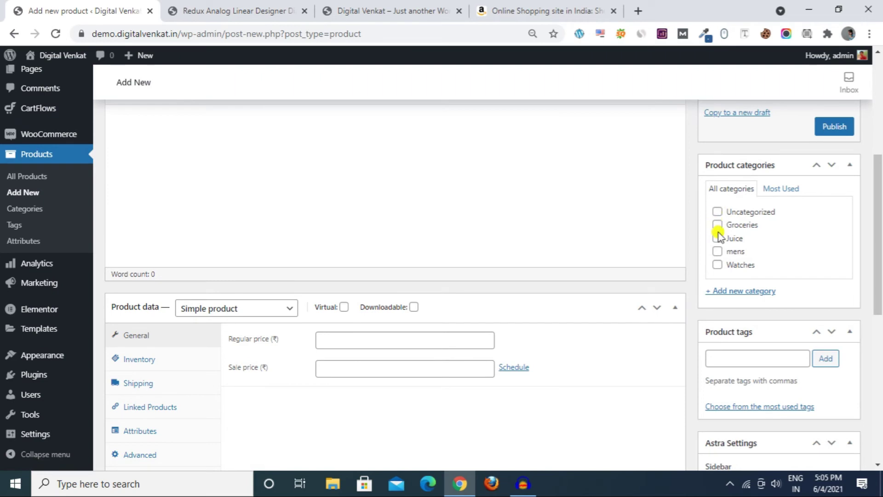
pyautogui.click(718, 265)
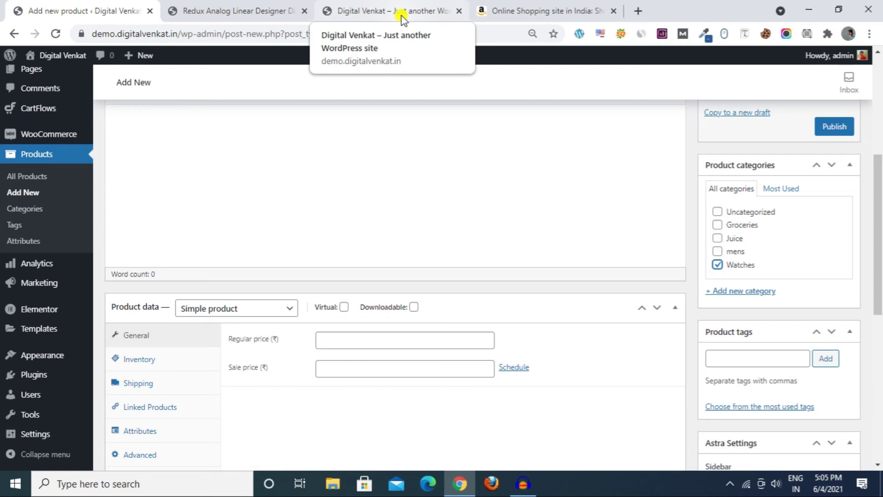
pyautogui.click(717, 264)
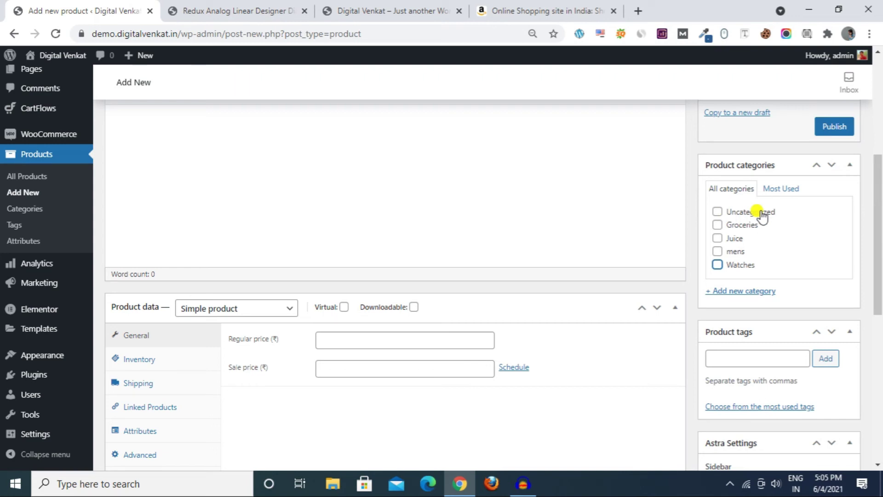
# - Check the header navigation on the store's home page against the new product form
pyautogui.click(449, 6)
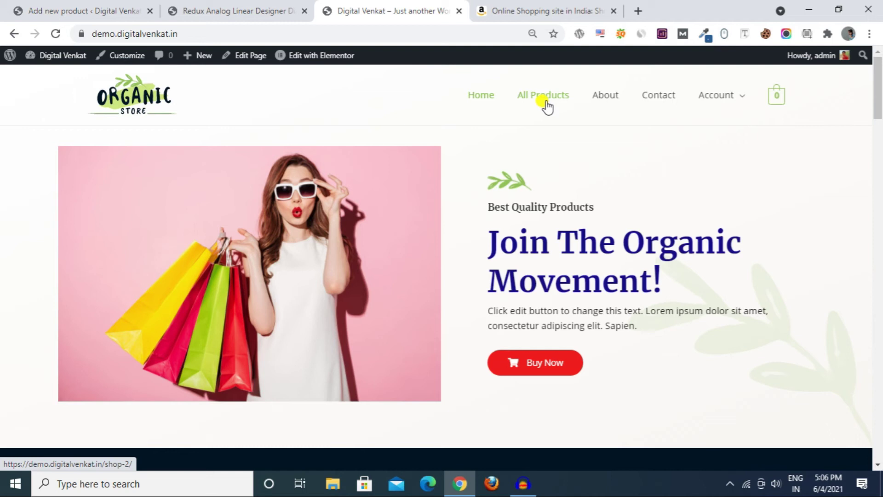
pyautogui.click(29, 10)
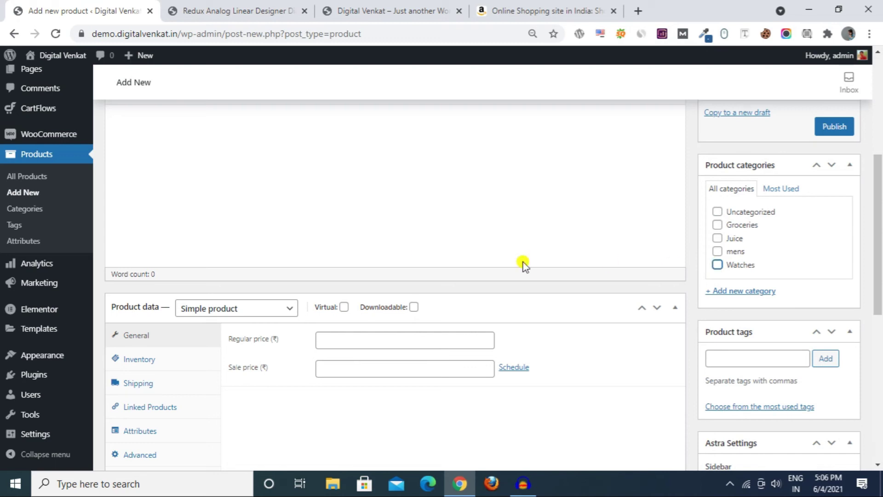
pyautogui.moveTo(65, 328)
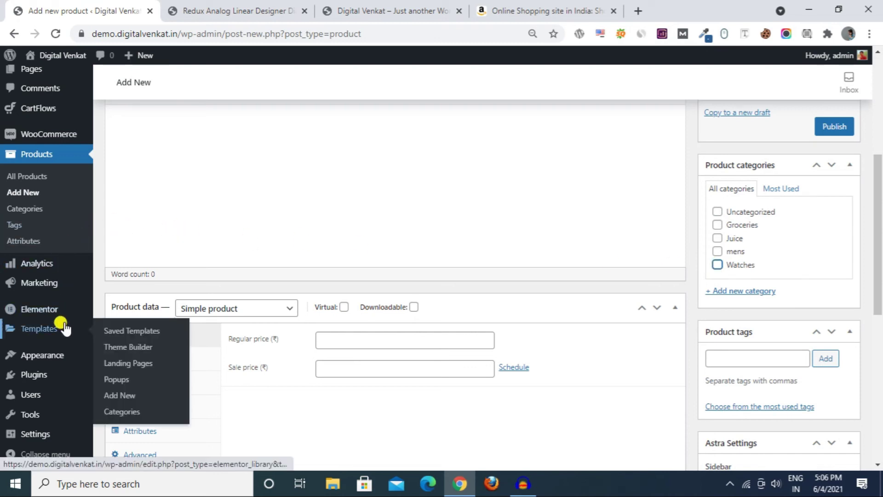
pyautogui.scroll(-4, 61, 340)
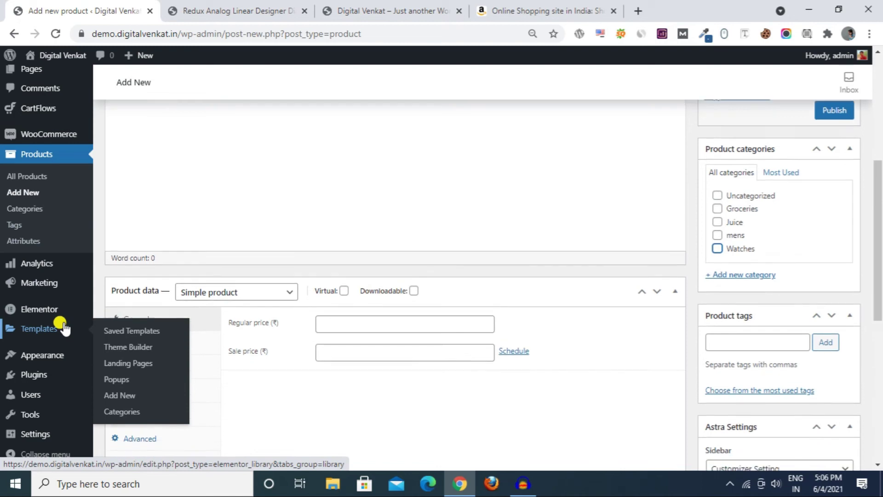
pyautogui.click(364, 6)
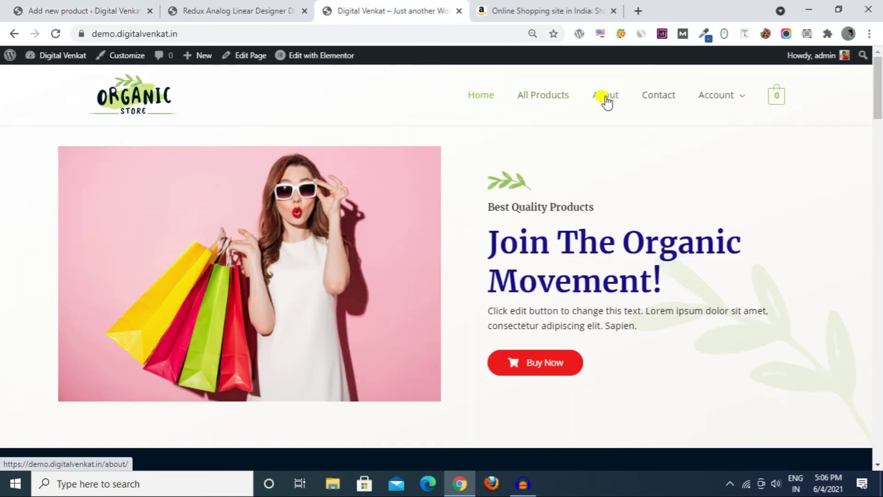
pyautogui.click(124, 9)
# - Open the Main Menu for editing and look through the Categories and WooCommerce endpoints available as menu items
pyautogui.moveTo(31, 373)
pyautogui.moveTo(39, 356)
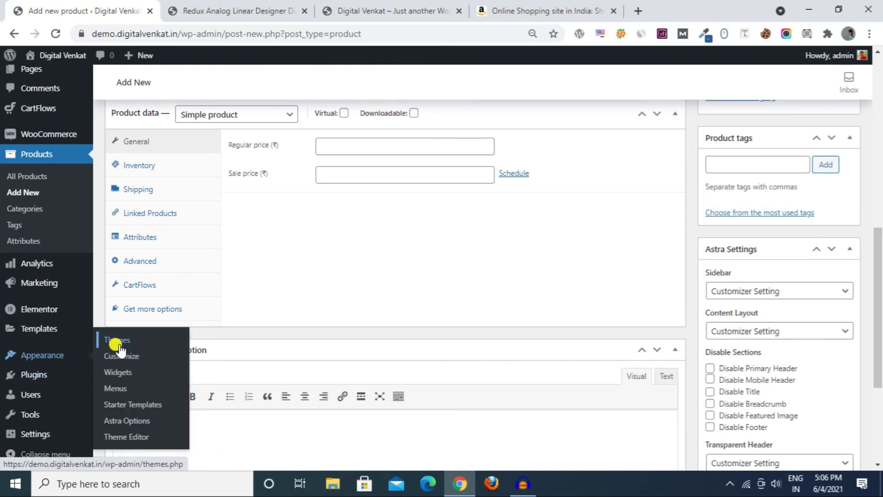
pyautogui.click(123, 389)
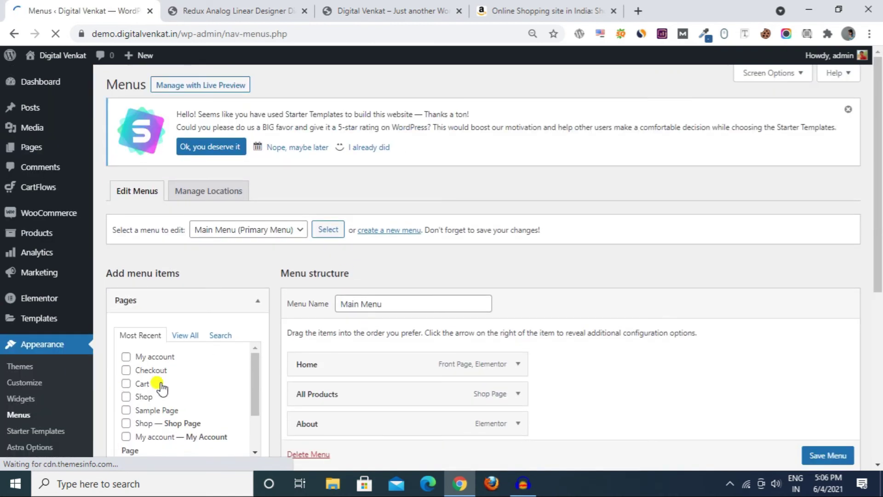
pyautogui.scroll(-4, 388, 246)
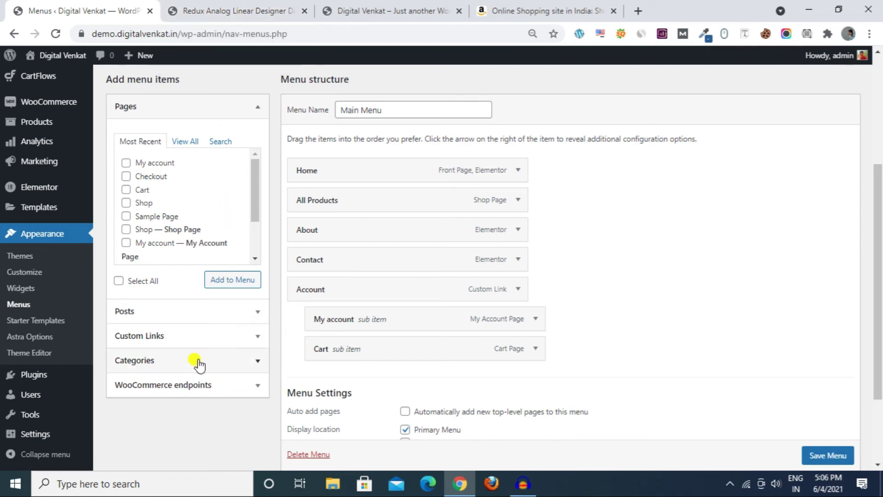
pyautogui.scroll(-2, 217, 365)
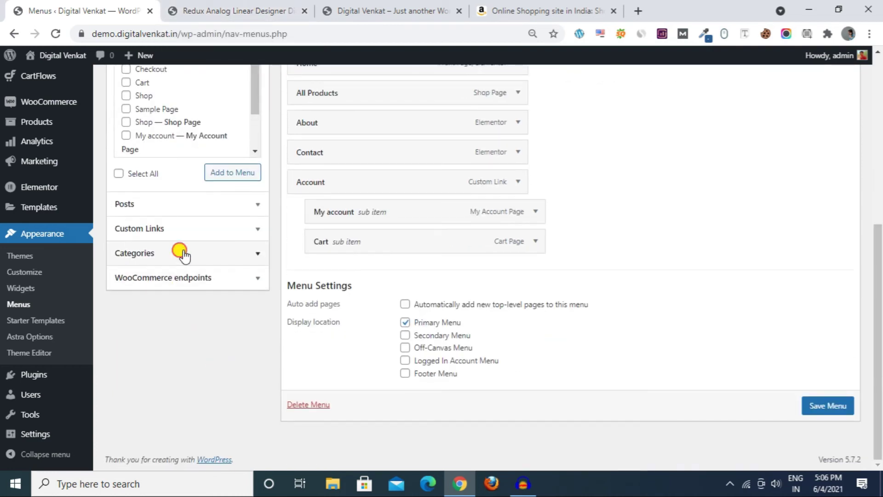
pyautogui.click(181, 252)
pyautogui.scroll(3, 170, 265)
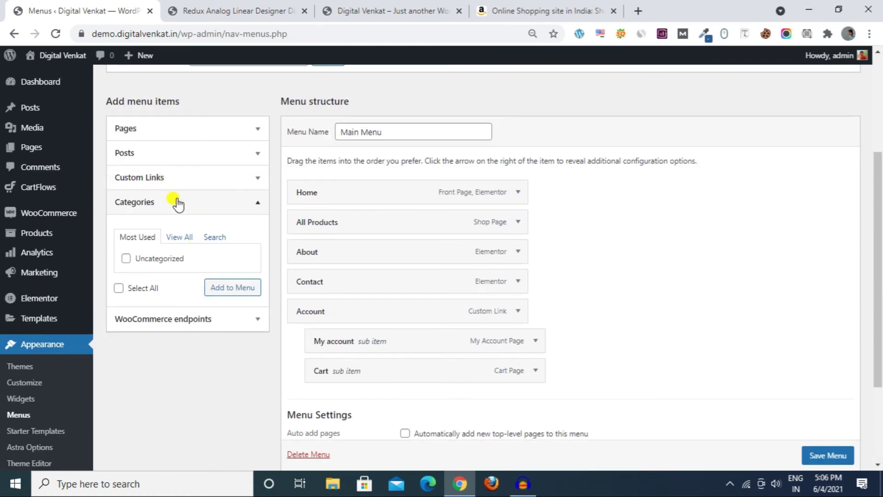
pyautogui.click(177, 202)
pyautogui.click(201, 229)
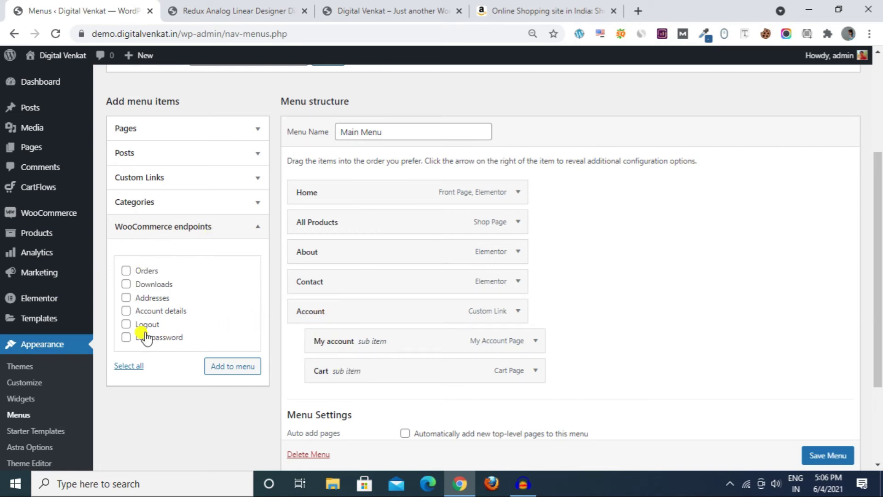
# - Enable Product categories as an available item type for building navigation menus, alongside the existing Categories and WooCommerce endpoints
pyautogui.click(204, 232)
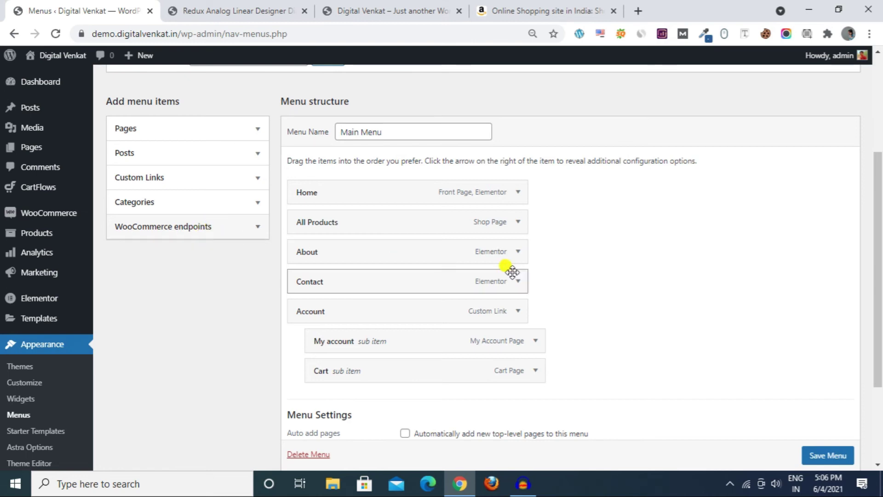
pyautogui.scroll(4, 641, 282)
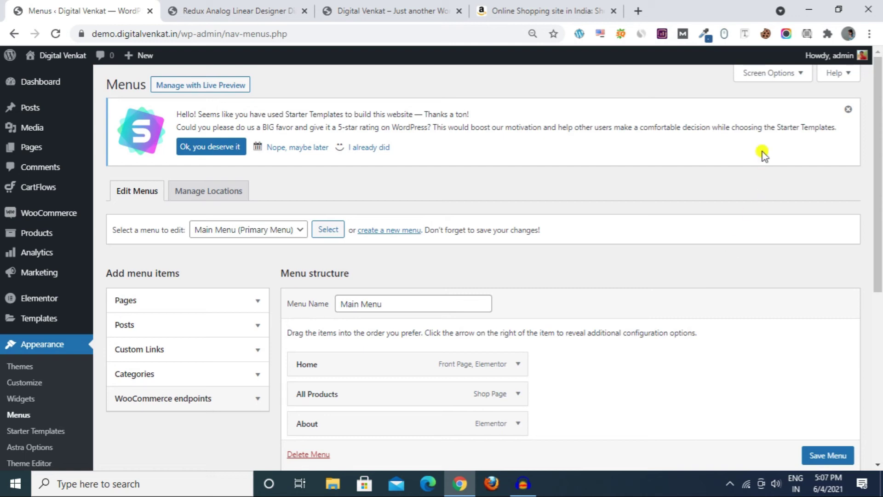
pyautogui.click(763, 75)
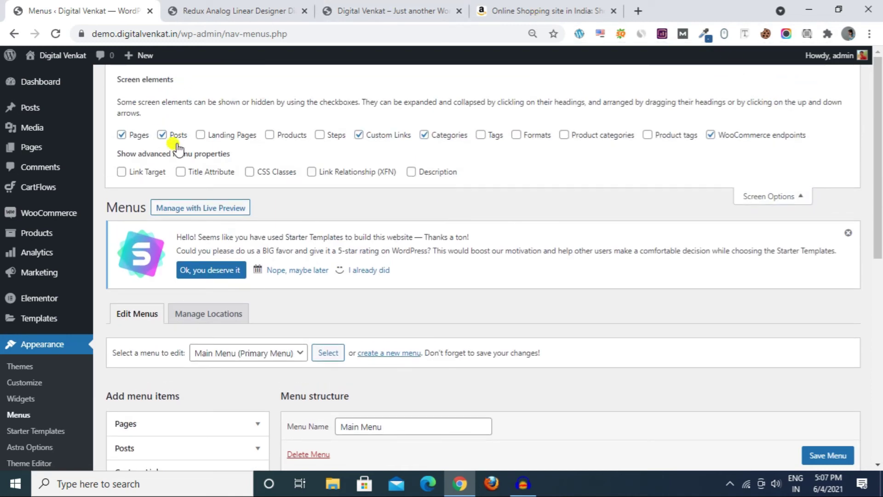
pyautogui.click(565, 136)
pyautogui.click(739, 201)
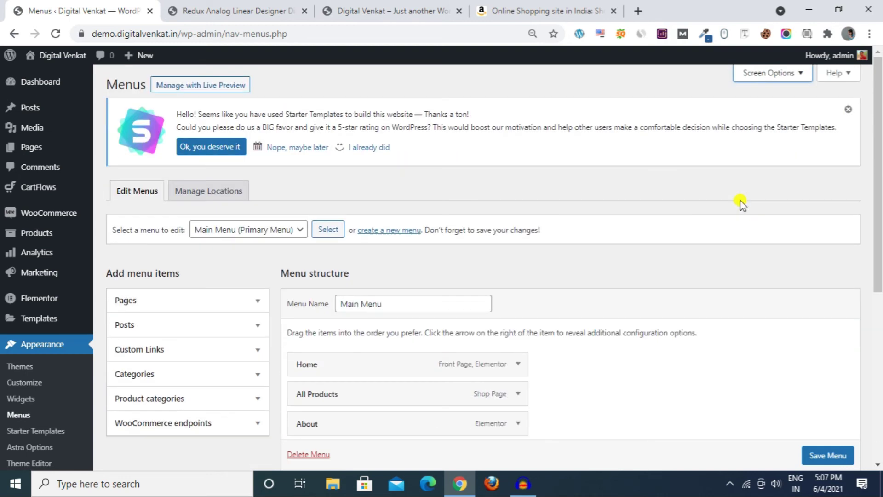
# - Add the product categories Groceries, Juice, mens and Watches to the Main Menu
pyautogui.scroll(-3, 741, 201)
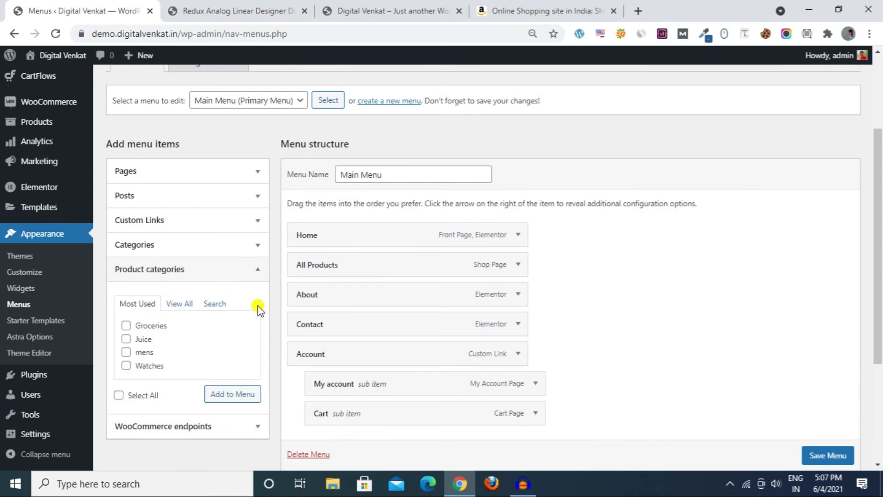
pyautogui.scroll(-1, 183, 308)
pyautogui.click(183, 242)
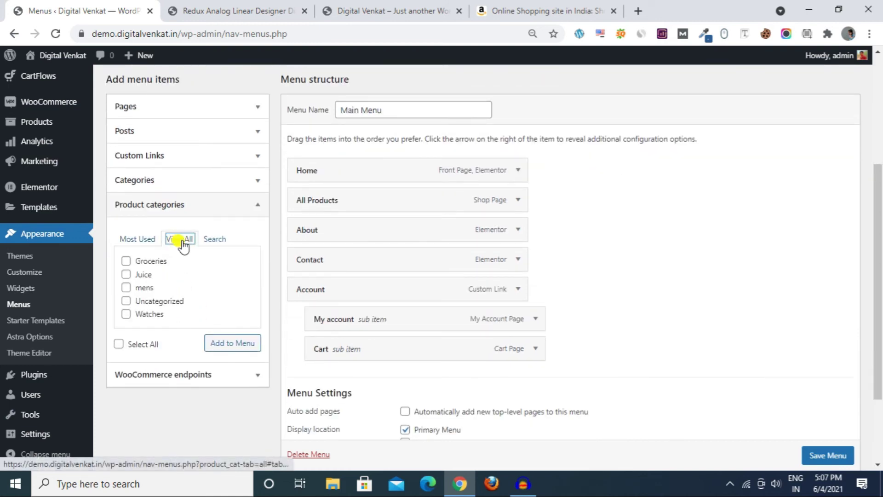
pyautogui.click(126, 261)
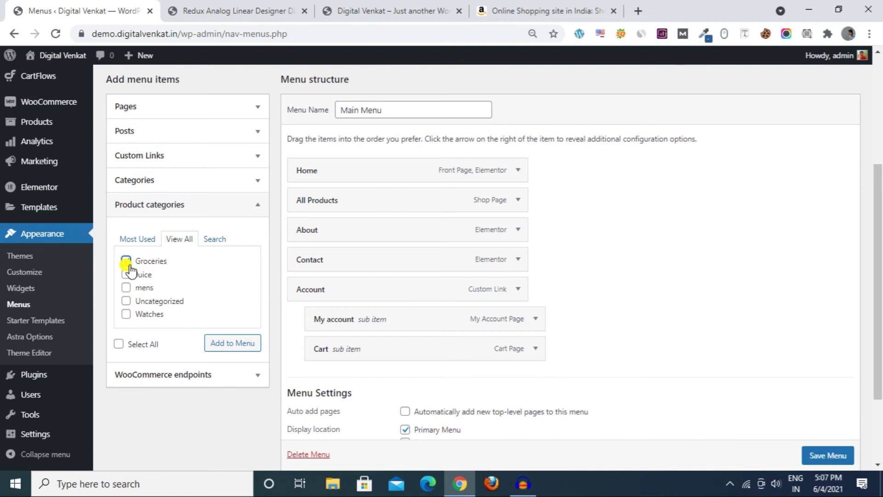
pyautogui.click(126, 274)
pyautogui.click(125, 288)
pyautogui.click(125, 314)
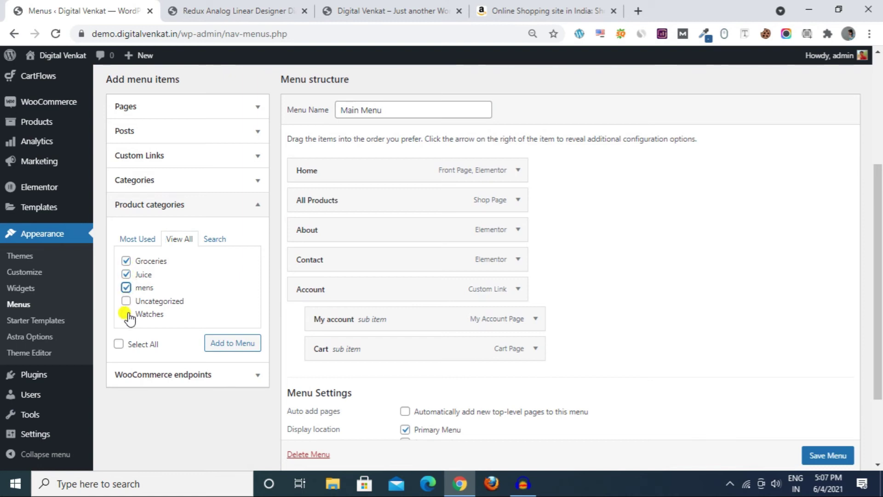
pyautogui.click(222, 346)
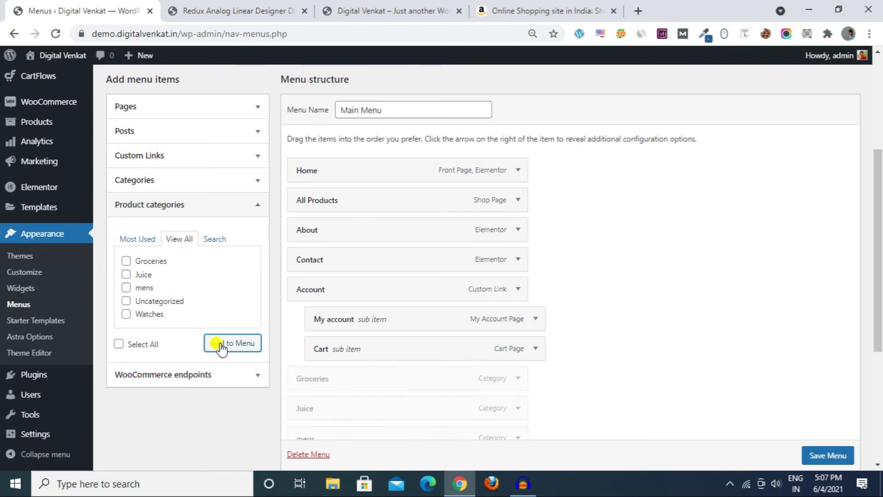
pyautogui.scroll(-3, 253, 329)
pyautogui.scroll(3, 548, 343)
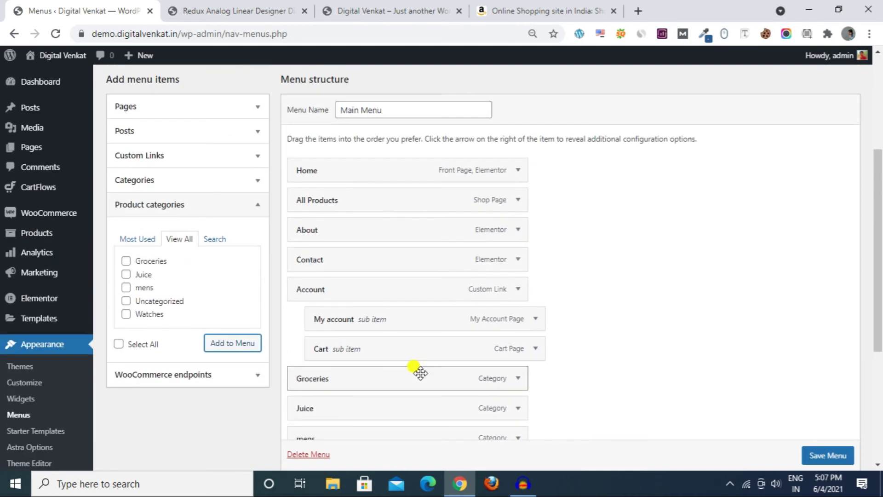
# - Move the Groceries, Juice, mens and Watches menu items up between Home and All Products
pyautogui.moveTo(400, 376); pyautogui.dragTo(404, 199)
pyautogui.moveTo(366, 405); pyautogui.dragTo(368, 224)
pyautogui.scroll(-3, 390, 315)
pyautogui.moveTo(390, 313); pyautogui.dragTo(374, 129)
pyautogui.moveTo(305, 337); pyautogui.dragTo(307, 159)
pyautogui.scroll(3, 345, 150)
pyautogui.scroll(-1, 367, 299)
pyautogui.scroll(-1, 363, 276)
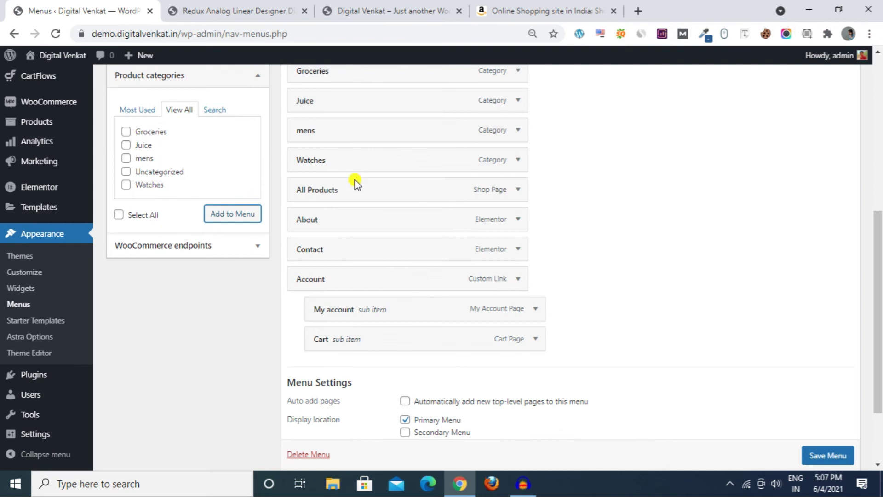
pyautogui.scroll(1, 352, 216)
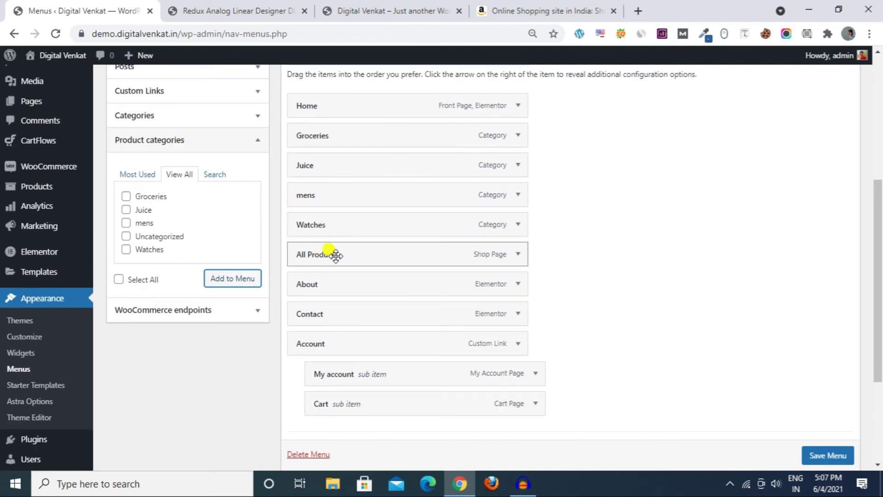
# - Reorder the category menu items to Watches, mens, Groceries, Juice and save the Main Menu
pyautogui.moveTo(333, 223); pyautogui.dragTo(328, 135)
pyautogui.moveTo(349, 222); pyautogui.dragTo(326, 161)
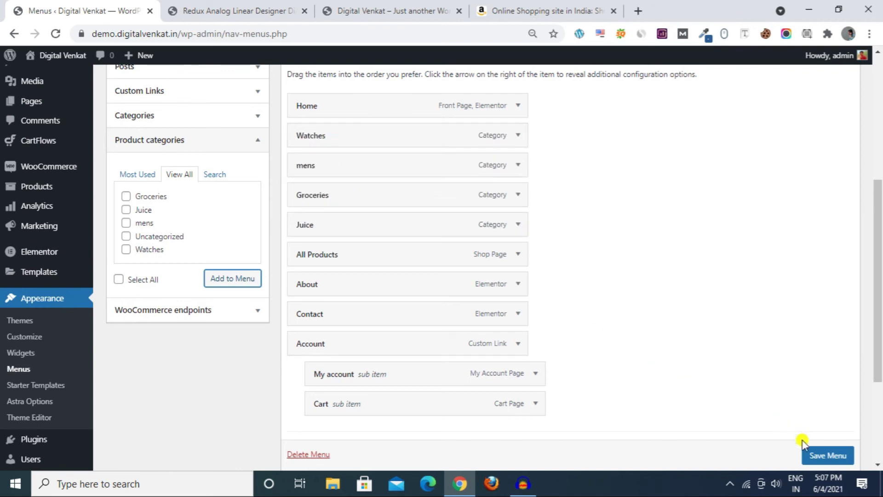
pyautogui.click(811, 455)
pyautogui.scroll(-1, 812, 455)
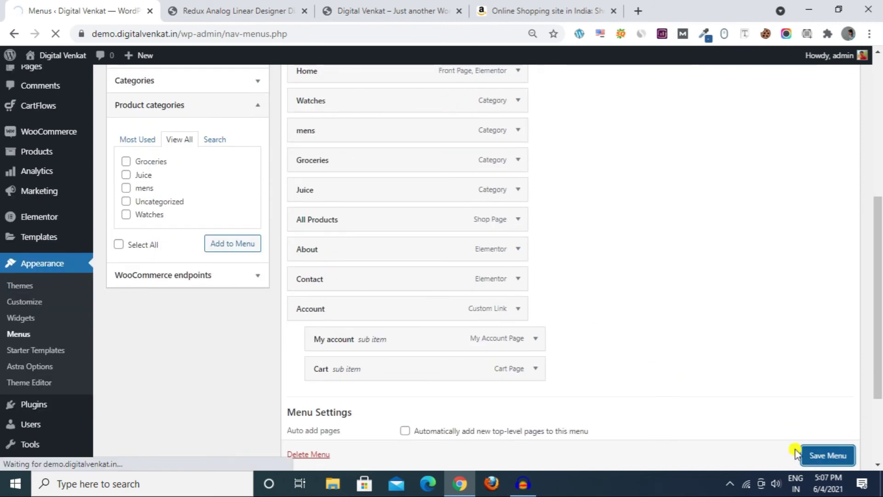
# - Reload the storefront to check the header navigation, and examine the products on the Watches category page
pyautogui.click(366, 6)
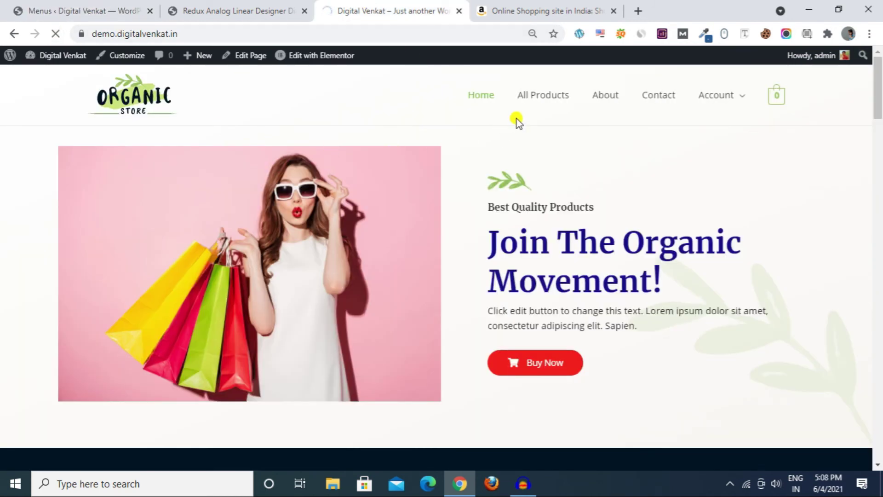
pyautogui.moveTo(756, 110)
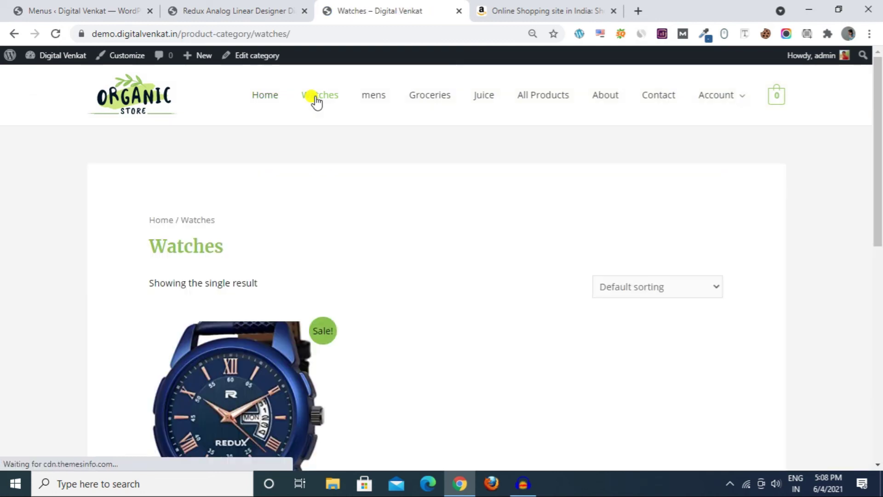
pyautogui.scroll(-3, 460, 193)
pyautogui.scroll(-1, 184, 221)
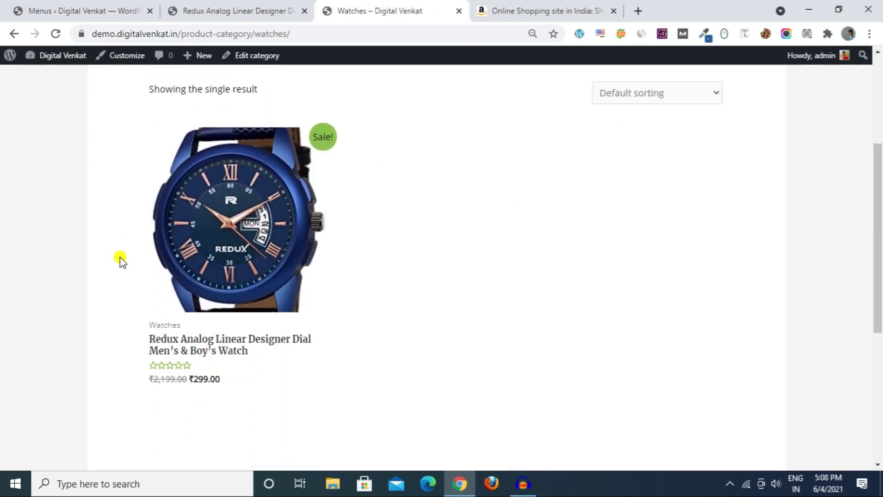
pyautogui.scroll(-4, 157, 310)
pyautogui.scroll(3, 197, 282)
pyautogui.scroll(2, 197, 281)
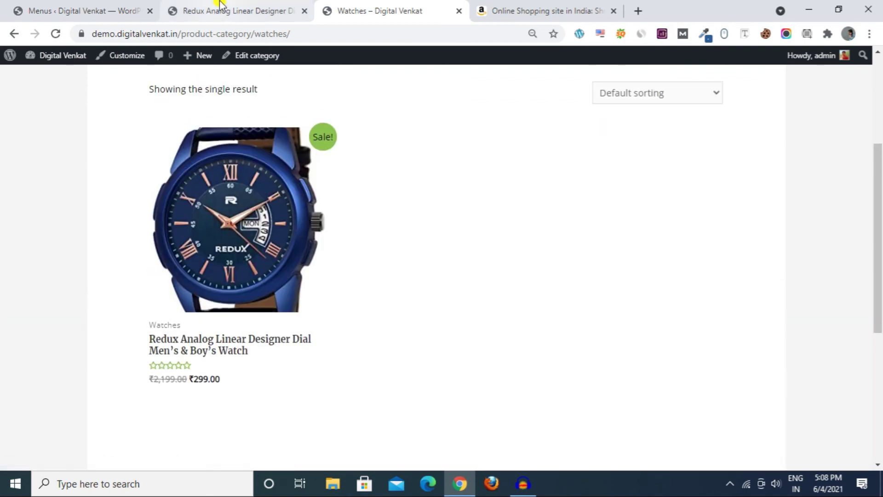
pyautogui.click(83, 5)
pyautogui.click(364, 6)
pyautogui.scroll(3, 444, 255)
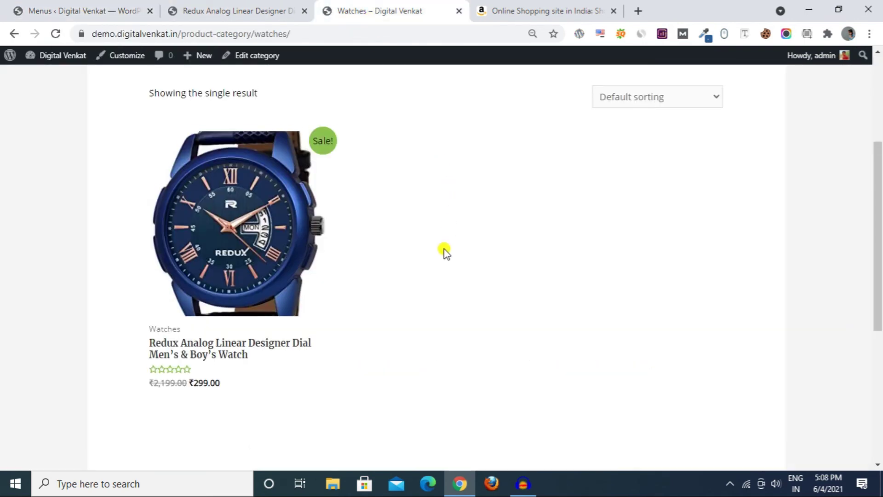
pyautogui.scroll(1, 443, 259)
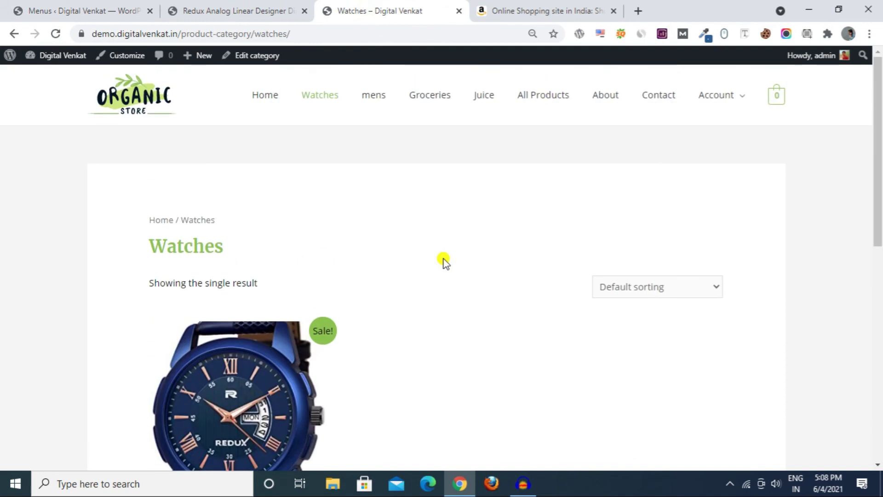
# - Open the Groceries category from the header and look through its products
pyautogui.click(432, 102)
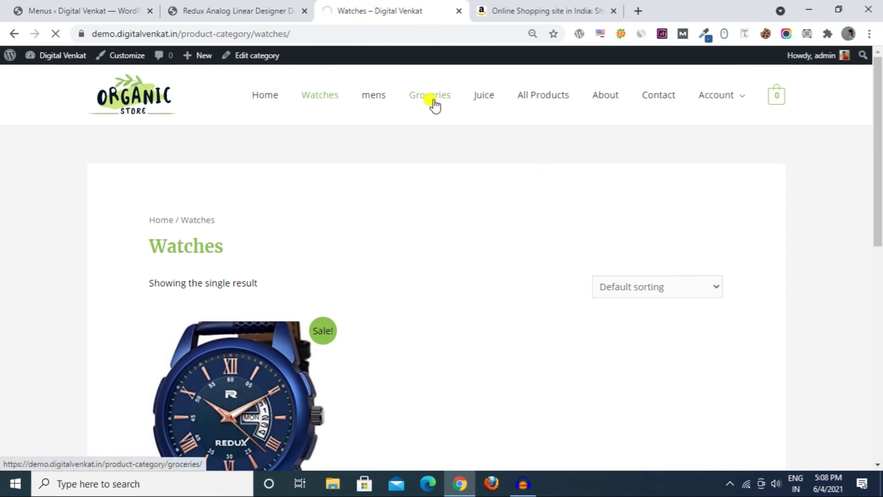
pyautogui.scroll(-4, 449, 256)
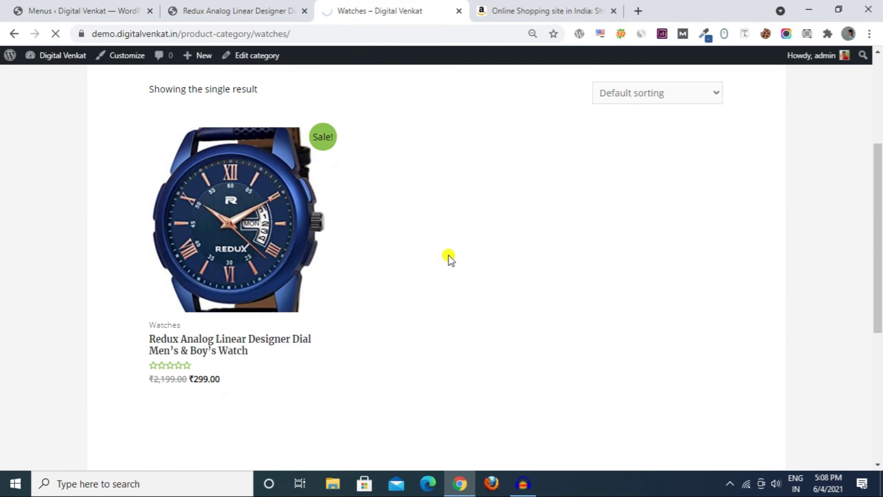
pyautogui.scroll(-4, 449, 256)
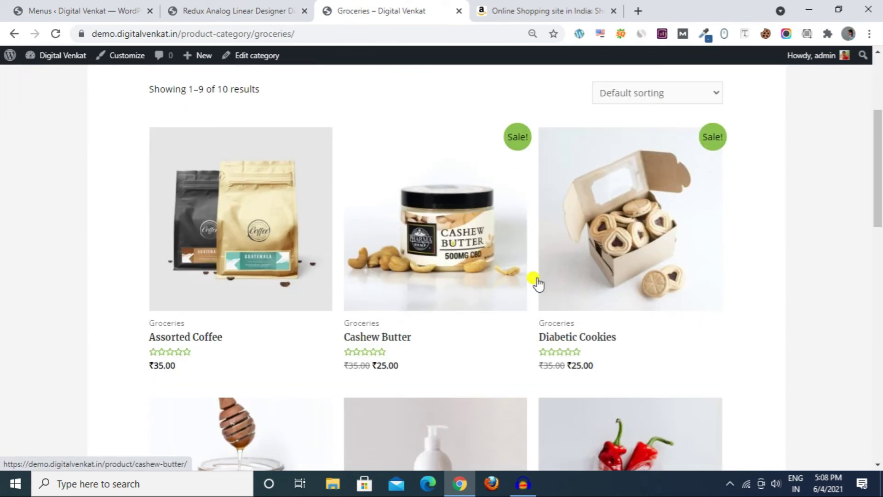
pyautogui.scroll(-15, 193, 312)
pyautogui.scroll(6, 442, 335)
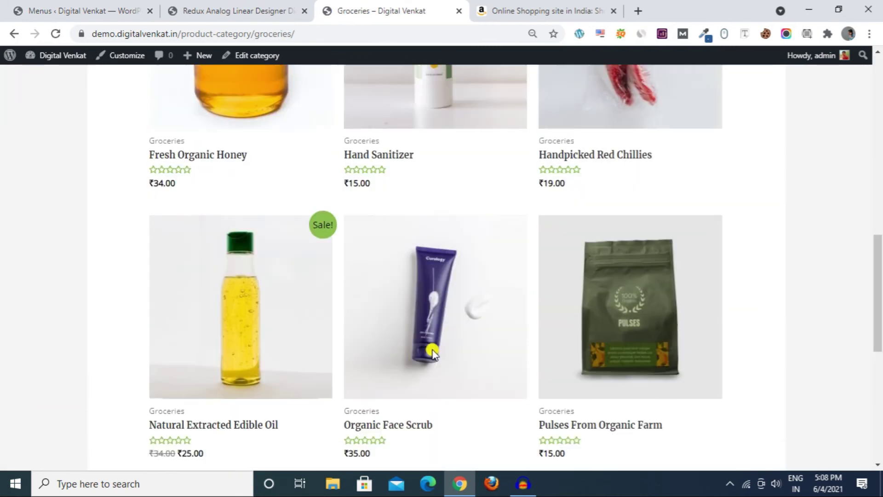
pyautogui.scroll(12, 432, 353)
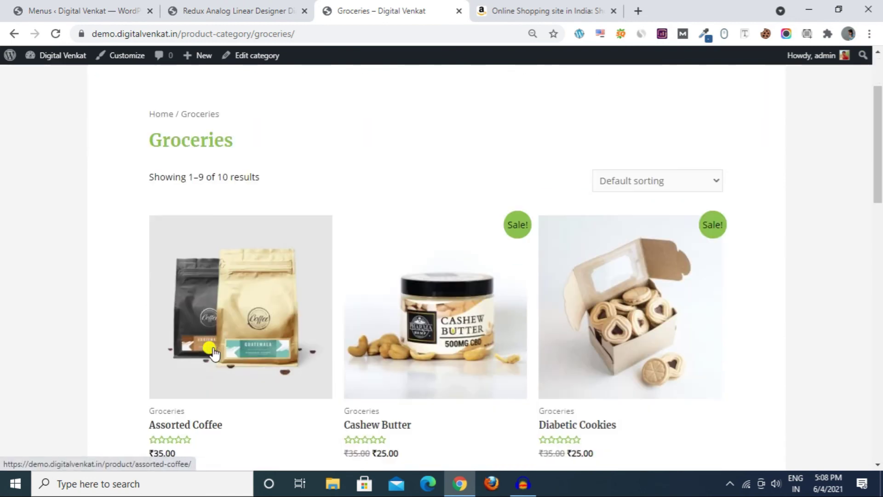
# - Open the Assorted Coffee product and add one to the cart, closing the Amazon page as well
pyautogui.scroll(-3, 212, 353)
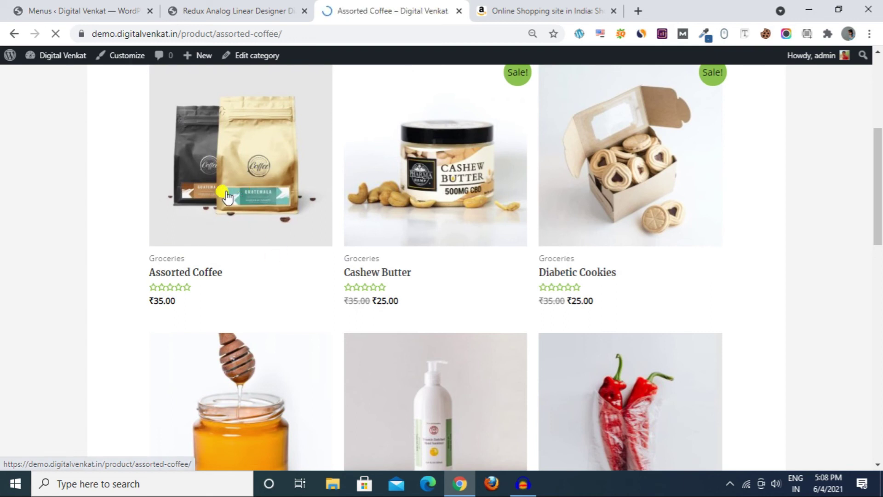
pyautogui.scroll(-3, 686, 260)
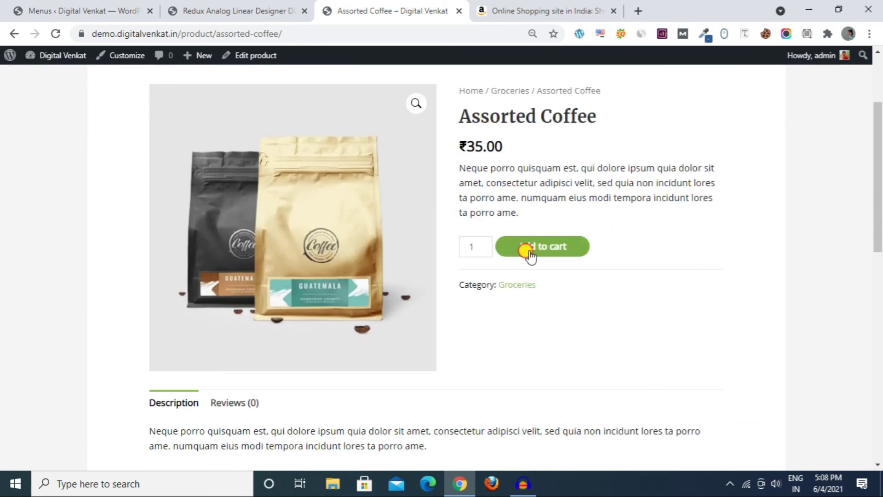
pyautogui.click(530, 257)
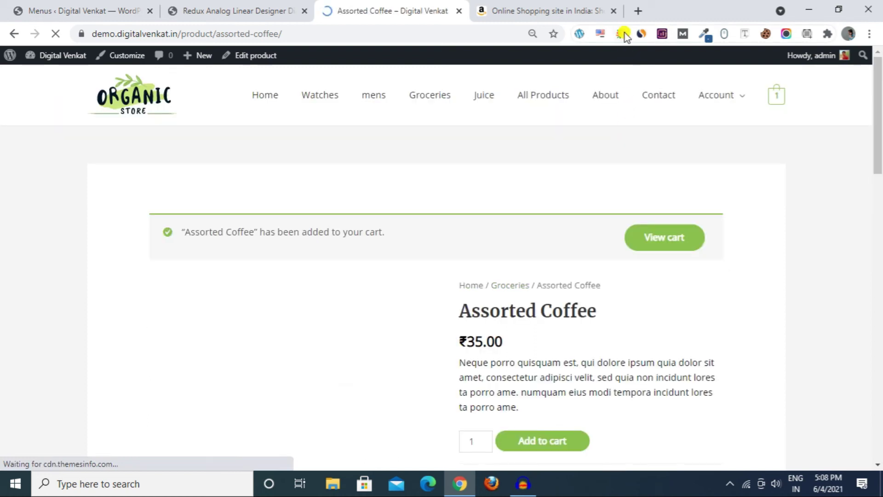
pyautogui.click(613, 11)
# - Check the cart notice and Assorted Coffee price, review the cart with its coupon field, and proceed to checkout
pyautogui.scroll(-1, 282, 147)
pyautogui.moveTo(226, 167); pyautogui.dragTo(431, 168)
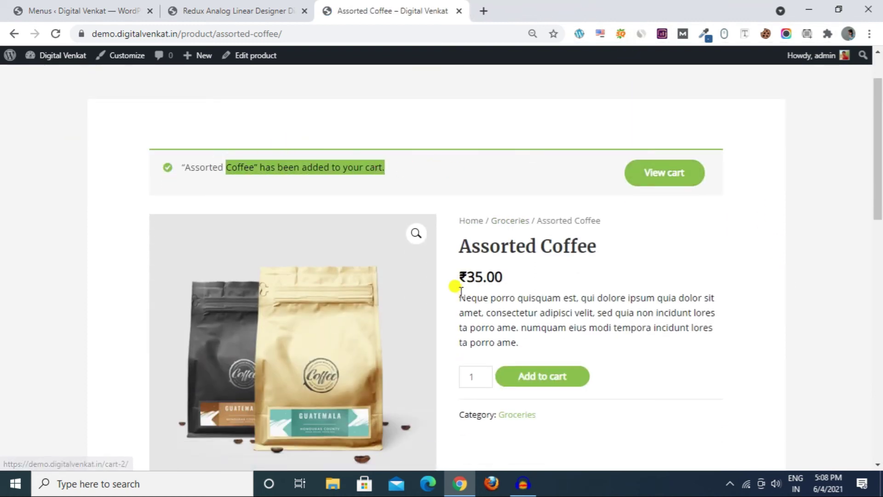
pyautogui.moveTo(464, 271); pyautogui.dragTo(509, 278)
pyautogui.click(489, 271)
pyautogui.click(515, 289)
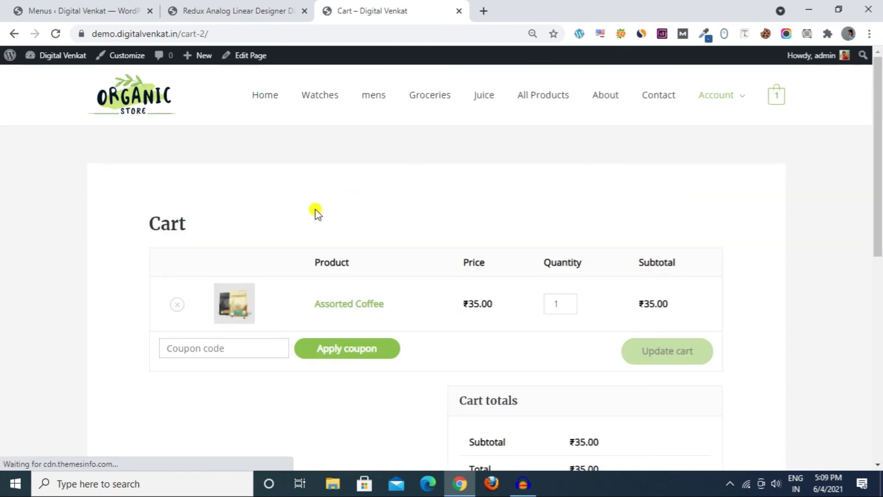
pyautogui.click(197, 278)
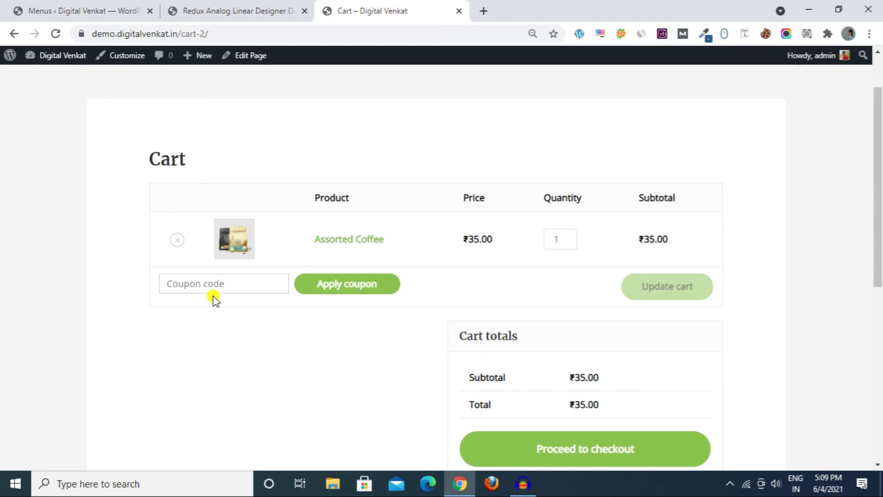
pyautogui.scroll(-1, 214, 296)
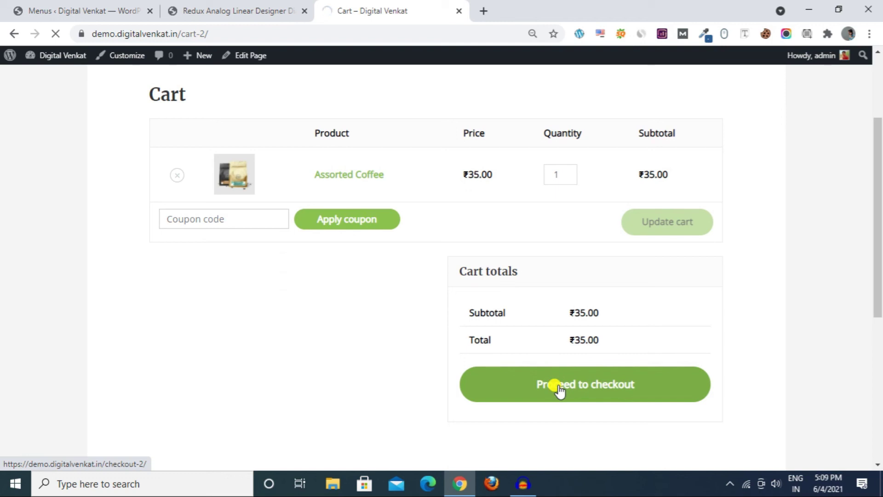
# - Examine the checkout page's coupon option and the billing details form, including the first and last name fields
pyautogui.moveTo(143, 224); pyautogui.dragTo(303, 229)
pyautogui.click(303, 227)
pyautogui.scroll(-4, 305, 227)
pyautogui.moveTo(227, 129); pyautogui.dragTo(135, 129)
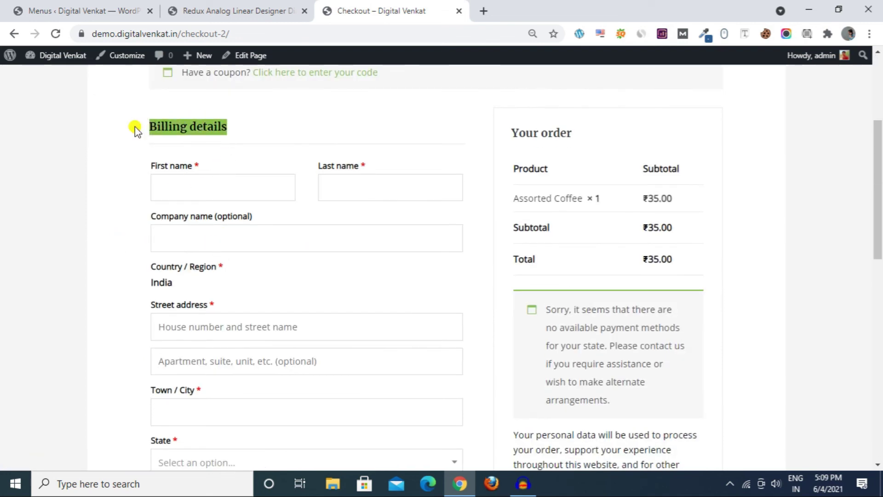
pyautogui.click(135, 128)
pyautogui.click(191, 187)
pyautogui.click(356, 180)
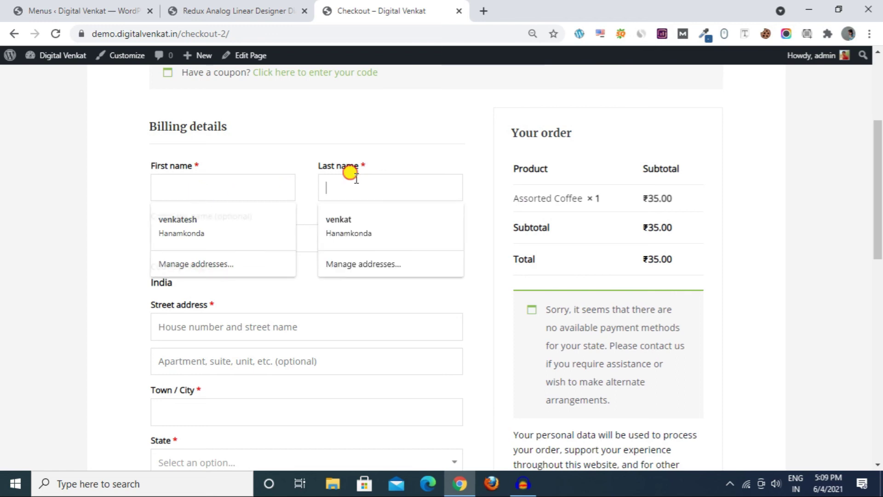
pyautogui.click(144, 250)
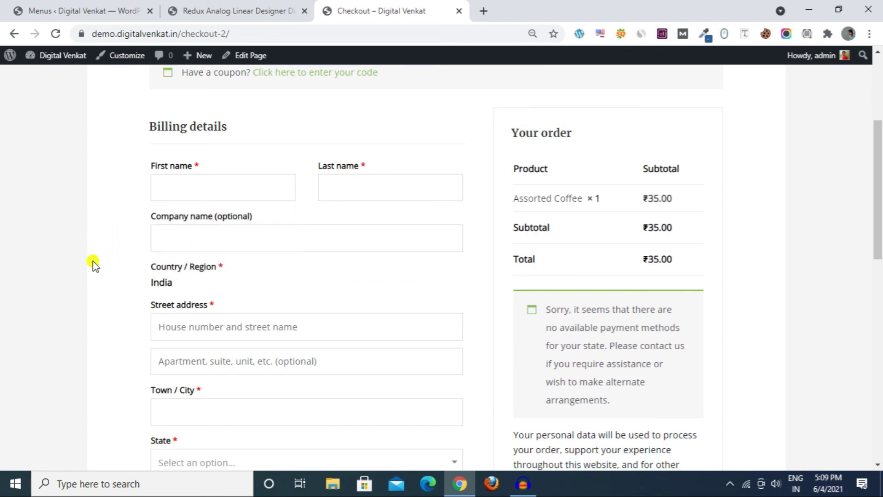
# - Look through the remaining billing fields on the checkout page, from street address to order notes
pyautogui.scroll(-4, 93, 265)
pyautogui.click(200, 134)
pyautogui.click(102, 230)
pyautogui.click(177, 212)
pyautogui.click(111, 218)
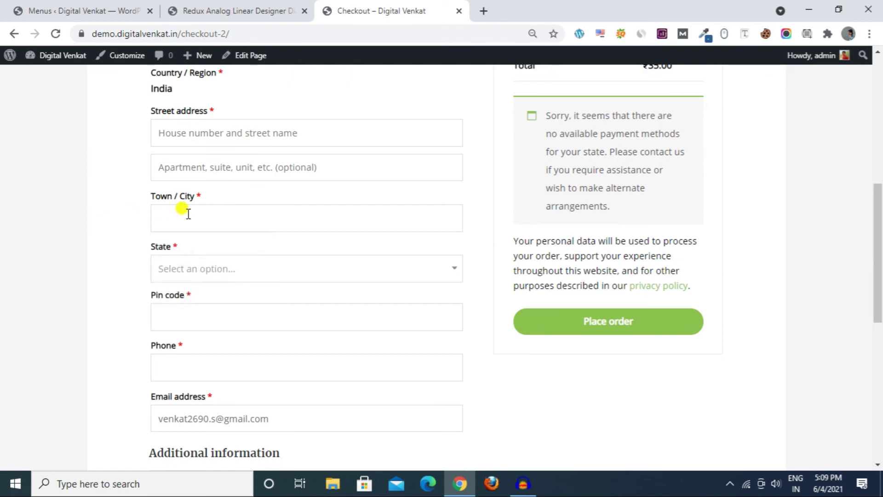
pyautogui.scroll(-3, 83, 280)
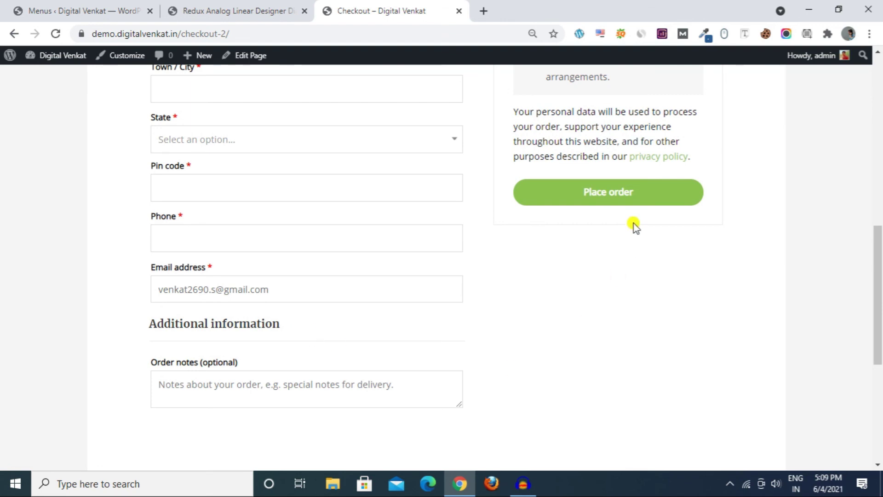
# - Read the payment method notice in the order summary above the place order option
pyautogui.scroll(4, 672, 349)
pyautogui.click(614, 380)
pyautogui.scroll(-4, 580, 324)
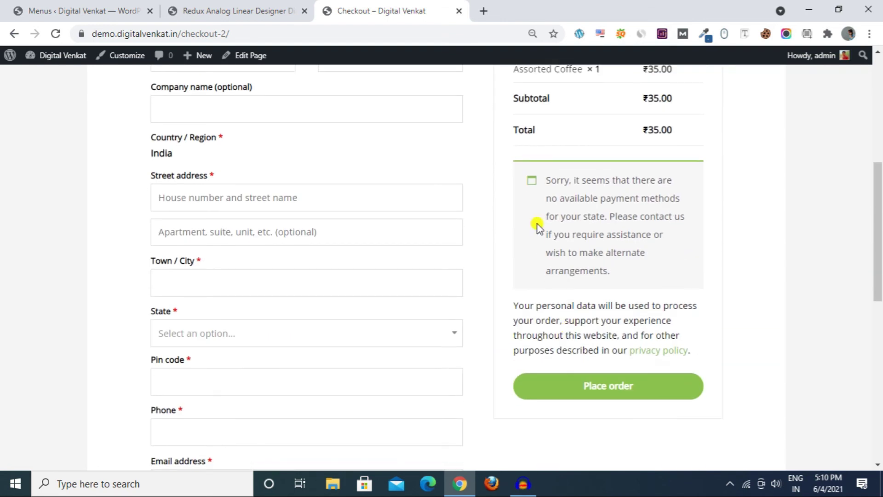
pyautogui.moveTo(545, 180); pyautogui.dragTo(617, 267)
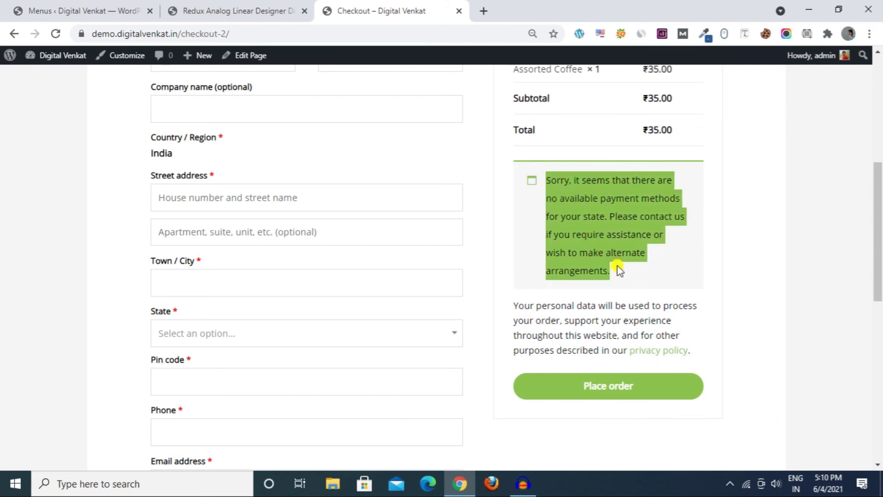
pyautogui.click(617, 268)
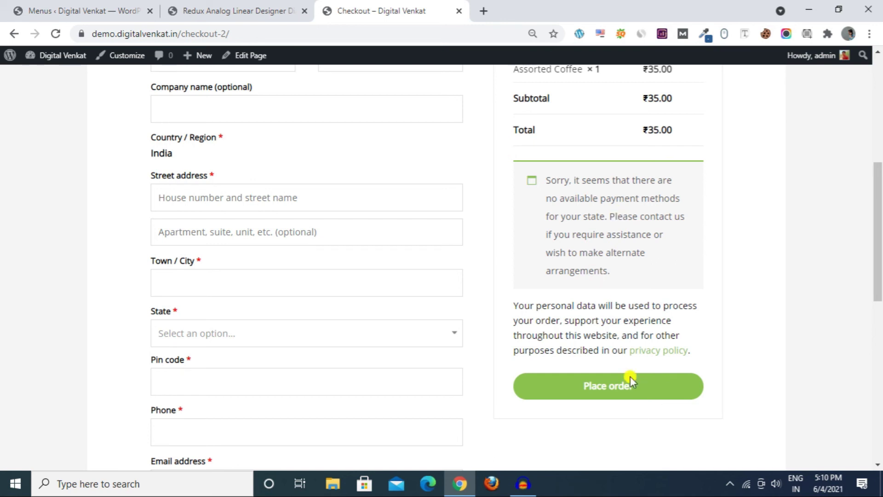
pyautogui.click(726, 488)
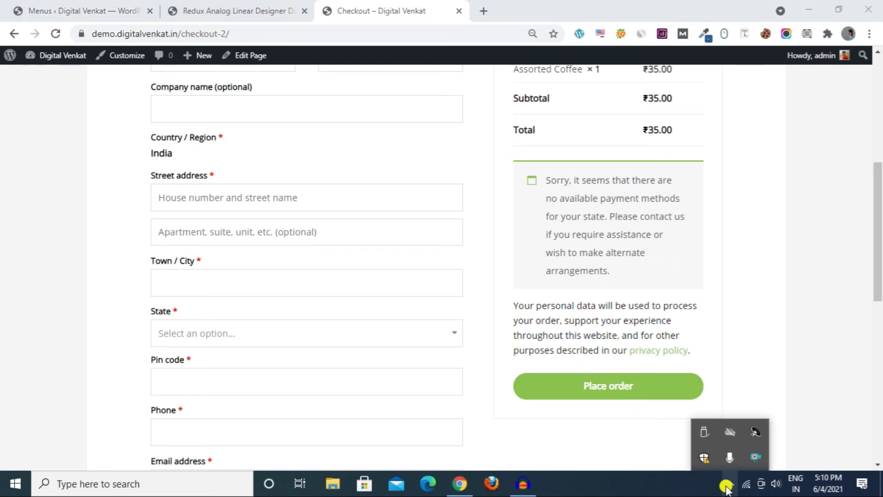
# - Enable the Cash on delivery payment method in the WooCommerce payment settings and save the changes
pyautogui.click(105, 7)
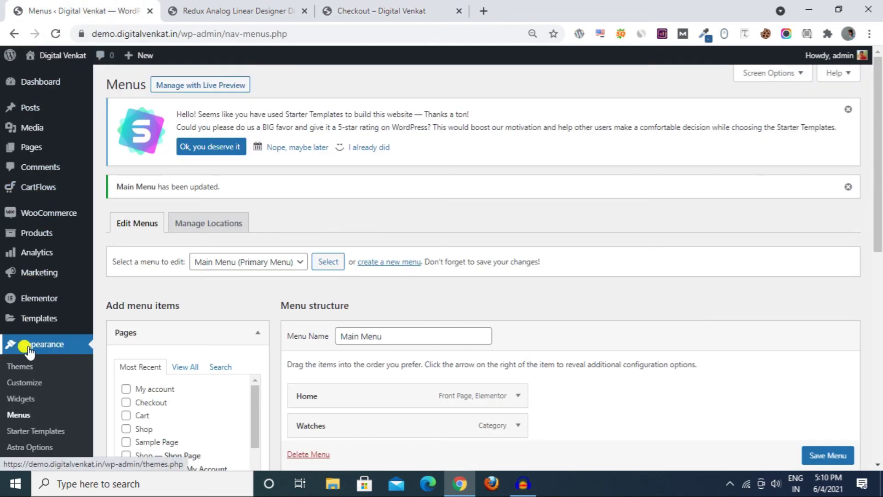
pyautogui.moveTo(39, 217)
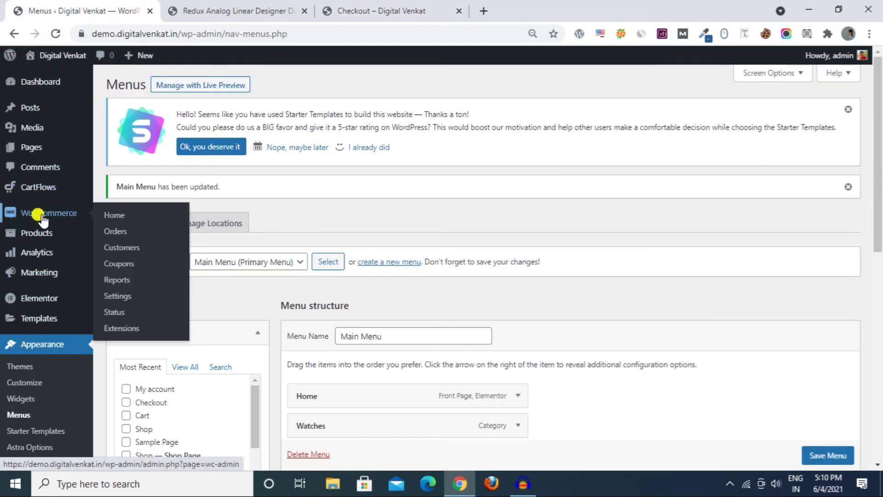
pyautogui.click(120, 300)
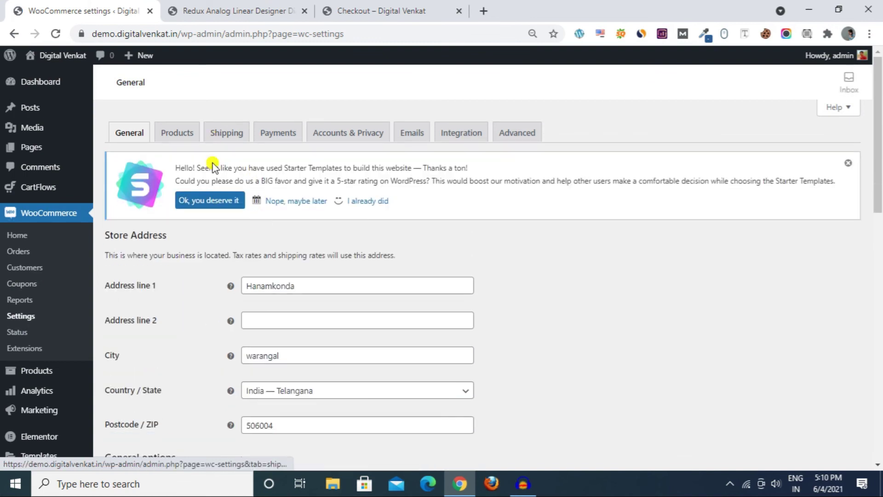
pyautogui.click(278, 134)
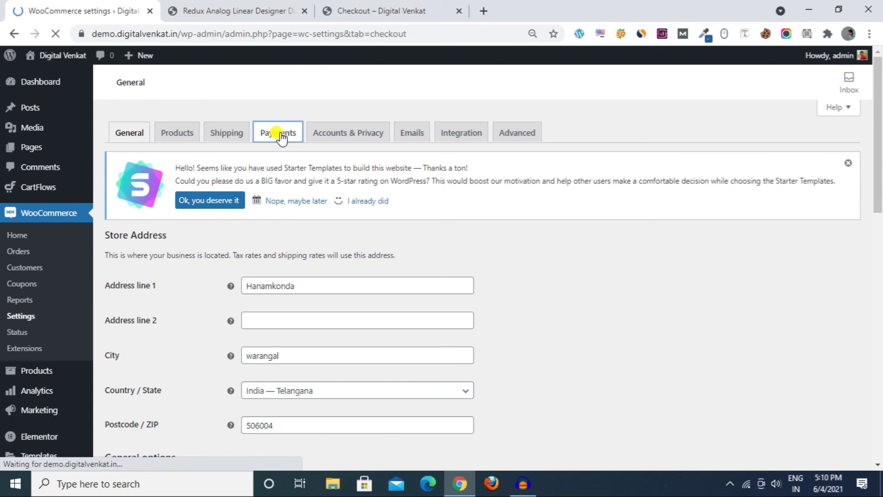
pyautogui.scroll(-3, 349, 349)
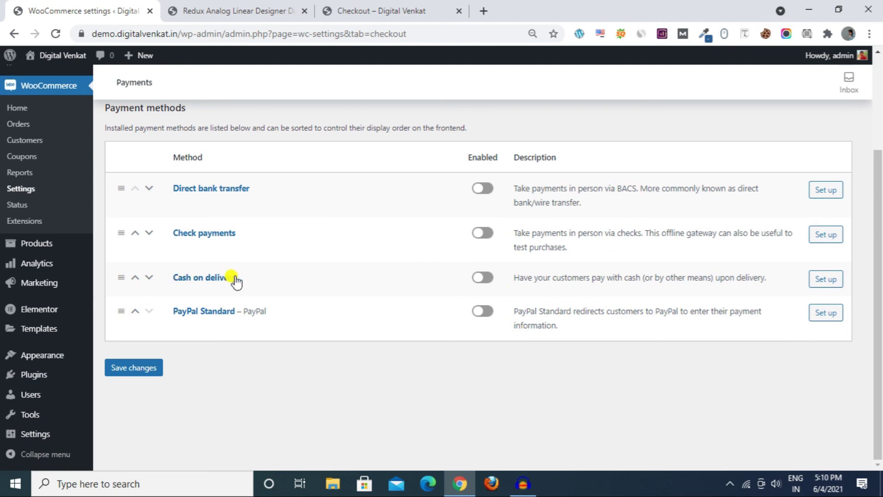
pyautogui.click(481, 286)
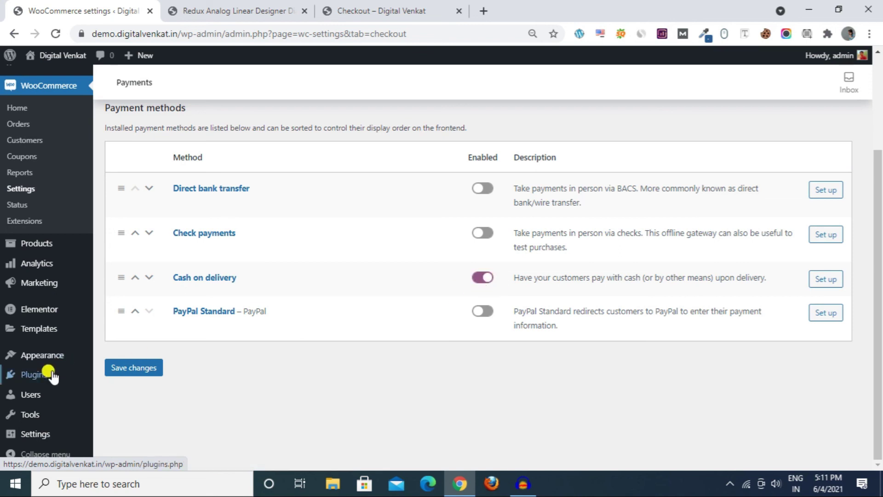
pyautogui.click(144, 367)
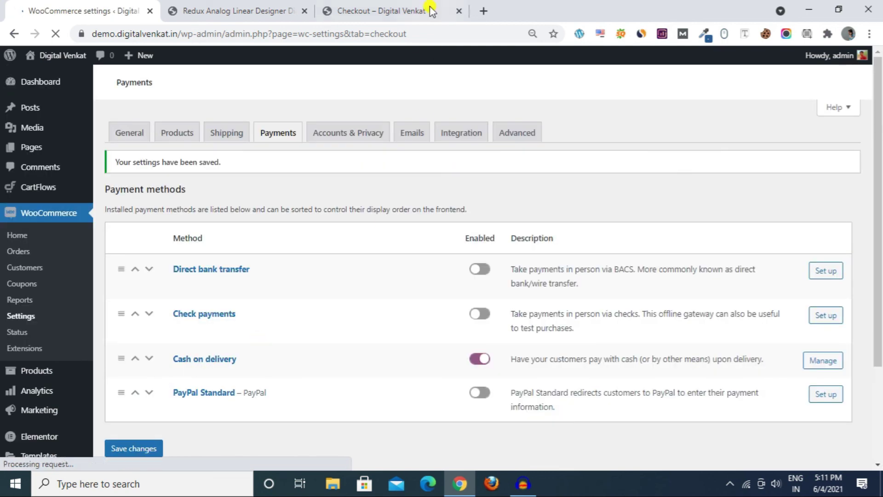
# - Return to the checkout page and check the order summary for the Cash on delivery payment option
pyautogui.click(391, 10)
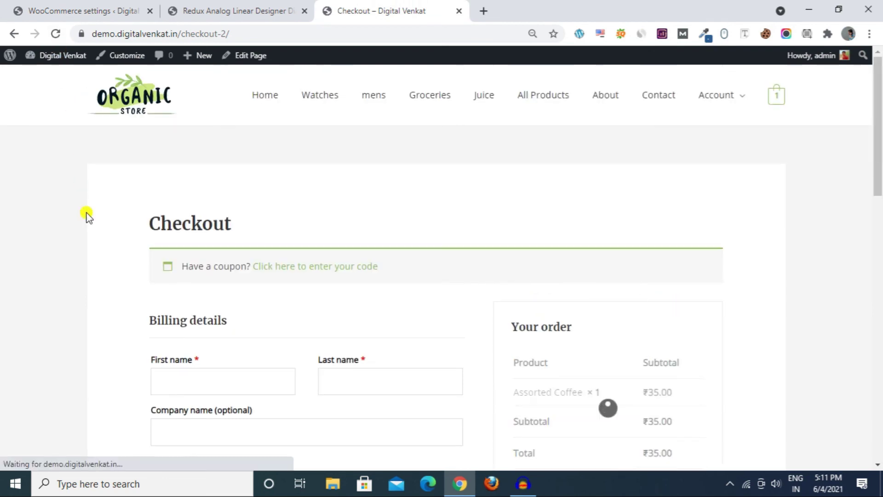
pyautogui.scroll(-5, 108, 288)
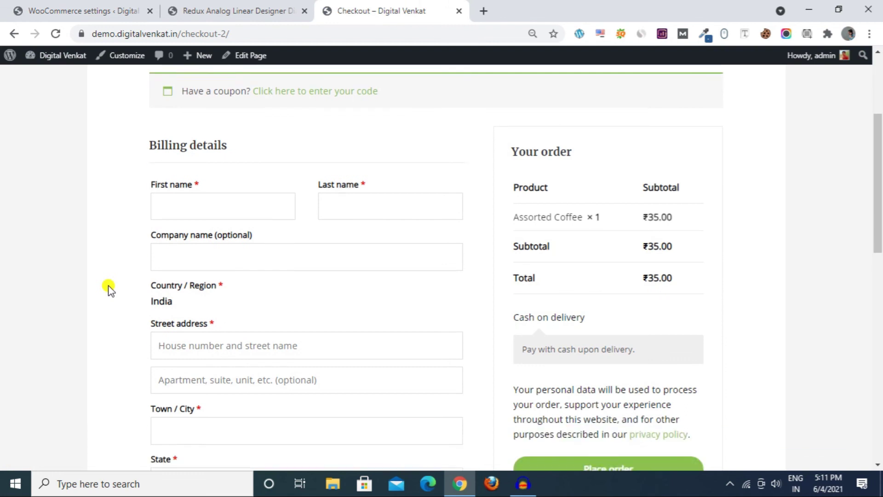
pyautogui.moveTo(506, 236); pyautogui.dragTo(596, 236)
pyautogui.click(595, 236)
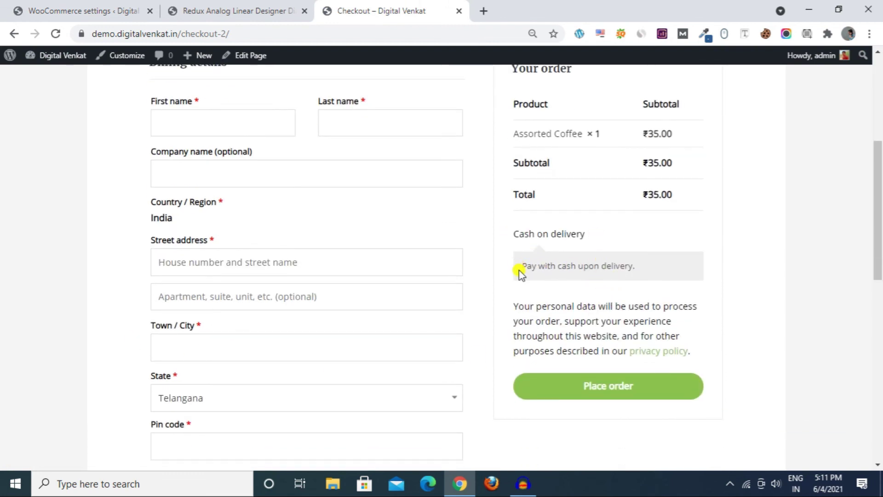
pyautogui.moveTo(523, 266); pyautogui.dragTo(638, 267)
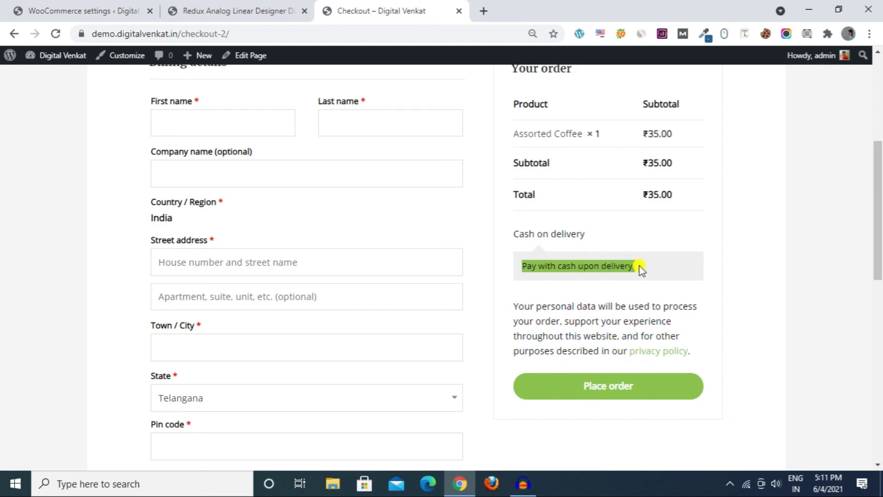
pyautogui.click(783, 281)
pyautogui.scroll(-3, 630, 294)
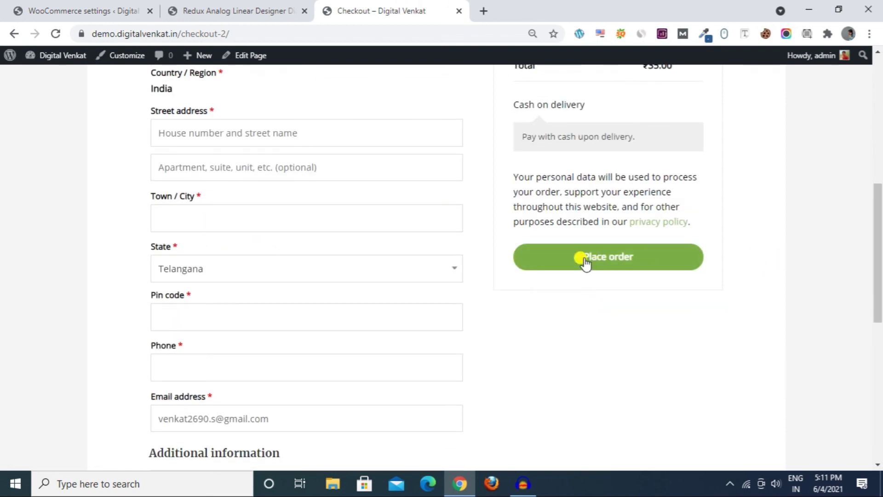
pyautogui.scroll(3, 402, 296)
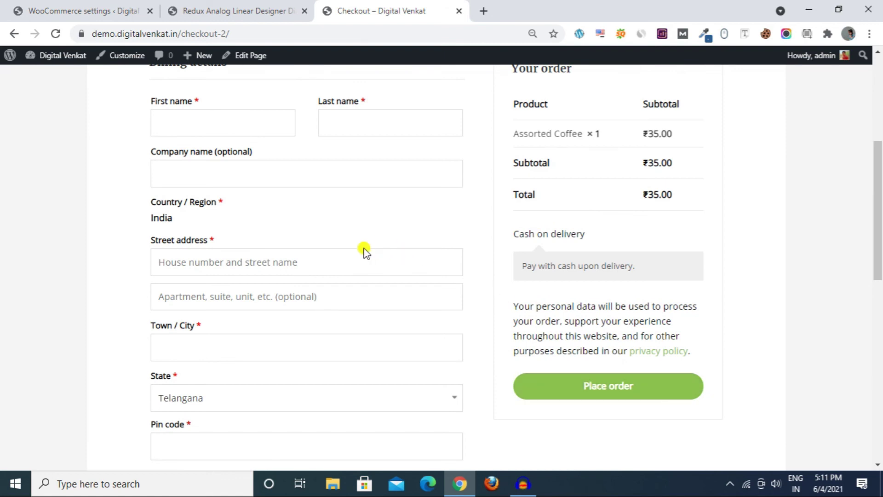
# - Fill in the billing details with the saved address suggestion, check the completed fields, and place the cash on delivery order
pyautogui.scroll(1, 363, 250)
pyautogui.click(236, 185)
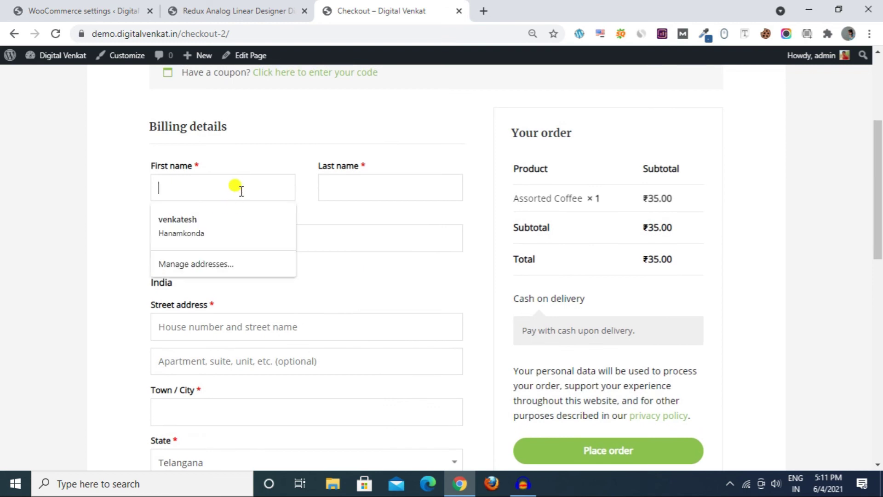
pyautogui.click(228, 216)
pyautogui.scroll(-4, 290, 261)
pyautogui.scroll(-4, 191, 292)
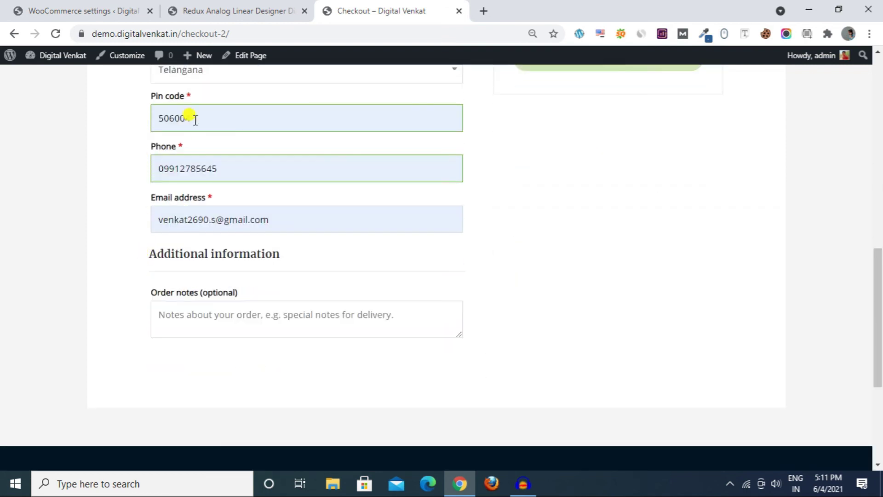
pyautogui.scroll(5, 598, 302)
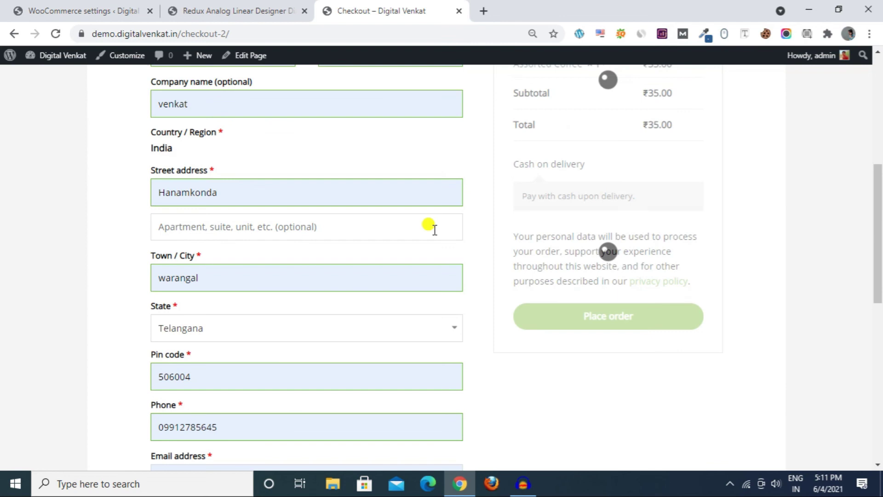
pyautogui.scroll(4, 361, 375)
pyautogui.scroll(-4, 571, 368)
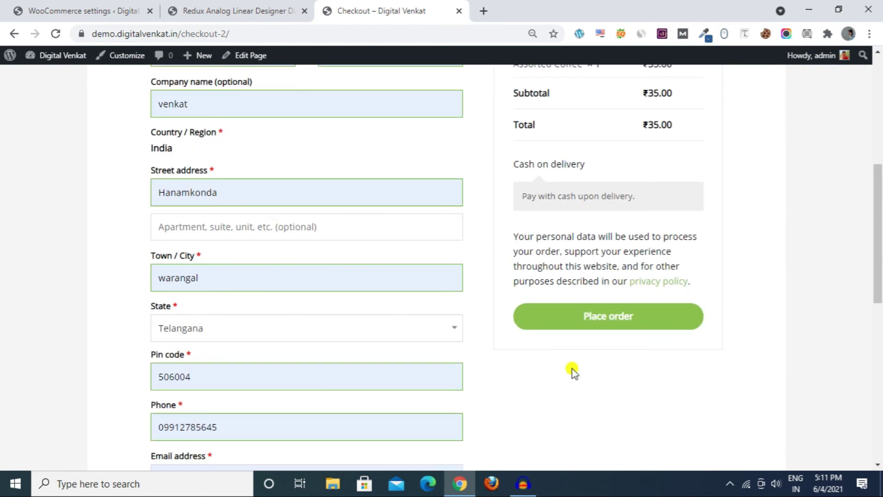
pyautogui.click(618, 325)
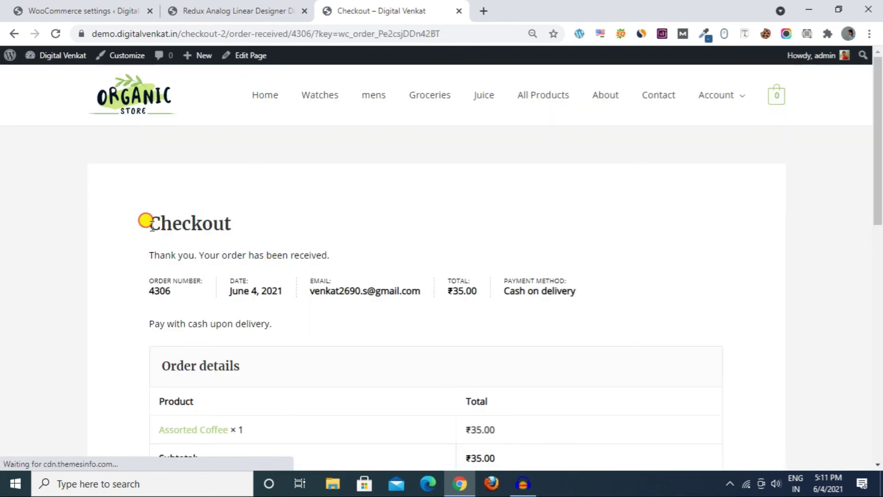
# - Review the order confirmation page, including the thank-you message, order details and billing address
pyautogui.moveTo(142, 220); pyautogui.dragTo(252, 221)
pyautogui.click(187, 246)
pyautogui.moveTo(186, 255); pyautogui.dragTo(354, 252)
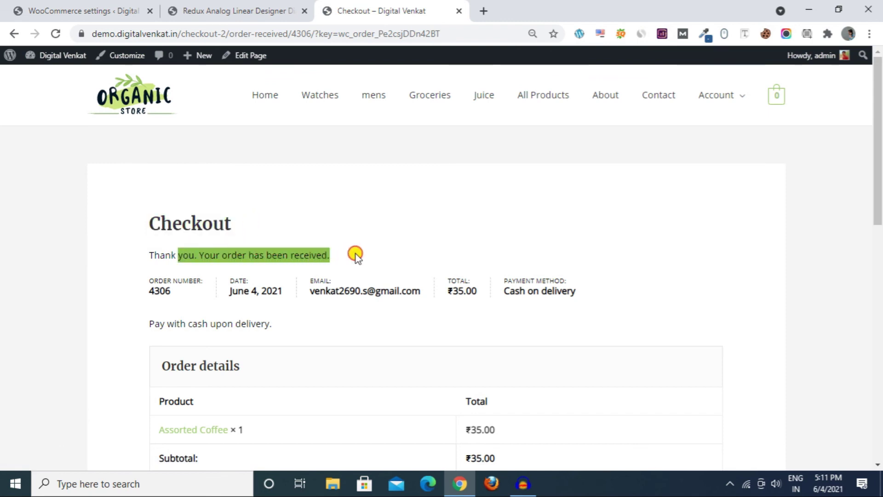
pyautogui.scroll(-5, 361, 256)
pyautogui.scroll(-2, 119, 256)
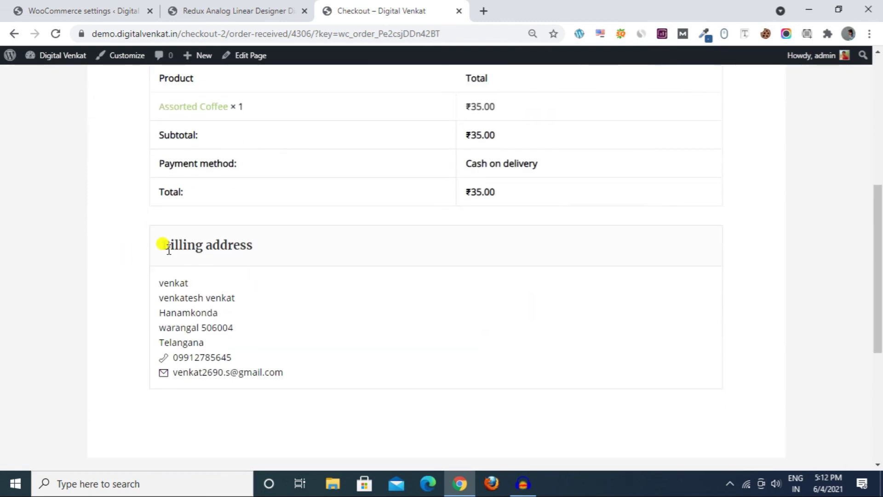
pyautogui.moveTo(158, 280); pyautogui.dragTo(302, 368)
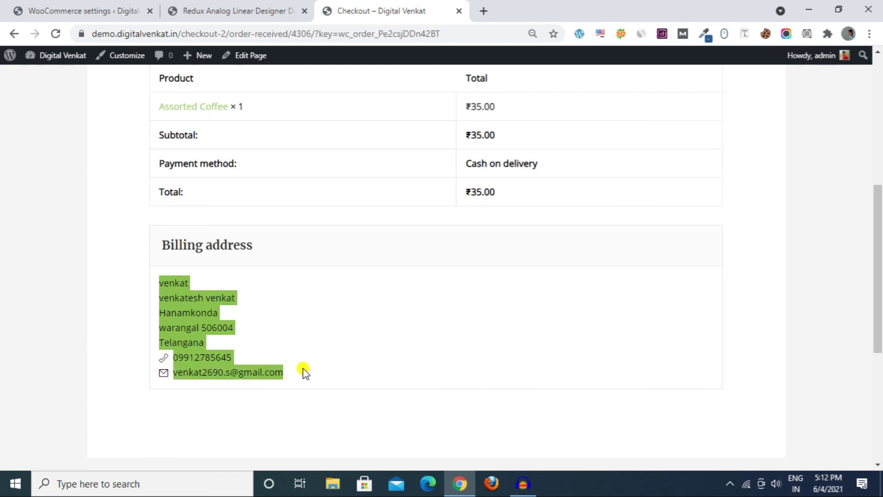
# - Open the WooCommerce orders list and compare the new order's customer name with the billing address on the order confirmation
pyautogui.click(109, 7)
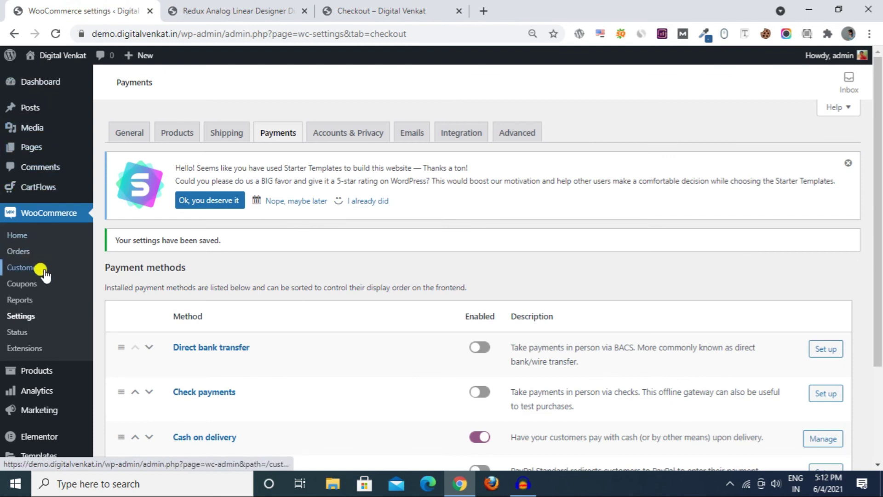
pyautogui.scroll(-3, 41, 276)
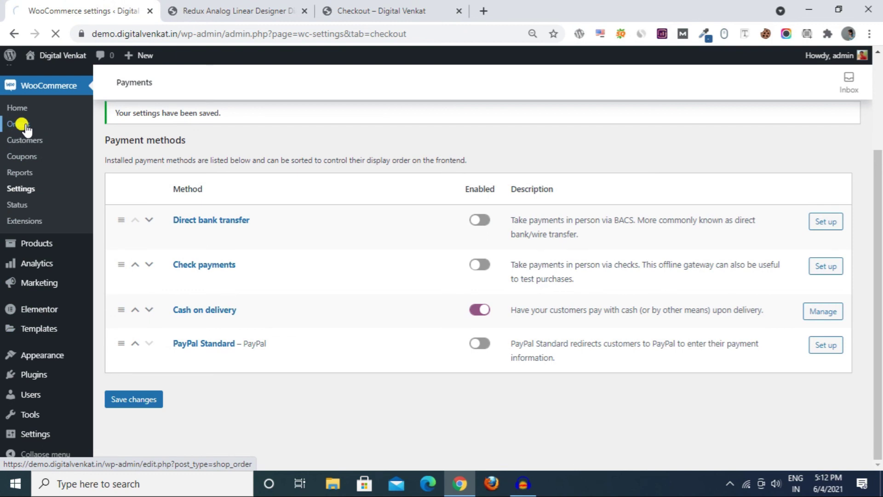
pyautogui.click(333, 13)
pyautogui.click(286, 308)
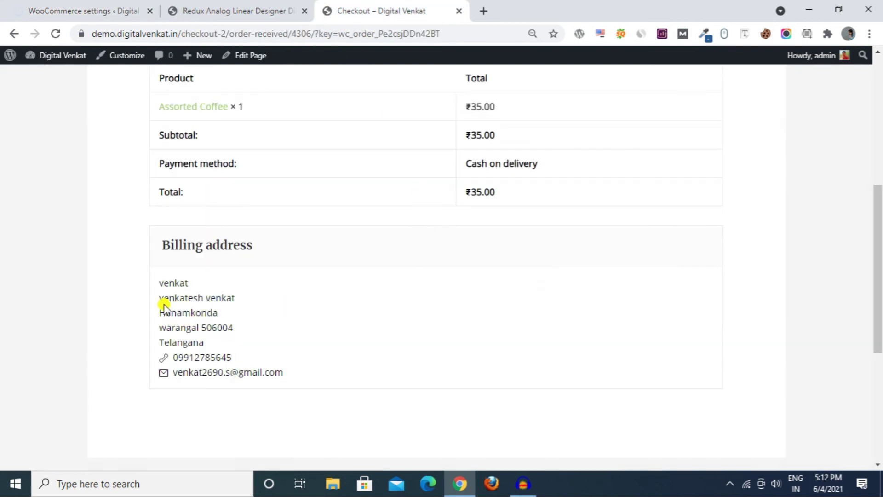
pyautogui.click(85, 6)
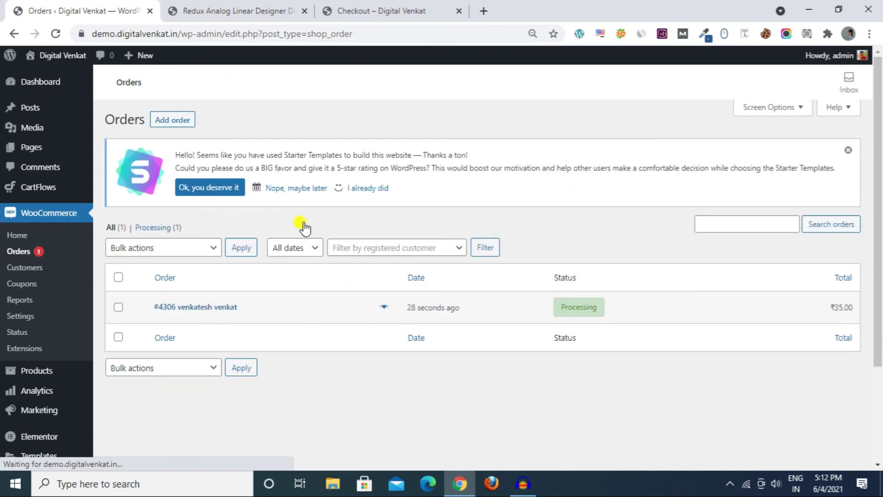
pyautogui.click(368, 11)
pyautogui.moveTo(159, 298); pyautogui.dragTo(255, 298)
pyautogui.click(123, 10)
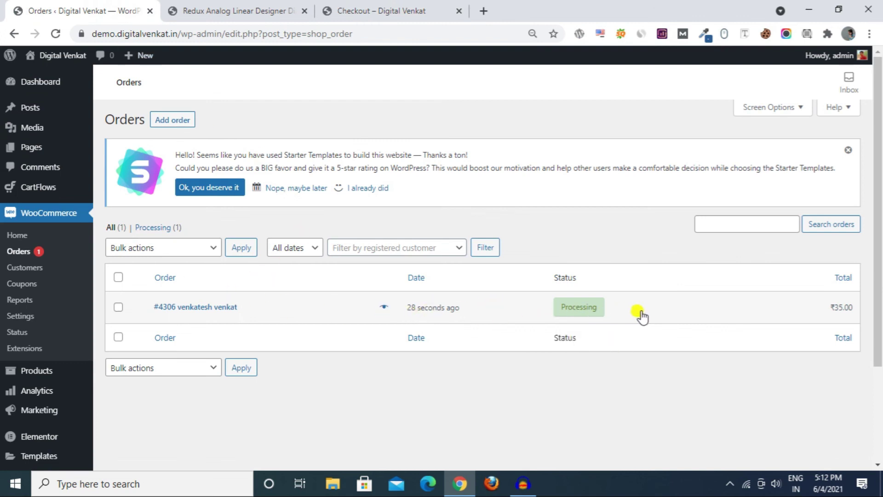
# - Check the purchased product in the order details on the storefront's order confirmation page
pyautogui.click(394, 13)
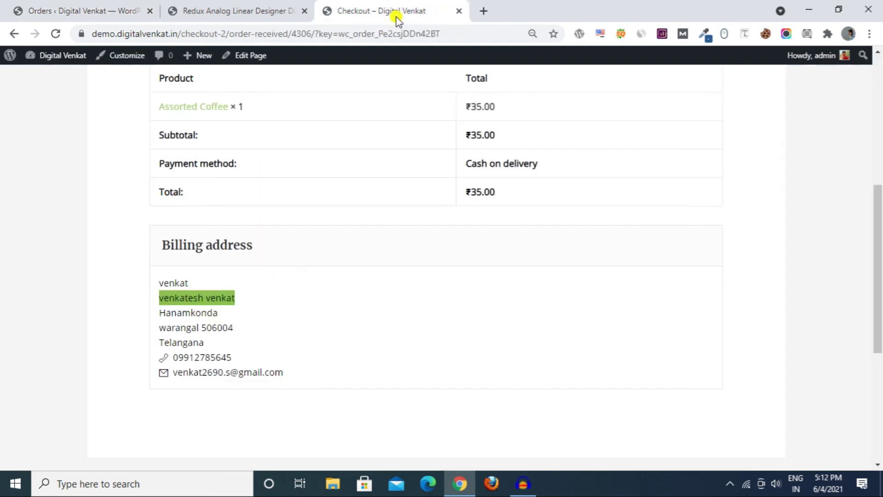
pyautogui.scroll(5, 452, 408)
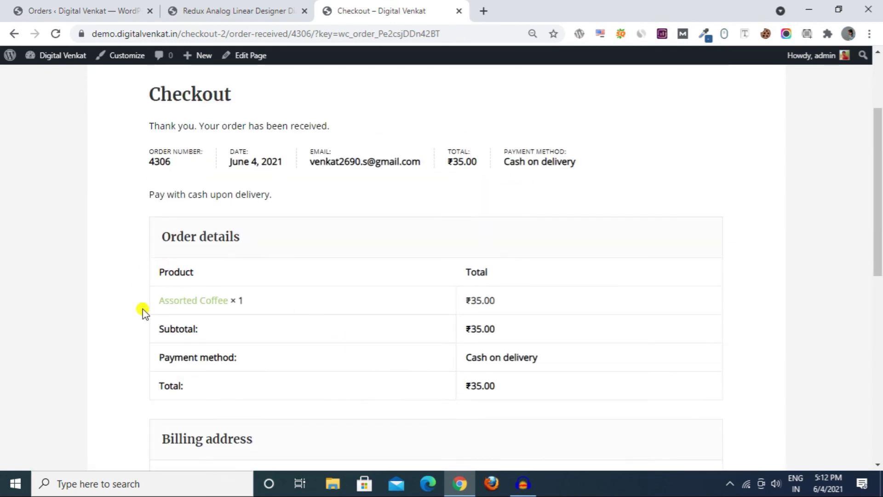
pyautogui.moveTo(157, 302); pyautogui.dragTo(221, 299)
pyautogui.click(337, 307)
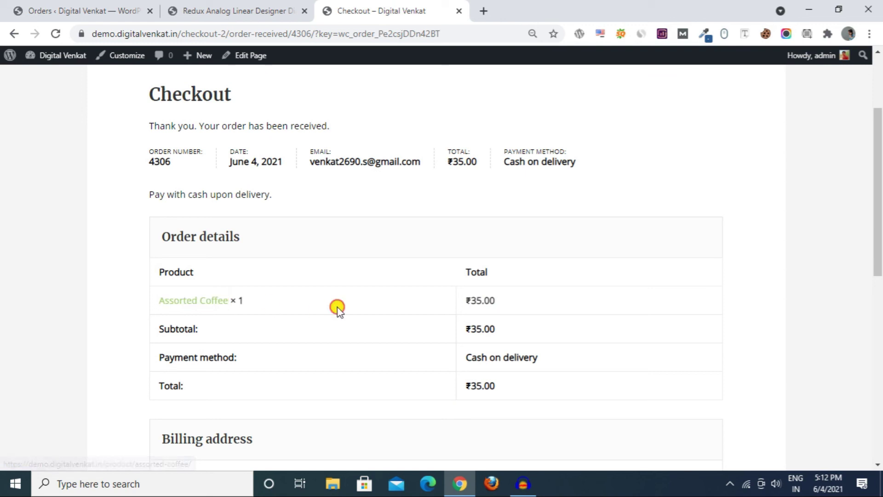
# - Check the payment method on the order confirmation page, and open the new order from the WooCommerce orders list
pyautogui.moveTo(163, 356); pyautogui.dragTo(596, 354)
pyautogui.click(594, 355)
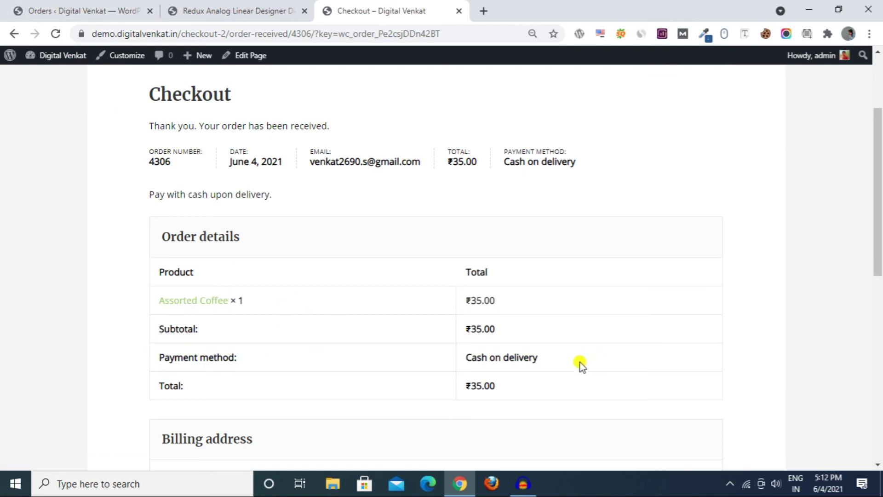
pyautogui.click(112, 7)
pyautogui.click(195, 311)
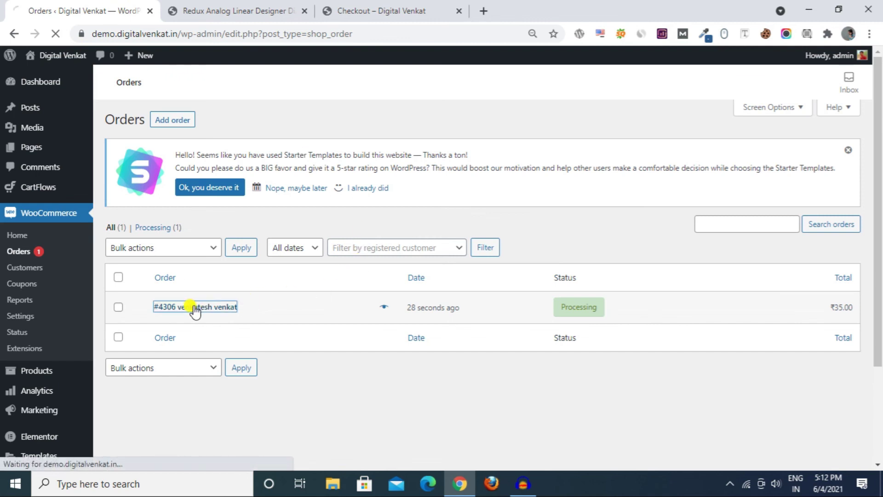
# - Look over the storefront's order confirmation from the order summary to the billing address while the admin order page loads
pyautogui.click(430, 7)
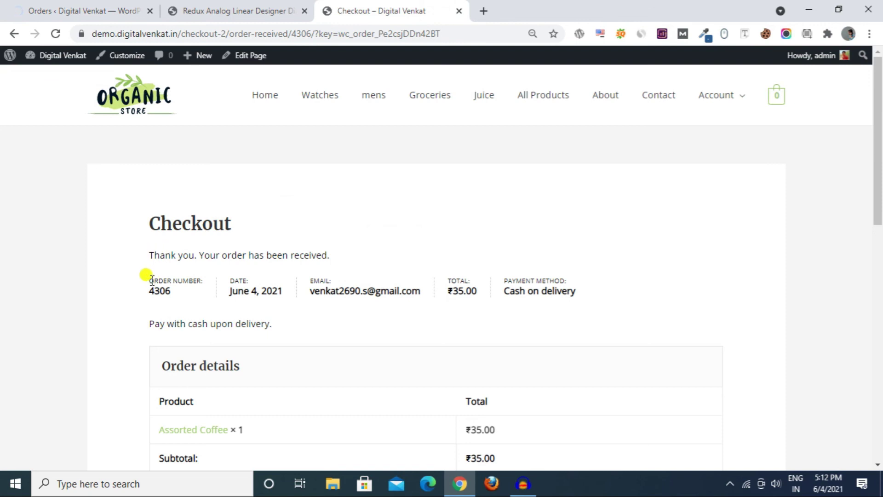
pyautogui.scroll(-3, 161, 278)
pyautogui.scroll(-4, 152, 280)
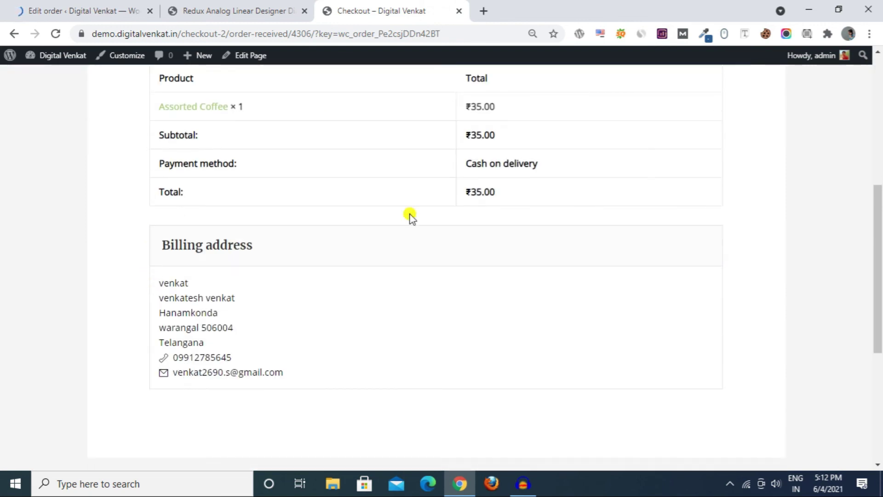
pyautogui.scroll(3, 205, 298)
# - Examine the order's details in the admin and view the available order statuses, keeping Processing selected
pyautogui.click(114, 10)
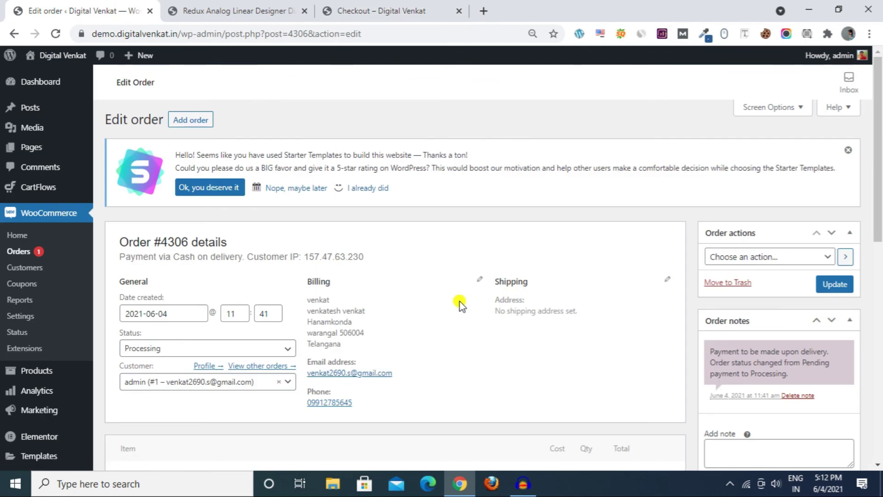
pyautogui.scroll(-3, 460, 302)
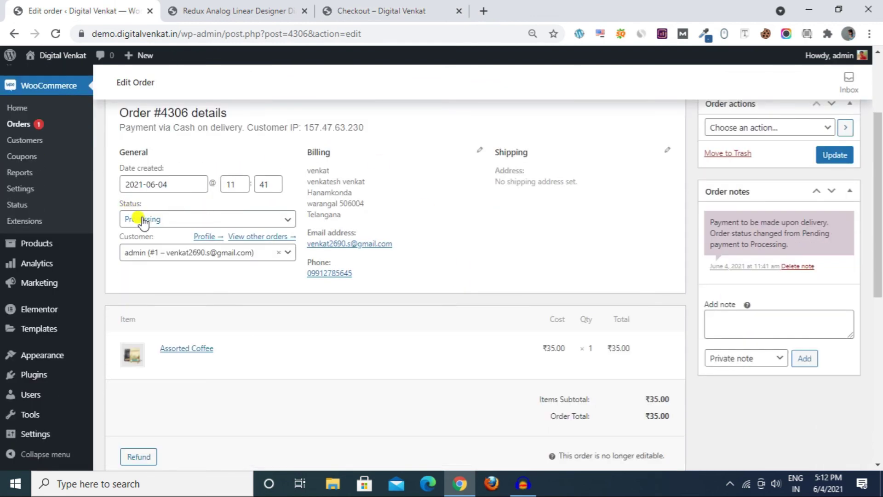
pyautogui.click(144, 221)
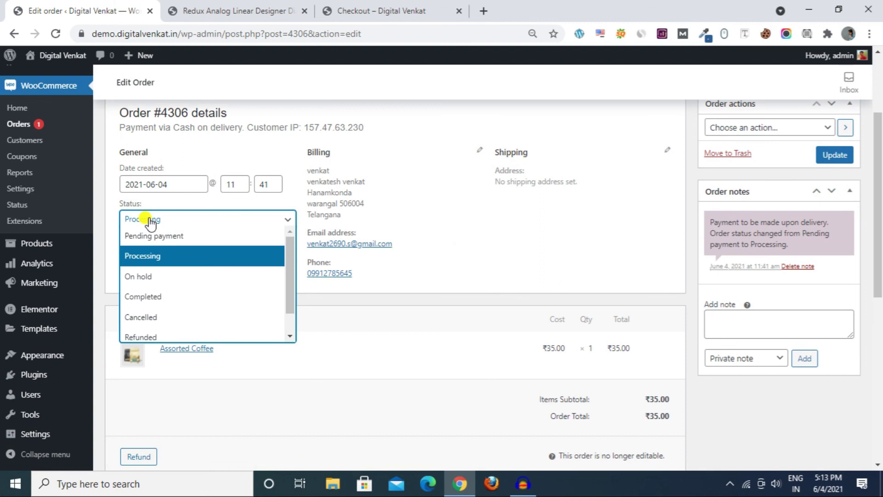
pyautogui.click(158, 255)
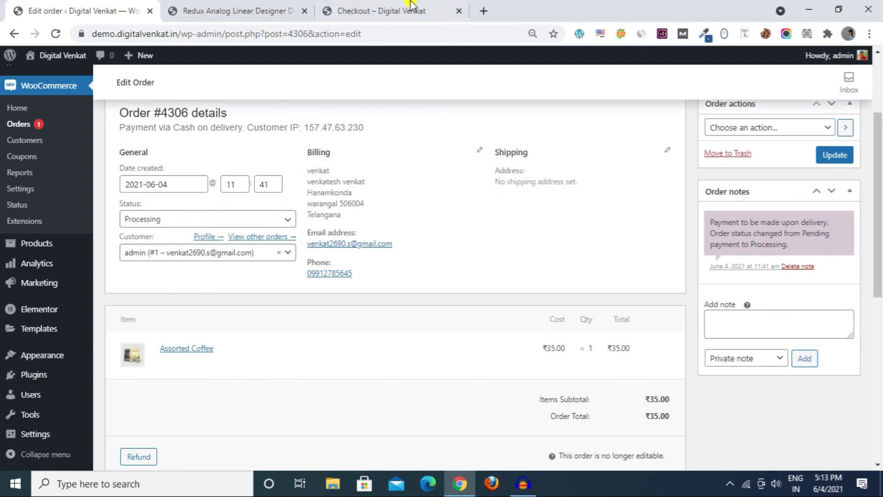
# - Compare the billing address on the storefront's order confirmation with the billing details in the admin order
pyautogui.hotkey('ctrl', '3')
pyautogui.scroll(-4, 291, 363)
pyautogui.moveTo(164, 223); pyautogui.dragTo(318, 315)
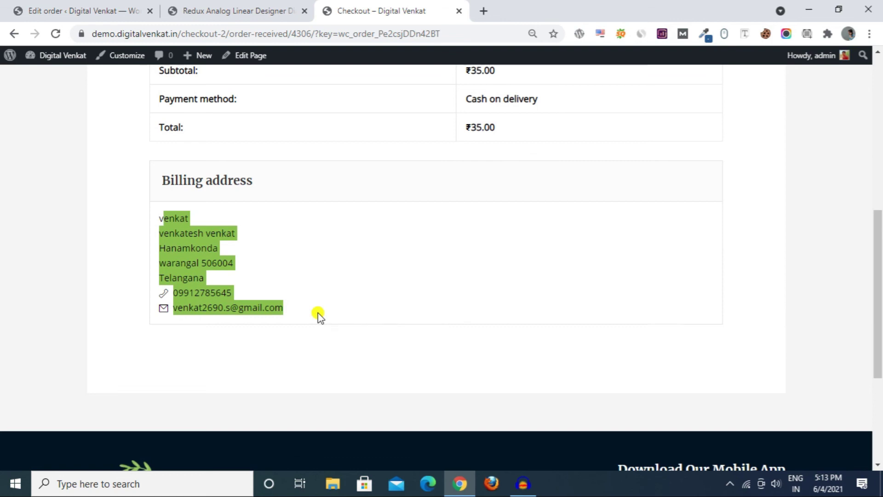
pyautogui.click(318, 315)
pyautogui.moveTo(153, 213); pyautogui.dragTo(295, 311)
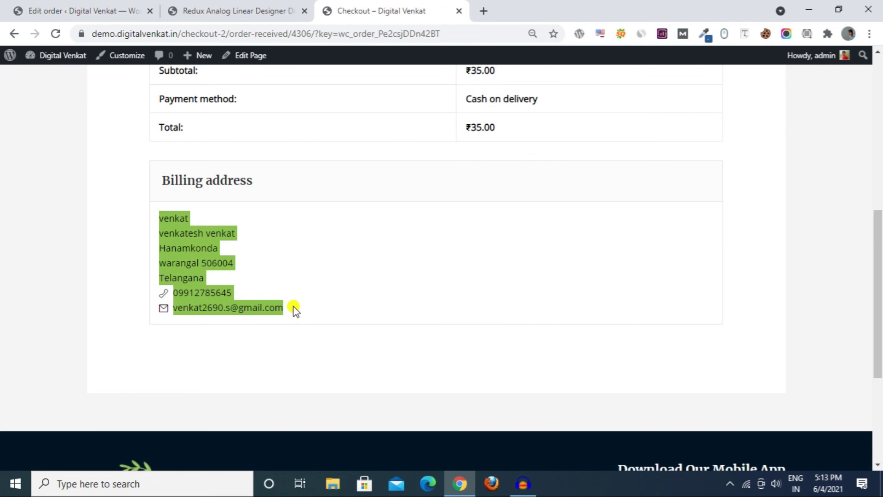
pyautogui.click(89, 15)
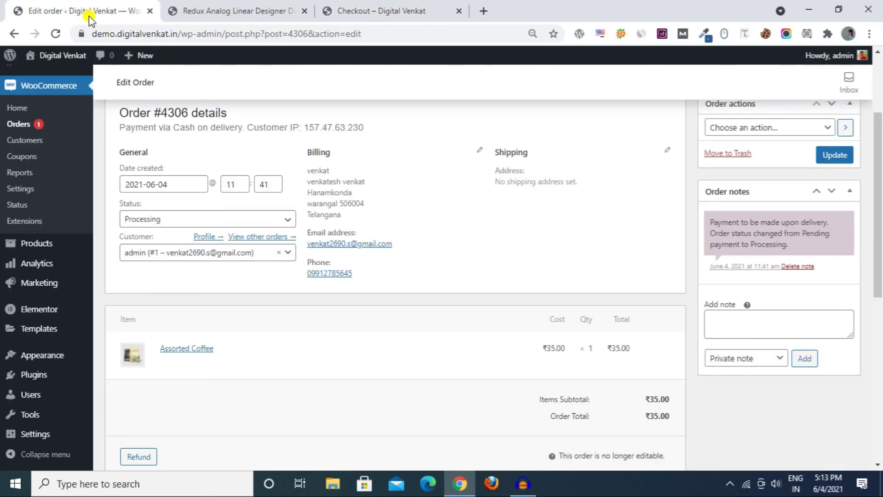
# - Glance at the Redux watch product page, and review the order confirmation's summary, order details and billing address once more
pyautogui.click(239, 14)
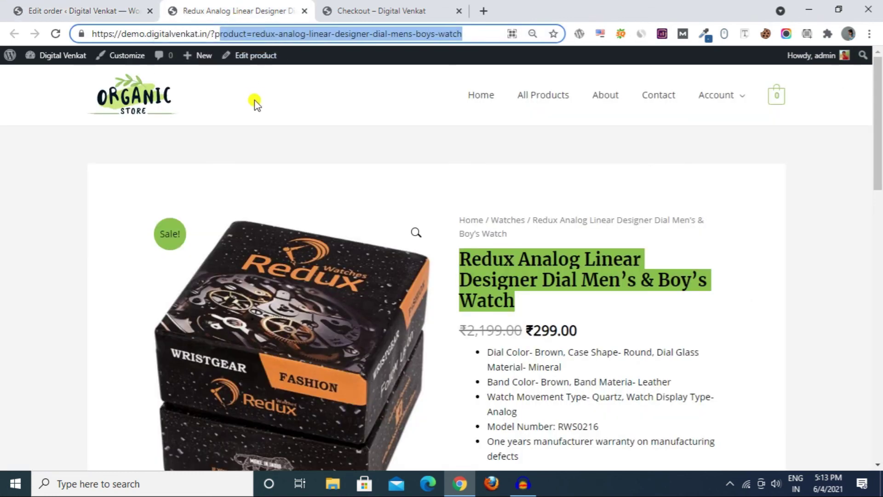
pyautogui.click(378, 7)
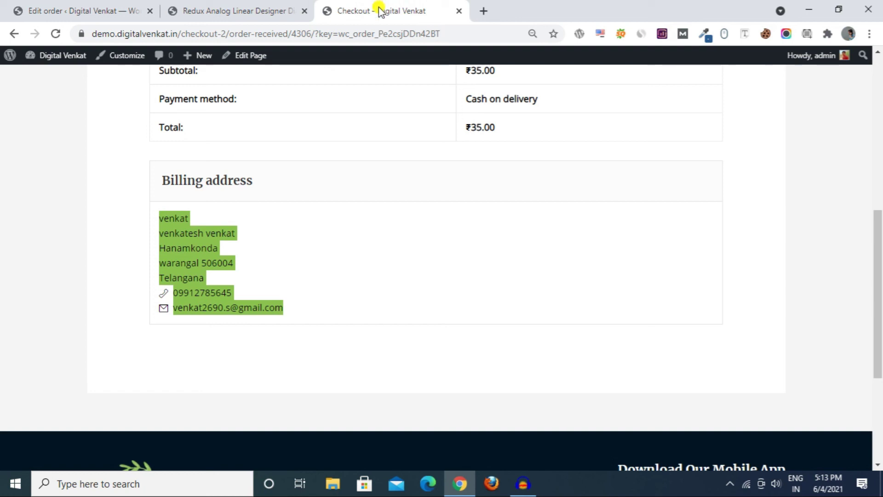
pyautogui.click(438, 188)
pyautogui.scroll(4, 438, 188)
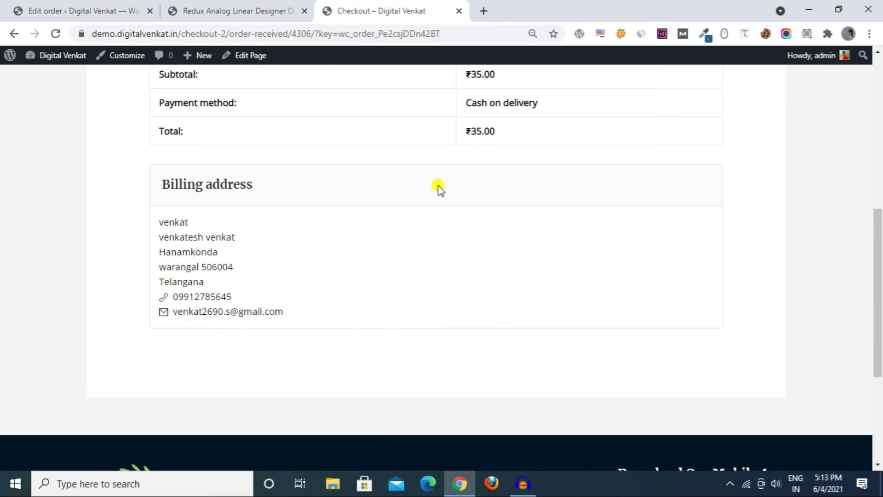
pyautogui.scroll(4, 438, 187)
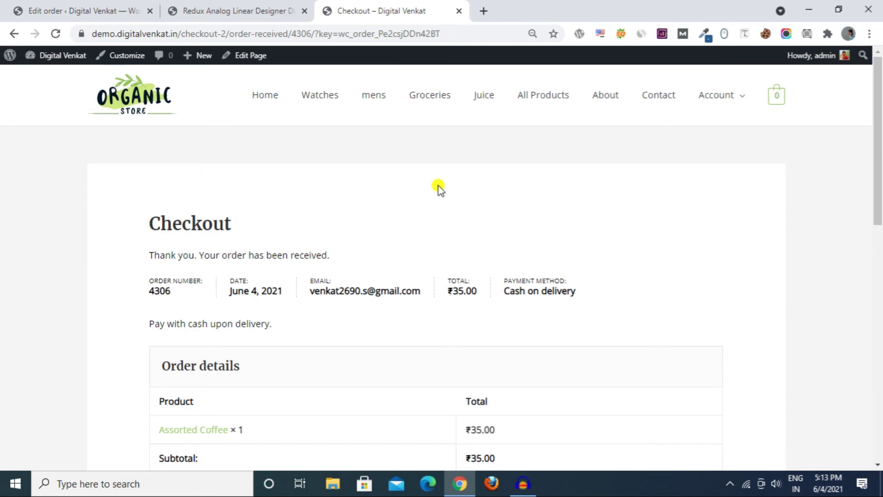
pyautogui.scroll(-5, 438, 188)
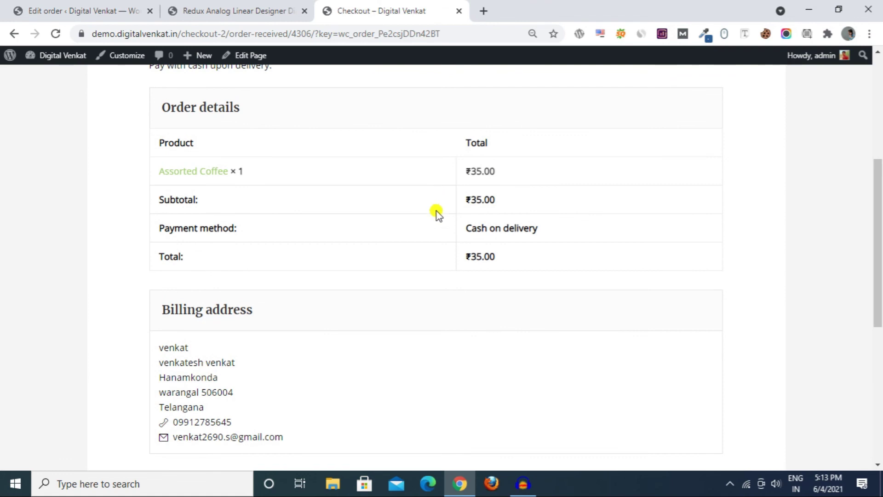
pyautogui.scroll(-3, 438, 211)
pyautogui.moveTo(161, 220); pyautogui.dragTo(326, 310)
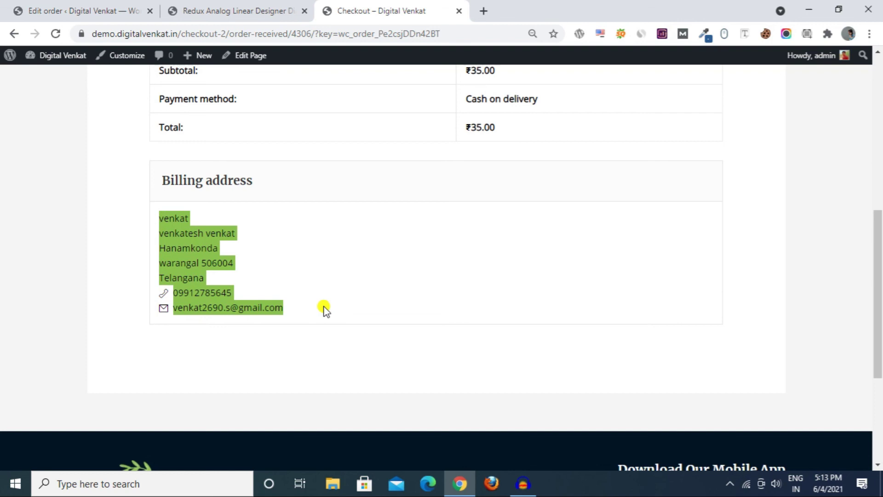